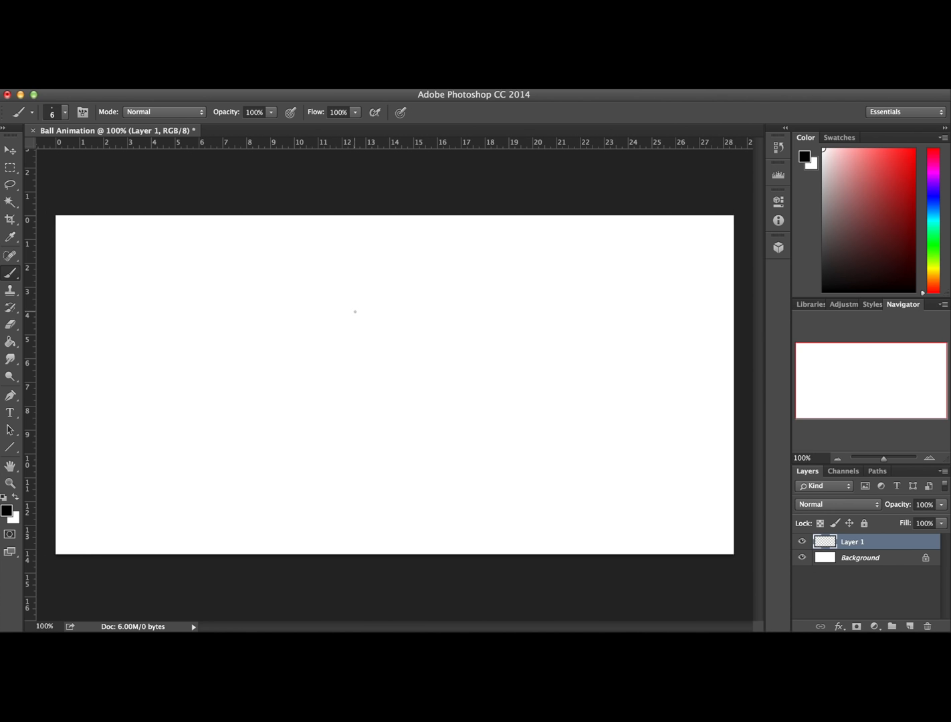
Sketch a large circle on Layer 1 near the canvas centre and reinforce its upper-right edge with short overlapping strokes
mouse_move(416, 300)
mouse_down()
mouse_move(336, 361)
mouse_move(409, 312)
mouse_up()
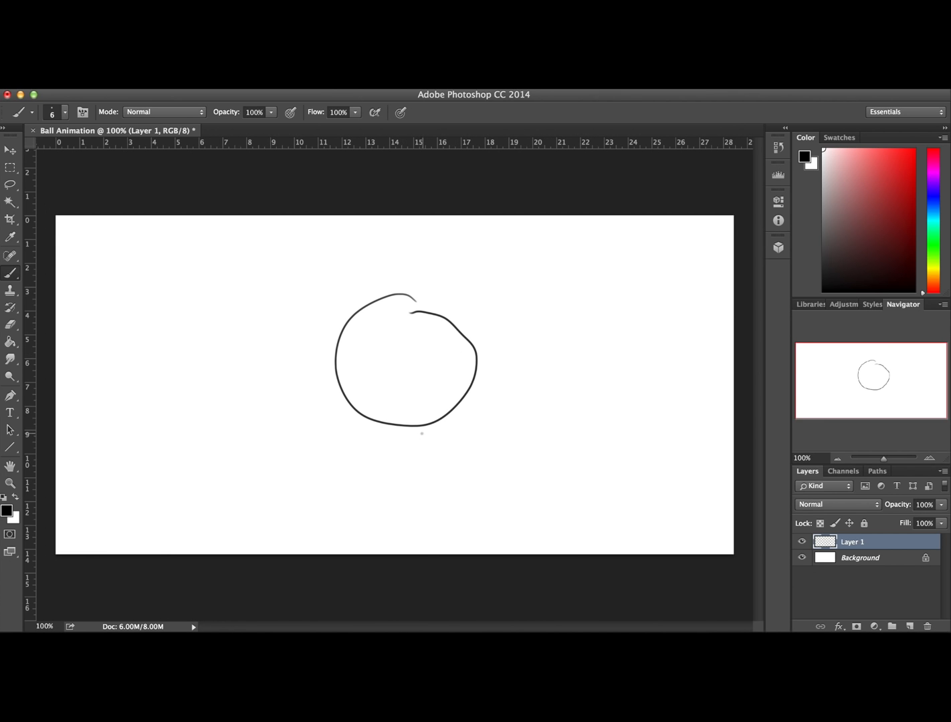
drag(404, 292, 447, 319)
drag(404, 302, 476, 352)
drag(391, 299, 468, 337)
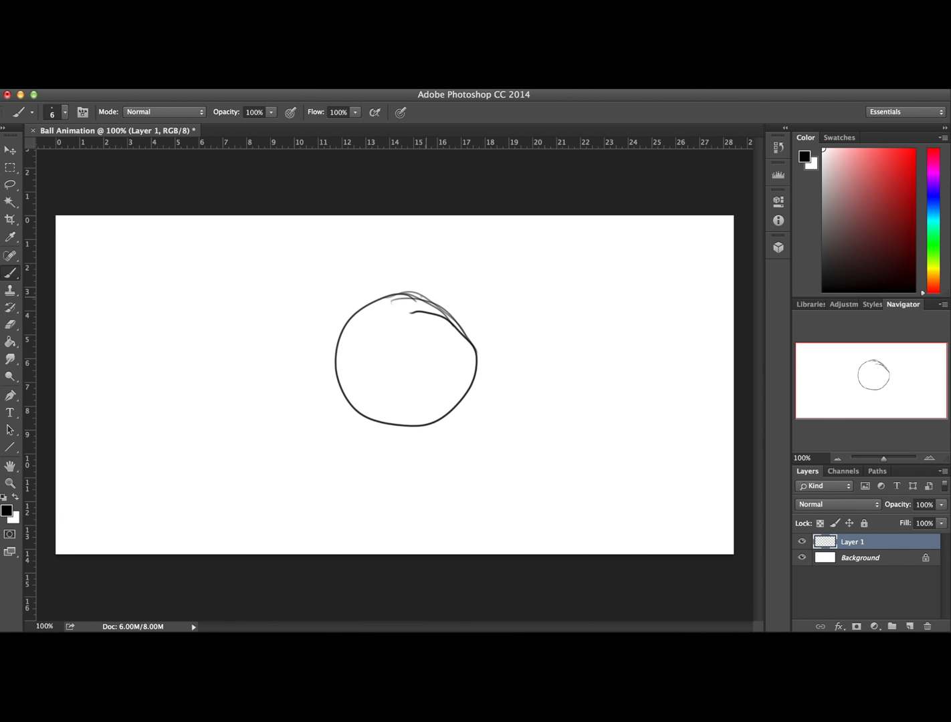
drag(412, 291, 470, 351)
drag(432, 307, 469, 370)
drag(446, 306, 461, 395)
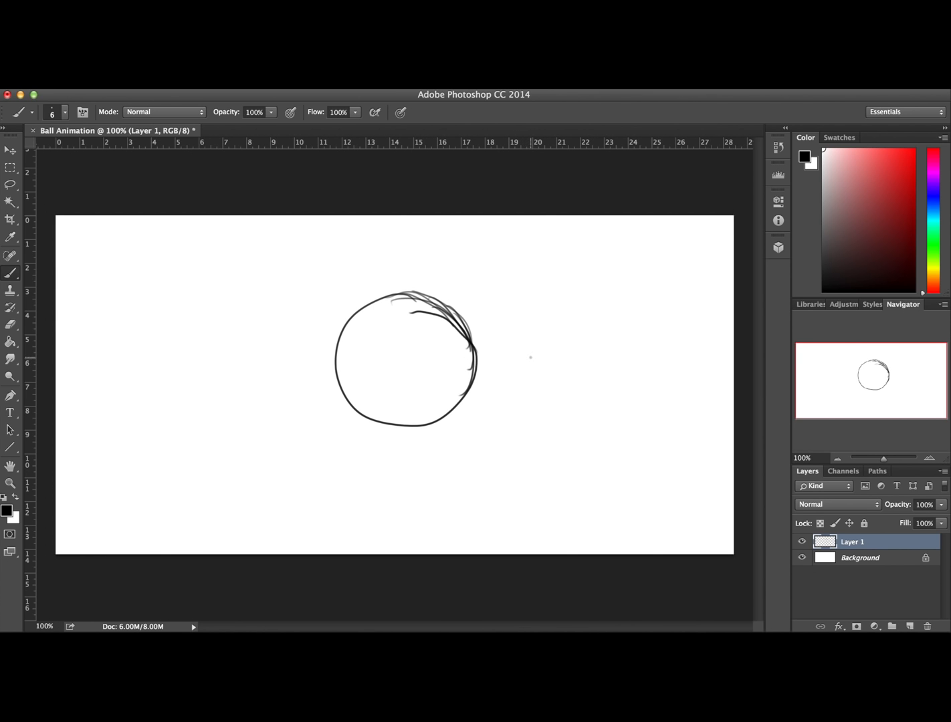
Sketch a flattened ellipse to the right of the circle, a downward arrow inside it, and tall stretched shapes on its left
mouse_move(587, 367)
mouse_down()
mouse_move(597, 368)
mouse_move(573, 384)
mouse_up()
mouse_move(412, 328)
mouse_down()
mouse_move(413, 377)
mouse_move(444, 373)
mouse_up()
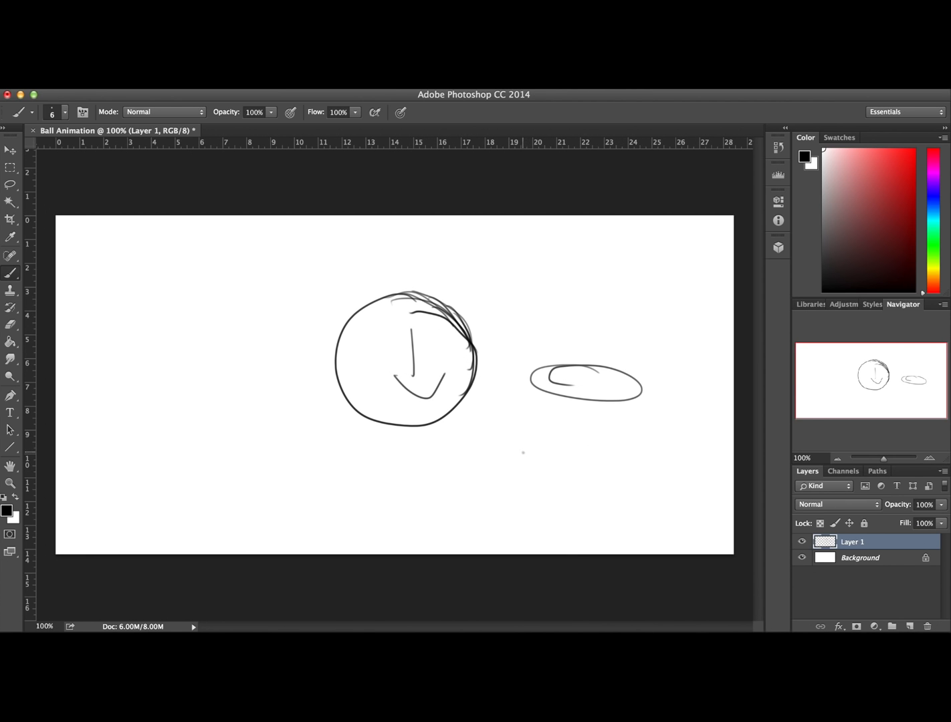
mouse_move(264, 289)
mouse_down()
mouse_move(272, 425)
mouse_move(277, 293)
mouse_up()
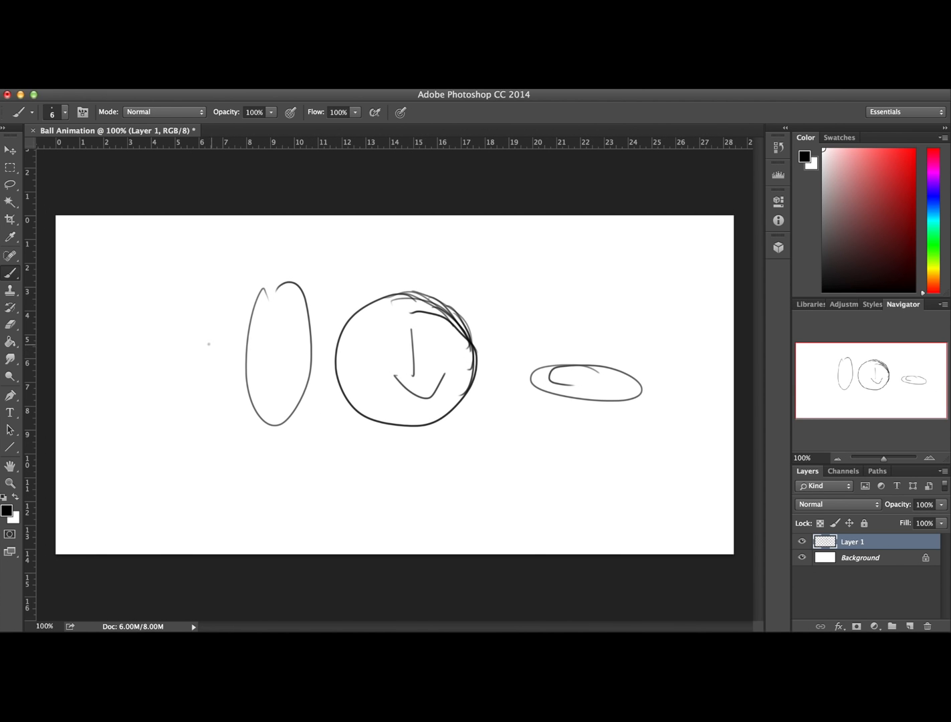
mouse_move(175, 338)
mouse_down()
mouse_move(225, 343)
mouse_move(214, 349)
mouse_up()
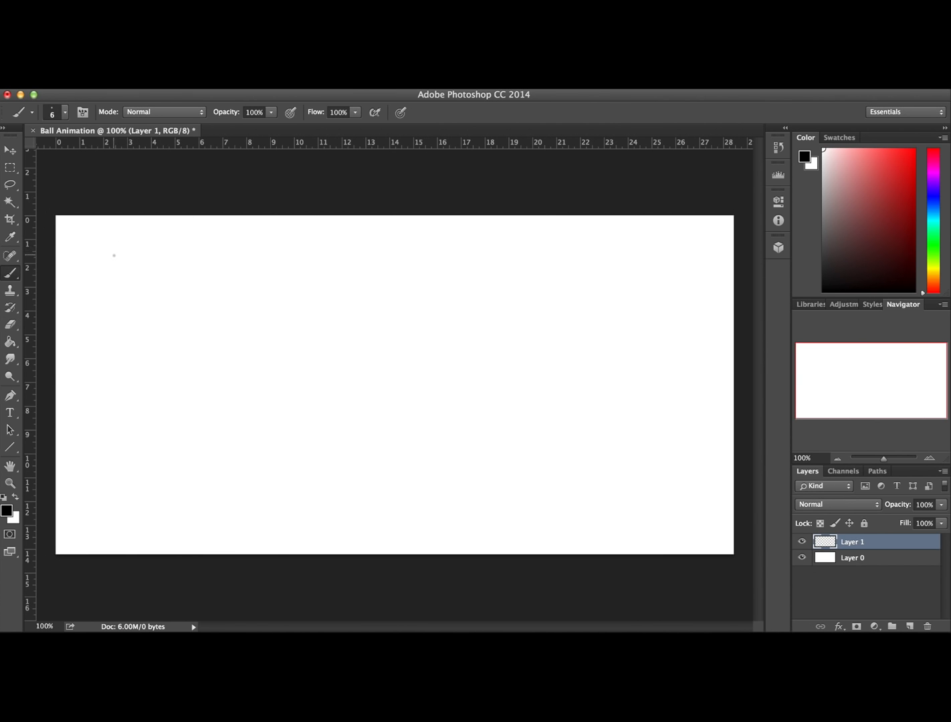
Draw the starting ball as a small circle near the canvas's upper-left corner on Layer 1, redrawing it once
mouse_move(111, 244)
mouse_down()
mouse_move(125, 276)
mouse_move(108, 244)
mouse_up()
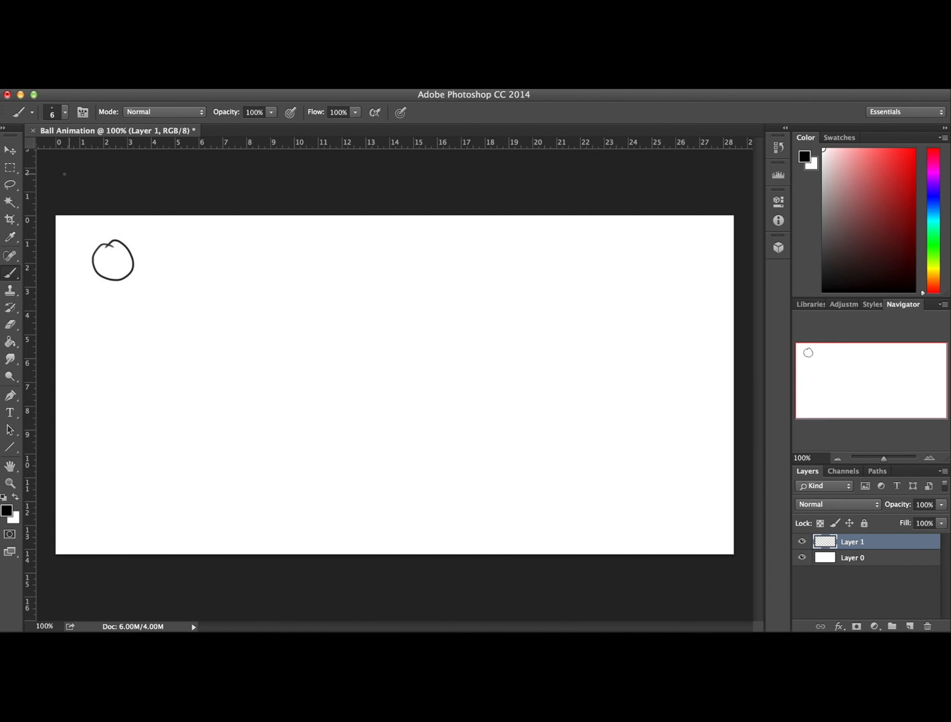
key(super+z)
key(super+z)
key(super+z)
drag(94, 270, 112, 248)
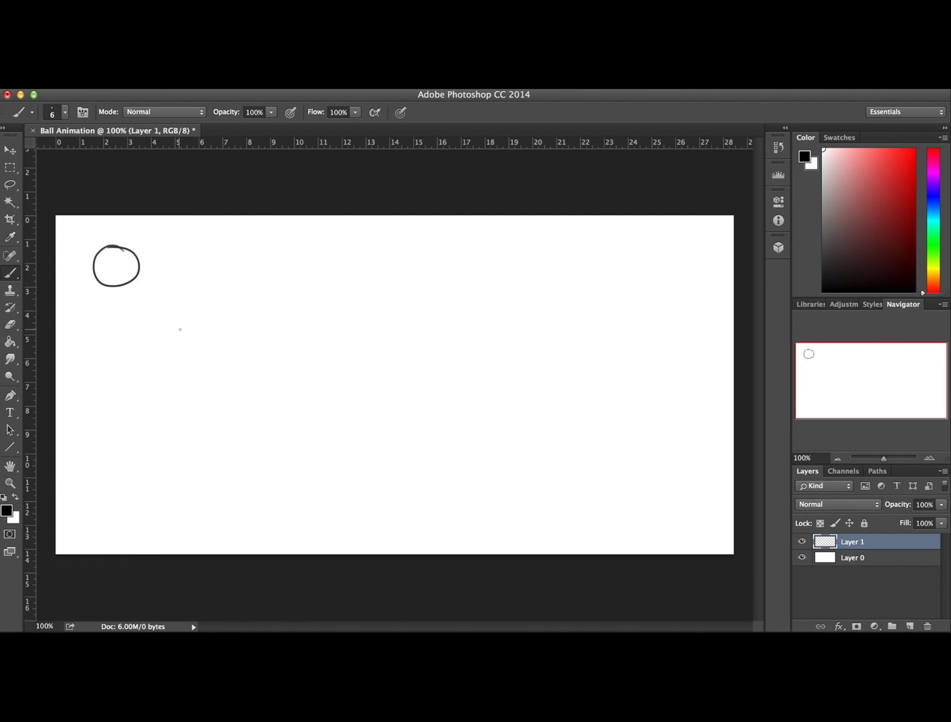
Draw a bouncing path on Layer 0 from below the ball, with arcs shrinking in height and a nearly flat line to the right edge
click(864, 560)
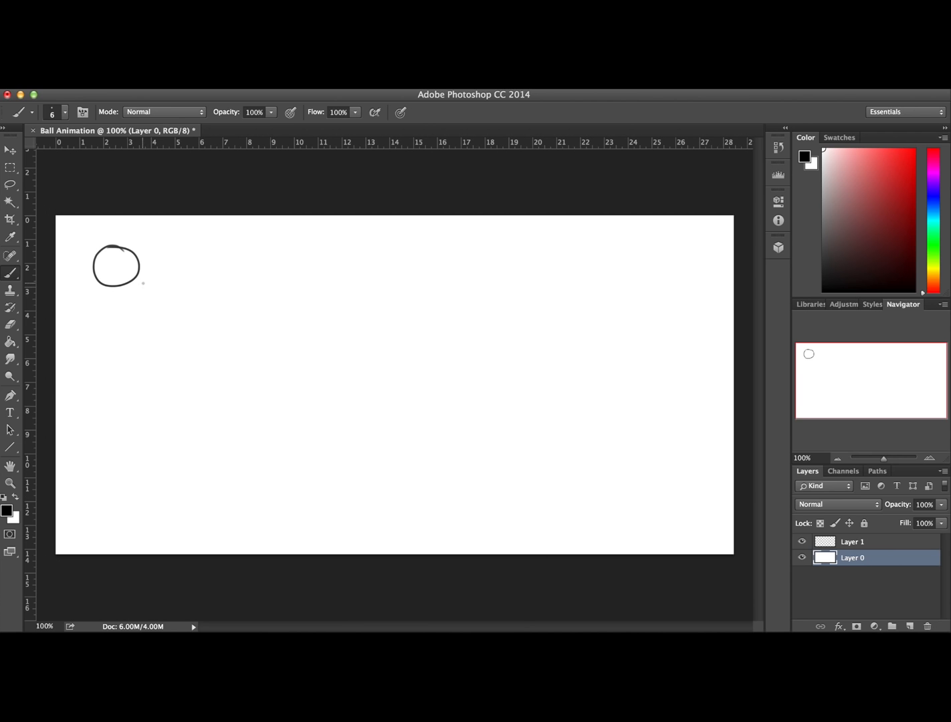
mouse_move(143, 283)
mouse_down()
mouse_move(194, 357)
mouse_move(251, 532)
mouse_move(269, 376)
mouse_move(291, 331)
mouse_move(319, 314)
mouse_move(340, 327)
mouse_move(361, 367)
mouse_move(401, 525)
mouse_move(454, 393)
mouse_move(507, 425)
mouse_move(522, 460)
mouse_move(527, 522)
mouse_move(553, 466)
mouse_move(585, 449)
mouse_move(615, 486)
mouse_move(621, 518)
mouse_move(636, 488)
mouse_move(673, 490)
mouse_move(684, 517)
mouse_move(707, 502)
mouse_move(727, 518)
mouse_up()
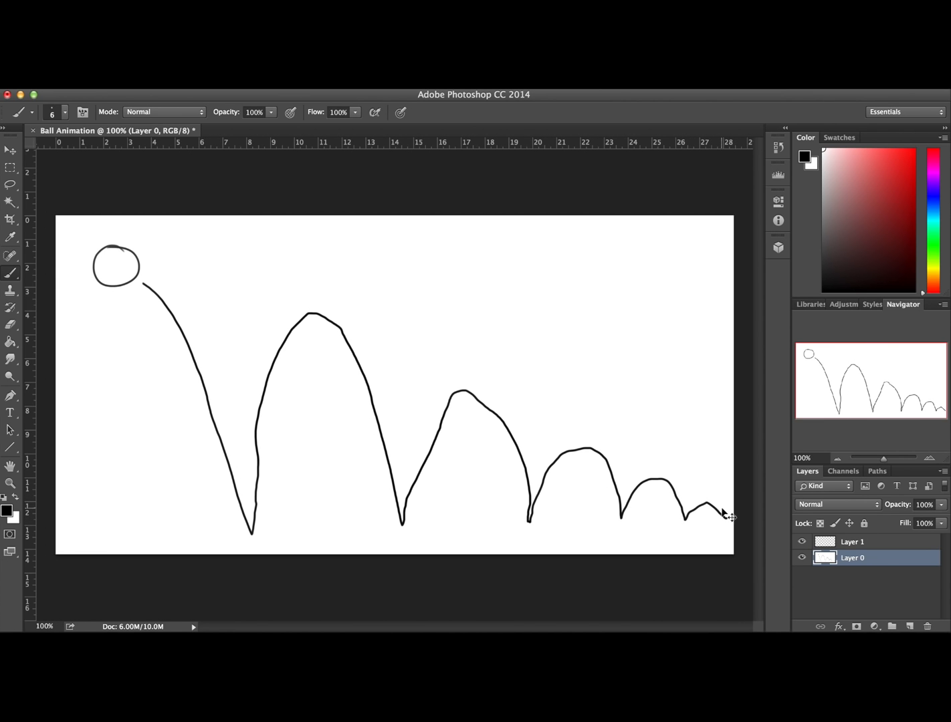
key(super+z)
mouse_move(130, 287)
mouse_down()
mouse_move(194, 403)
mouse_move(225, 519)
mouse_move(284, 369)
mouse_move(336, 386)
mouse_move(360, 503)
mouse_move(420, 438)
mouse_move(458, 504)
mouse_move(483, 478)
mouse_up()
mouse_move(514, 510)
mouse_down()
mouse_move(539, 493)
mouse_move(599, 512)
mouse_move(732, 510)
mouse_up()
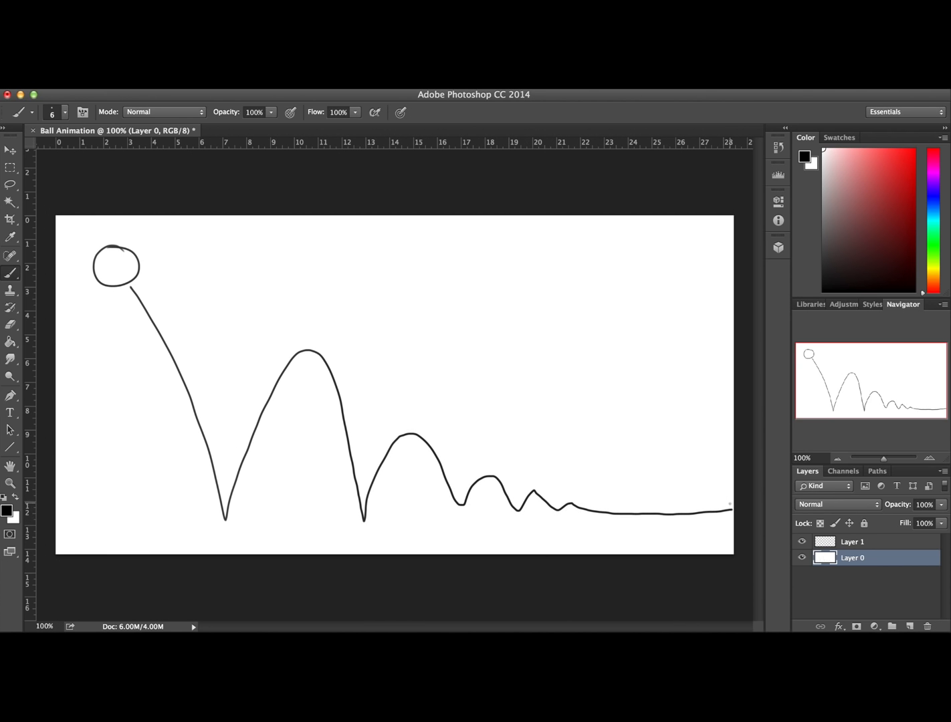
Add a new layer above Layer 1 and draw the slightly squashed ball at the path's first ground contact
click(868, 545)
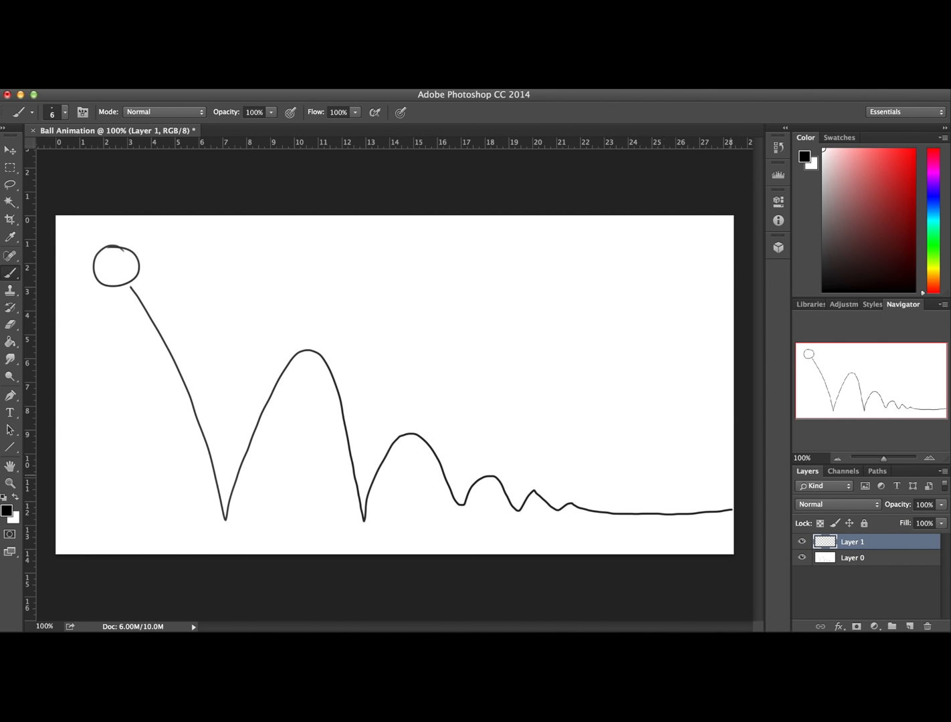
click(910, 626)
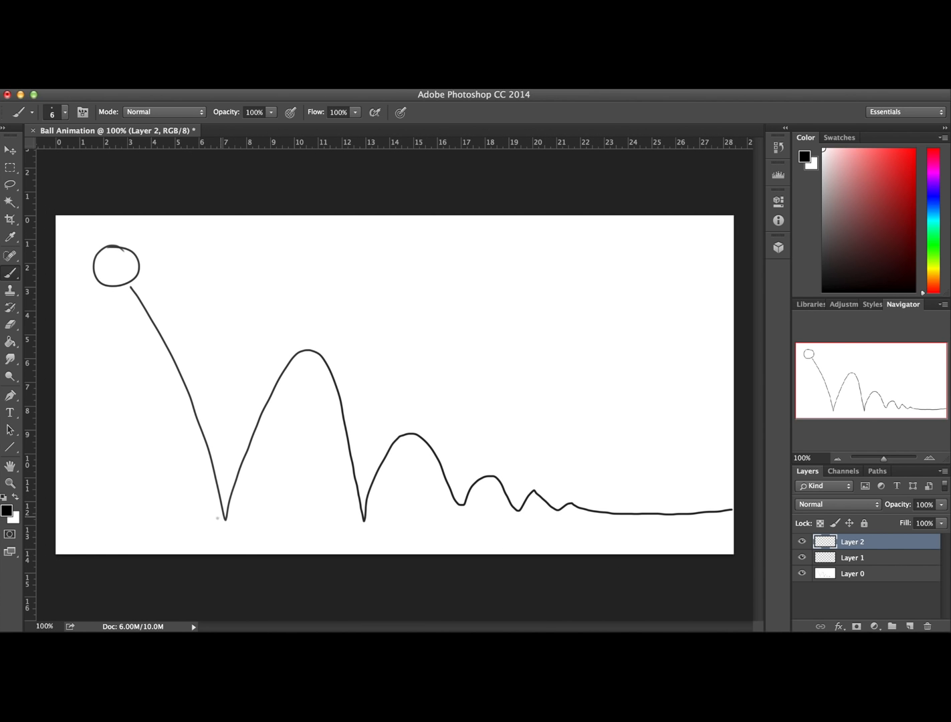
mouse_move(226, 516)
mouse_down()
mouse_move(213, 510)
mouse_move(201, 529)
mouse_move(232, 547)
mouse_move(253, 528)
mouse_move(231, 510)
mouse_move(209, 513)
mouse_up()
Add a new layer and try drawing the ball above the first bounce's peak, undoing the attempt
click(908, 626)
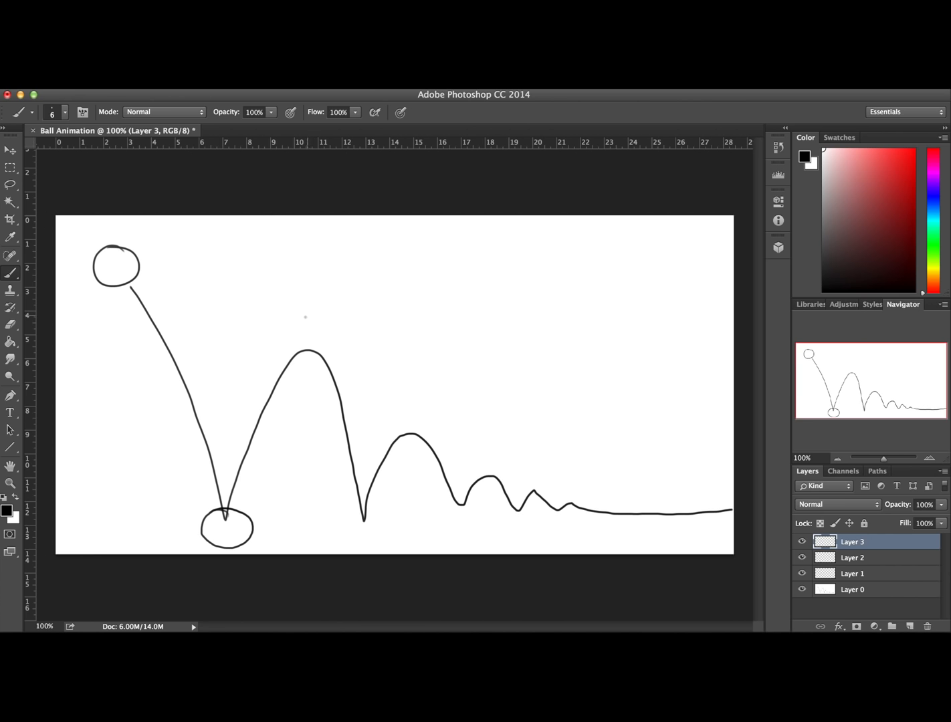
mouse_move(312, 309)
mouse_down()
mouse_move(276, 328)
mouse_move(300, 348)
mouse_up()
key(super+z)
Hide and show Layer 0, Layer 1 and Layer 2 to examine which drawing each layer holds
click(802, 589)
click(802, 572)
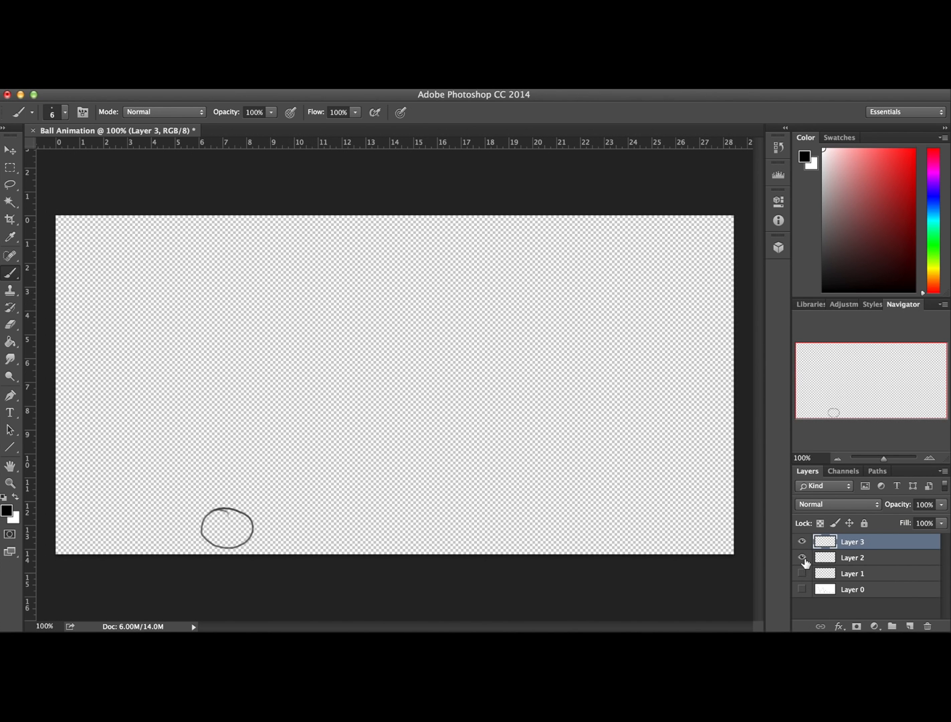
click(802, 558)
click(802, 573)
click(802, 558)
click(802, 589)
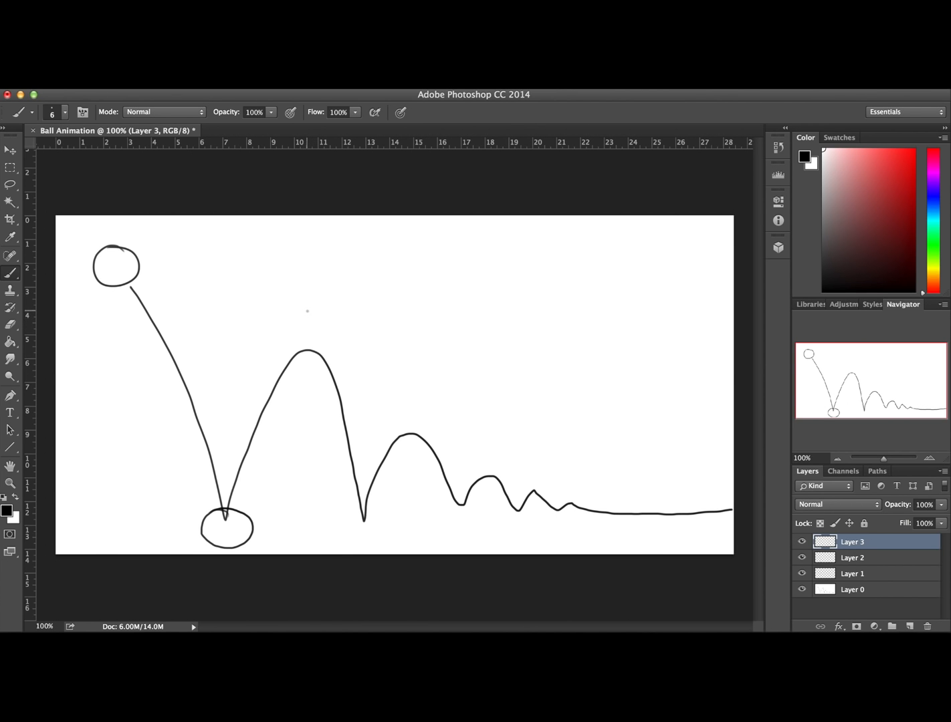
Draw the ball above the first bounce's peak on Layer 3, and the second ground contact's ball on a new layer
mouse_move(312, 305)
mouse_down()
mouse_move(291, 342)
mouse_move(323, 337)
mouse_move(322, 308)
mouse_move(304, 304)
mouse_up()
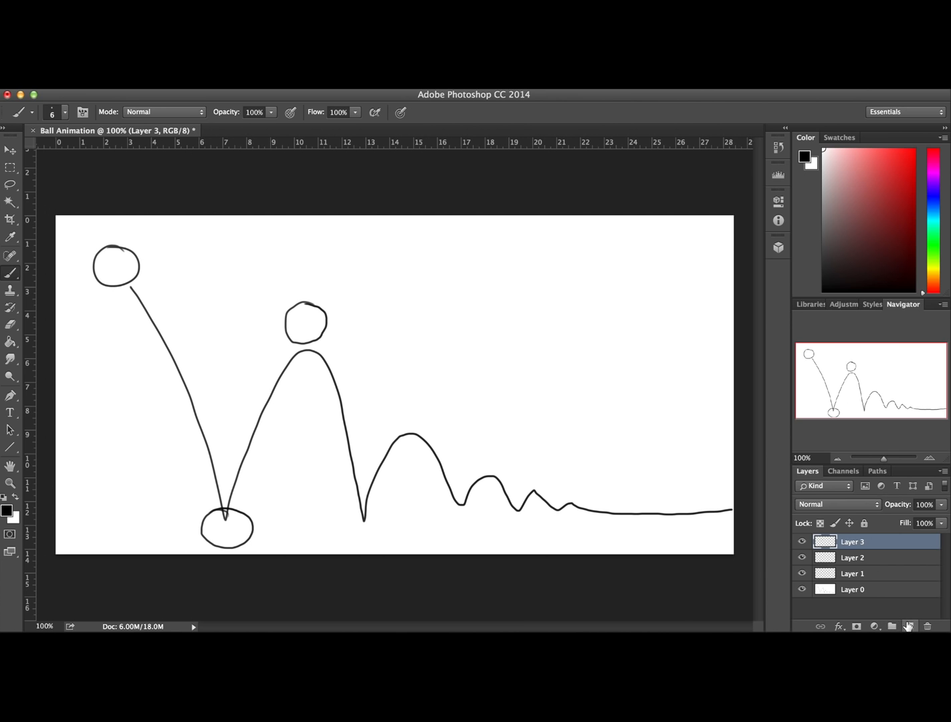
click(909, 626)
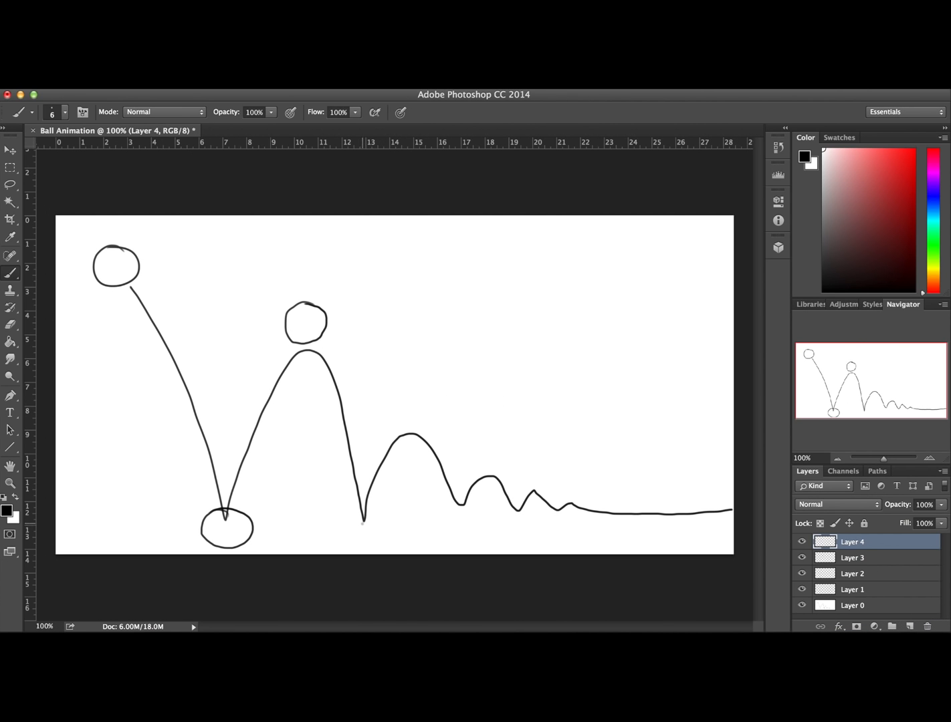
mouse_move(366, 512)
mouse_down()
mouse_move(341, 522)
mouse_move(346, 545)
mouse_move(372, 550)
mouse_move(386, 532)
mouse_move(363, 514)
mouse_up()
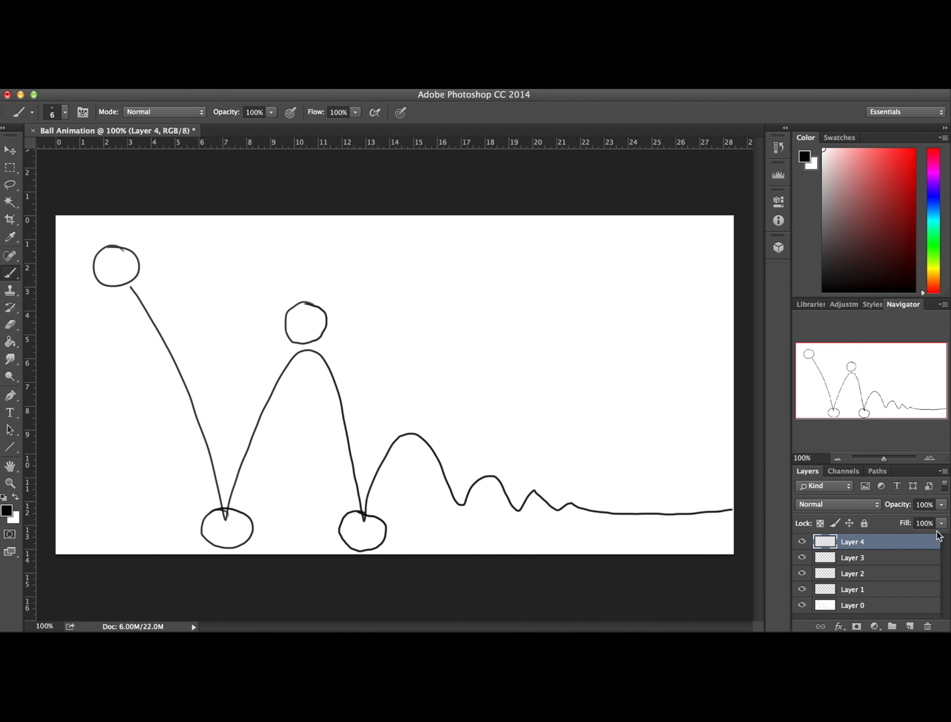
Draw the ball on separate new layers at the second peak and at each following ground contact and peak up to the fourth peak
click(910, 626)
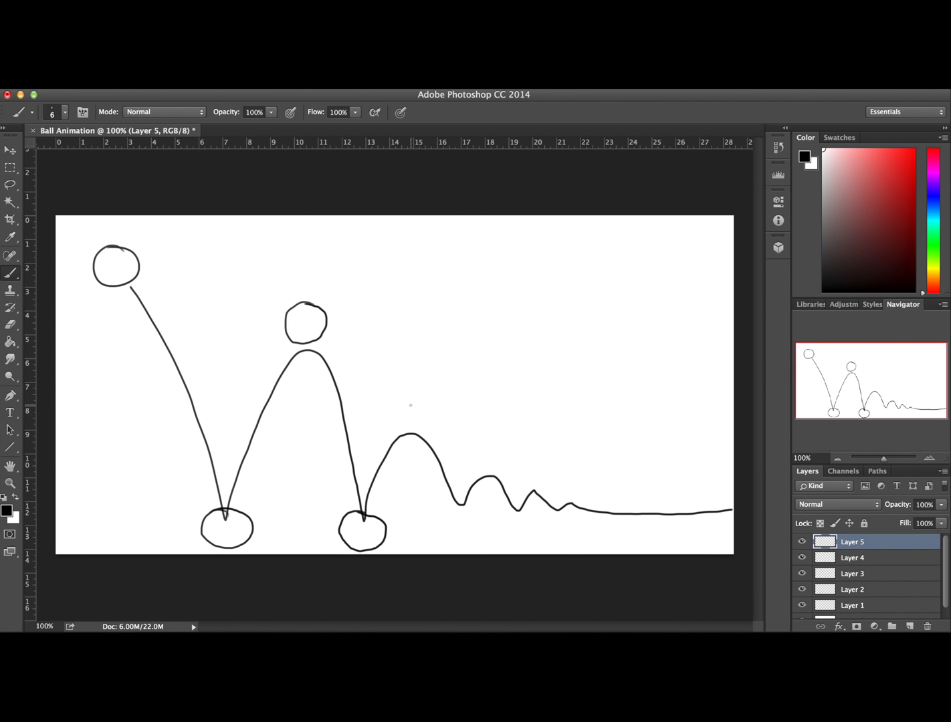
mouse_move(409, 404)
mouse_down()
mouse_move(404, 431)
mouse_move(423, 399)
mouse_move(407, 403)
mouse_up()
key(super+z)
mouse_move(420, 401)
mouse_down()
mouse_move(407, 433)
mouse_move(416, 402)
mouse_up()
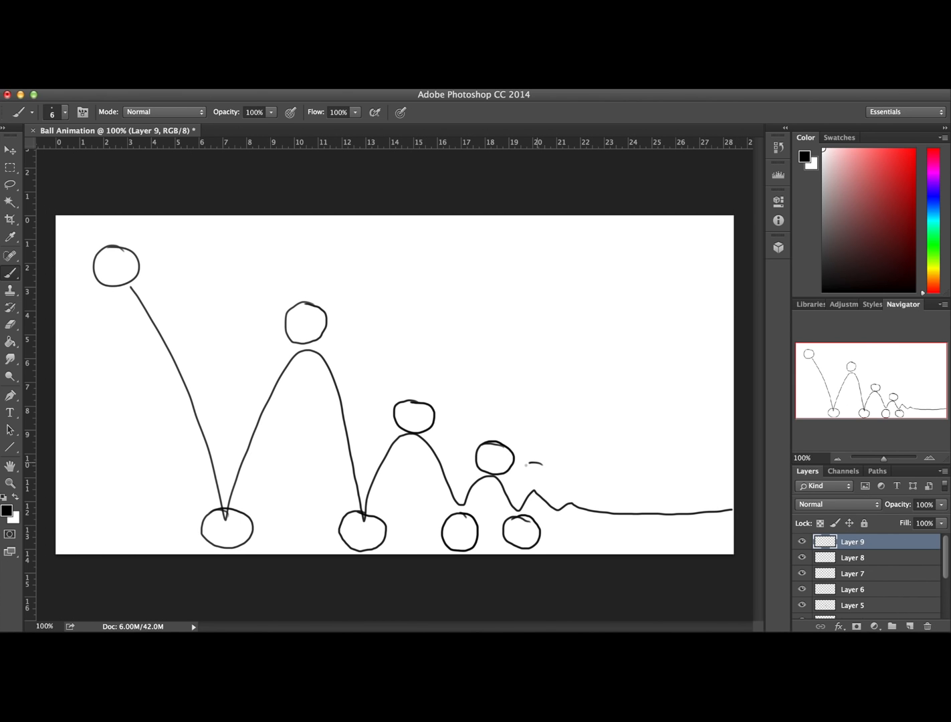
mouse_move(526, 465)
mouse_down()
mouse_move(548, 486)
mouse_move(542, 464)
mouse_up()
Replace the fourth peak's ball on Layer 9 with one above the last small peak, and draw the following ground-contact ball on a new layer
key(super+z)
mouse_move(570, 479)
mouse_down()
mouse_move(552, 484)
mouse_move(570, 501)
mouse_move(575, 478)
mouse_move(560, 482)
mouse_move(557, 472)
mouse_move(585, 499)
mouse_move(565, 472)
mouse_up()
key(super+z)
click(908, 627)
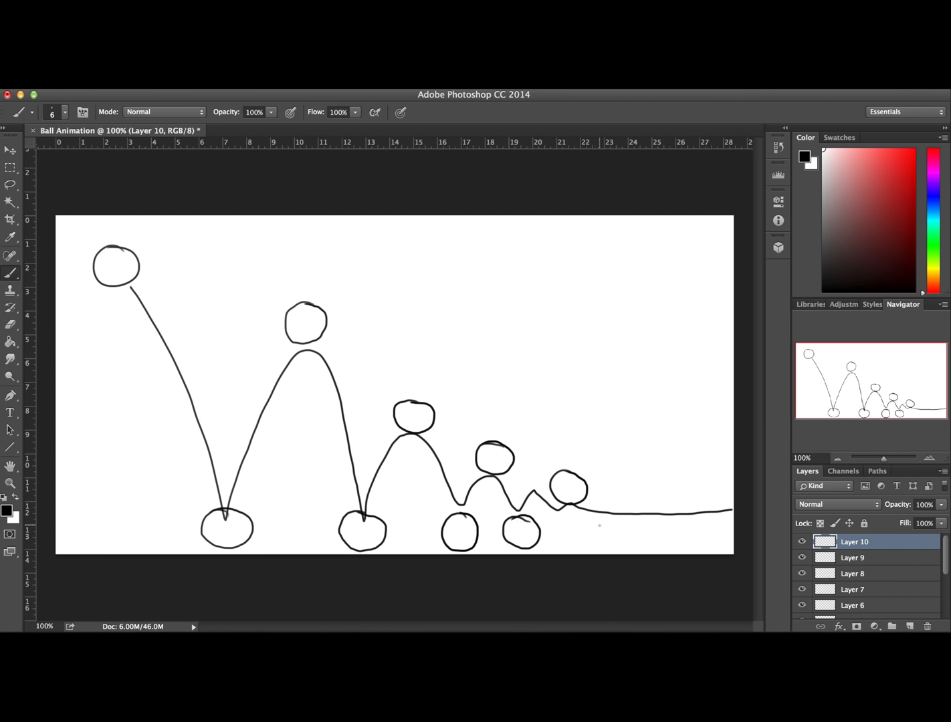
mouse_move(602, 513)
mouse_down()
mouse_move(574, 528)
mouse_move(606, 542)
mouse_move(600, 515)
mouse_up()
mouse_move(719, 519)
mouse_down()
mouse_move(697, 517)
mouse_move(699, 545)
mouse_move(726, 537)
mouse_move(724, 519)
mouse_up()
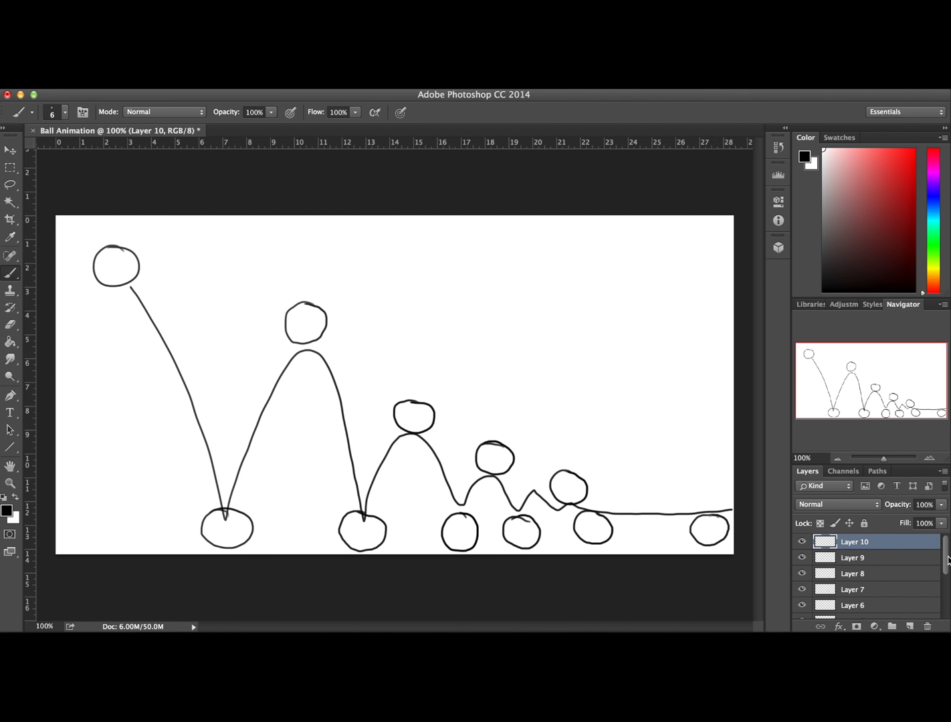
click(801, 543)
click(802, 543)
key(super+z)
click(801, 543)
click(801, 543)
Add a new layer and draw the final ball on the ground near the canvas's right edge
click(909, 626)
mouse_move(720, 516)
mouse_down()
mouse_move(683, 533)
mouse_move(708, 552)
mouse_move(694, 518)
mouse_move(707, 550)
mouse_move(728, 533)
mouse_move(720, 519)
mouse_up()
key(super+z)
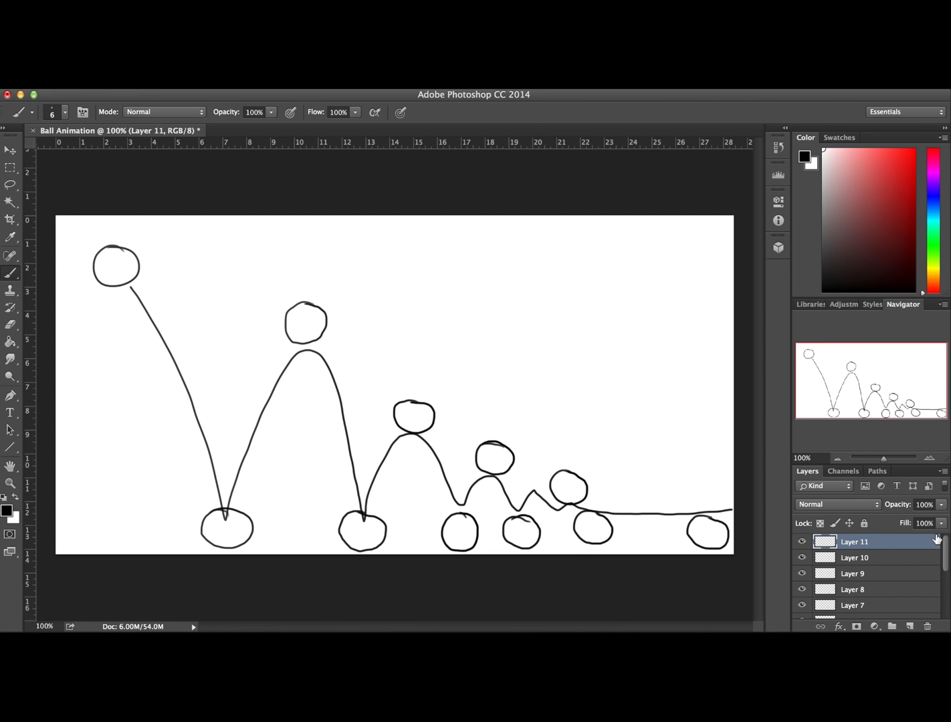
Add a new layer and place it between Layer 1 and Layer 2
mouse_move(946, 546)
mouse_down()
mouse_move(945, 592)
mouse_move(944, 537)
mouse_up()
click(909, 626)
drag(875, 547, 881, 580)
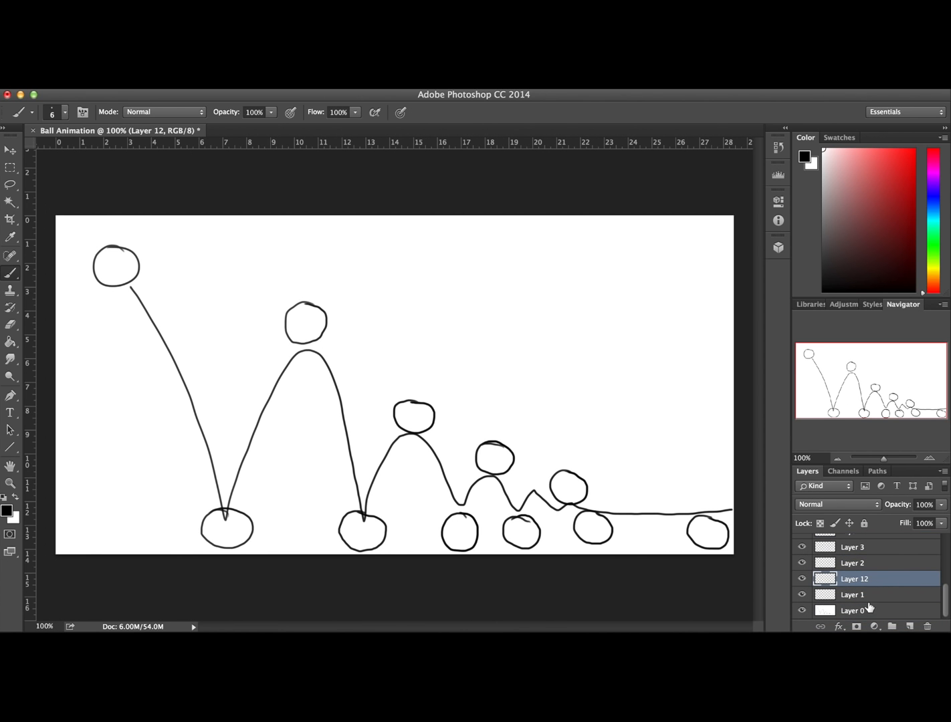
Check Layers 12, 1 and 2 by toggling their visibility, and draw an in-between ball on Layer 12 midway down the first fall
click(802, 579)
click(802, 579)
click(802, 594)
click(802, 594)
click(802, 564)
click(802, 564)
mouse_move(183, 363)
mouse_down()
mouse_move(165, 402)
mouse_move(202, 407)
mouse_move(209, 369)
mouse_move(187, 356)
mouse_up()
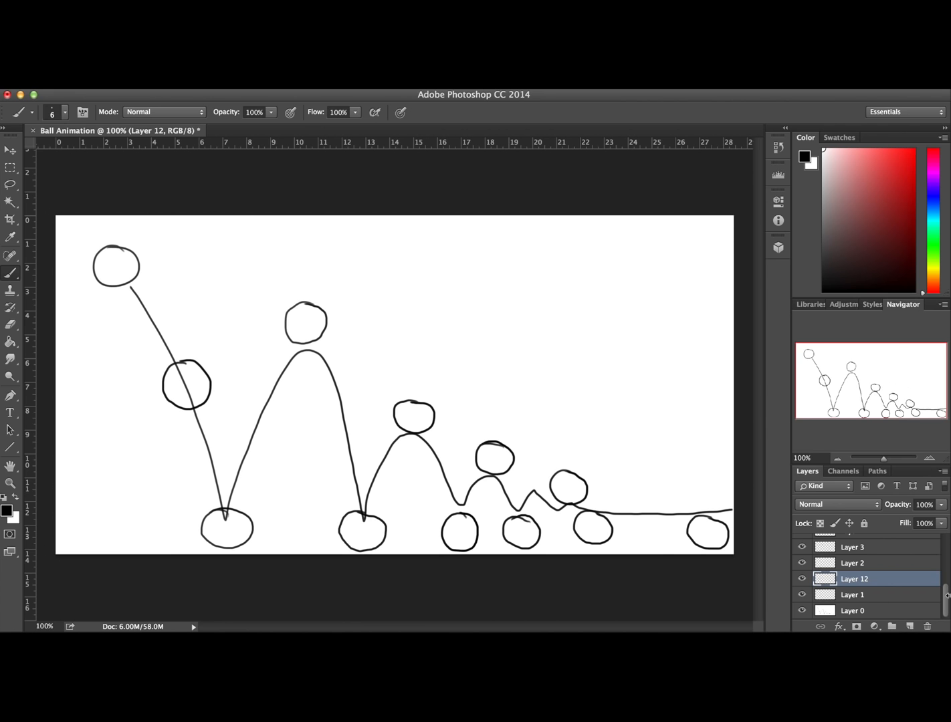
Add a new layer between Layer 2 and Layer 3 and draw an in-between ball on the first bounce's rising side
mouse_move(946, 601)
mouse_down()
mouse_move(946, 535)
mouse_move(942, 605)
mouse_up()
click(909, 627)
drag(877, 577, 861, 554)
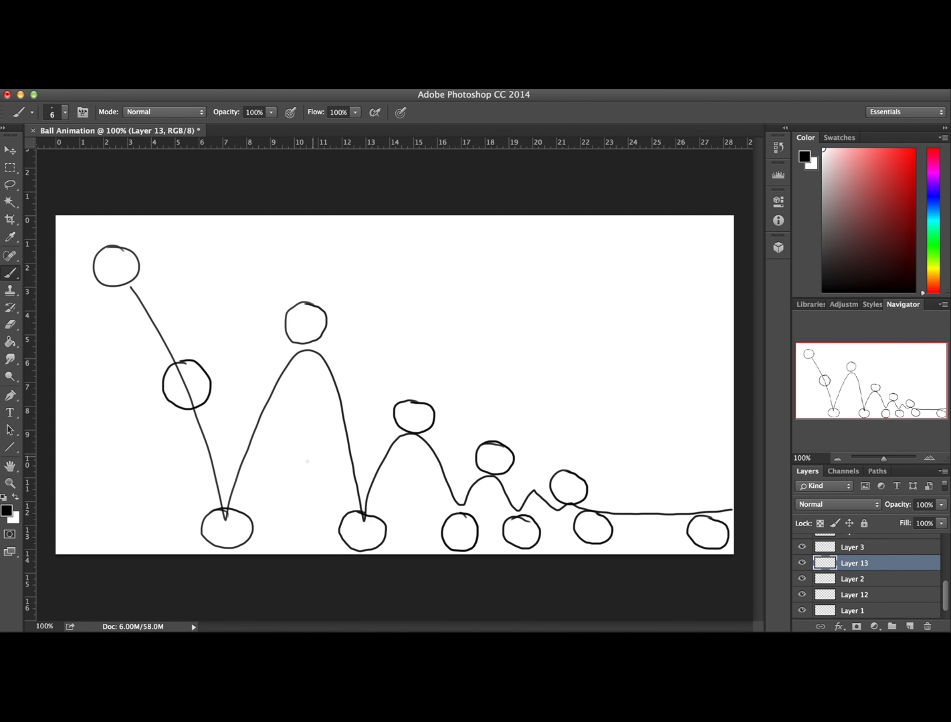
mouse_move(267, 398)
mouse_down()
mouse_move(241, 419)
mouse_move(274, 440)
mouse_move(281, 404)
mouse_up()
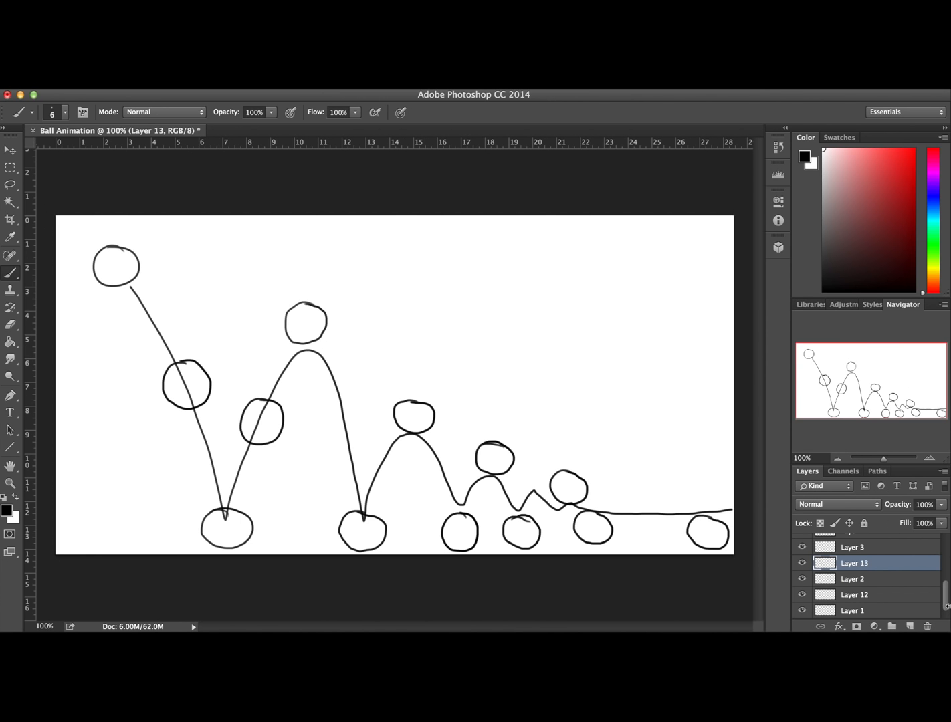
Add a new layer between Layer 3 and Layer 4 and draw an in-between ball on the first bounce's falling side
scroll(945, 606, down, 1)
drag(948, 602, 947, 598)
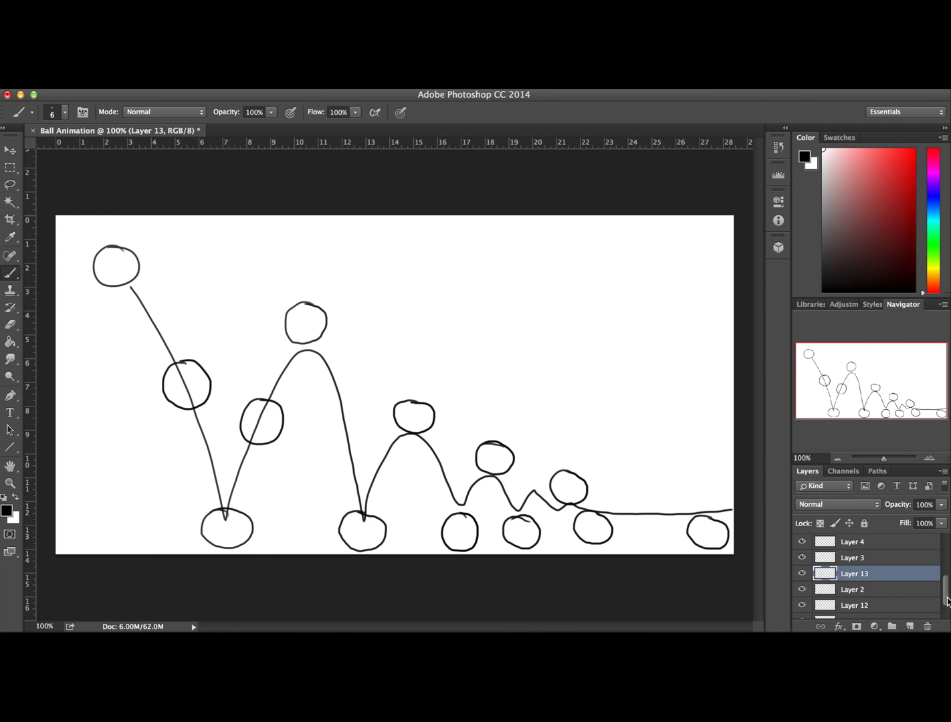
click(910, 626)
mouse_move(872, 563)
mouse_down()
mouse_move(864, 576)
mouse_move(867, 549)
mouse_up()
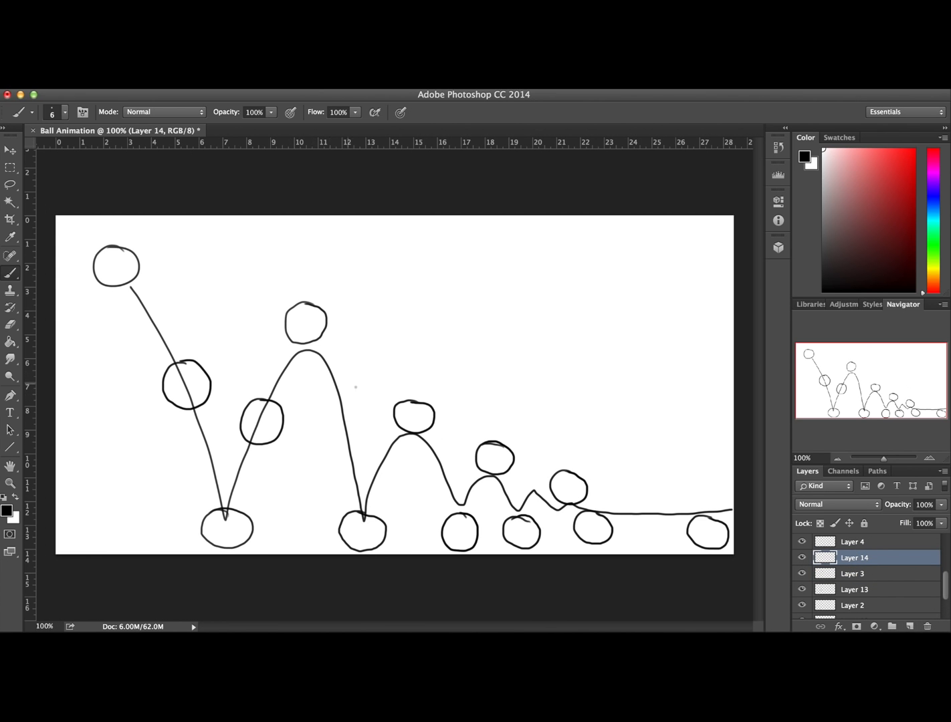
mouse_move(327, 439)
mouse_down()
mouse_move(356, 452)
mouse_move(366, 423)
mouse_move(348, 411)
mouse_up()
Add a new layer between Layer 4 and Layer 5 and draw an in-between ball on the second bounce's rising side
scroll(945, 589, up, 2)
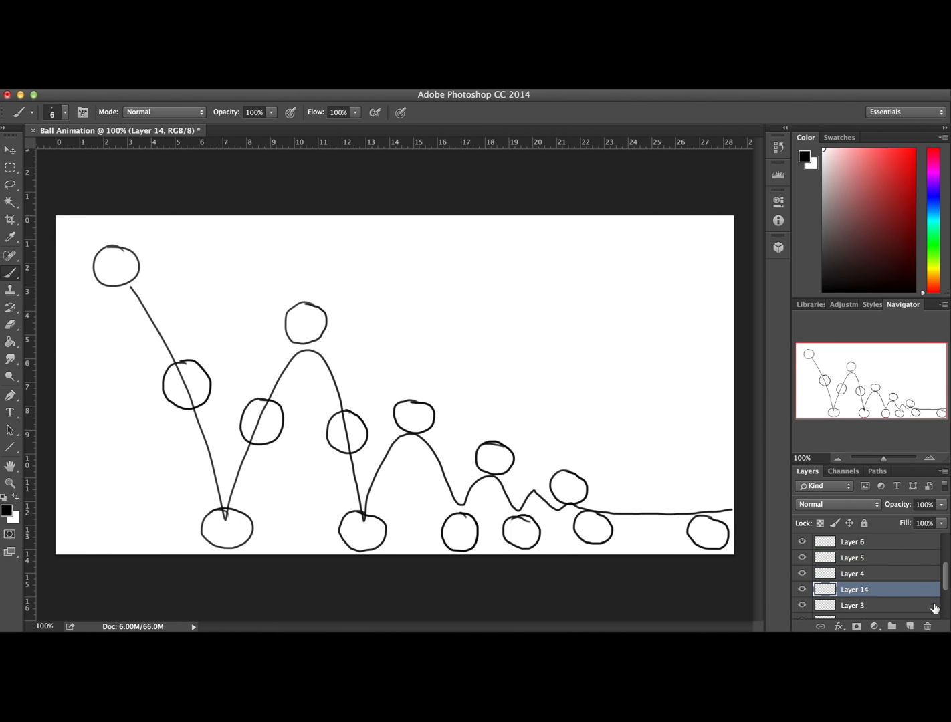
click(909, 626)
drag(847, 592, 850, 566)
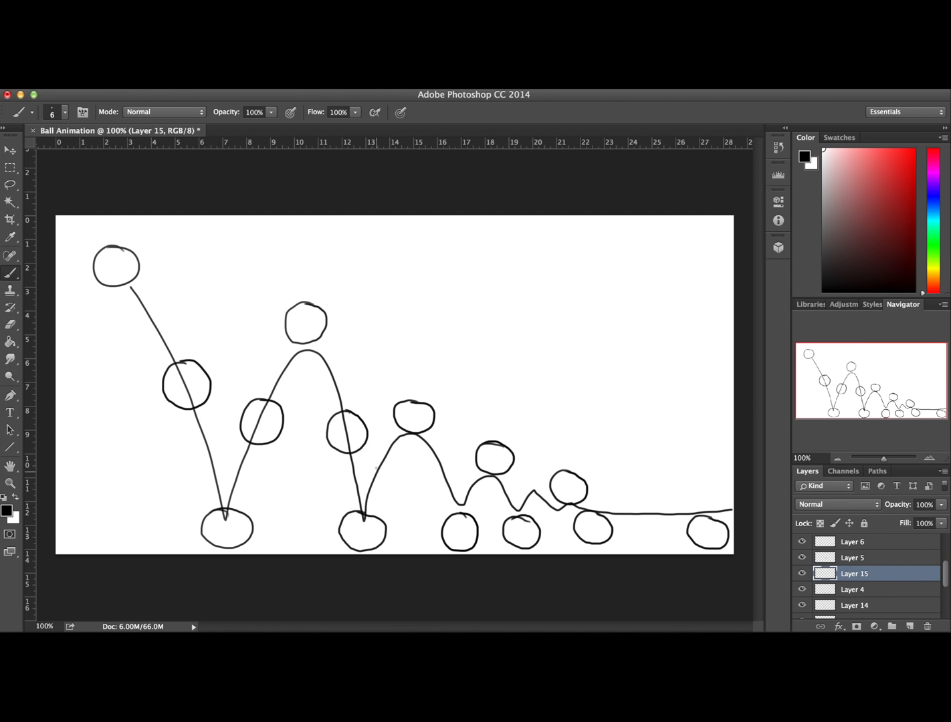
mouse_move(392, 454)
mouse_down()
mouse_move(365, 463)
mouse_move(391, 483)
mouse_up()
Add a new layer between Layer 5 and Layer 6 and draw an in-between ball on the second bounce's falling side
click(909, 625)
drag(867, 573, 876, 547)
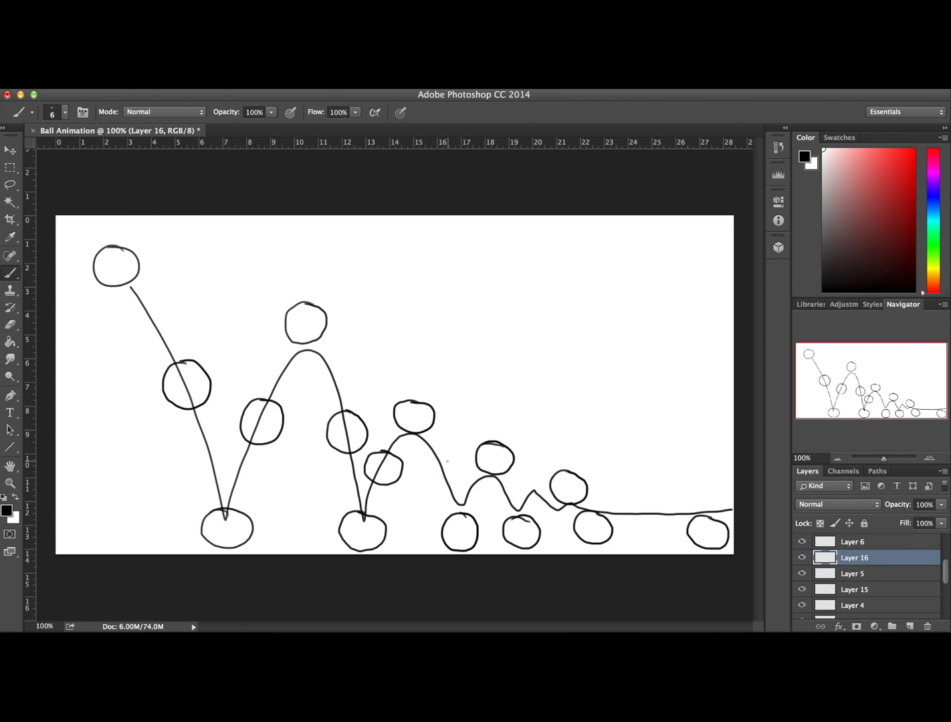
mouse_move(445, 450)
mouse_down()
mouse_move(430, 472)
mouse_move(461, 459)
mouse_move(444, 450)
mouse_up()
Add a new layer between Layer 6 and Layer 7 and draw an in-between ball on the third bounce's rising side
scroll(947, 584, up, 3)
click(909, 626)
mouse_move(872, 594)
mouse_down()
mouse_move(867, 577)
mouse_move(876, 576)
mouse_up()
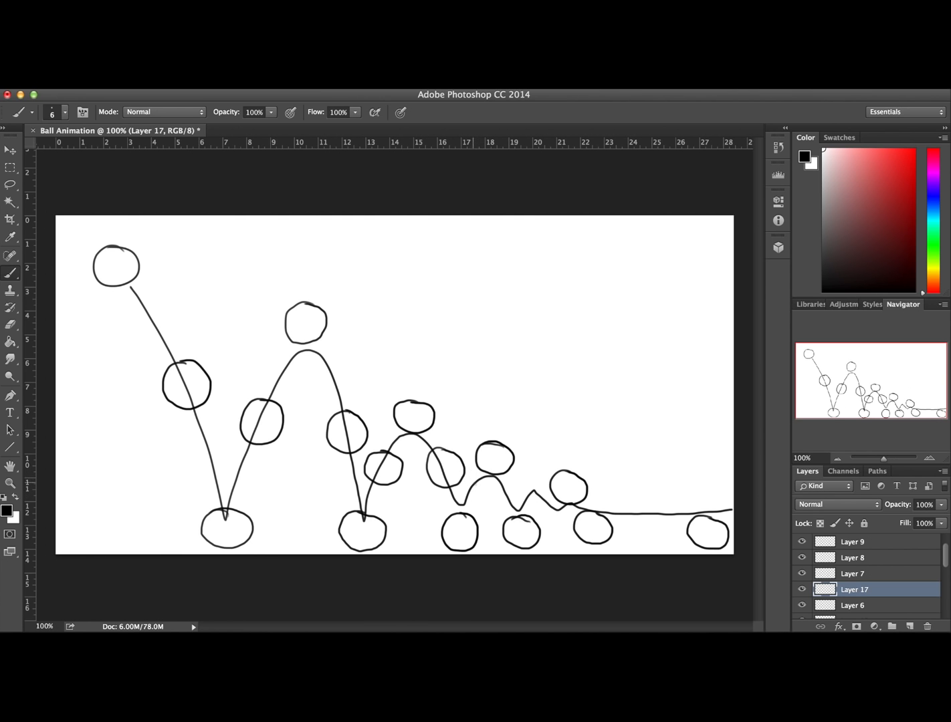
mouse_move(462, 486)
mouse_down()
mouse_move(479, 476)
mouse_move(493, 489)
mouse_move(474, 471)
mouse_move(461, 493)
mouse_up()
Add a new layer between Layer 7 and Layer 8 and draw an in-between ball on the third bounce's falling side
click(909, 626)
drag(874, 593, 874, 565)
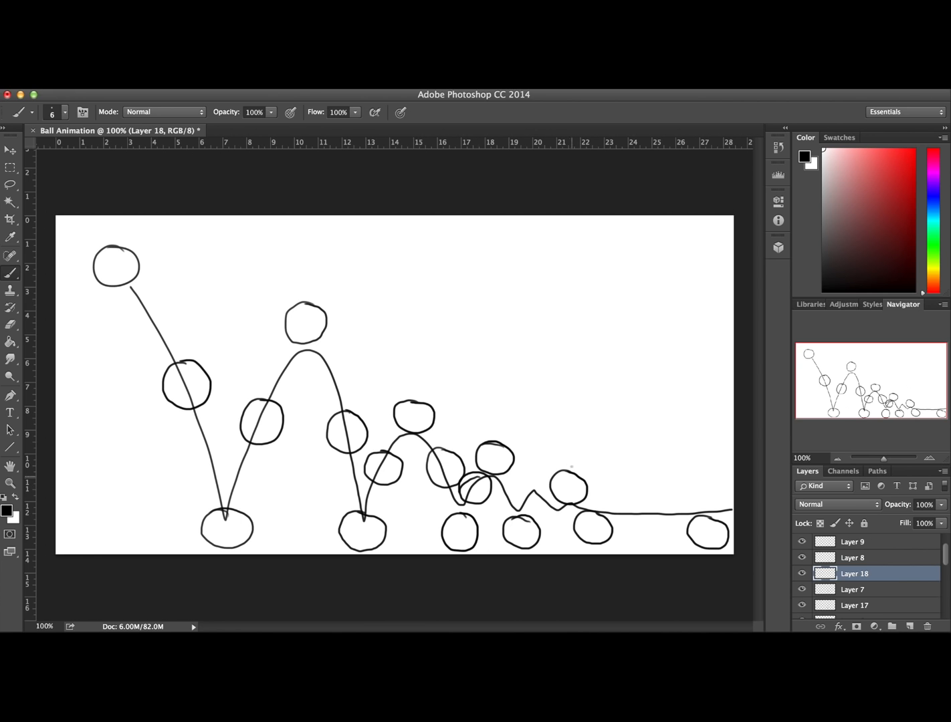
mouse_move(521, 482)
mouse_down()
mouse_move(503, 476)
mouse_move(503, 507)
mouse_move(531, 492)
mouse_move(513, 476)
mouse_up()
Check which ball each of Layers 6, 17, 7, 18 and 8 holds by briefly hiding and showing them
click(909, 618)
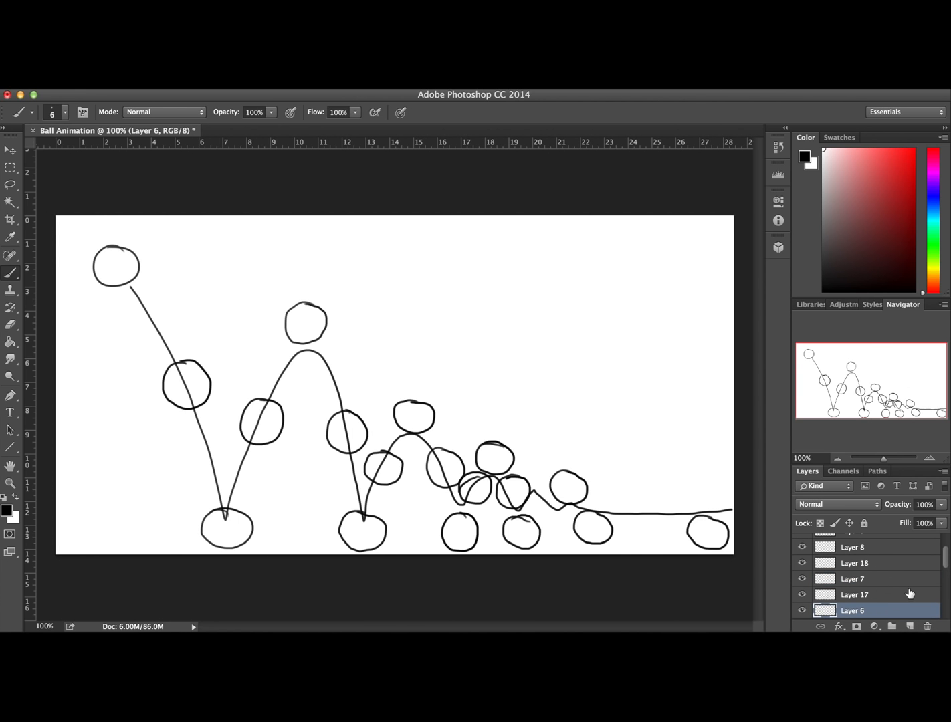
mouse_move(946, 563)
mouse_down()
mouse_move(944, 545)
mouse_move(944, 565)
mouse_up()
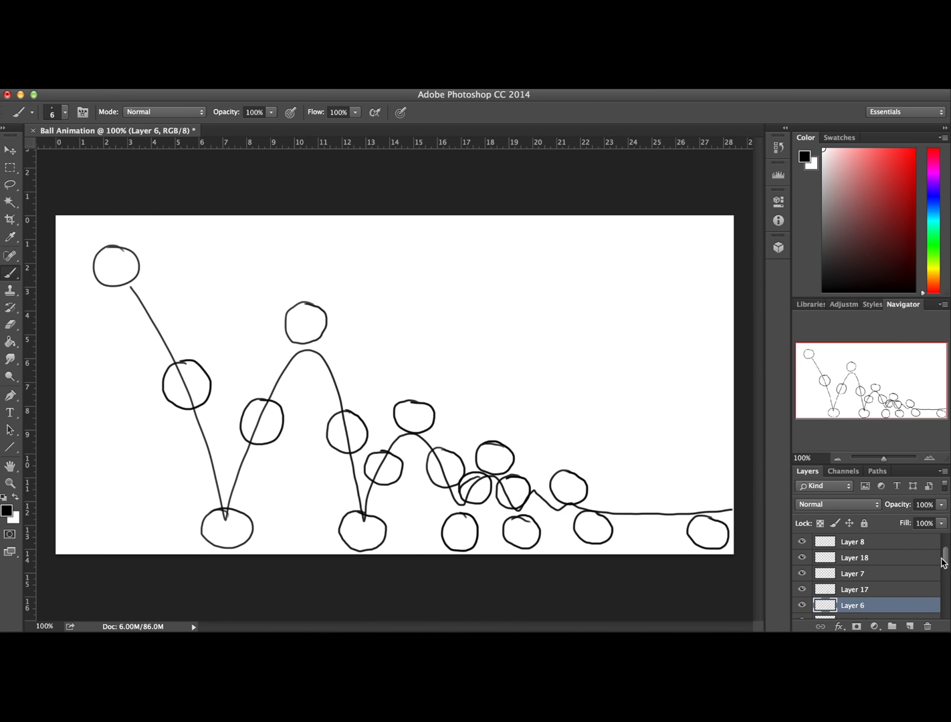
click(801, 605)
click(801, 606)
click(801, 591)
click(801, 591)
click(800, 576)
click(800, 576)
click(801, 559)
click(802, 559)
click(801, 541)
click(802, 541)
scroll(948, 555, up, 2)
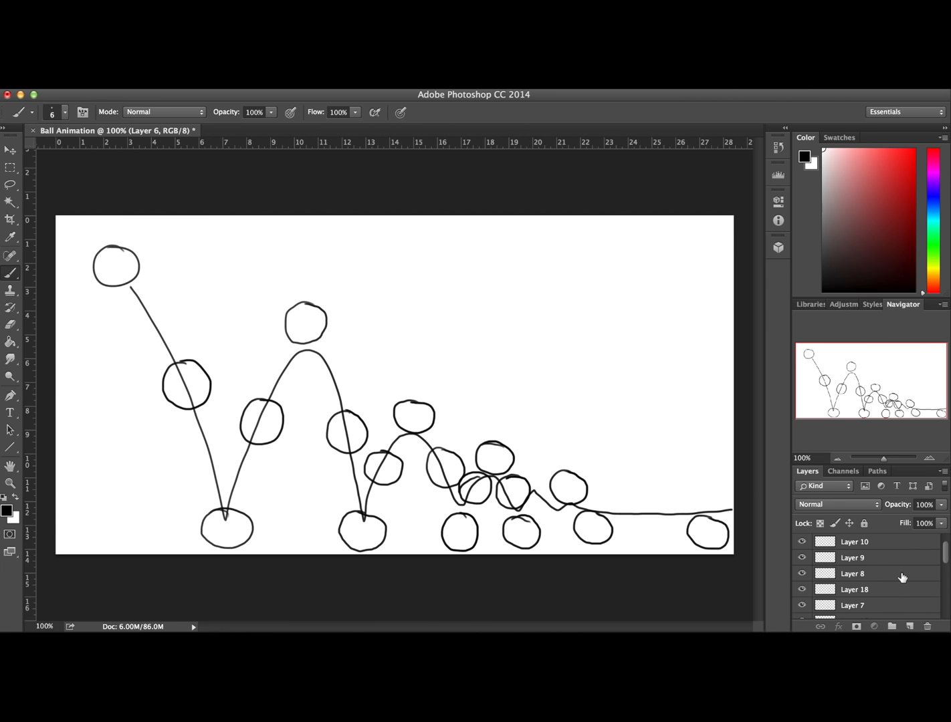
Add a new layer between Layer 8 and Layer 9 and draw an in-between ball on the fourth bounce's rising side
click(902, 573)
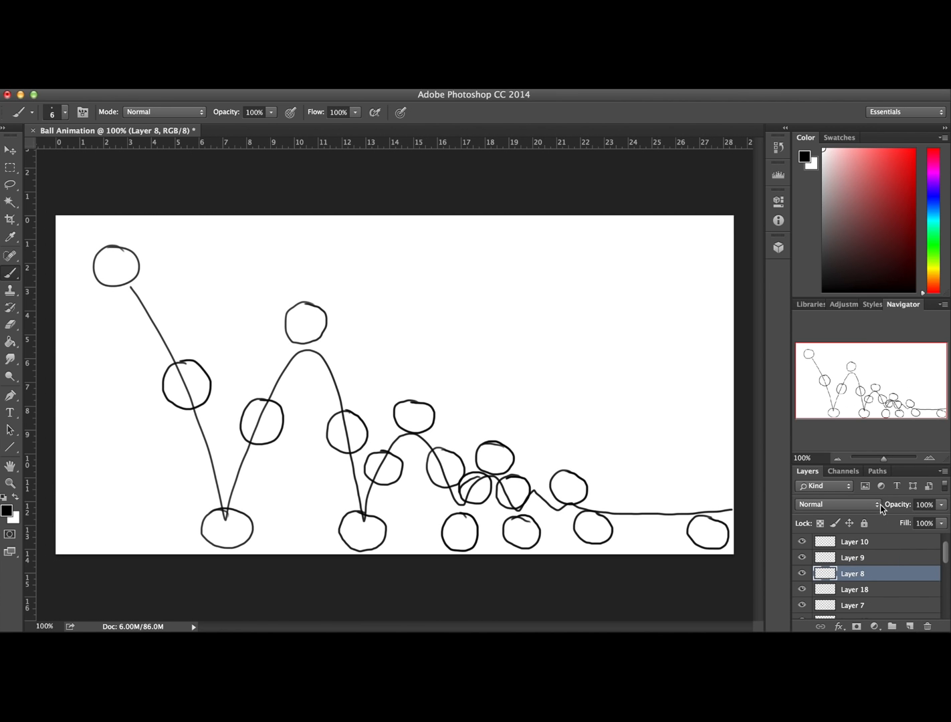
scroll(947, 564, up, 1)
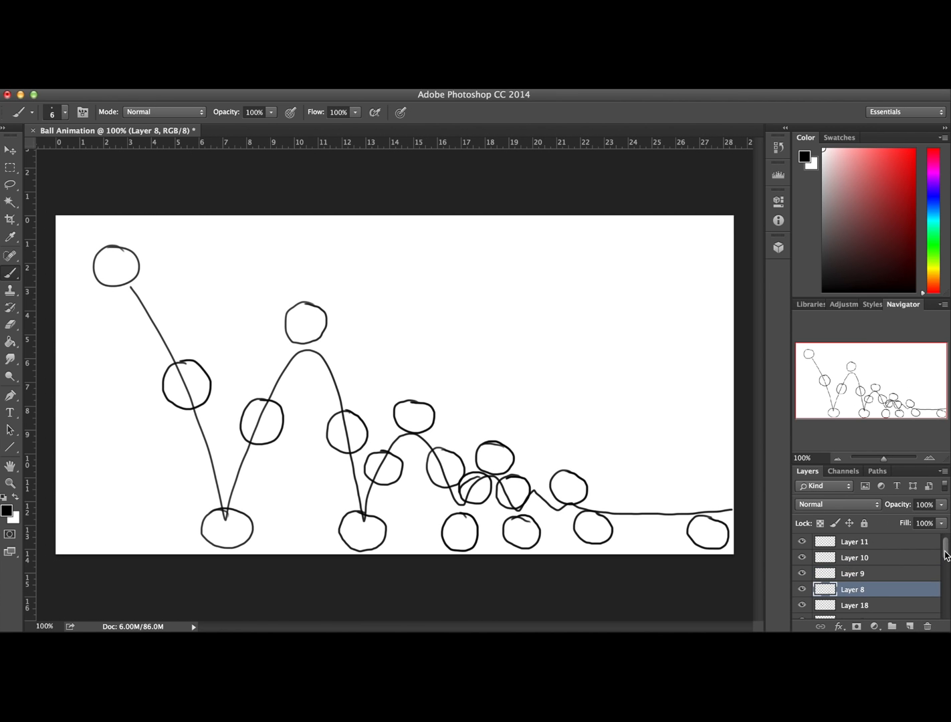
scroll(947, 555, down, 1)
click(908, 626)
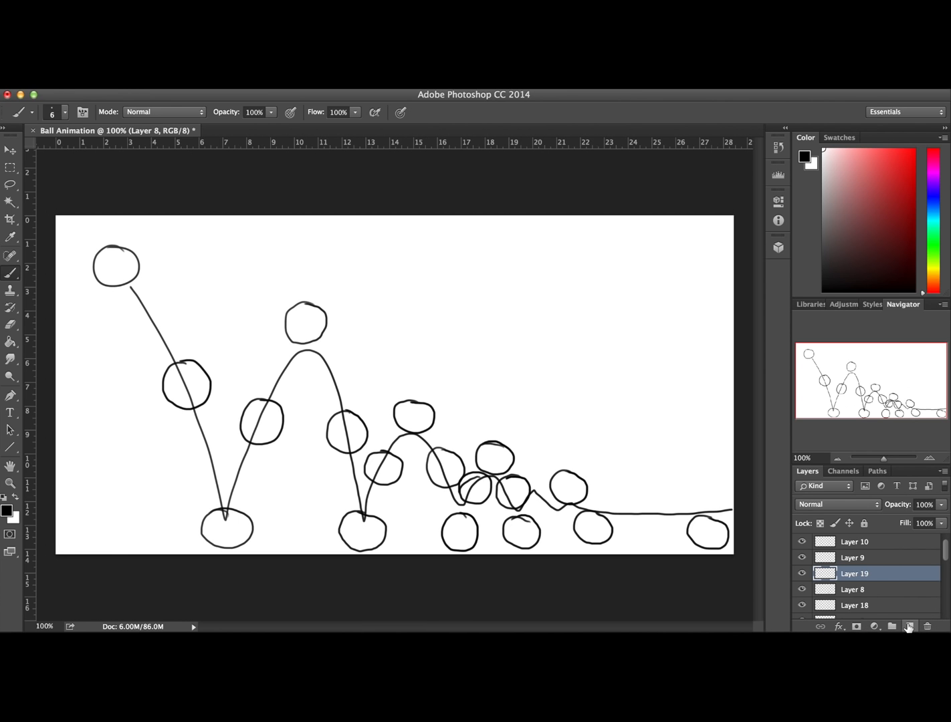
click(802, 558)
click(801, 557)
mouse_move(545, 490)
mouse_down()
mouse_move(524, 513)
mouse_move(551, 510)
mouse_up()
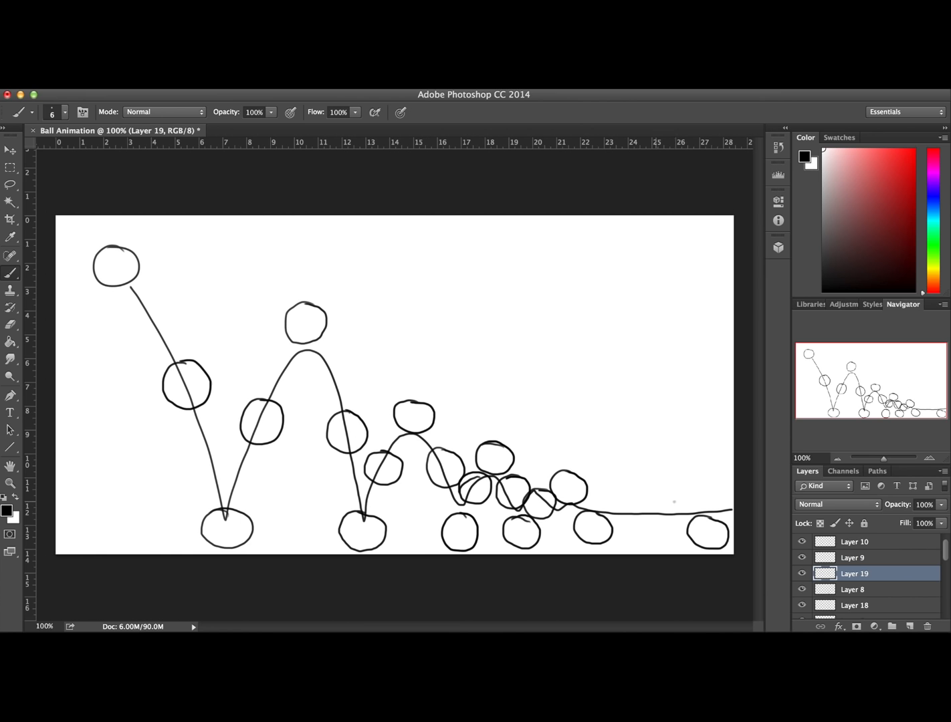
Add a new layer between Layer 9 and Layer 10 and draw an in-between ball on the fourth bounce's falling side
click(874, 559)
click(909, 627)
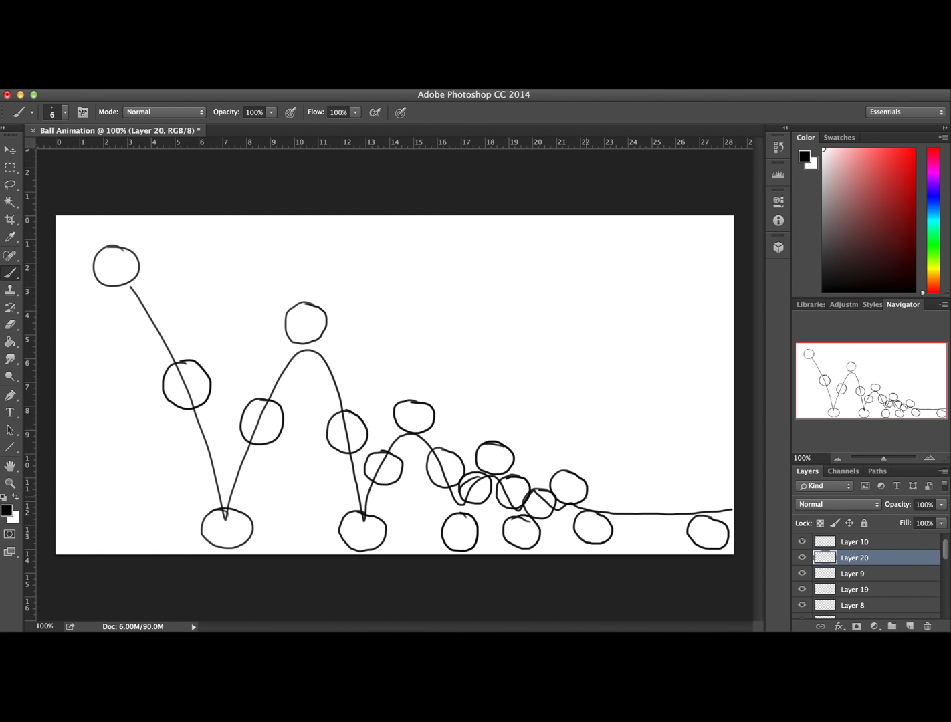
mouse_move(572, 496)
mouse_down()
mouse_move(590, 526)
mouse_move(599, 502)
mouse_move(583, 492)
mouse_up()
Add a new layer between Layer 10 and Layer 11 and draw a ball midway between the last two ground positions
scroll(947, 555, up, 1)
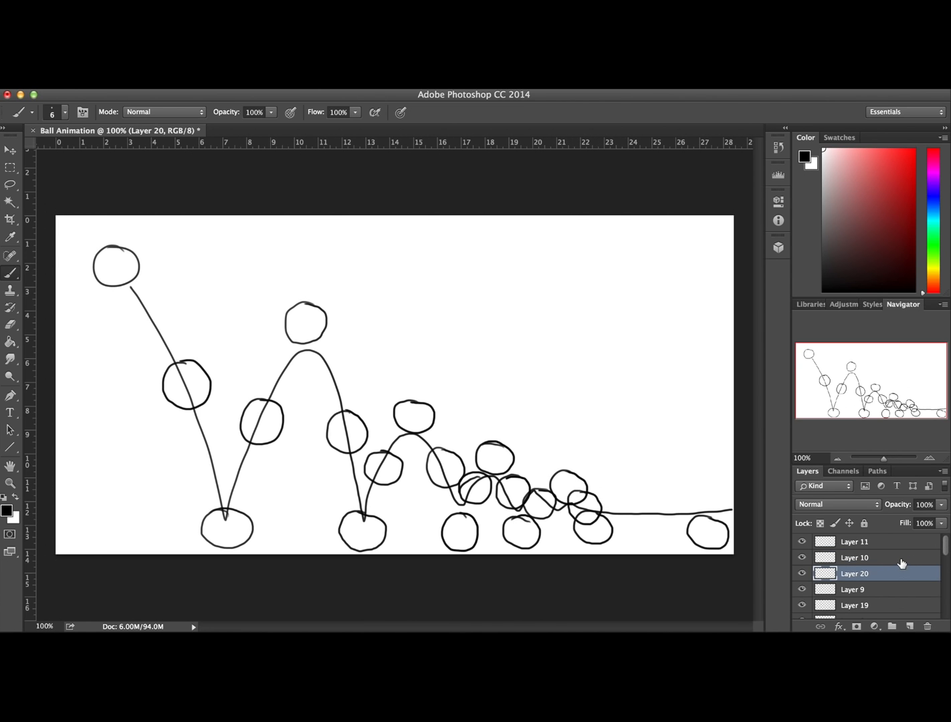
click(903, 560)
click(909, 626)
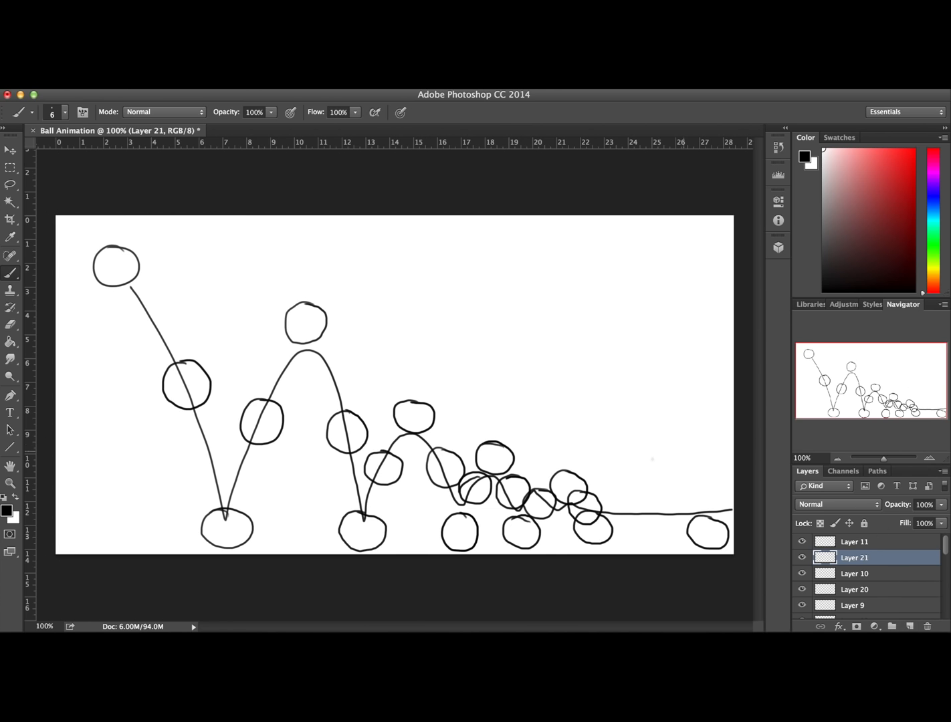
mouse_move(627, 528)
mouse_down()
mouse_move(658, 545)
mouse_move(665, 523)
mouse_move(623, 529)
mouse_move(659, 545)
mouse_move(667, 514)
mouse_move(646, 511)
mouse_up()
key(super+z)
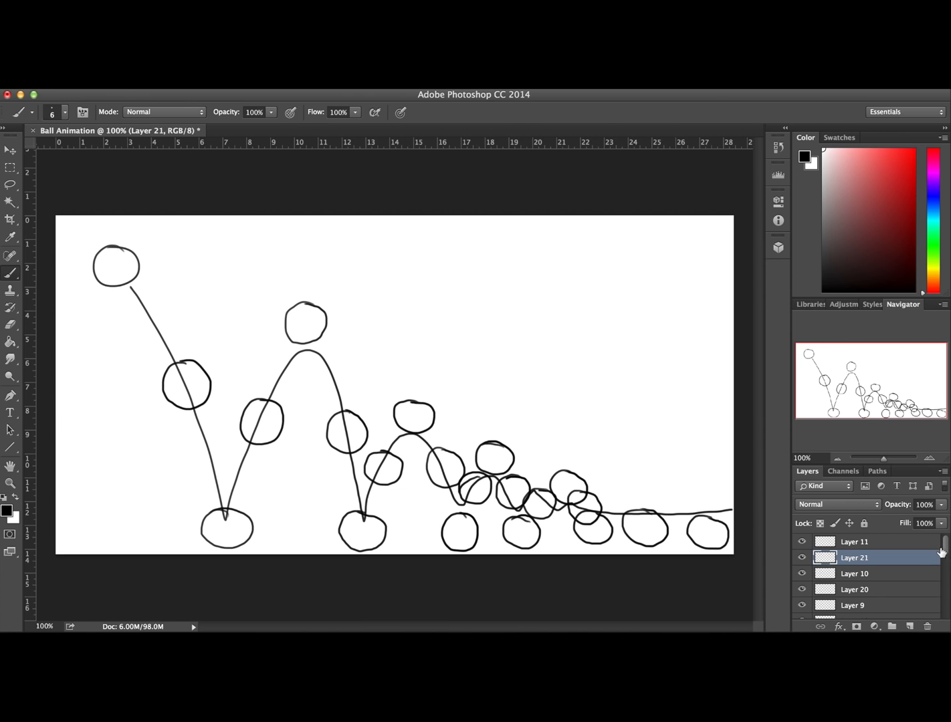
Check the frame order by briefly hiding and showing Layers 11, 21, 10 and 20, then inspect Layers 1 and 12
click(802, 542)
click(802, 541)
click(801, 558)
click(801, 557)
click(802, 574)
click(802, 574)
click(801, 589)
click(802, 589)
drag(940, 547, 945, 608)
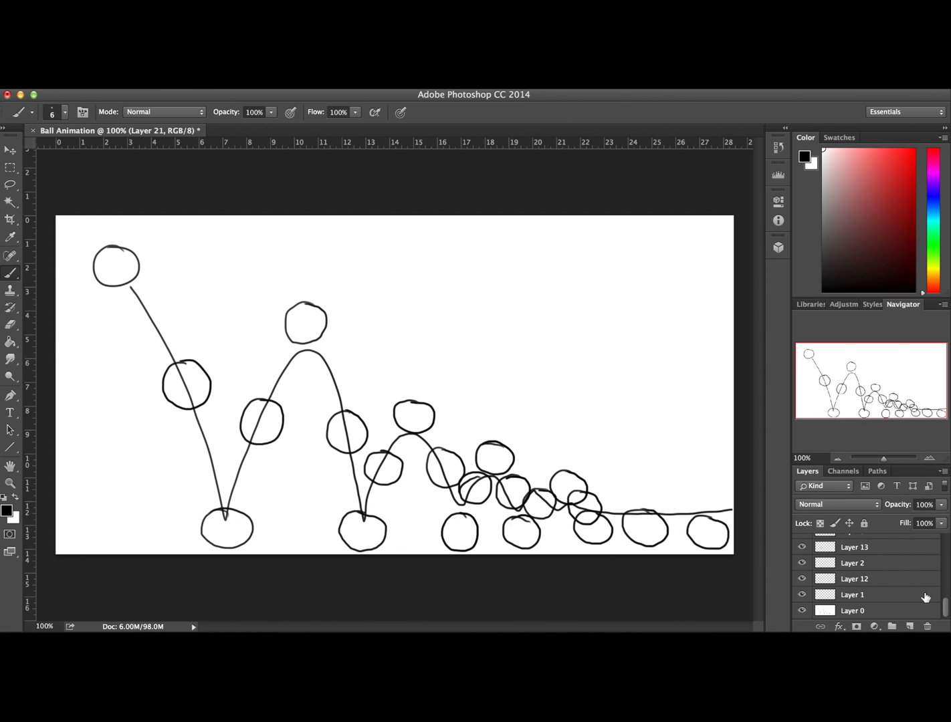
click(851, 595)
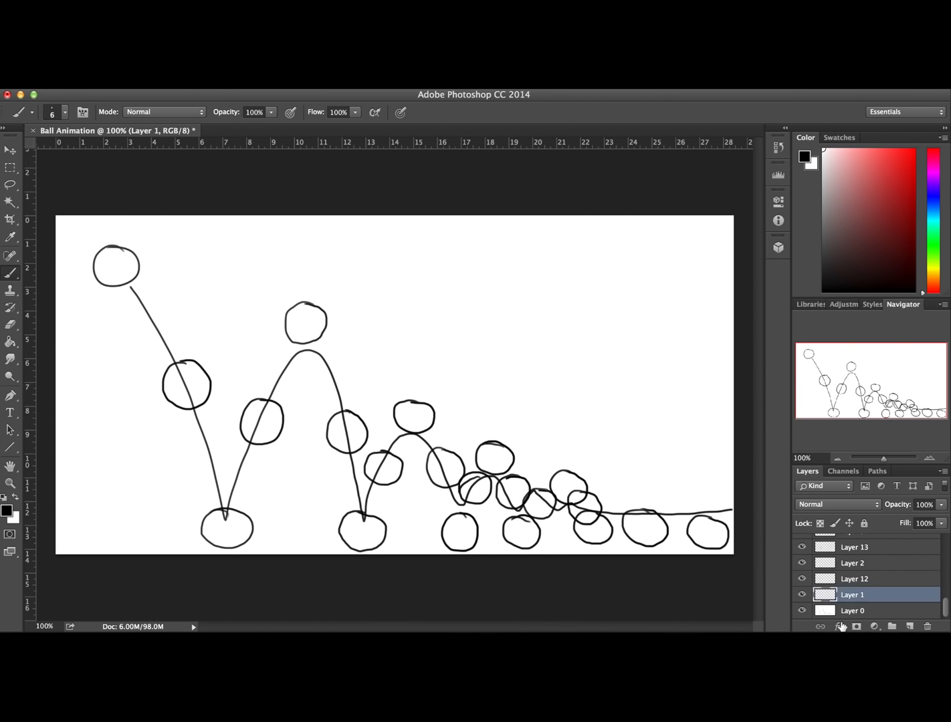
click(861, 581)
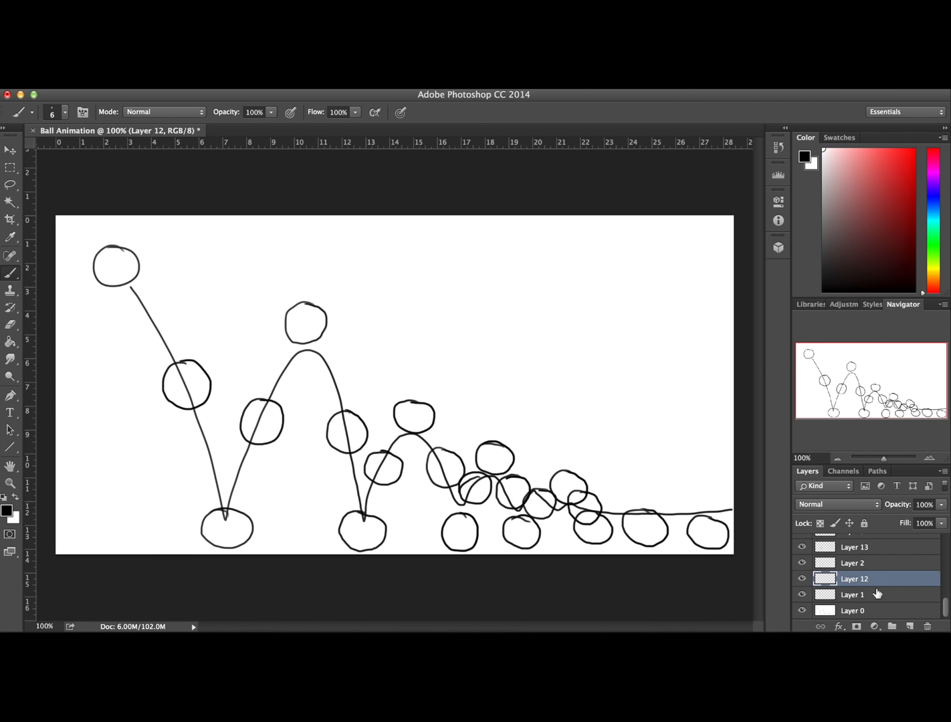
Add a new layer directly above Layer 2 and draw a wide, flattened ball over the first ground contact
click(803, 565)
click(803, 565)
click(887, 566)
click(908, 626)
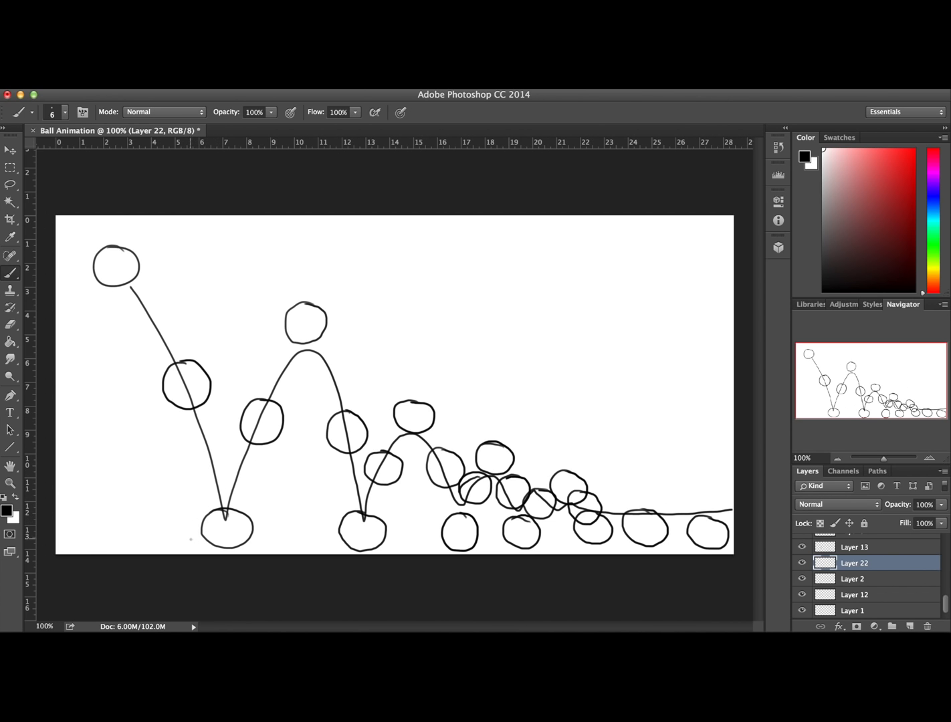
drag(186, 539, 233, 540)
key(super+z)
mouse_move(239, 525)
mouse_down()
mouse_move(213, 523)
mouse_move(192, 540)
mouse_move(220, 553)
mouse_up()
key(super+z)
mouse_move(191, 542)
mouse_down()
mouse_move(232, 553)
mouse_move(261, 542)
mouse_move(251, 525)
mouse_move(229, 524)
mouse_up()
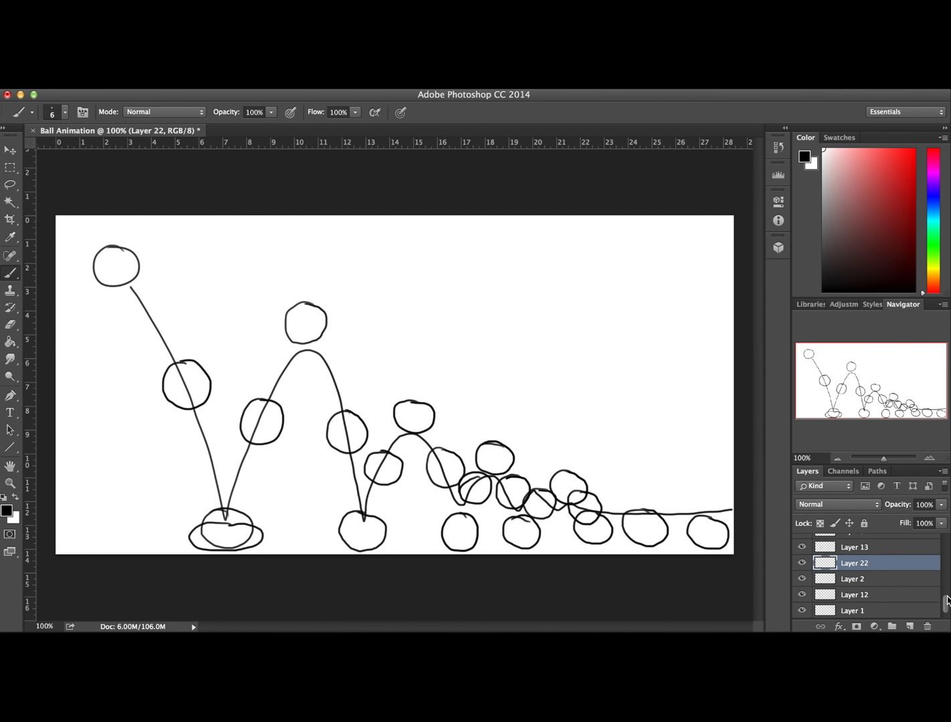
Add a new layer directly above Layer 4 and draw a wide, flattened ball over the second ground contact
drag(946, 606, 946, 595)
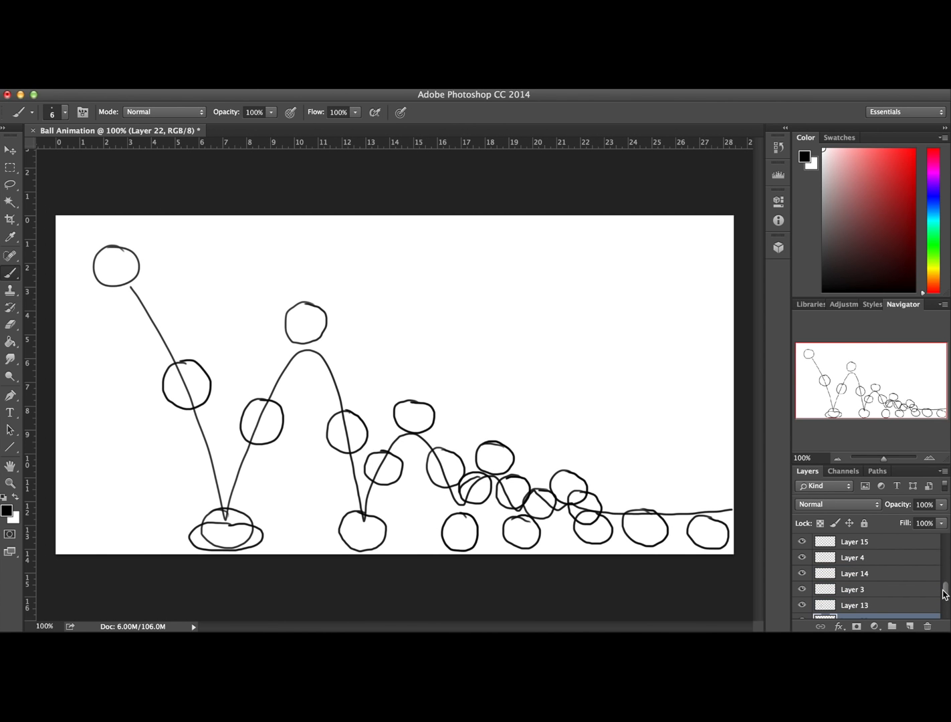
click(803, 558)
click(802, 557)
click(890, 561)
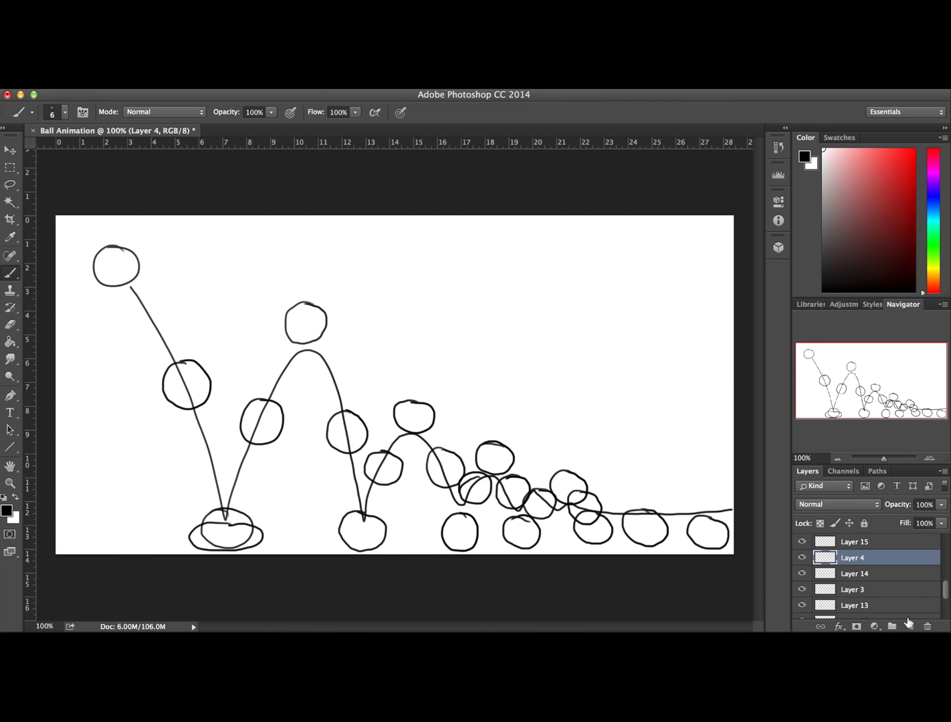
click(911, 627)
mouse_move(363, 523)
mouse_down()
mouse_move(397, 532)
mouse_move(386, 546)
mouse_move(322, 538)
mouse_up()
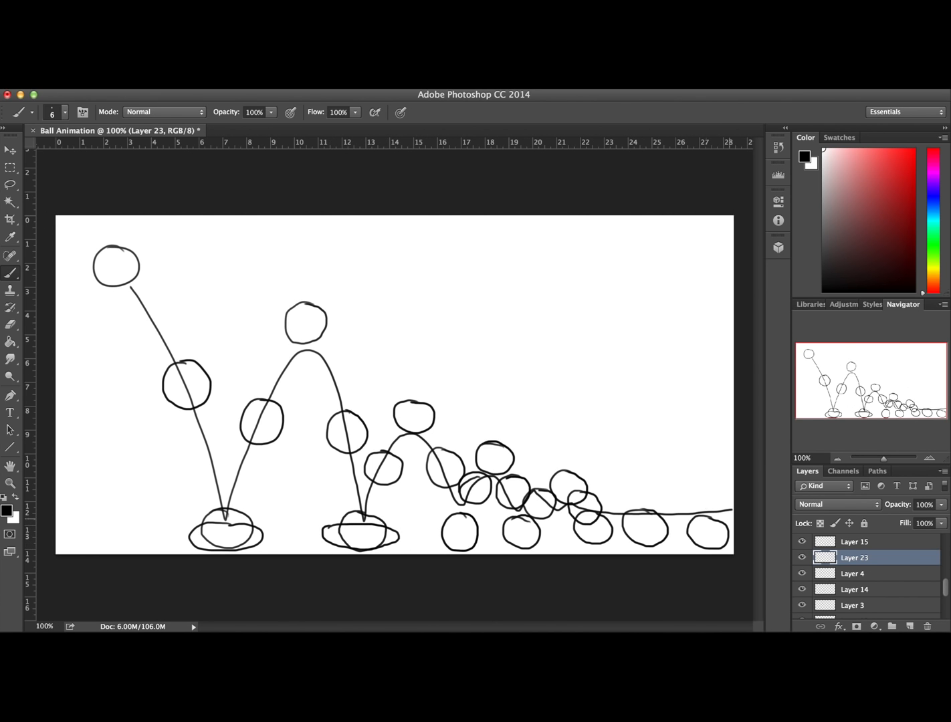
Add a new layer directly above Layer 6 and draw a slightly flattened ball over the third ground contact
scroll(948, 595, up, 2)
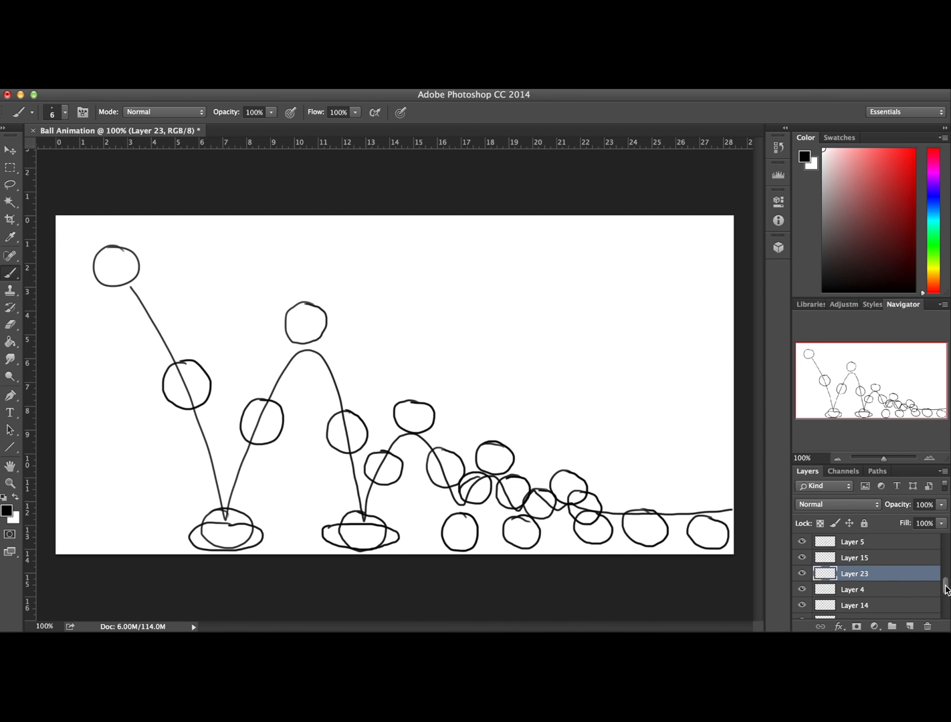
scroll(946, 586, up, 2)
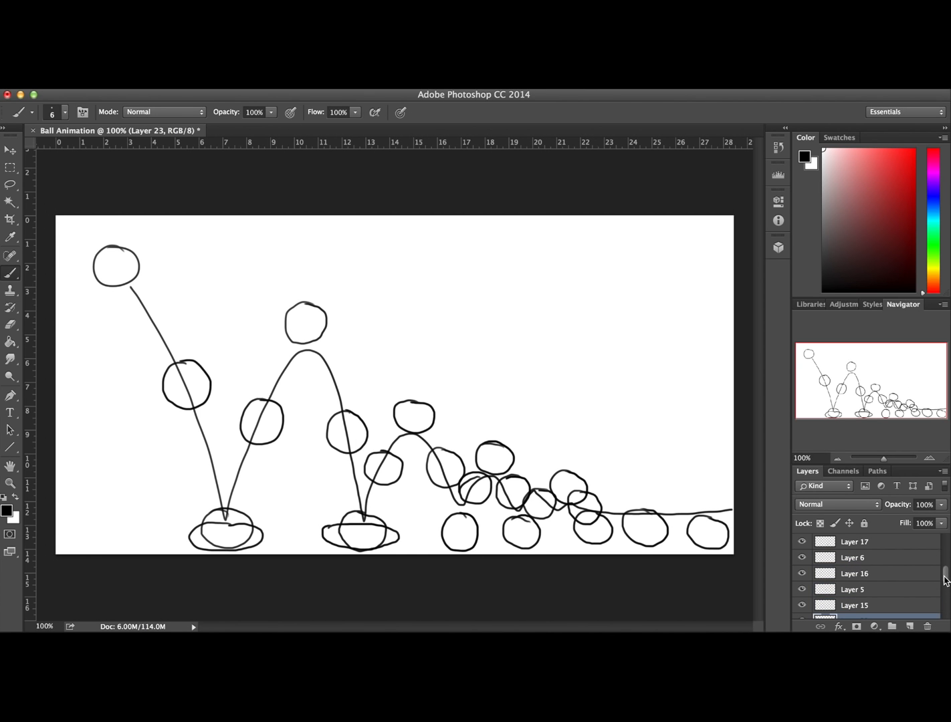
click(803, 558)
click(802, 558)
click(862, 564)
click(911, 626)
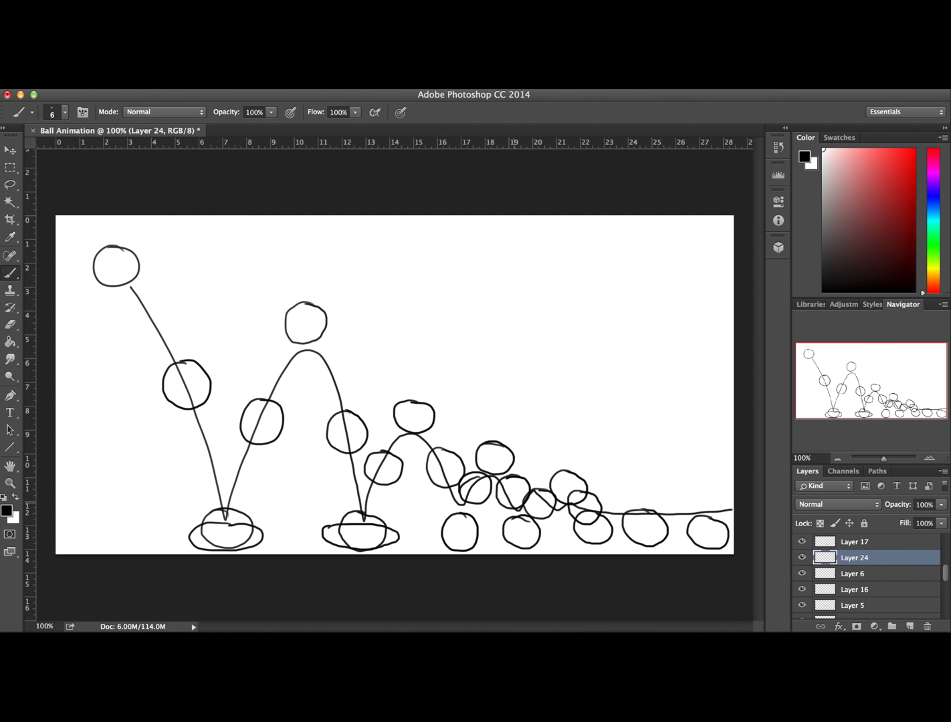
mouse_move(451, 549)
mouse_down()
mouse_move(426, 538)
mouse_move(443, 529)
mouse_up()
mouse_move(466, 528)
mouse_down()
mouse_move(492, 536)
mouse_move(462, 551)
mouse_up()
key(ctrl+z)
mouse_move(437, 536)
mouse_down()
mouse_move(432, 528)
mouse_move(471, 526)
mouse_move(436, 544)
mouse_move(441, 529)
mouse_move(469, 522)
mouse_move(483, 540)
mouse_up()
key(ctrl+z)
Add a new layer directly above Layer 8 and draw a slightly flattened ball over the fourth ground contact
scroll(946, 565, up, 3)
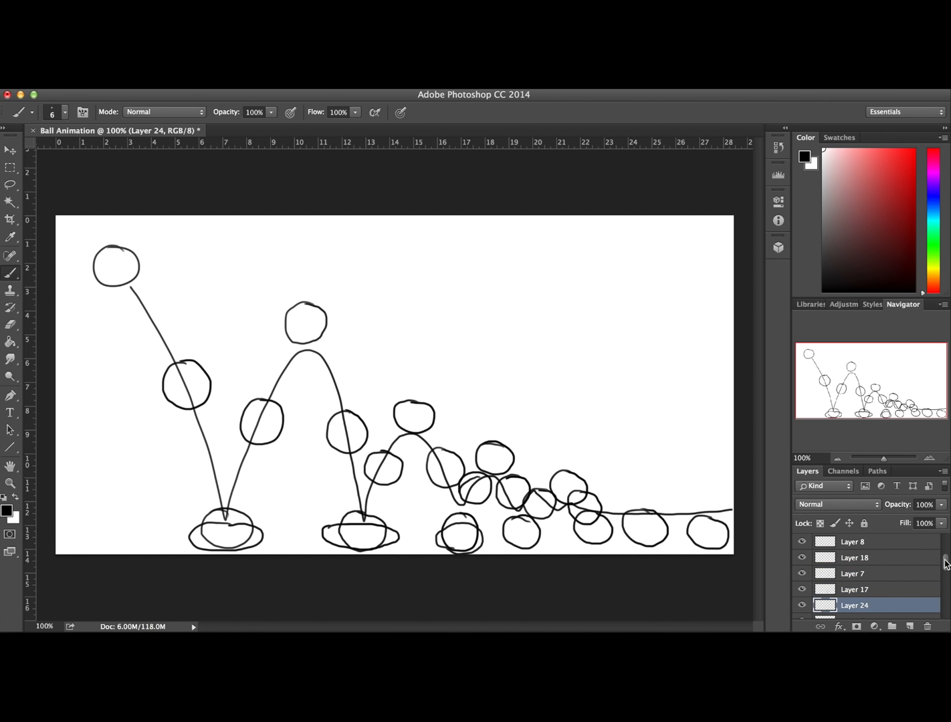
drag(944, 558, 945, 558)
click(801, 556)
click(802, 557)
click(851, 565)
click(910, 626)
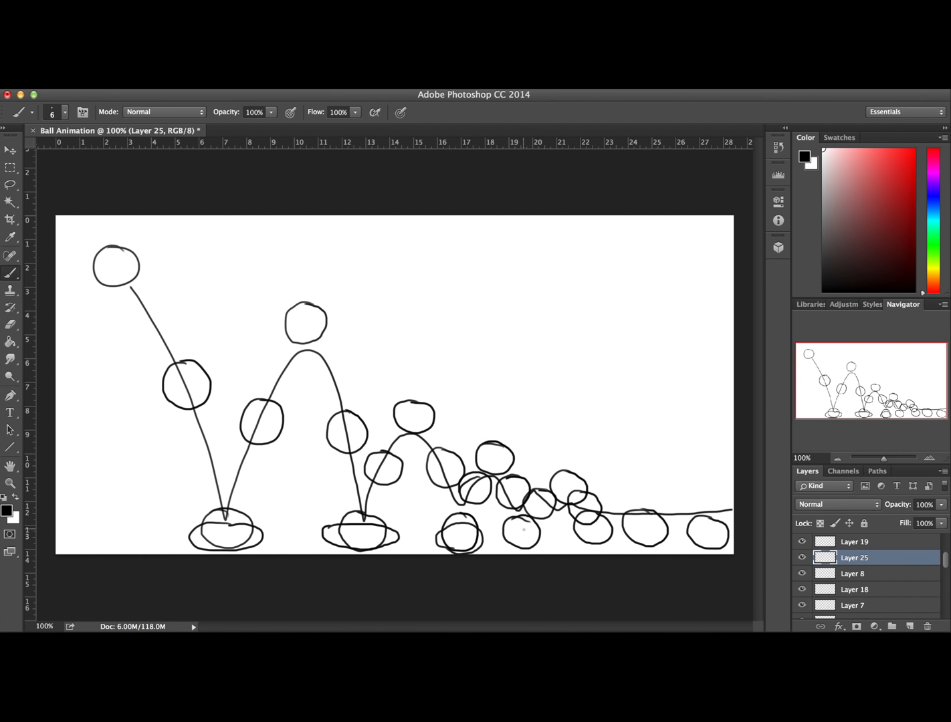
mouse_move(524, 519)
mouse_down()
mouse_move(501, 528)
mouse_move(499, 541)
mouse_move(526, 552)
mouse_up()
key(super+z)
click(500, 378)
mouse_move(523, 522)
mouse_down()
mouse_move(500, 542)
mouse_move(508, 550)
mouse_move(539, 543)
mouse_move(529, 520)
mouse_up()
Review the opening frames in order by briefly hiding and showing Layers 1, 12, 2 and 22
drag(948, 563, 944, 607)
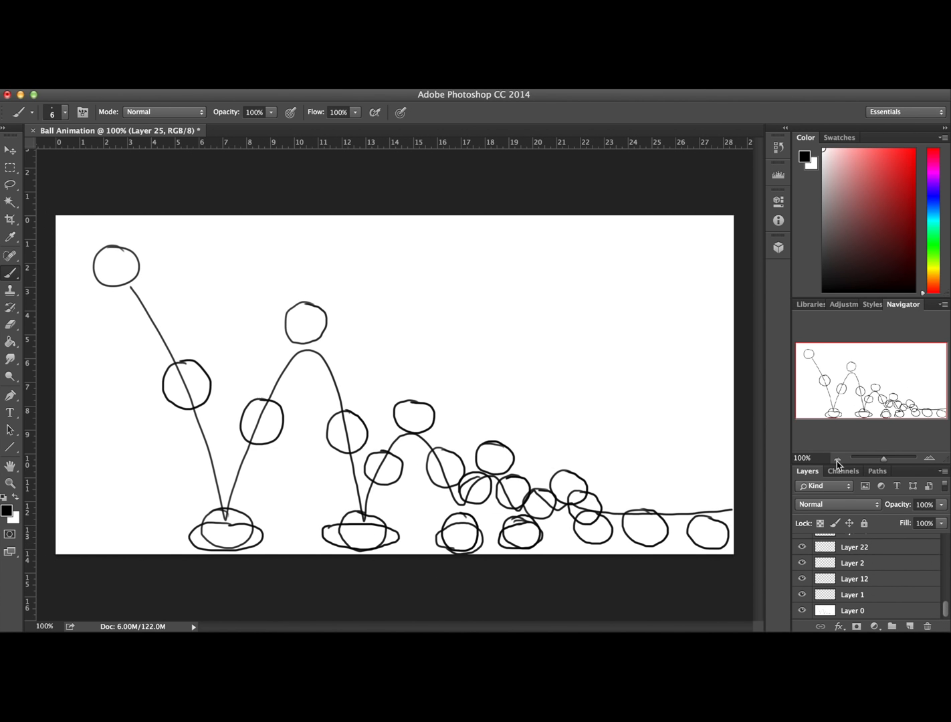
click(801, 594)
click(801, 594)
click(801, 579)
click(801, 579)
click(801, 563)
click(802, 563)
click(801, 547)
click(801, 547)
drag(944, 609, 944, 599)
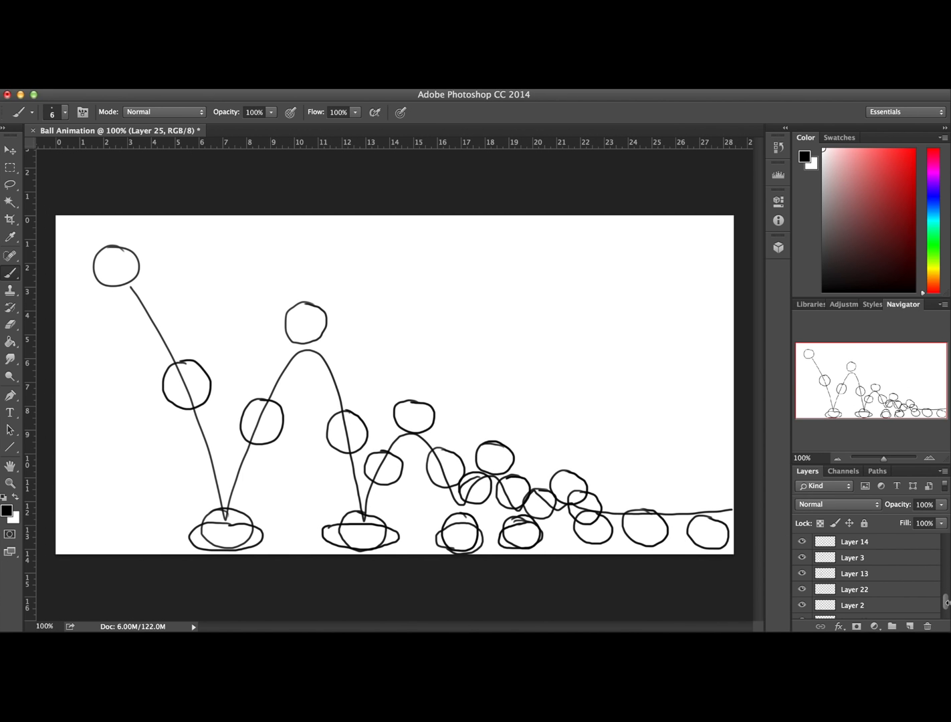
drag(944, 600, 940, 613)
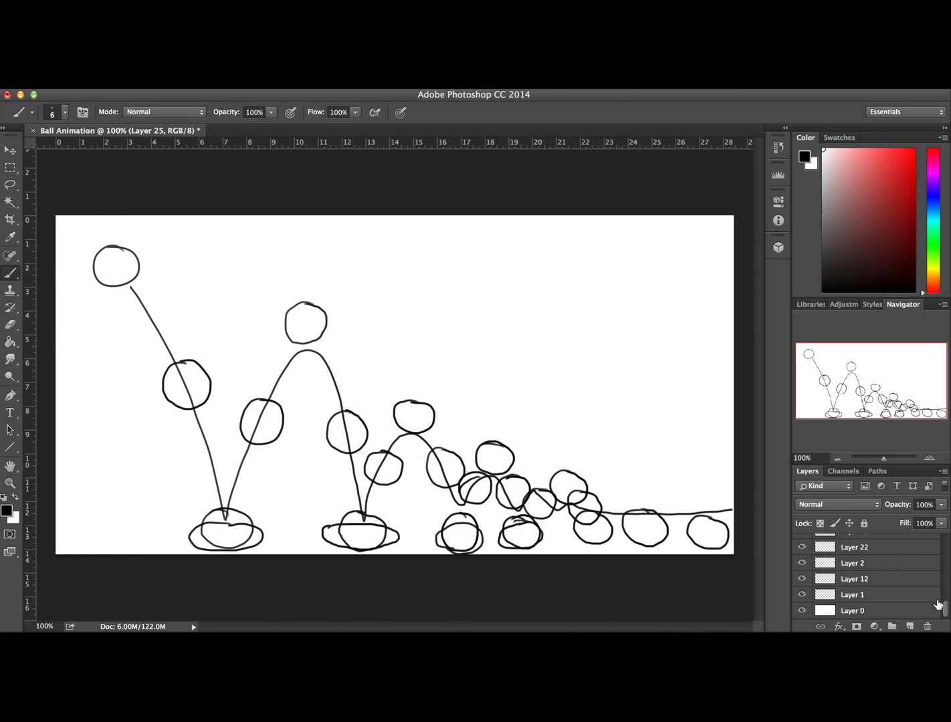
Add a new layer directly above Layer 3 and draw a ball just before the first bounce's peak on its rising side
scroll(945, 607, up, 2)
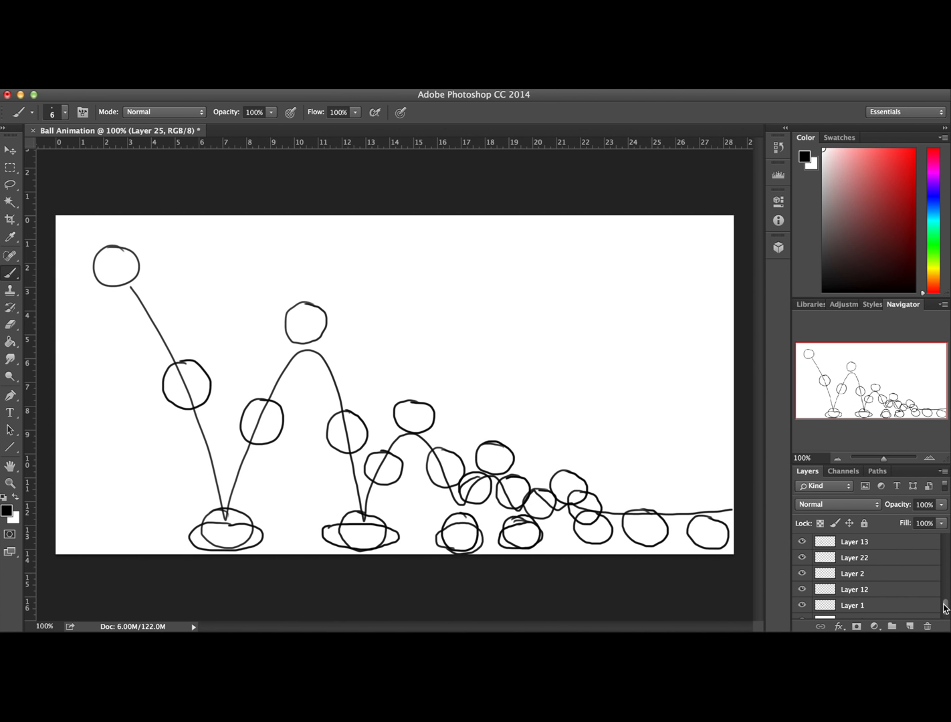
drag(945, 604, 947, 597)
click(908, 573)
click(909, 626)
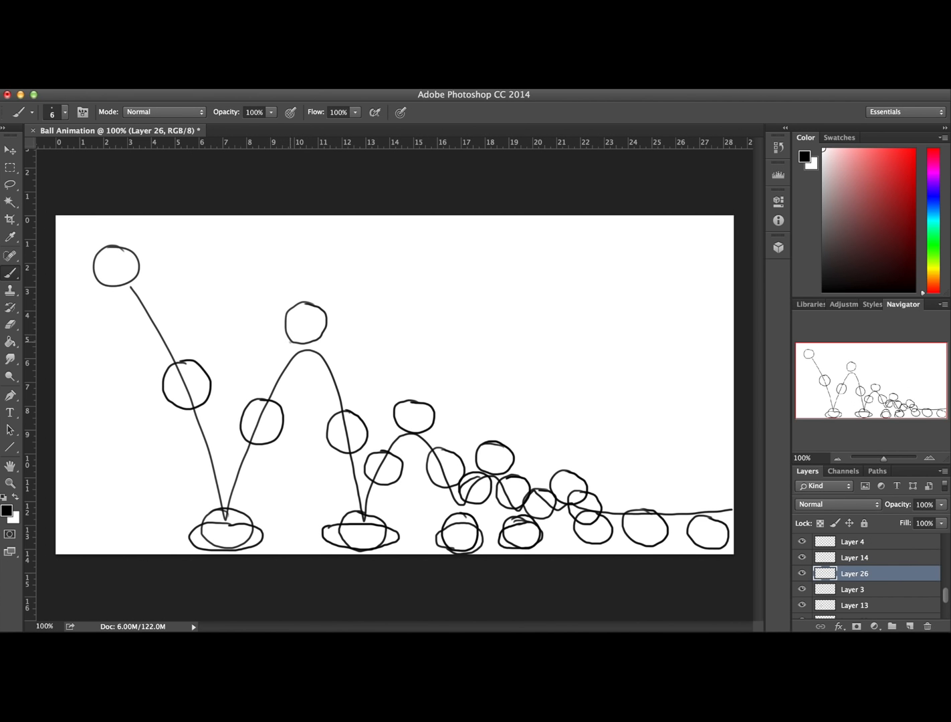
mouse_move(291, 327)
mouse_down()
mouse_move(278, 326)
mouse_move(266, 355)
mouse_move(299, 357)
mouse_move(299, 332)
mouse_up()
Move Layer 26 between Layer 13 and Layer 3 and check the order by briefly hiding neighbouring layers
drag(945, 593, 945, 591)
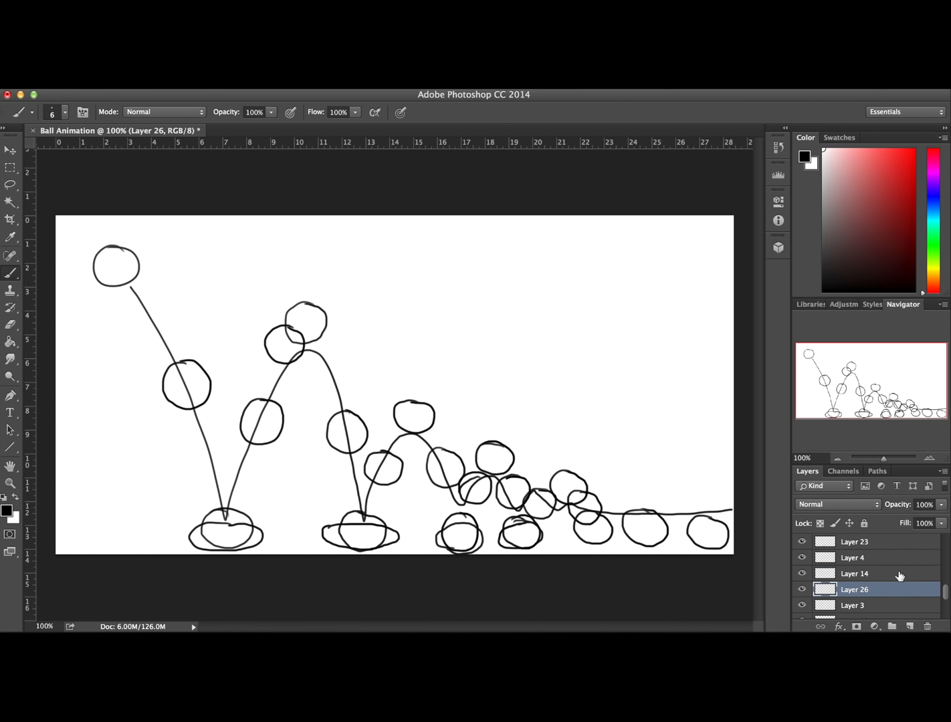
click(802, 574)
click(801, 574)
scroll(945, 598, down, 2)
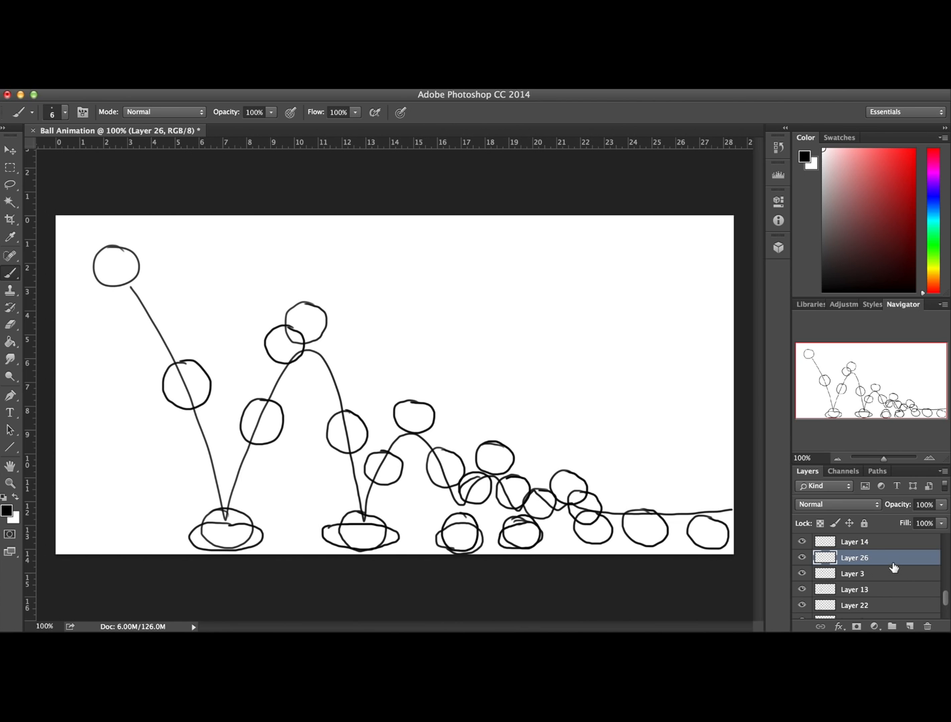
drag(889, 560, 876, 585)
click(801, 574)
click(802, 573)
click(802, 559)
click(803, 559)
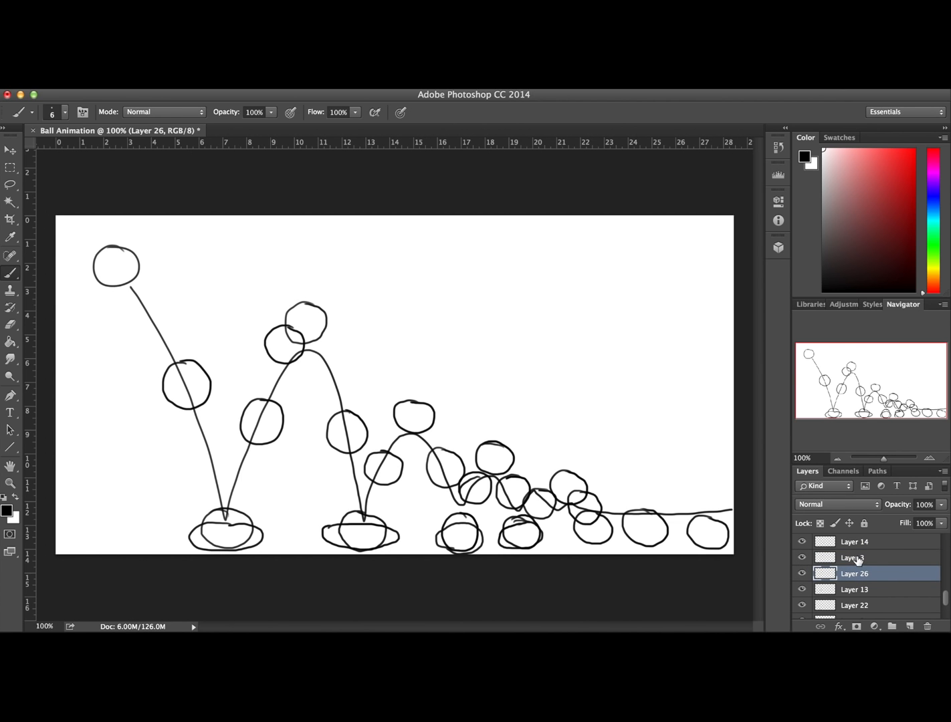
Add a new layer between Layer 3 and Layer 14 and draw a ball just past the first bounce's peak on its falling side
click(861, 559)
click(909, 626)
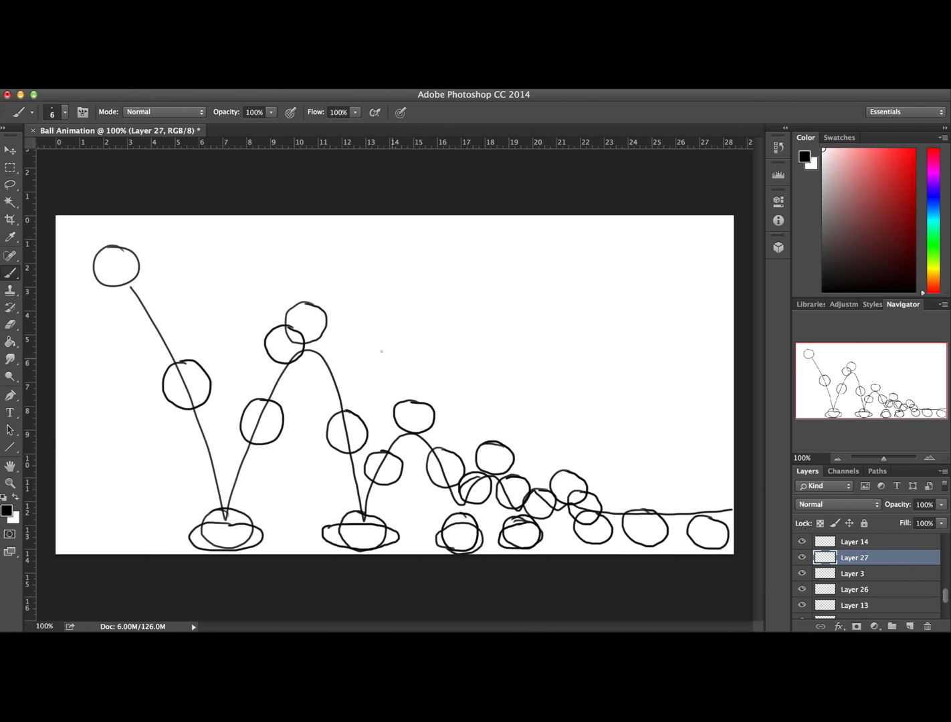
mouse_move(335, 330)
mouse_down()
mouse_move(309, 338)
mouse_move(316, 361)
mouse_move(344, 338)
mouse_move(338, 329)
mouse_up()
scroll(863, 564, up, 3)
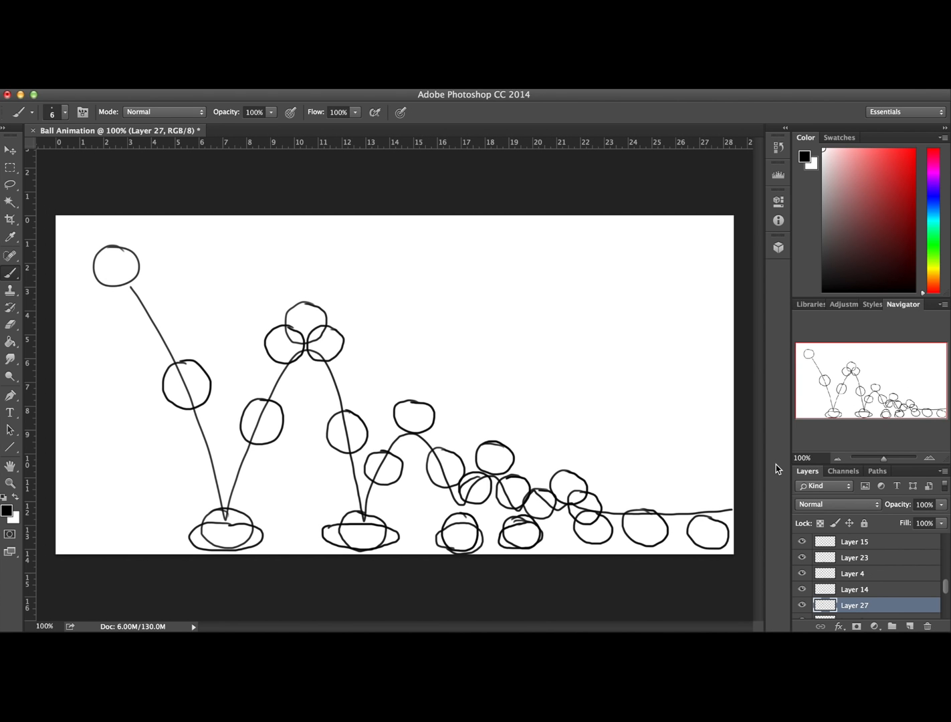
Sketch a vertical spacing chart with tick marks in the canvas's empty upper-right area and label its start and the first ball 1
mouse_move(666, 242)
mouse_down()
mouse_move(659, 471)
mouse_move(691, 469)
mouse_up()
drag(626, 238, 686, 236)
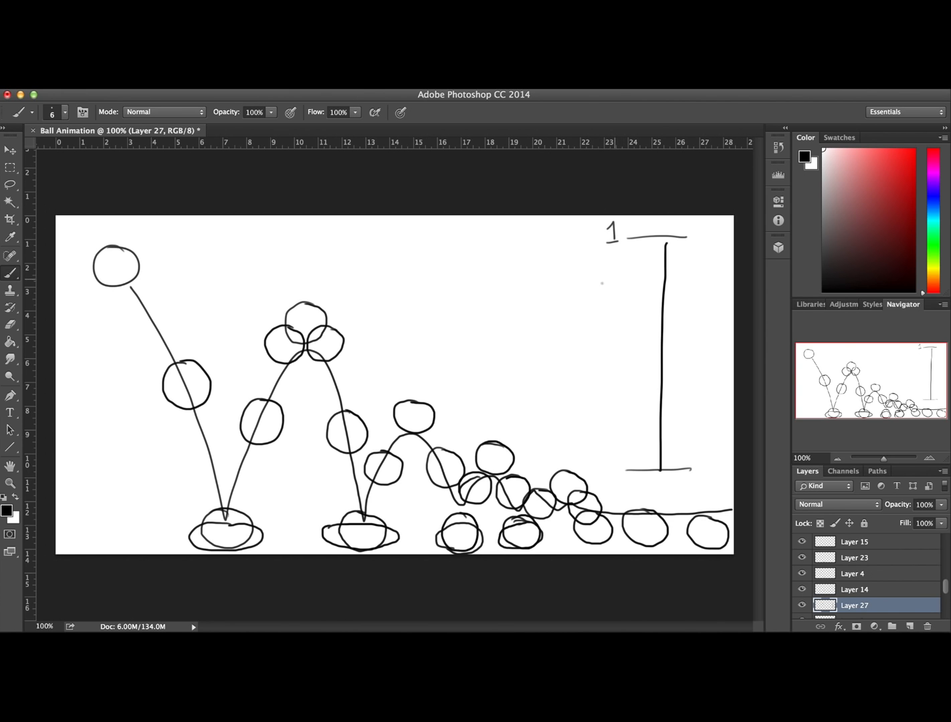
drag(153, 241, 175, 252)
drag(636, 358, 686, 355)
drag(644, 300, 679, 298)
drag(648, 424, 680, 421)
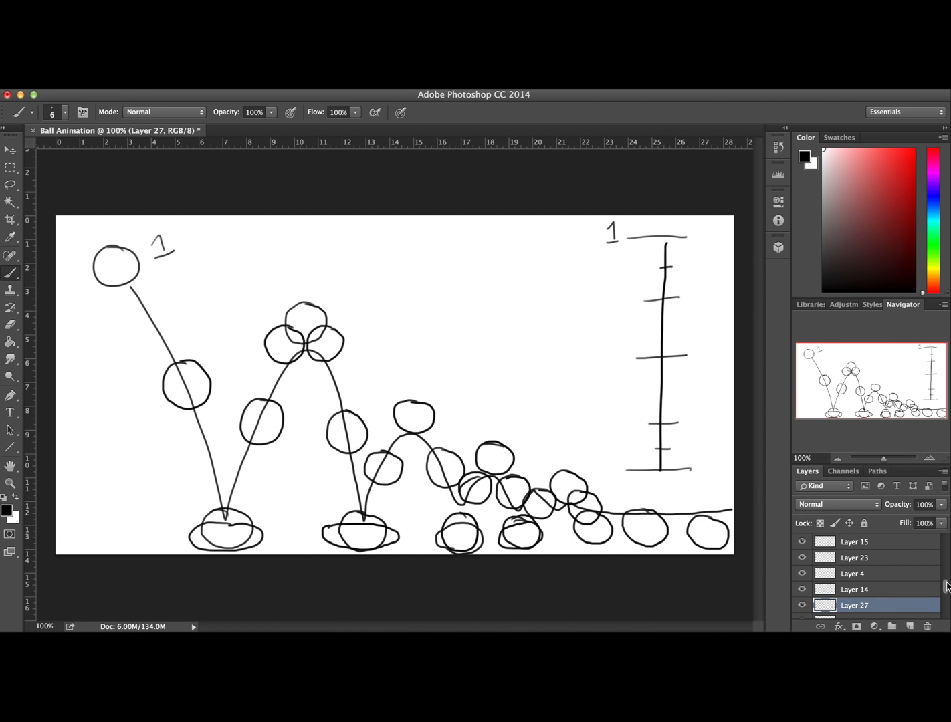
Delete Layer 27, add a new layer directly above Layer 3 and redraw the ball just past the first bounce's peak
click(927, 628)
click(574, 283)
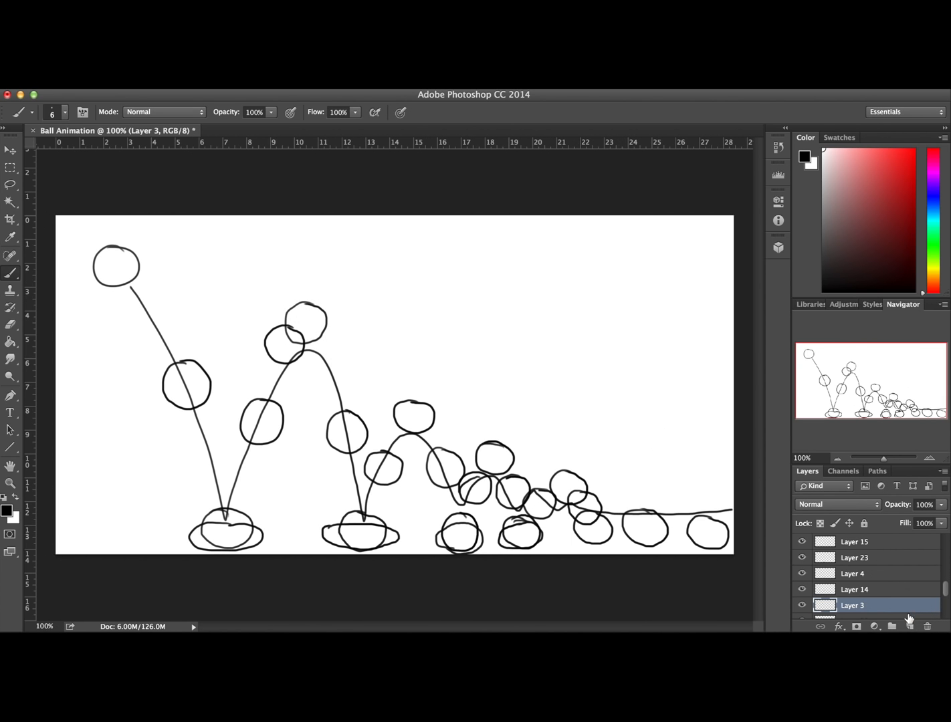
click(909, 626)
drag(945, 587, 944, 597)
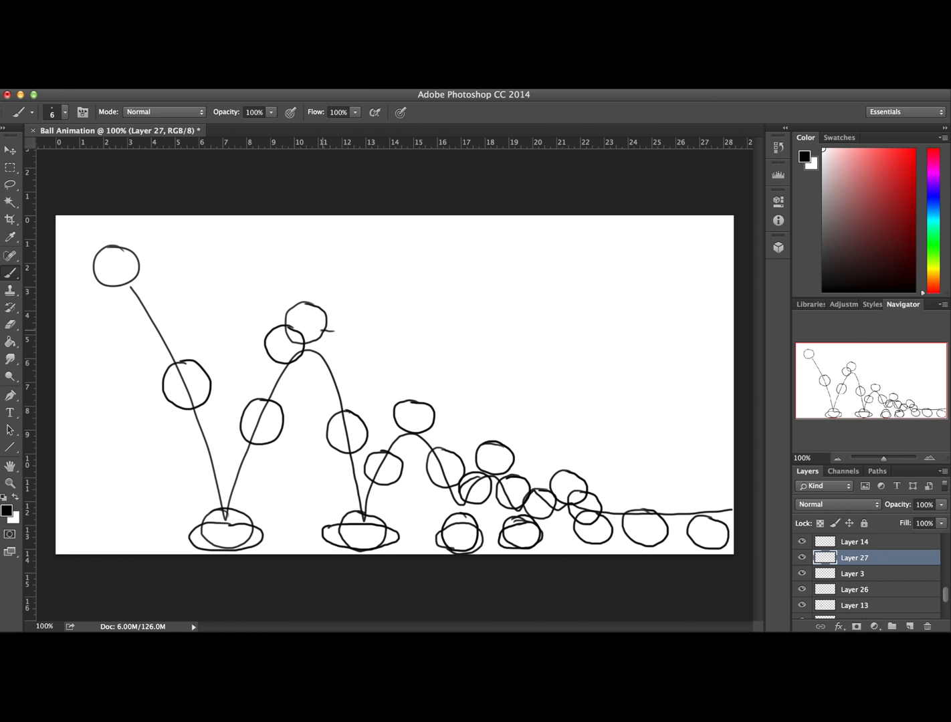
mouse_move(314, 347)
mouse_down()
mouse_move(330, 363)
mouse_move(348, 337)
mouse_up()
Add two new layers around the second bounce's peak and draw a ball on each side of it
drag(946, 595, 947, 579)
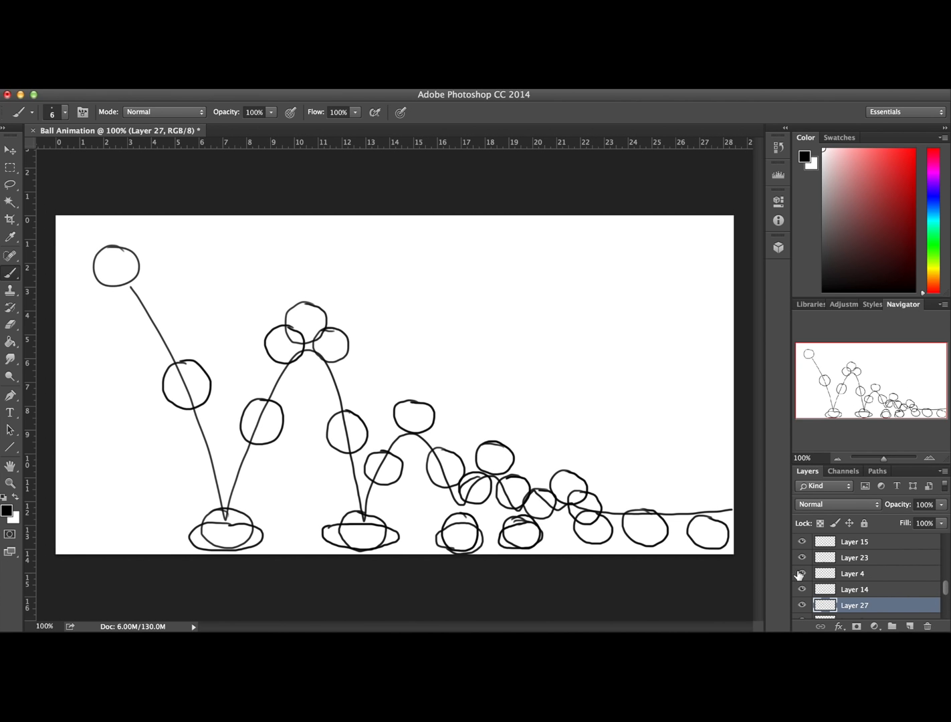
click(908, 625)
click(868, 589)
click(909, 626)
drag(402, 418, 441, 418)
Add a new layer on either side of the third bounce's peak layer and draw a ball just before and after the peak
drag(945, 573, 947, 559)
click(868, 589)
click(908, 627)
drag(489, 459, 483, 486)
click(868, 574)
click(908, 626)
Try adding layers with balls on both sides of the fourth bounce's peak, and undo them
drag(945, 560, 946, 553)
click(867, 589)
click(909, 626)
mouse_move(556, 481)
mouse_down()
mouse_move(555, 509)
mouse_move(588, 485)
mouse_up()
click(868, 574)
click(908, 627)
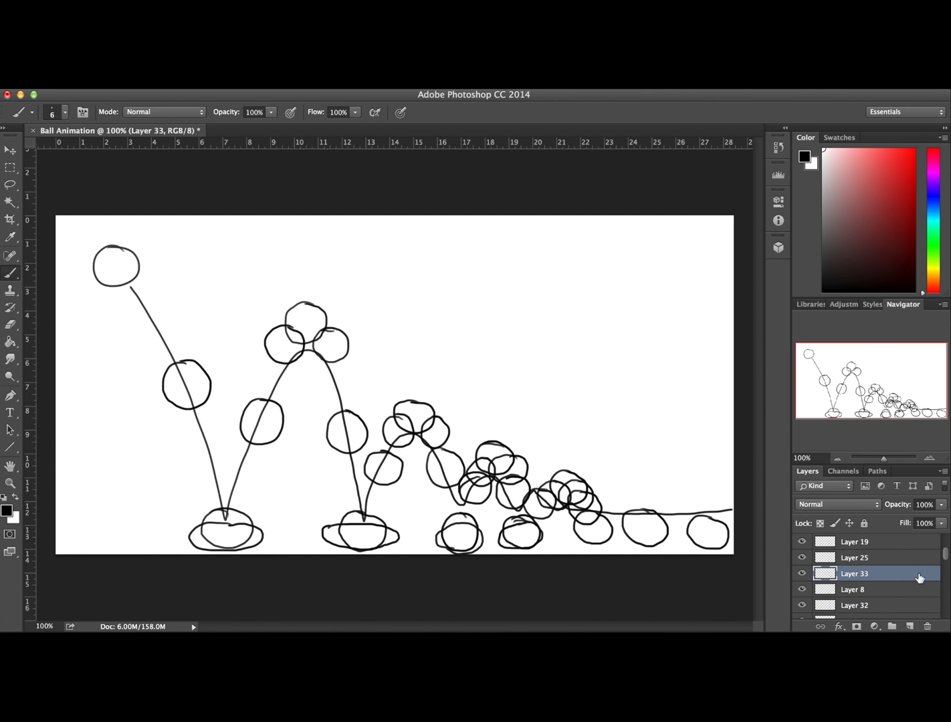
key(alt+super+z)
key(alt+super+z)
key(alt+super+z)
key(alt+super+z)
Check the ground-roll layers, then add three layers with balls filling the gaps, one directly below Layer 21 and two above it
click(802, 590)
Erase and redraw the final ball on Layer 11, hiding Layers 34, 33 and 21 while drawing and showing them again
click(802, 591)
drag(946, 557, 945, 542)
click(803, 558)
click(803, 558)
click(868, 574)
click(910, 626)
mouse_move(620, 512)
mouse_down()
mouse_move(602, 539)
mouse_move(619, 512)
mouse_up()
click(868, 558)
click(910, 627)
mouse_move(677, 509)
mouse_down()
mouse_move(700, 514)
mouse_move(715, 549)
mouse_move(697, 522)
mouse_move(717, 519)
mouse_up()
click(854, 542)
key(e)
click(802, 557)
click(802, 573)
click(802, 590)
click(10, 273)
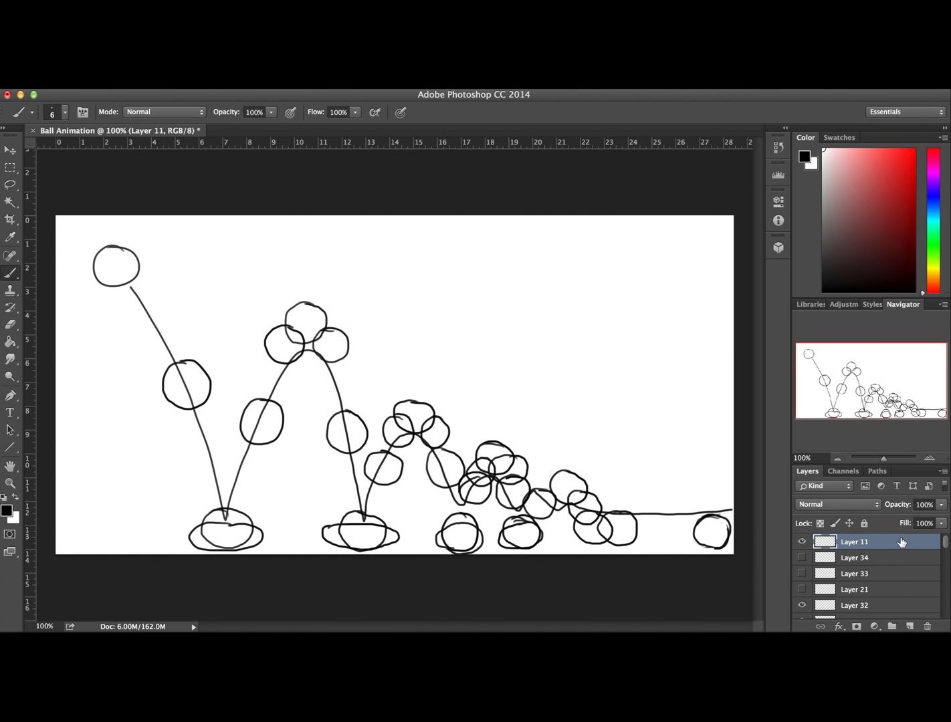
click(802, 557)
click(802, 574)
click(801, 590)
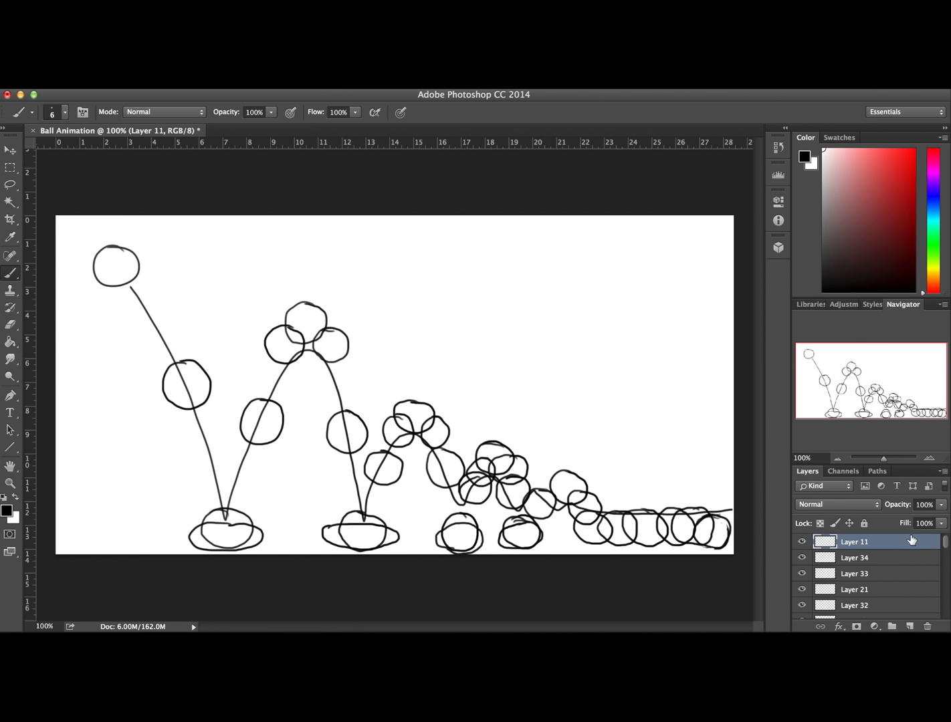
Hide Layers 1, 12, 2 and 22 and select Layer 0, which holds the bounce path
drag(945, 547, 947, 623)
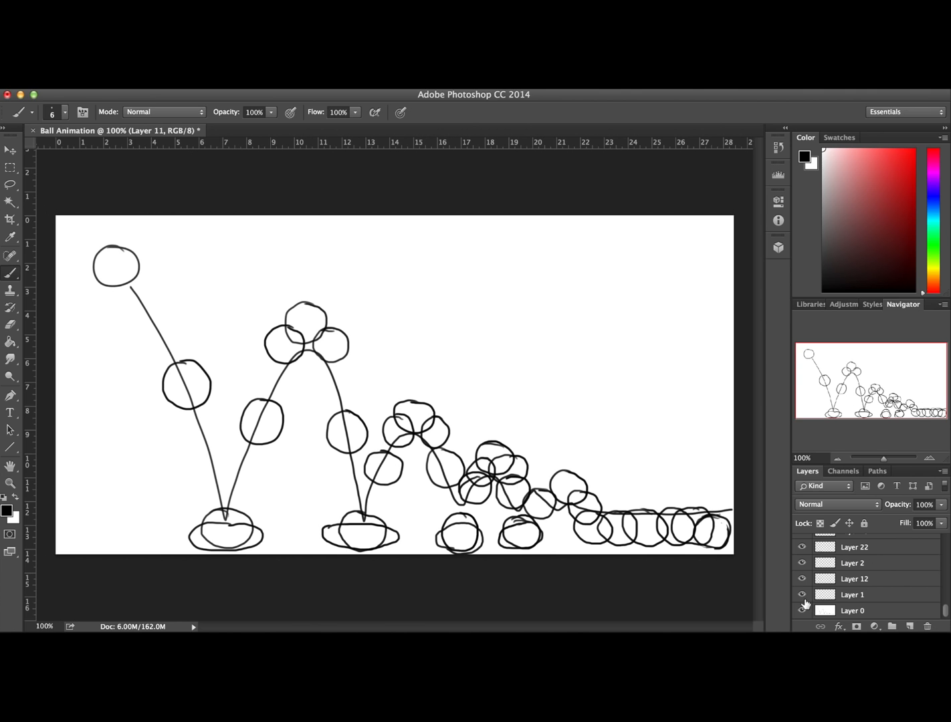
drag(801, 594, 803, 547)
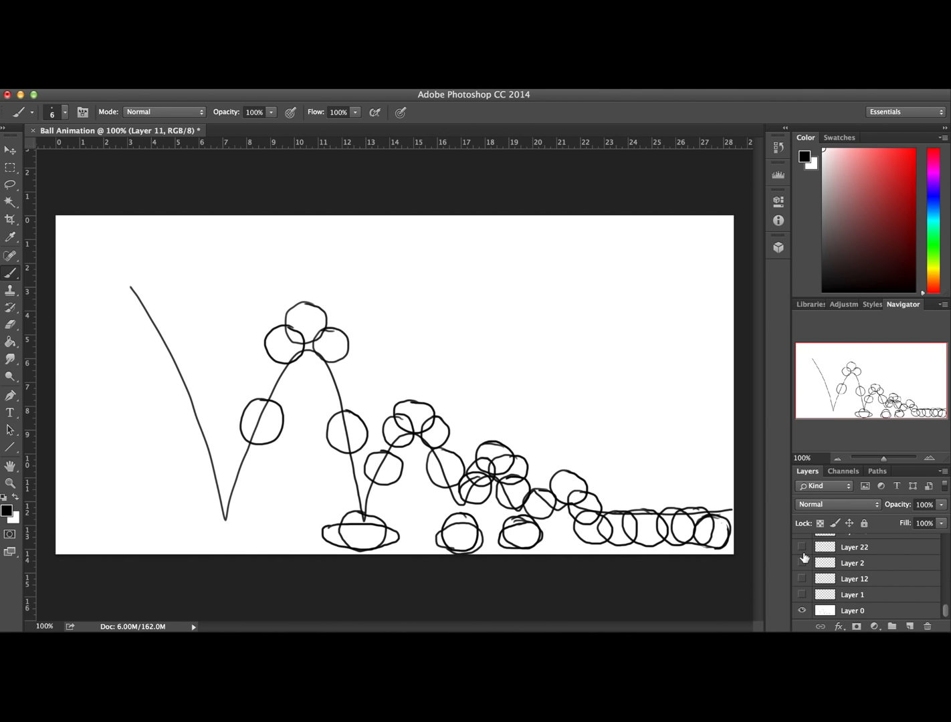
click(850, 612)
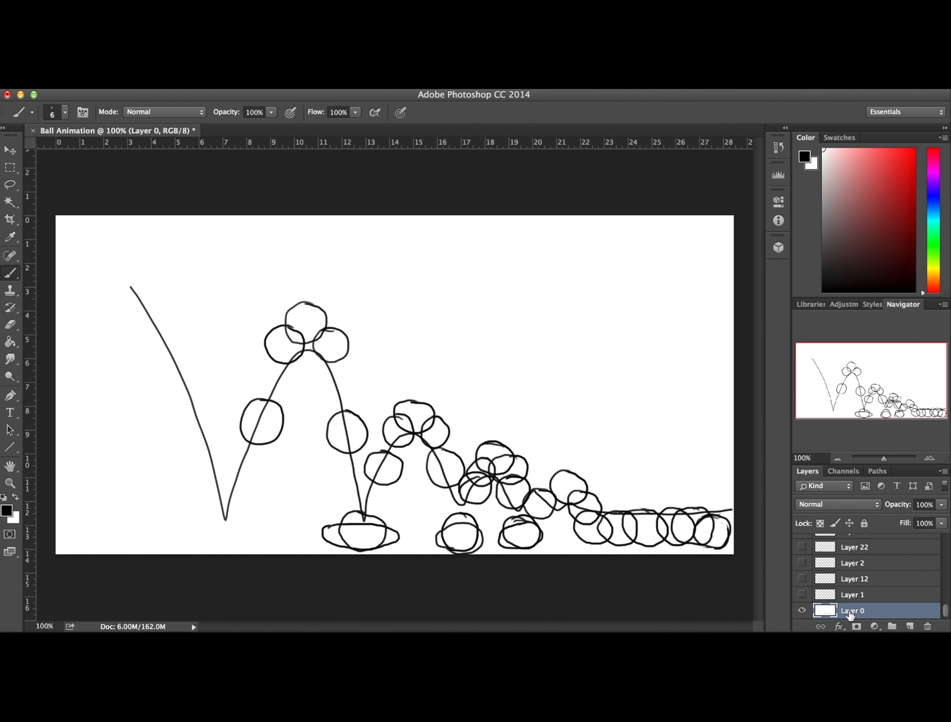
Try erasing the start of the opening drop line on Layer 0 with the 12 px Eraser, and undo it
click(11, 325)
drag(153, 314, 127, 265)
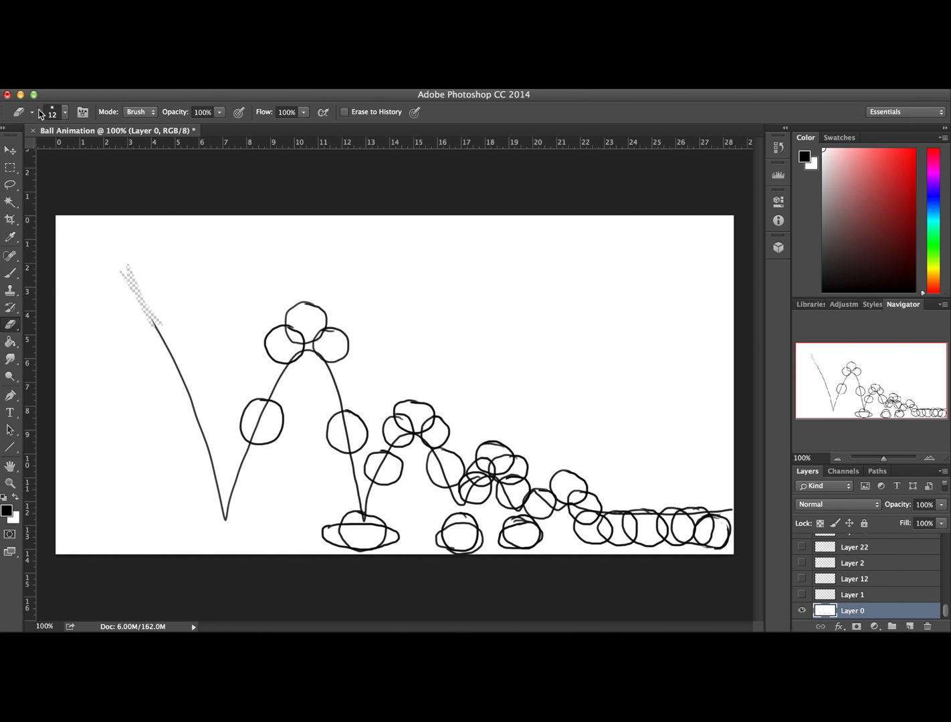
key(super+z)
Switch the foreground colour to white, try erasing the drop line with a 102 px Eraser, and undo the erasing
click(17, 497)
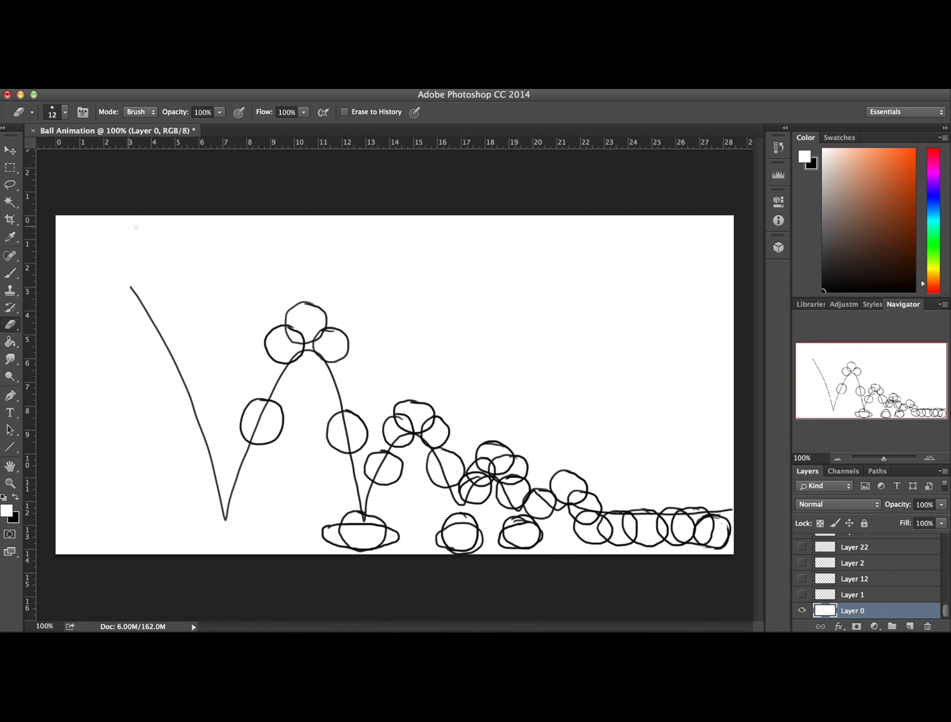
click(61, 112)
drag(103, 151, 111, 151)
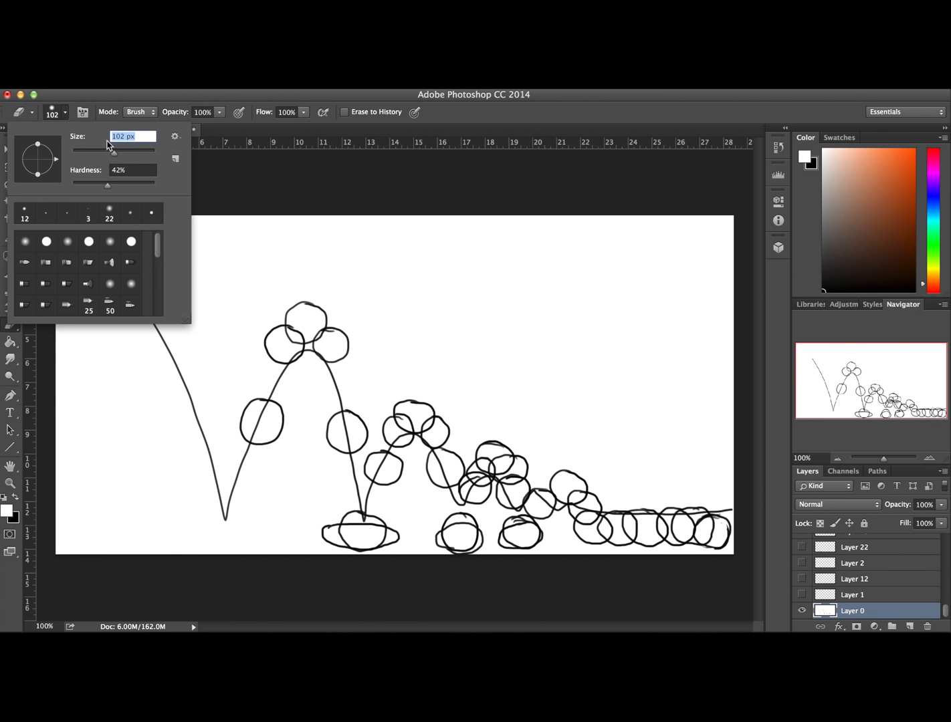
click(54, 111)
drag(119, 261, 212, 480)
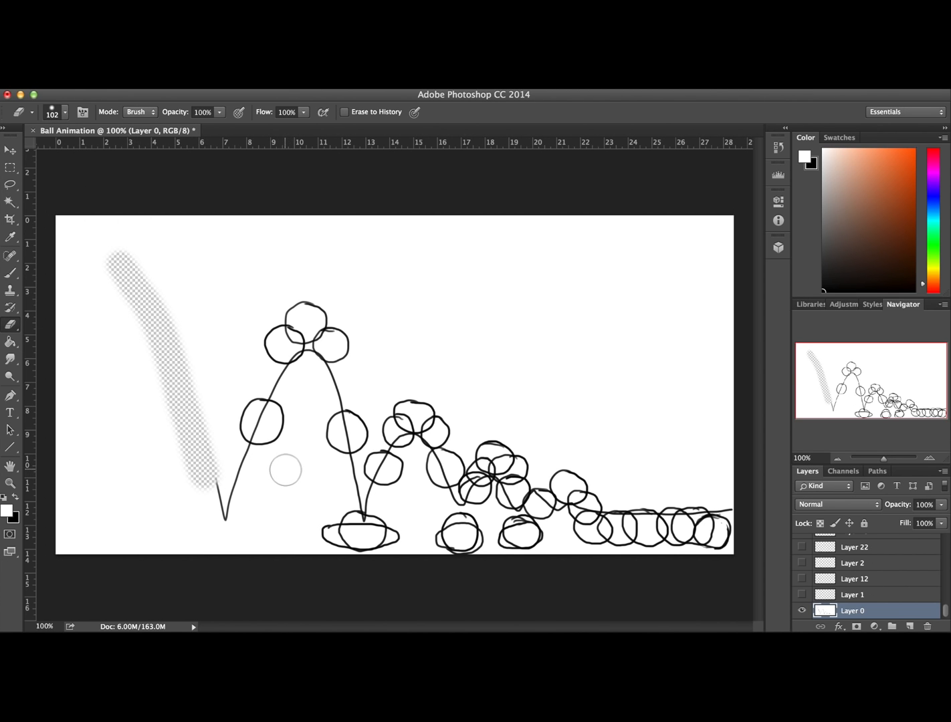
key(super+z)
Paint white over the opening drop line on Layer 0 with the Brush at 73 px
click(10, 272)
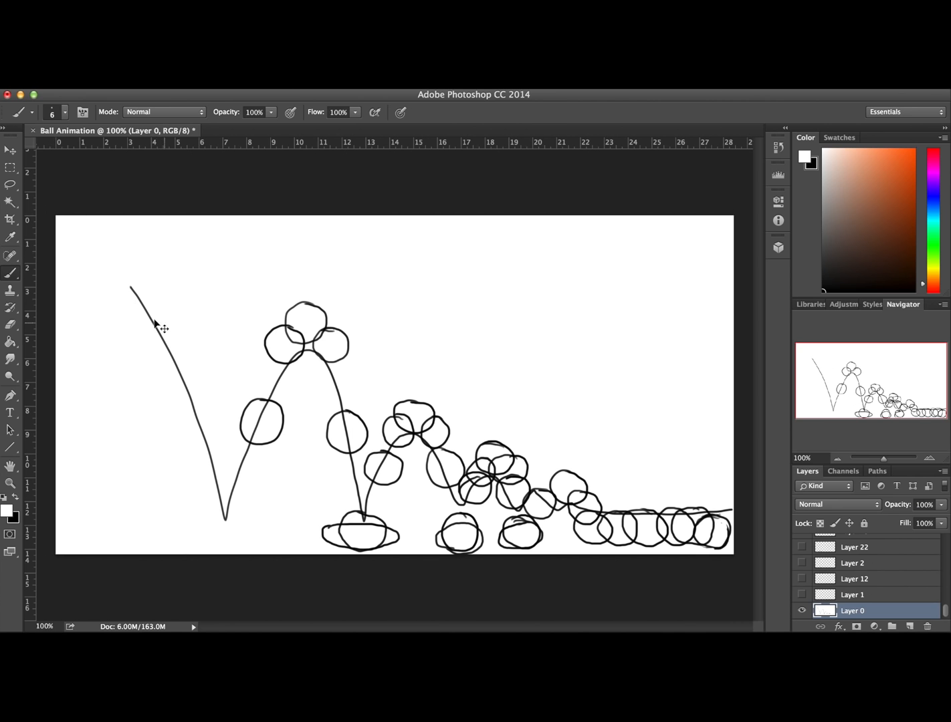
click(65, 112)
click(102, 151)
click(56, 109)
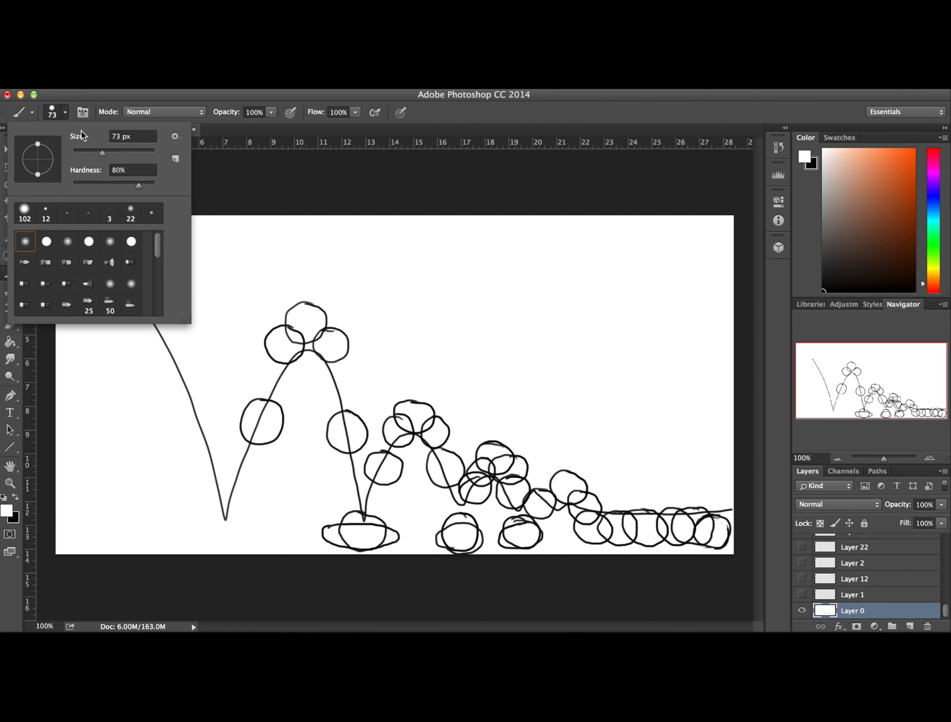
click(250, 187)
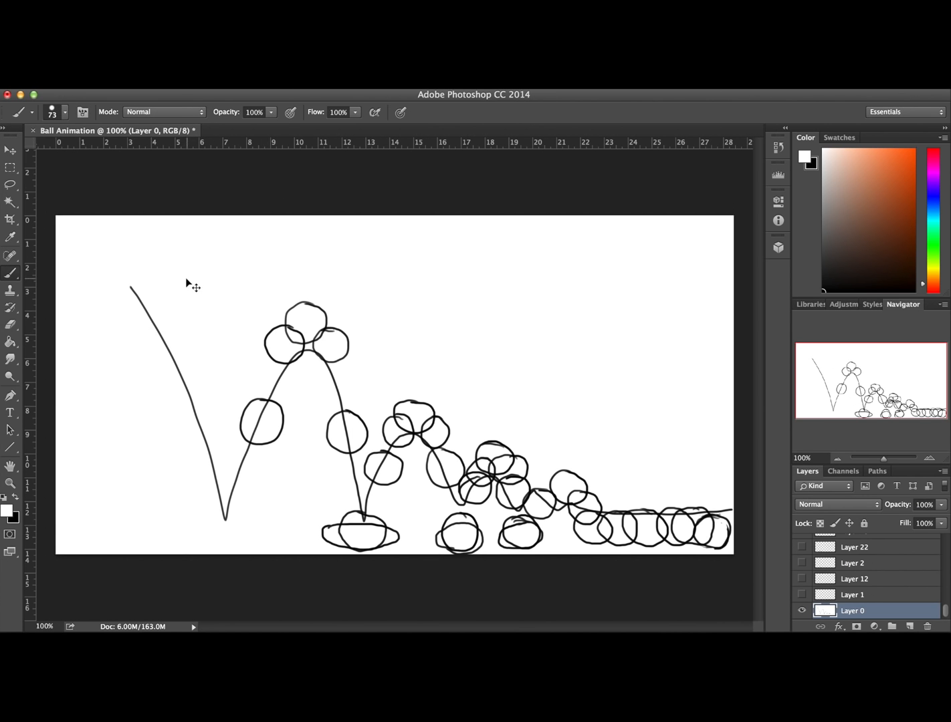
drag(125, 265, 215, 468)
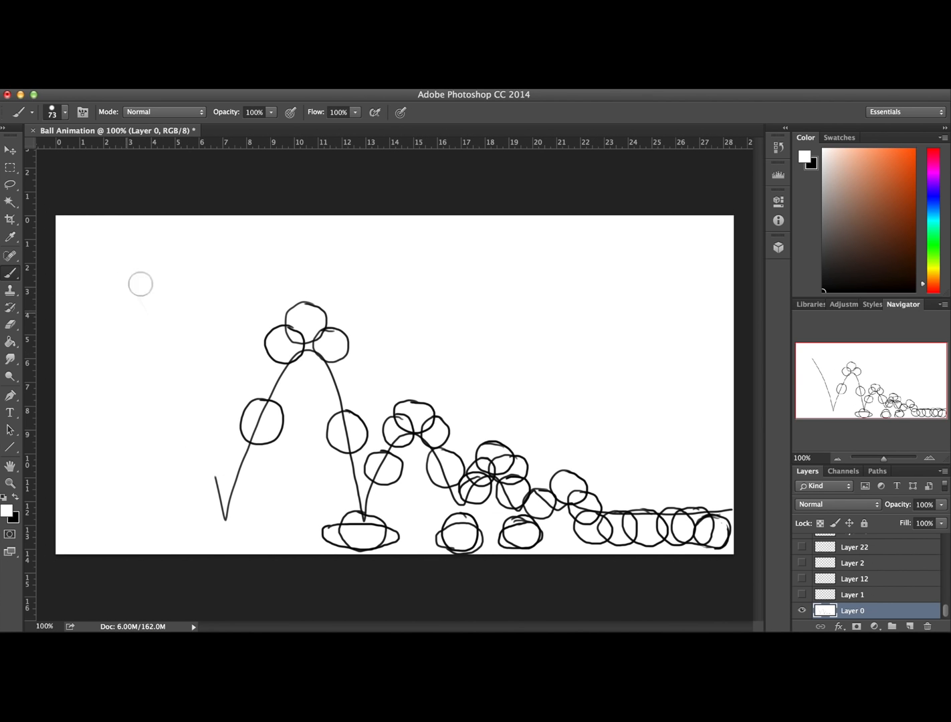
mouse_move(211, 478)
mouse_down()
mouse_move(224, 516)
mouse_move(222, 471)
mouse_up()
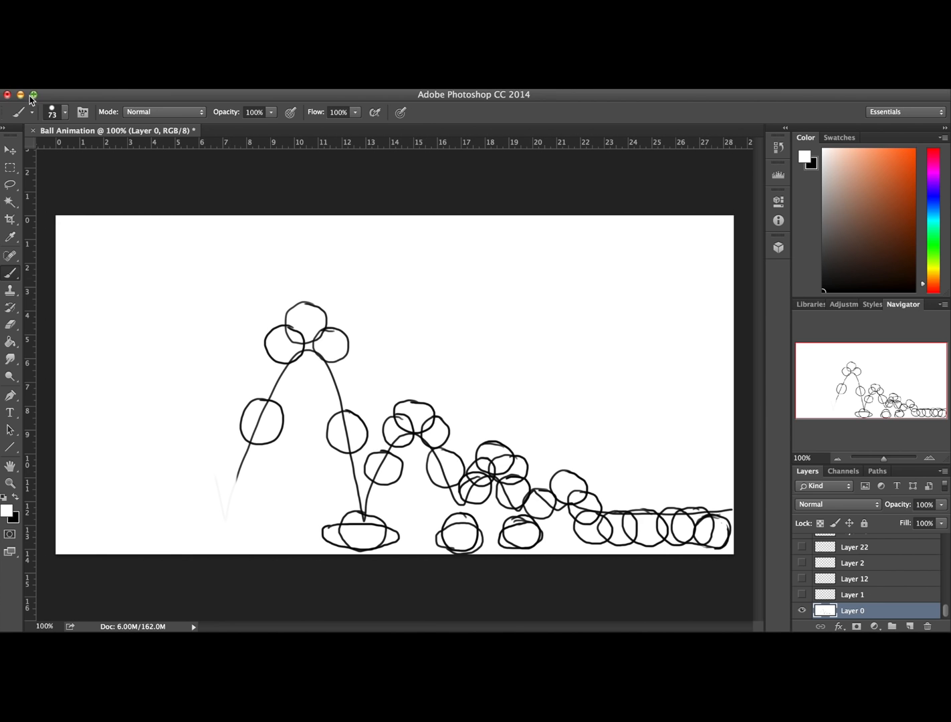
Set the brush hardness to 100% and paint white over the remaining bounce path and ground line on Layer 0
click(64, 112)
drag(160, 185, 161, 186)
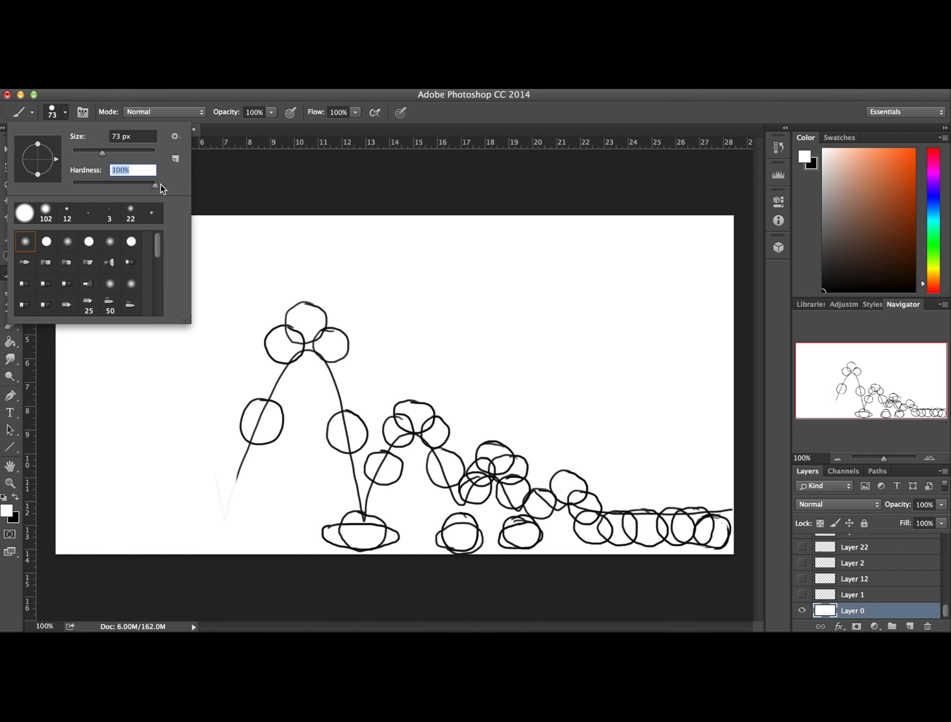
click(231, 270)
mouse_move(235, 471)
mouse_down()
mouse_move(218, 489)
mouse_move(257, 445)
mouse_move(333, 408)
mouse_move(350, 454)
mouse_move(334, 404)
mouse_up()
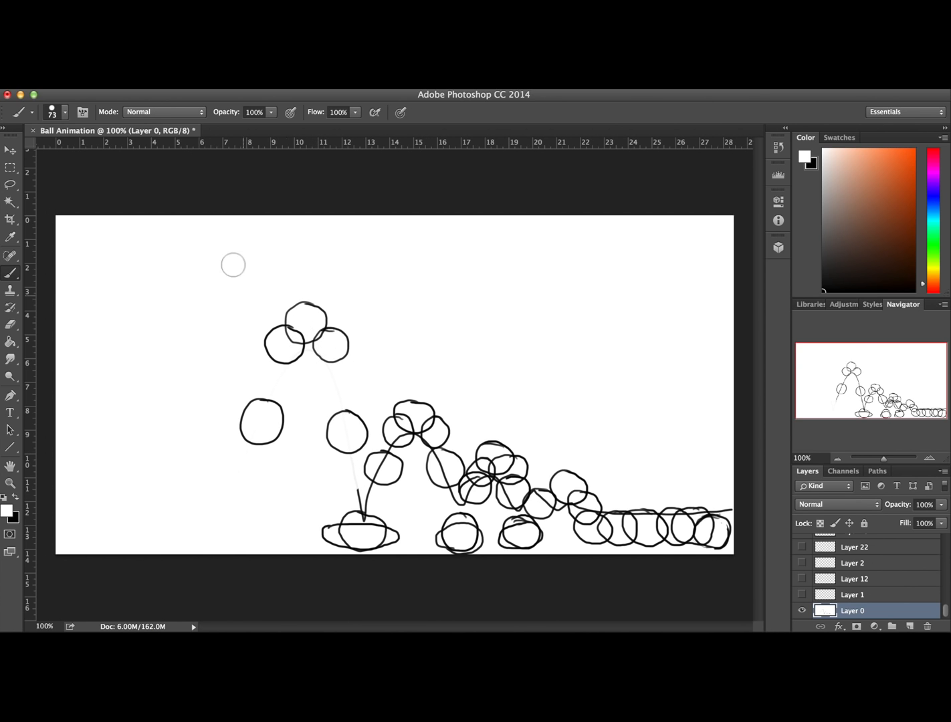
mouse_move(315, 363)
mouse_down()
mouse_move(345, 496)
mouse_move(385, 465)
mouse_move(433, 472)
mouse_move(450, 503)
mouse_move(514, 485)
mouse_move(566, 508)
mouse_move(638, 512)
mouse_move(668, 503)
mouse_move(719, 523)
mouse_up()
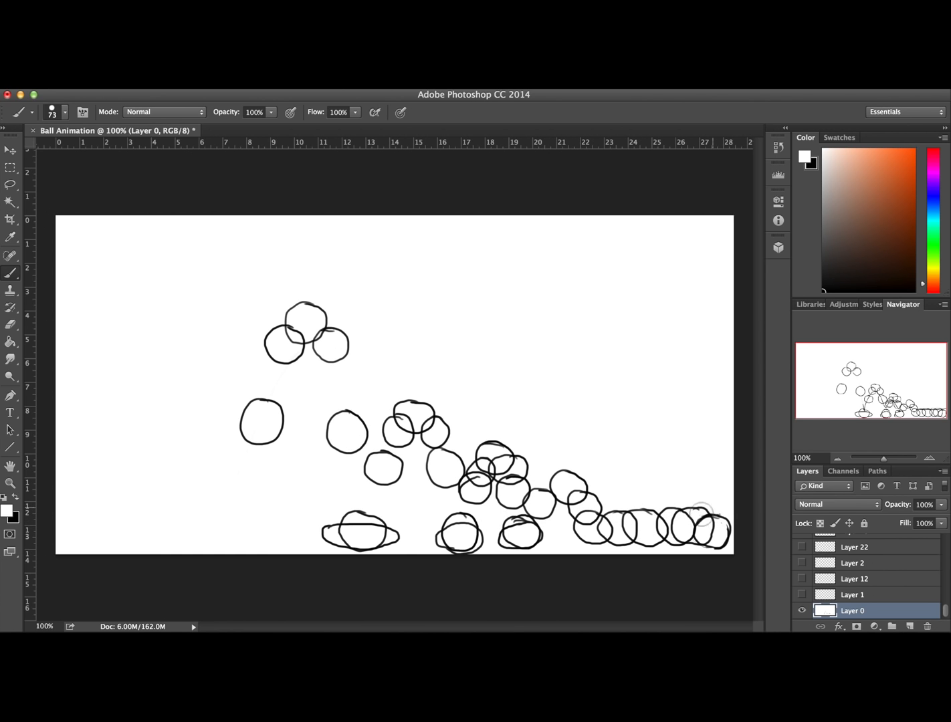
Show Layers 1, 12, 2 and 22 again
click(802, 595)
drag(806, 579, 801, 547)
mouse_move(945, 612)
mouse_down()
mouse_move(946, 538)
mouse_move(941, 621)
mouse_up()
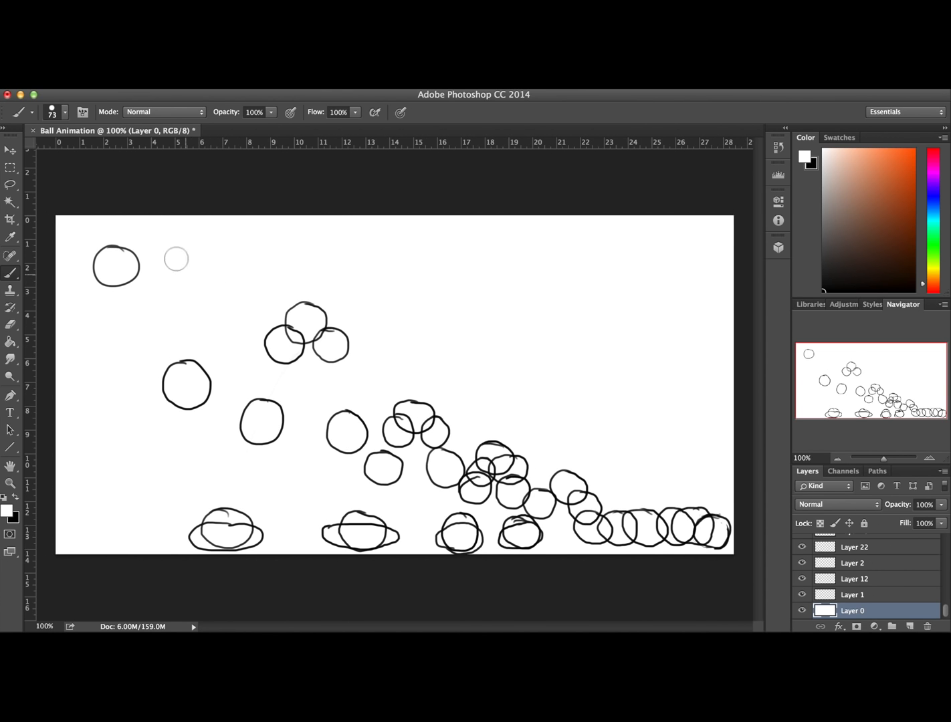
Open the Timeline, create a video timeline and enlarge the Timeline area to show many layer tracks
click(161, 82)
click(411, 81)
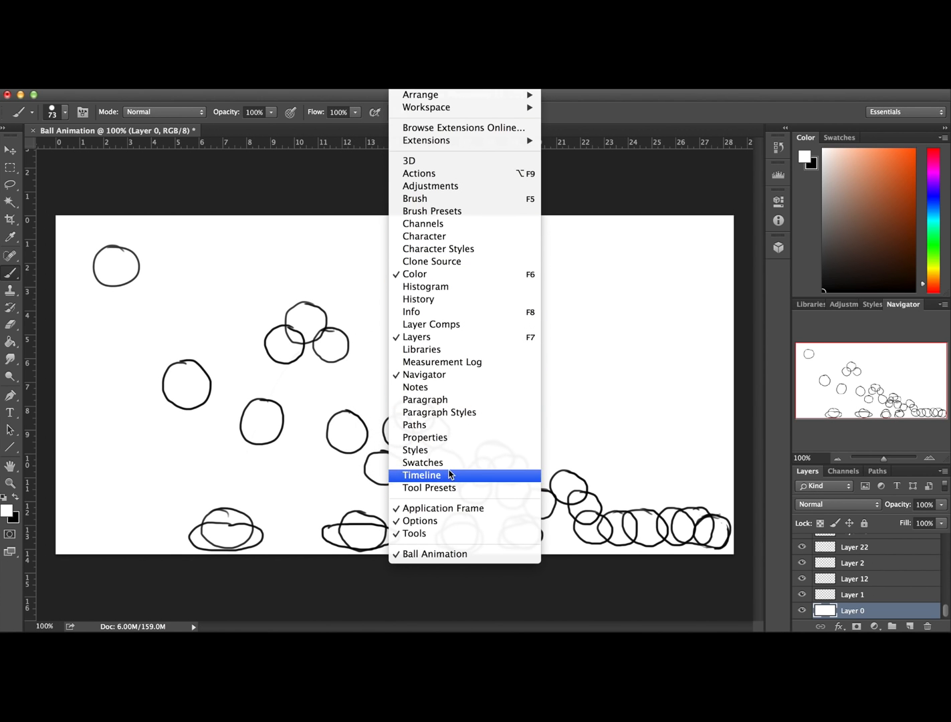
click(452, 474)
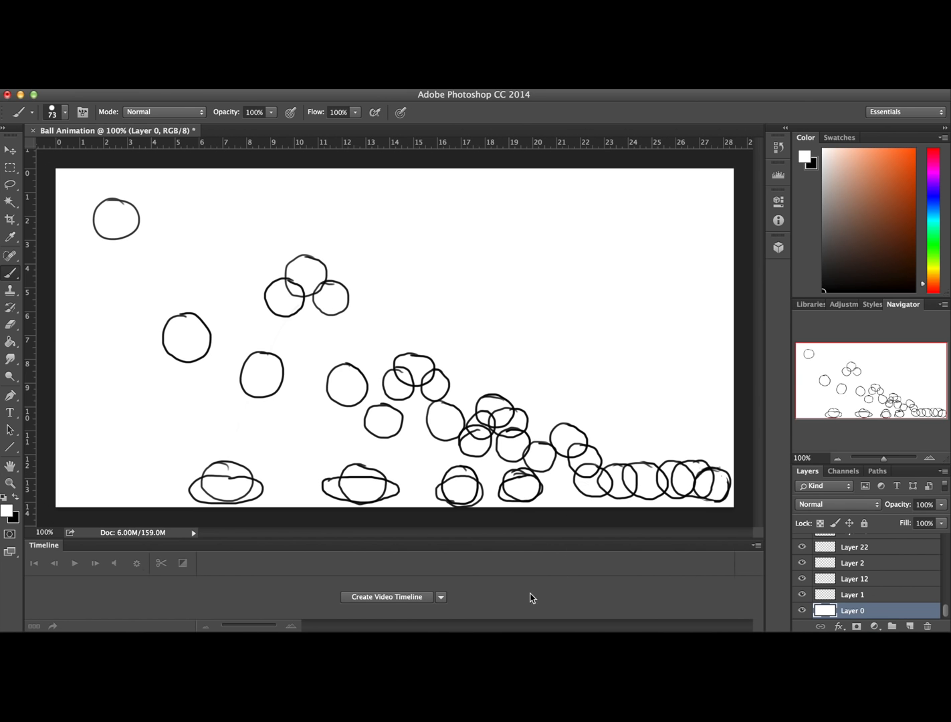
click(409, 597)
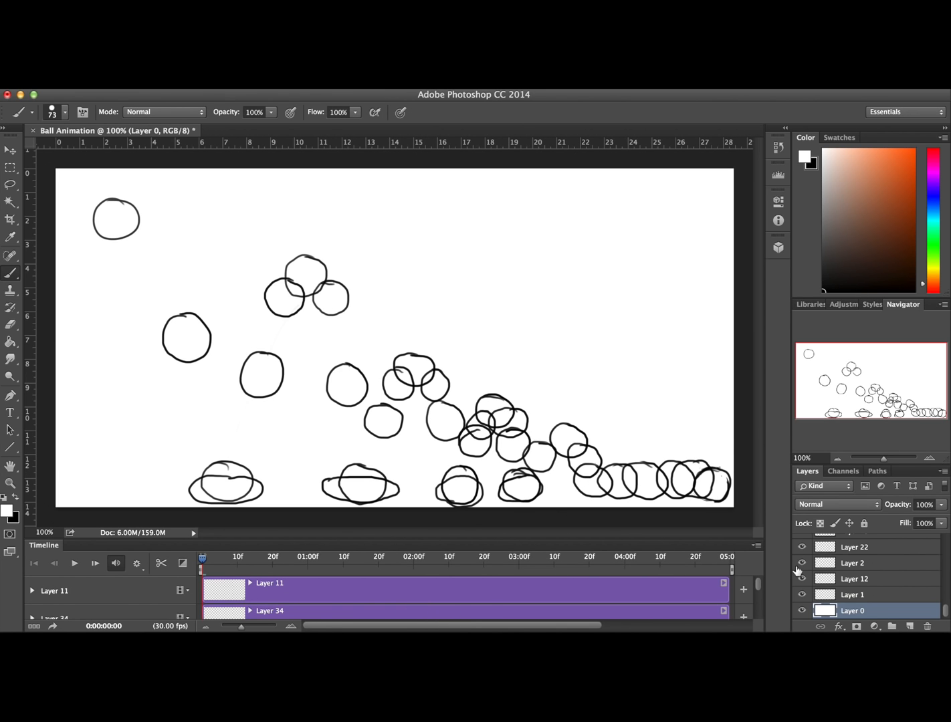
mouse_move(758, 585)
mouse_down()
mouse_move(760, 614)
mouse_move(757, 581)
mouse_up()
drag(693, 540, 636, 217)
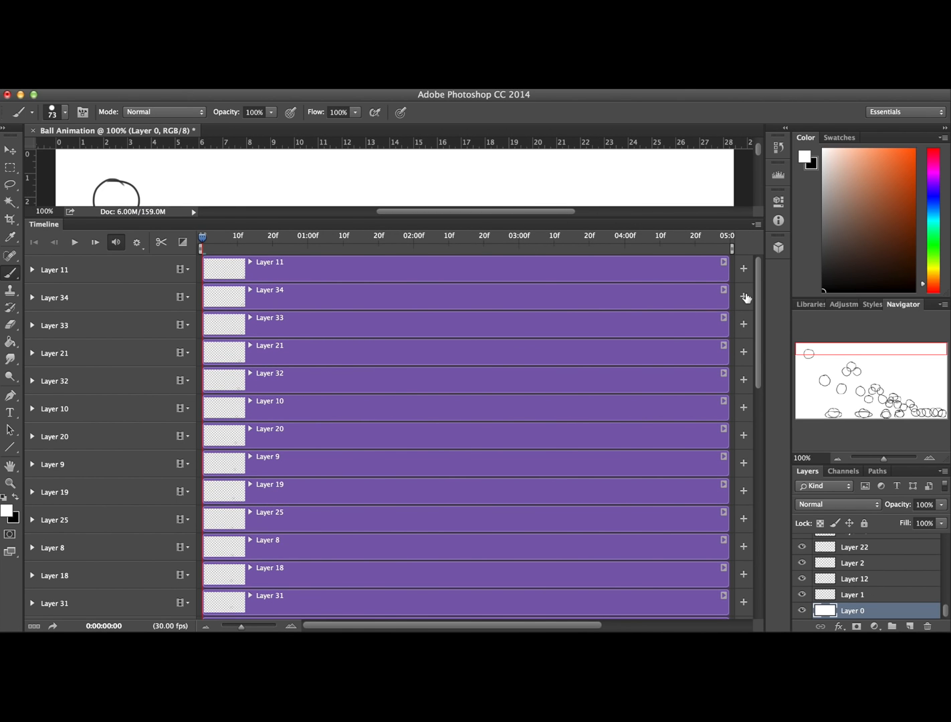
Try shifting Layer 12's clip along the timeline so it starts a few frames after the beginning
drag(760, 304, 745, 550)
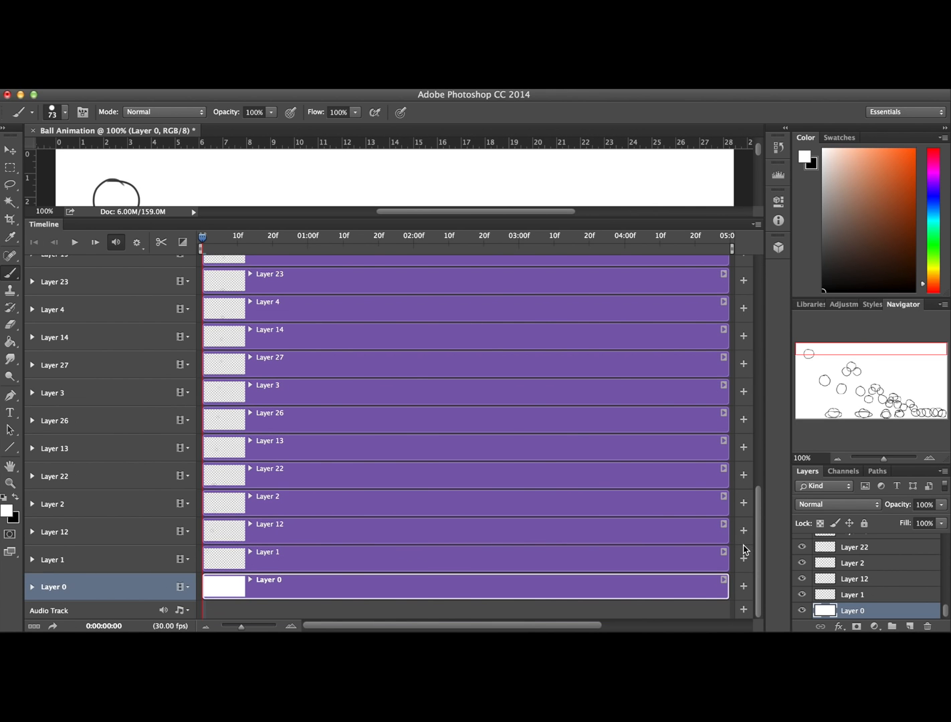
drag(284, 535, 732, 535)
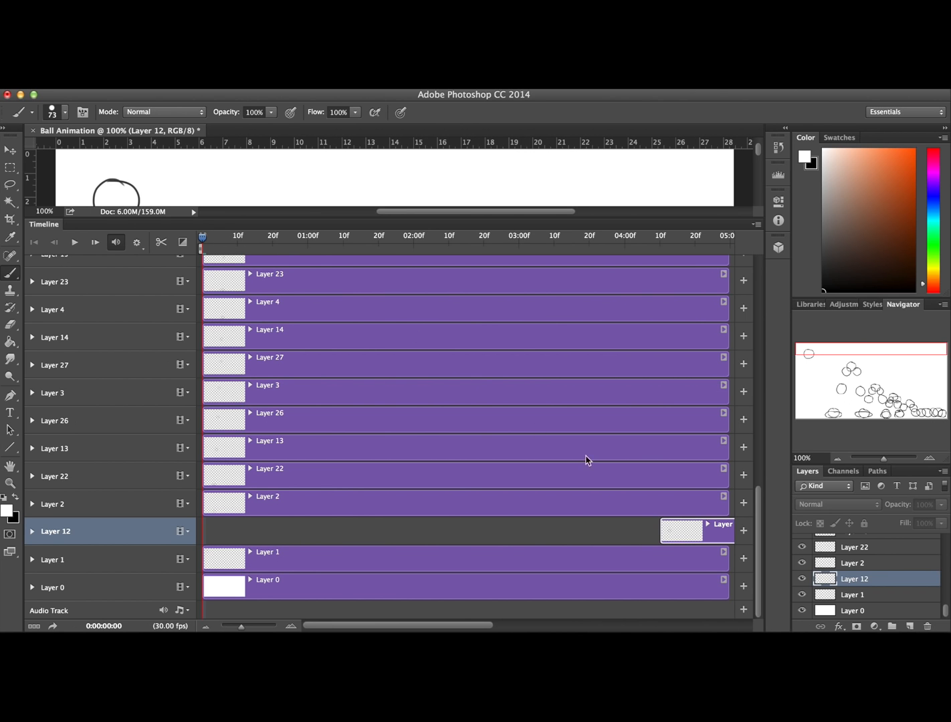
drag(678, 533, 282, 537)
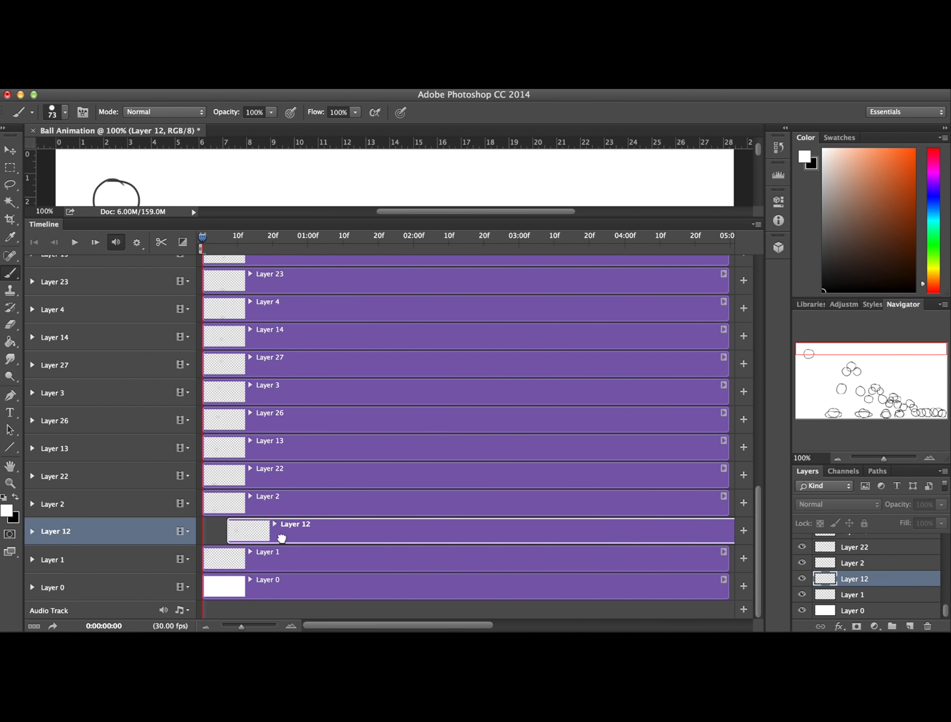
Trim the Layer 1 and Layer 12 clips to the first few frames of the timeline
click(187, 561)
click(186, 560)
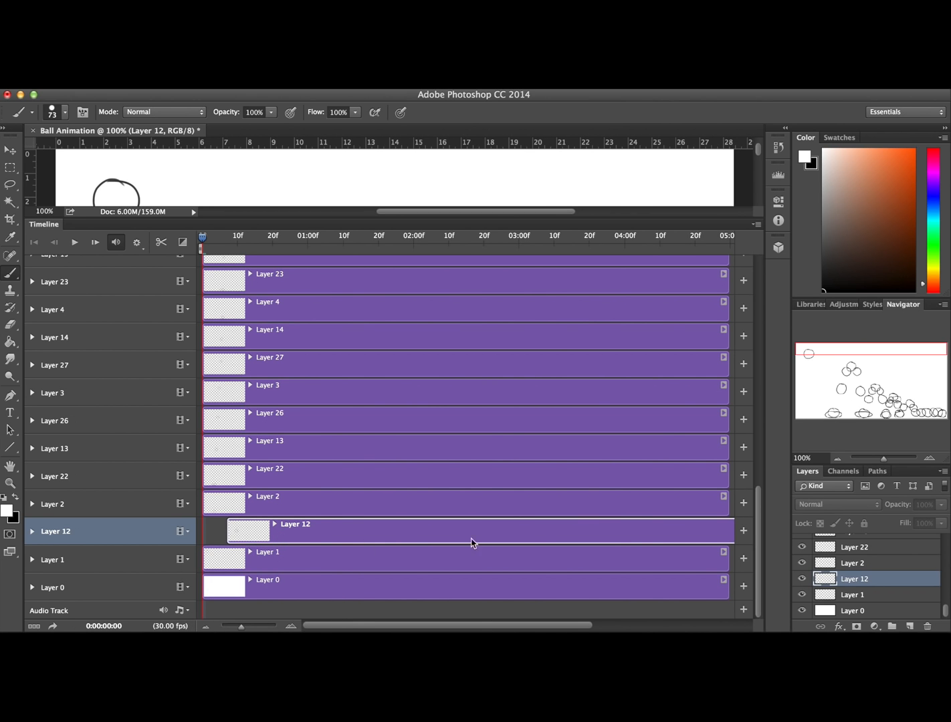
click(727, 558)
drag(728, 558, 221, 560)
click(138, 243)
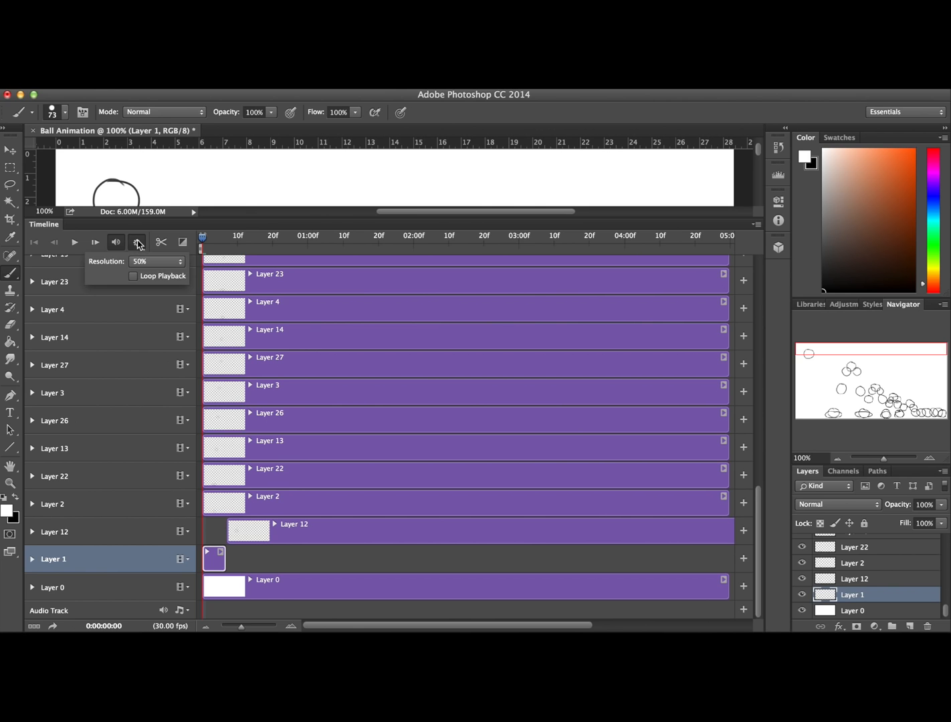
click(141, 244)
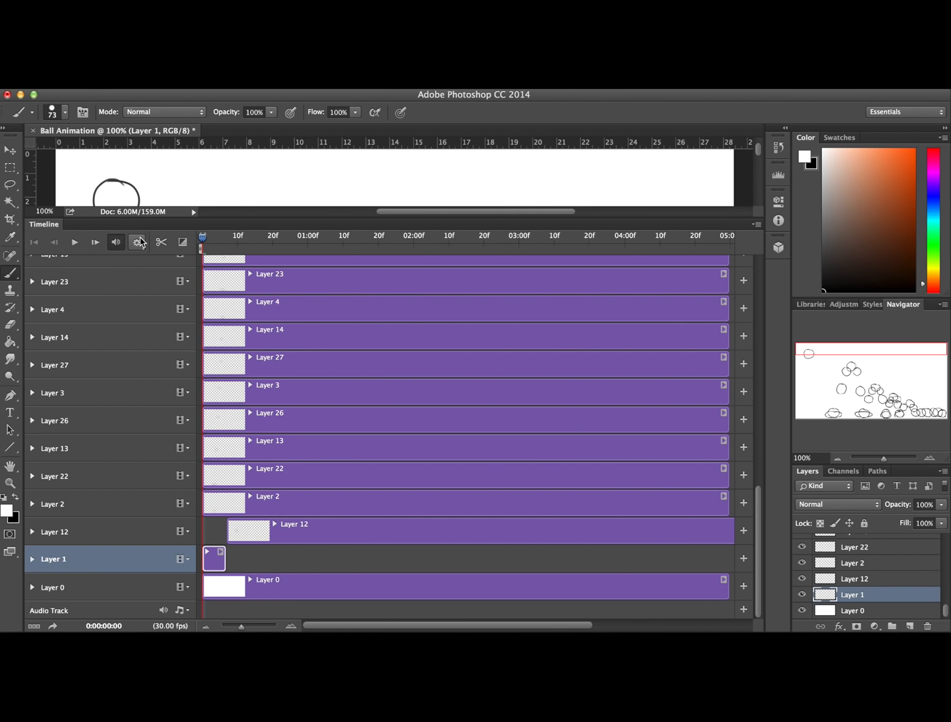
drag(724, 530, 225, 530)
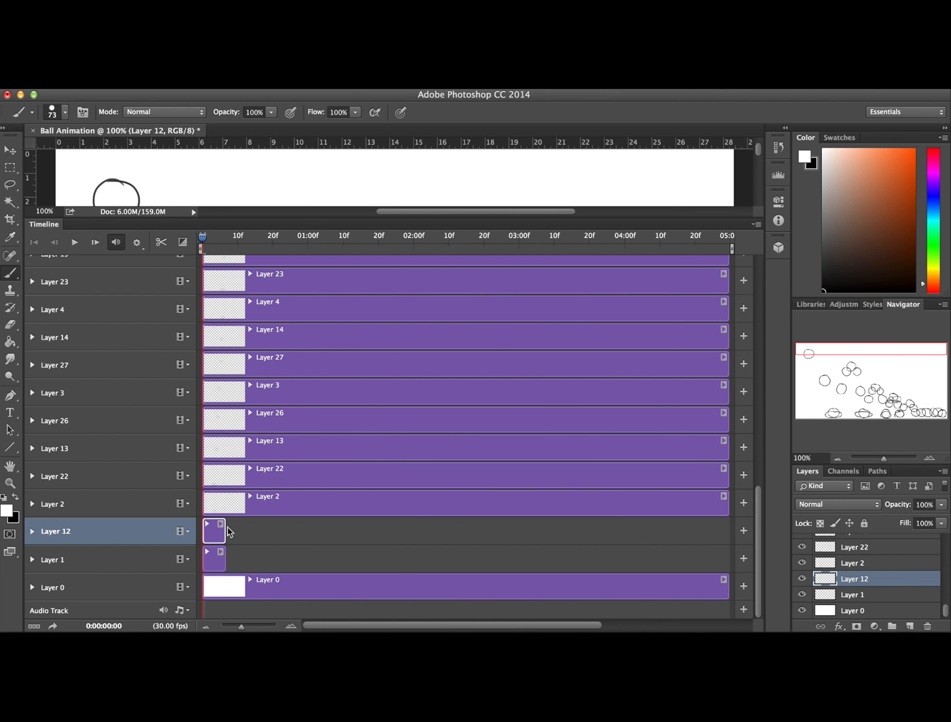
click(722, 498)
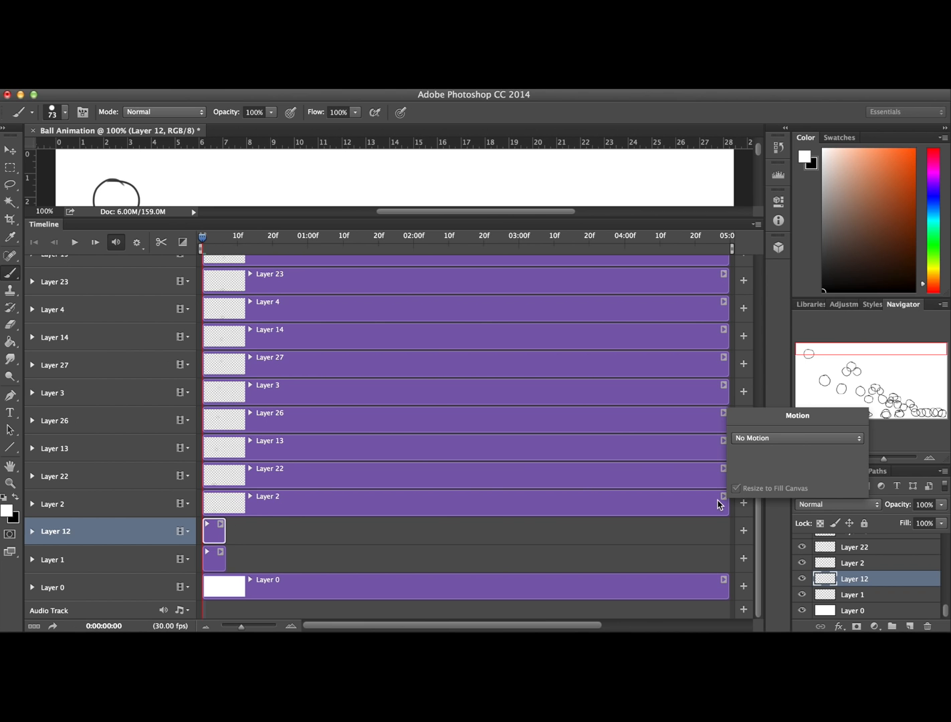
click(763, 440)
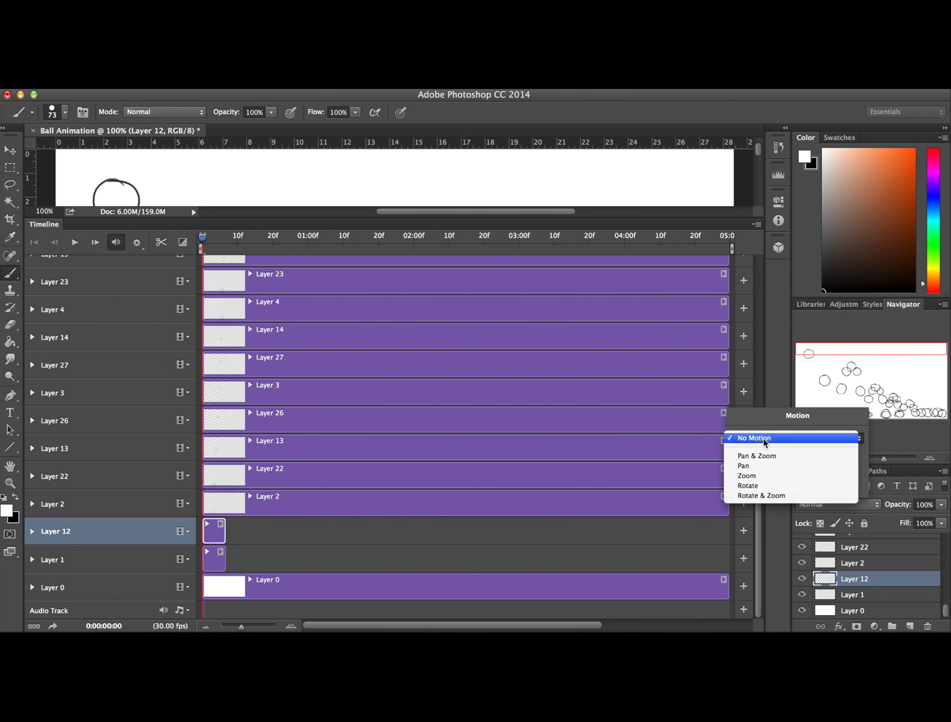
click(765, 439)
click(722, 499)
Trim the clips of Layers 2, 22, 13 and 26 to the same short length as Layer 12's clip
drag(727, 502, 225, 503)
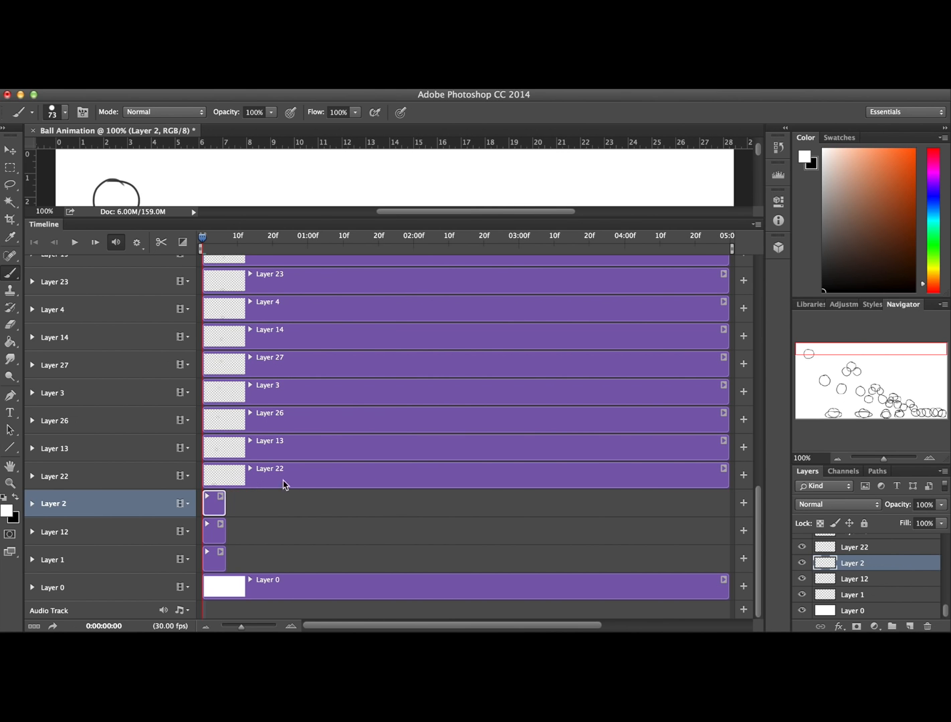
drag(726, 476, 224, 478)
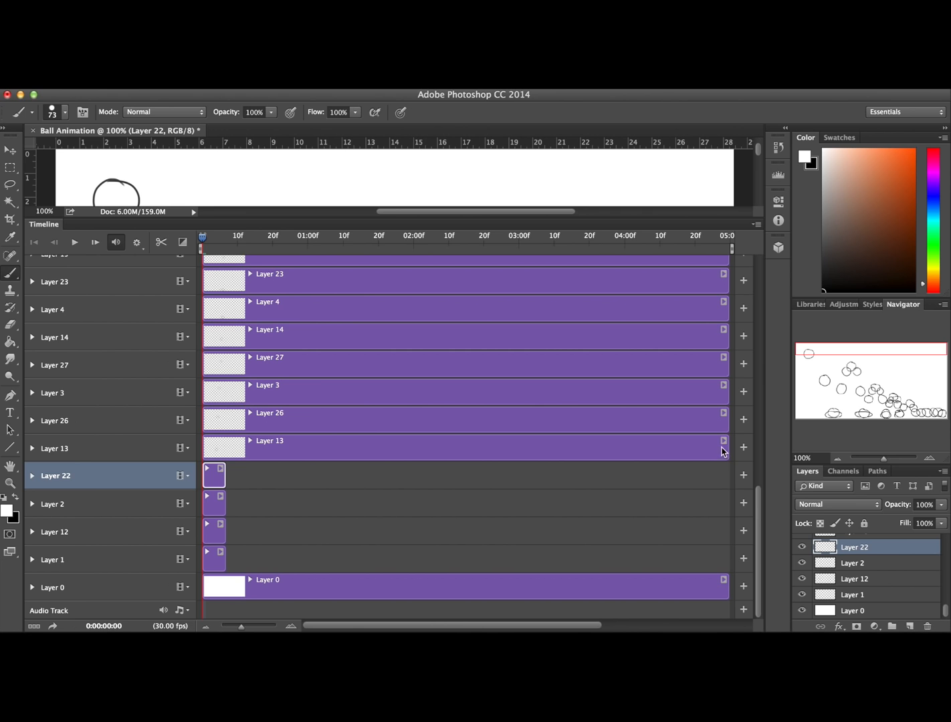
drag(727, 452, 224, 448)
drag(727, 419, 225, 422)
Review the staggered layer clips and play the ball animation with the Timeline area shrunk to uncover the full canvas
drag(758, 528, 759, 468)
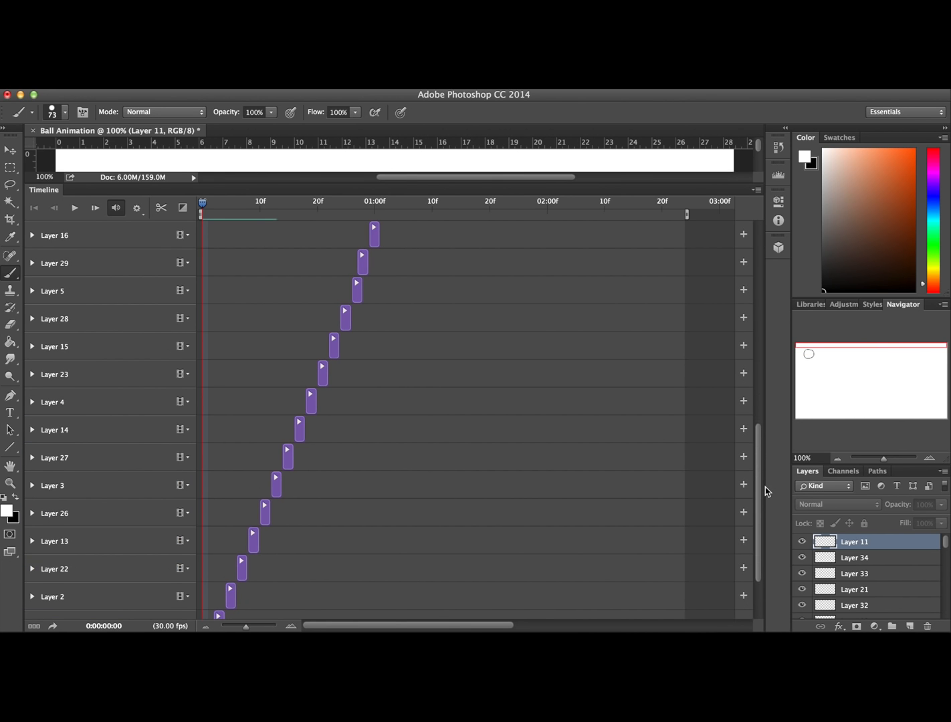
drag(765, 486, 767, 513)
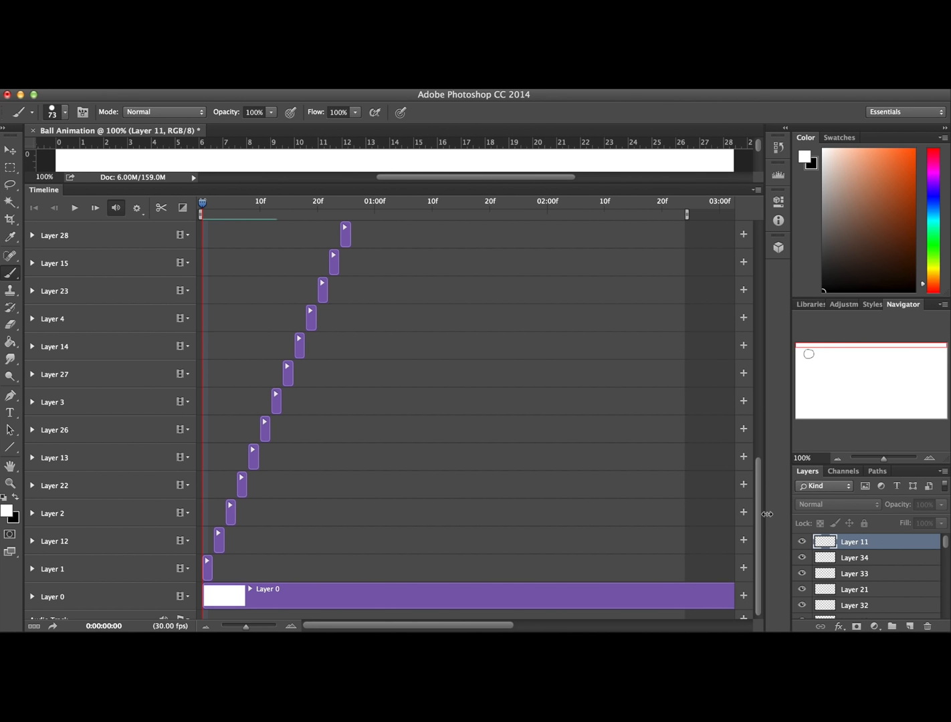
drag(759, 519, 760, 258)
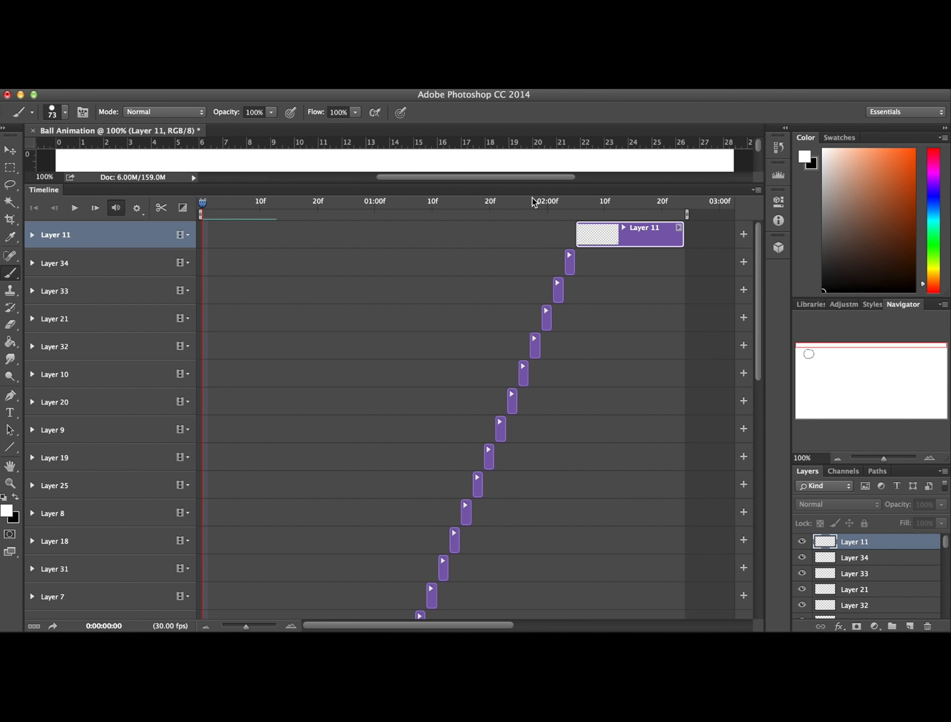
drag(758, 331, 761, 566)
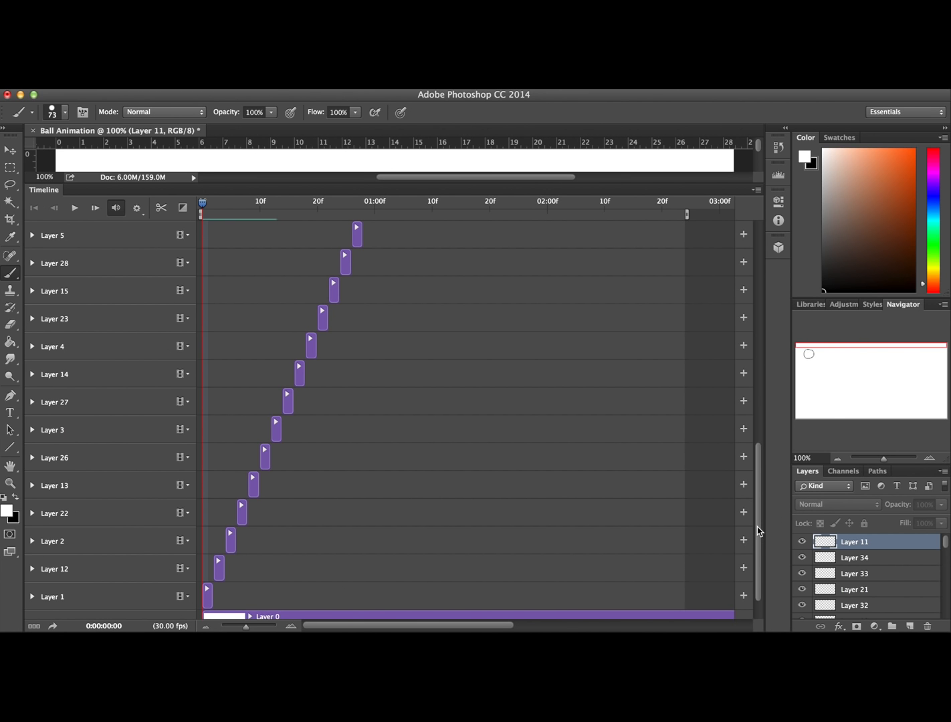
drag(759, 534, 767, 302)
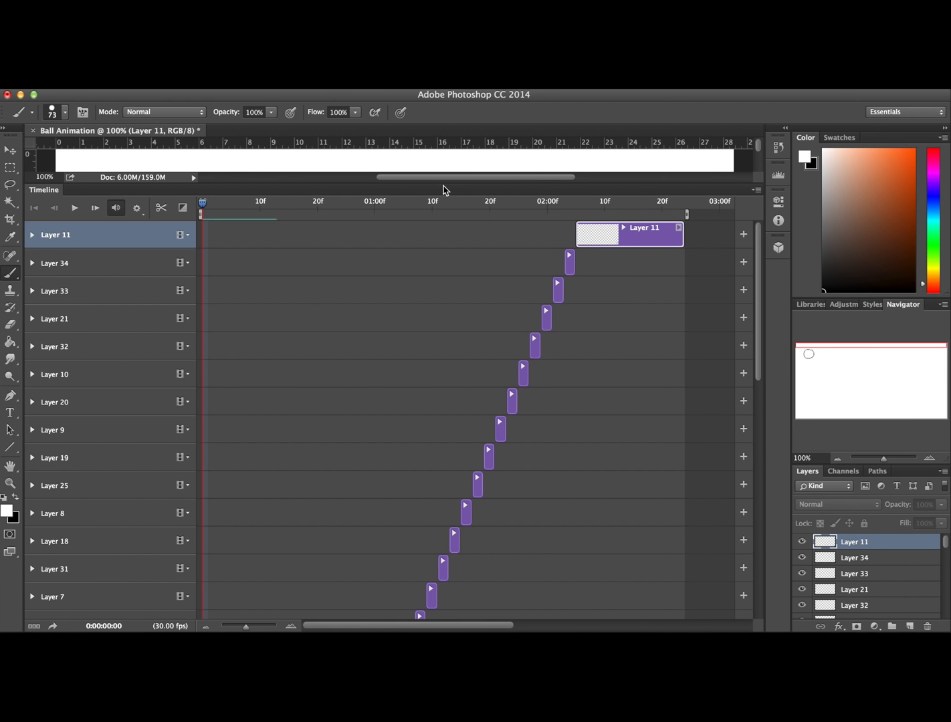
mouse_move(453, 186)
mouse_down()
mouse_move(434, 377)
mouse_move(444, 563)
mouse_up()
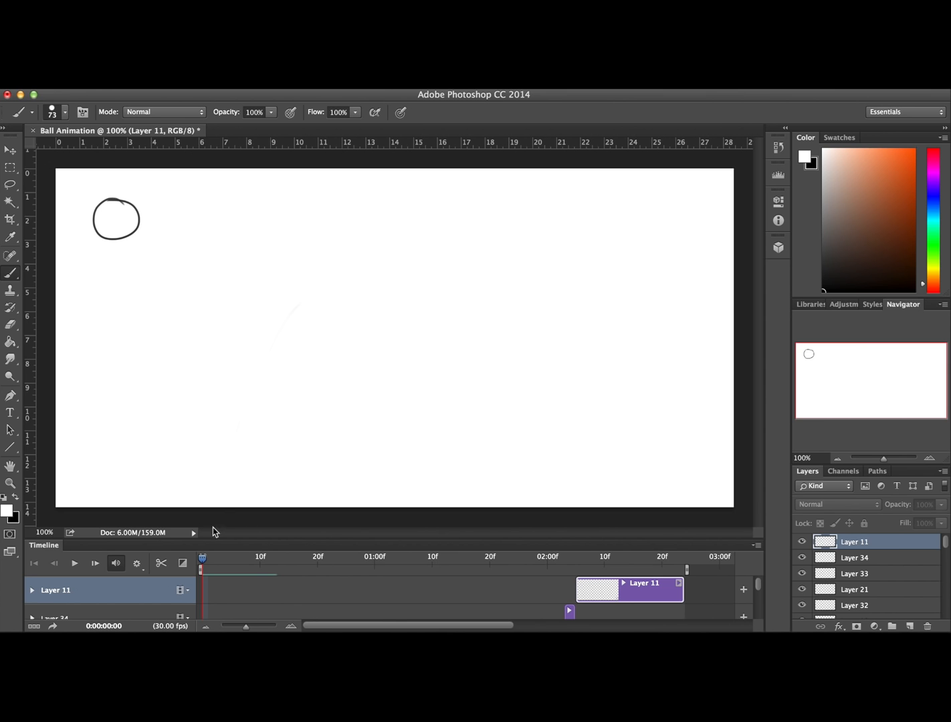
key(space)
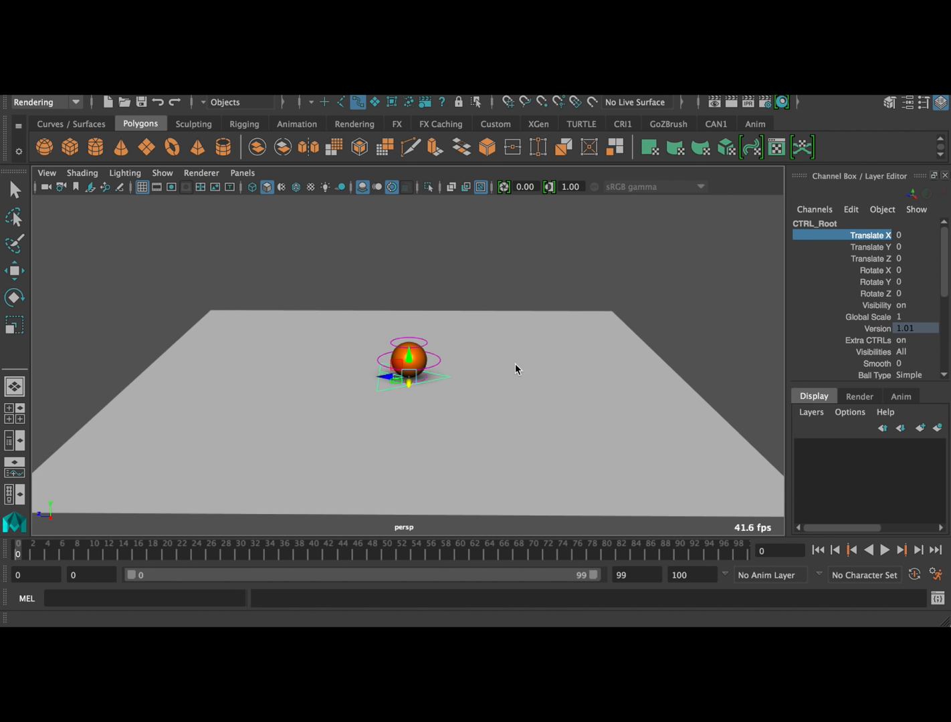
In Maya, try moving the whole ball rig freely with the CTRL_Root control, viewing it up close from the front
alt+drag(507, 405, 322, 351)
alt+right_drag(322, 352, 662, 346)
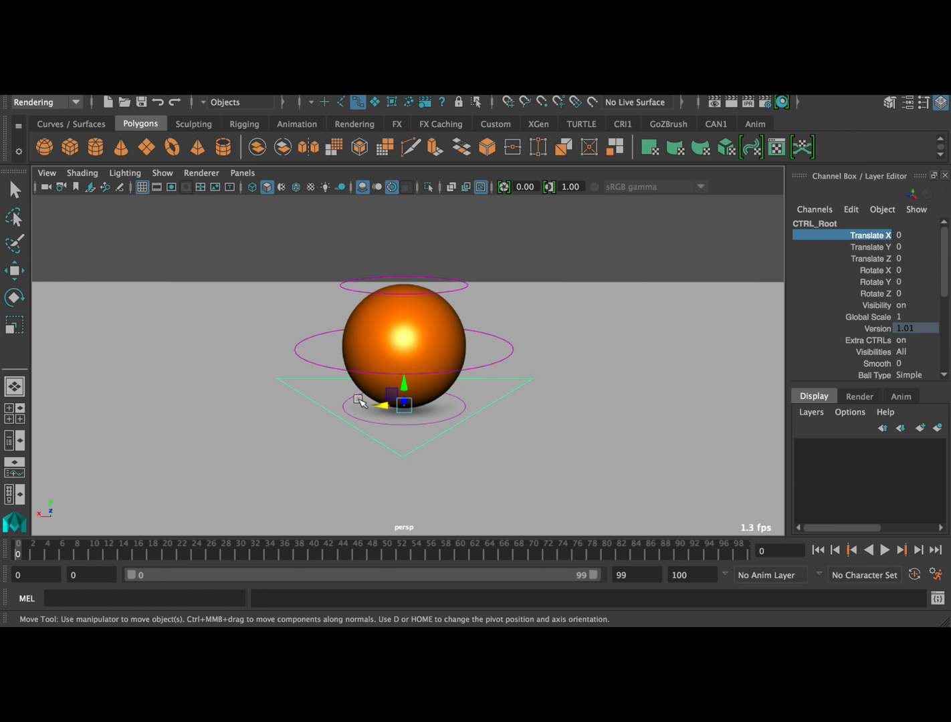
drag(401, 404, 313, 337)
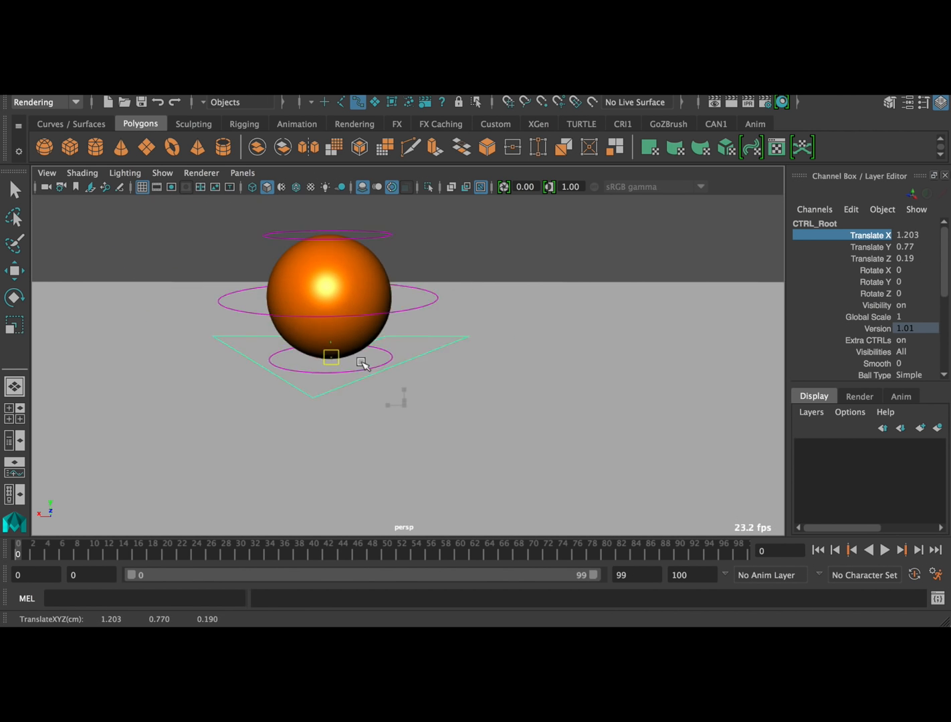
key(ctrl+z)
Try stretching the ball upward by raising the CTRL_Top control about 0.85 in Y
click(457, 284)
drag(404, 260, 425, 204)
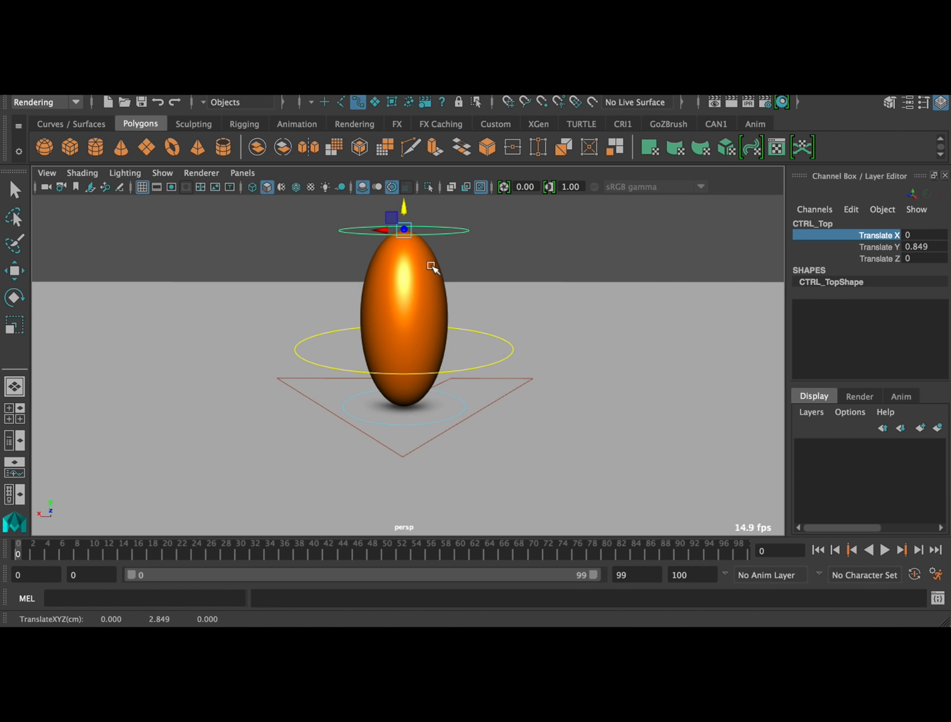
key(ctrl+z)
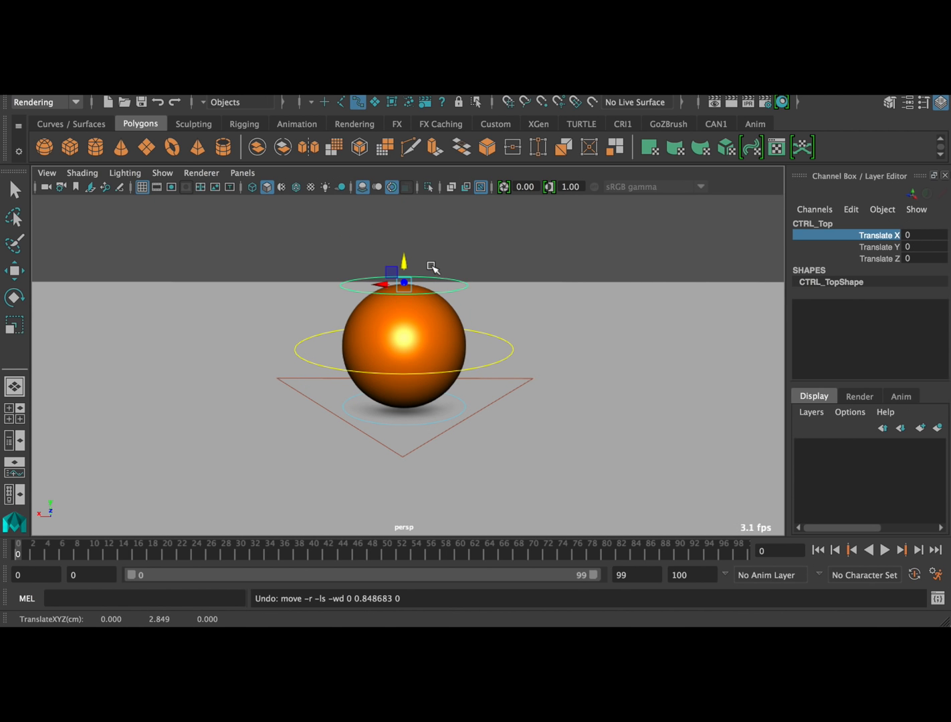
Set the Ball Type of the CTRL_Root control to Basic
click(516, 389)
scroll(876, 308, down, 3)
click(907, 310)
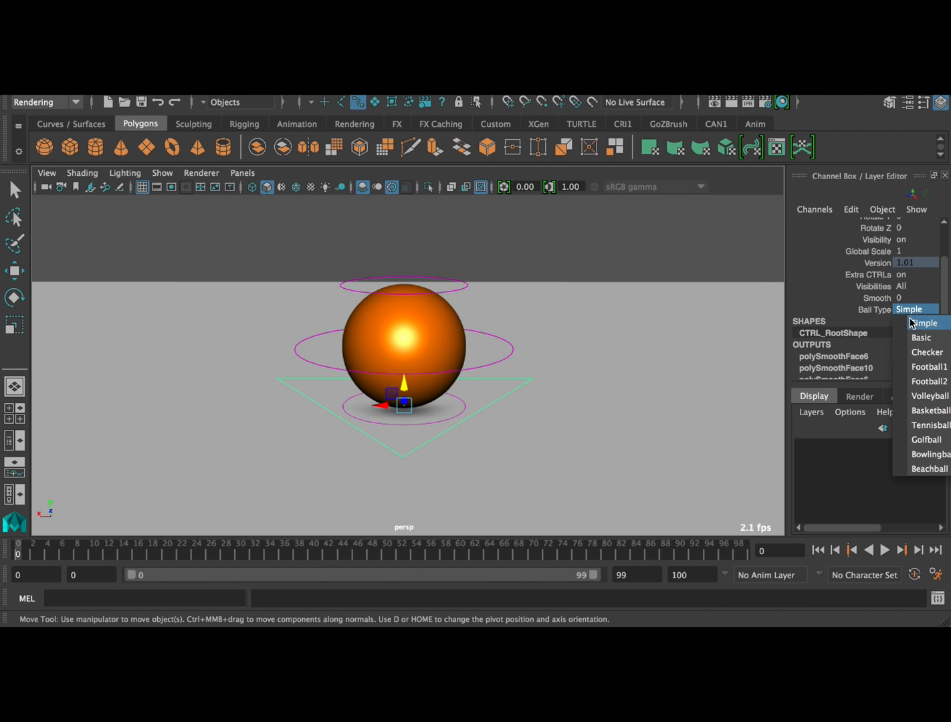
click(915, 339)
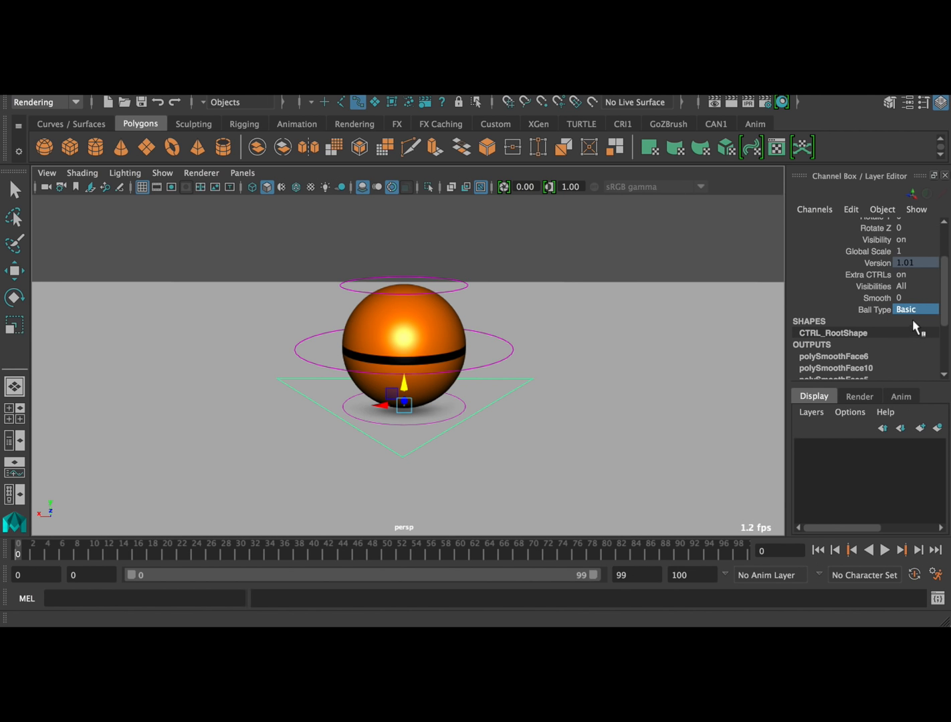
Try rotating the ball about -15 degrees around Z with the CTRL_Main control
click(472, 333)
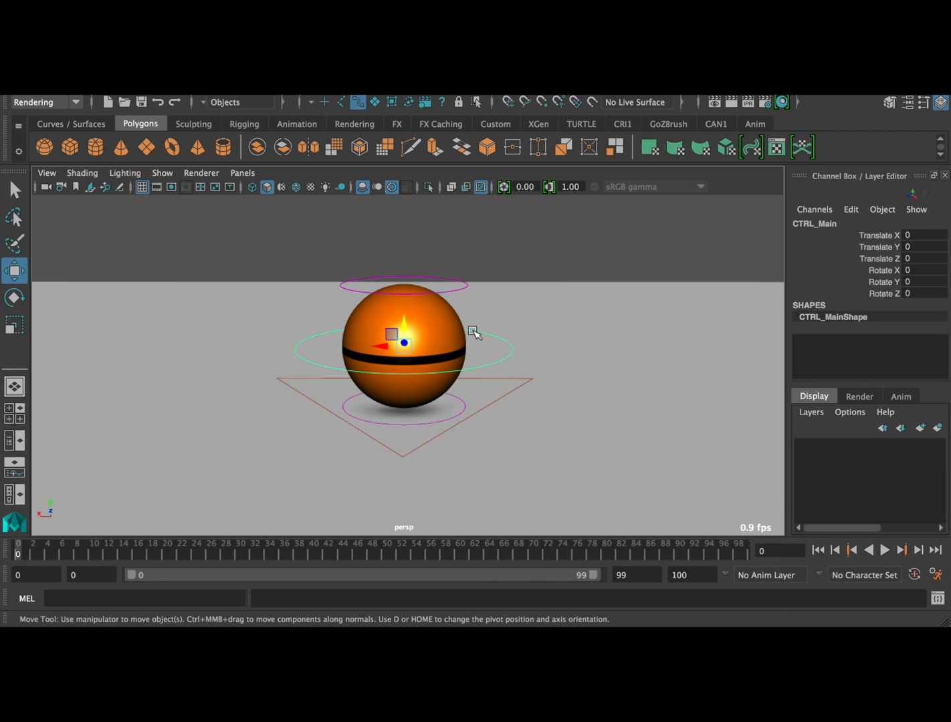
key(e)
drag(417, 337, 414, 340)
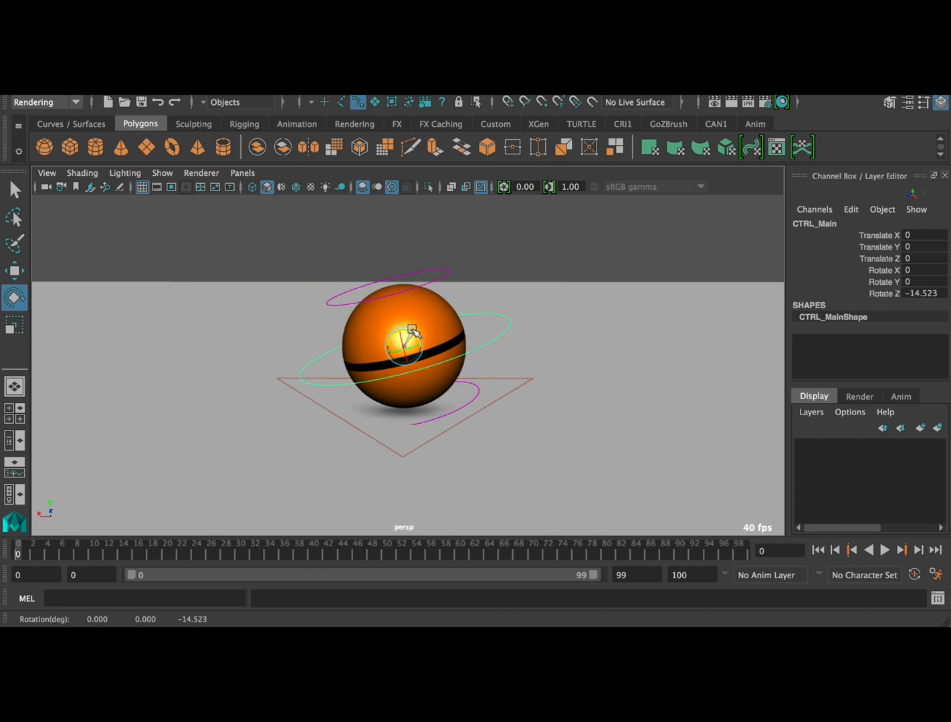
key(ctrl+z)
Preview the Checker, Football1, Football2 and Volleyball options for the Ball Type of CTRL_Root
click(505, 382)
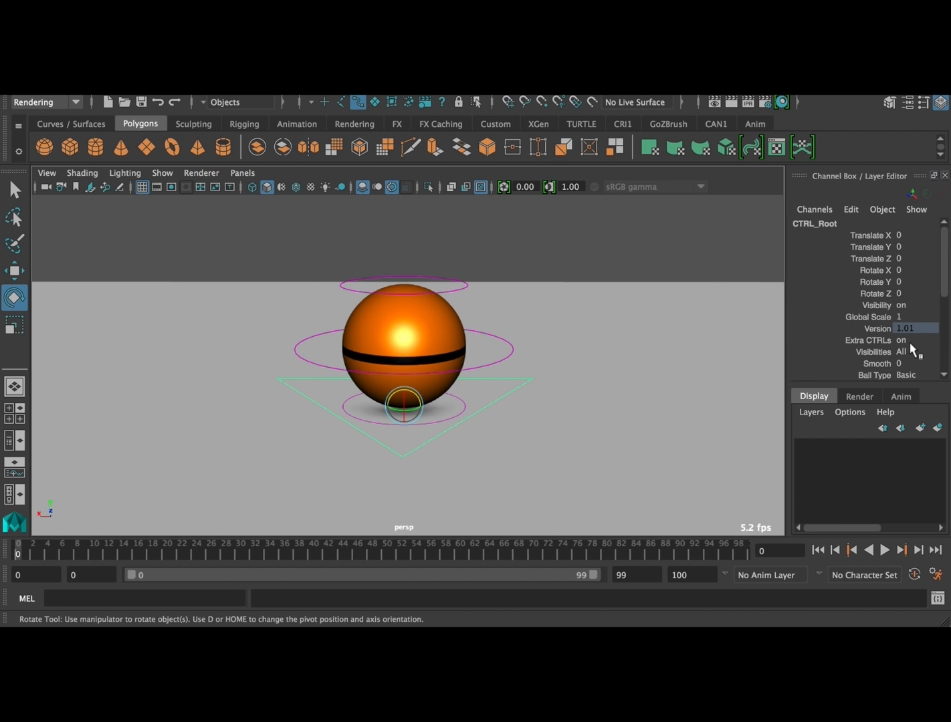
click(914, 375)
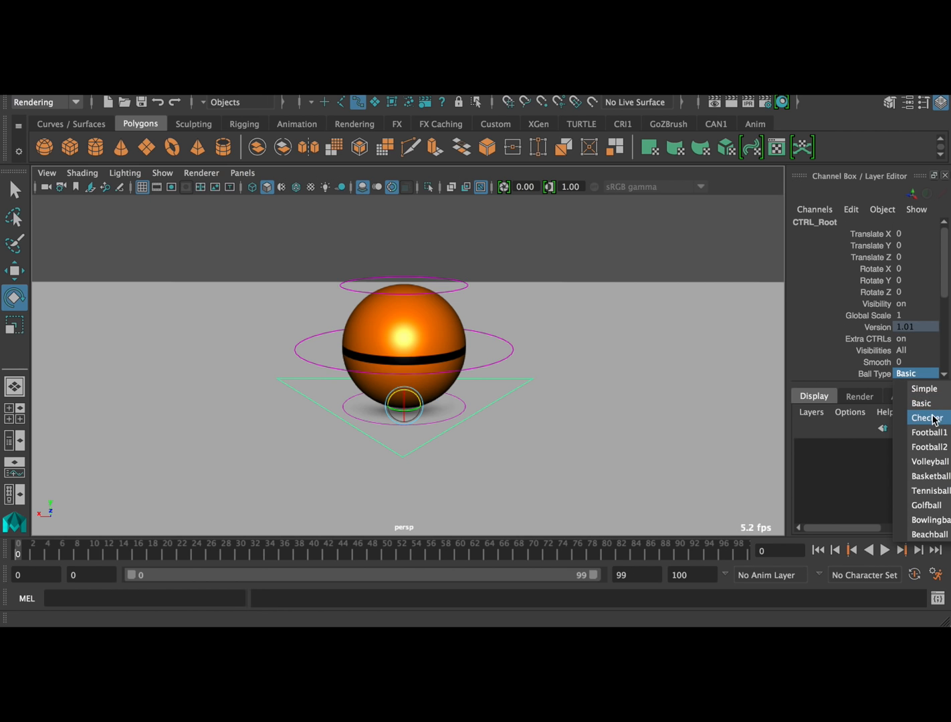
click(928, 417)
click(923, 376)
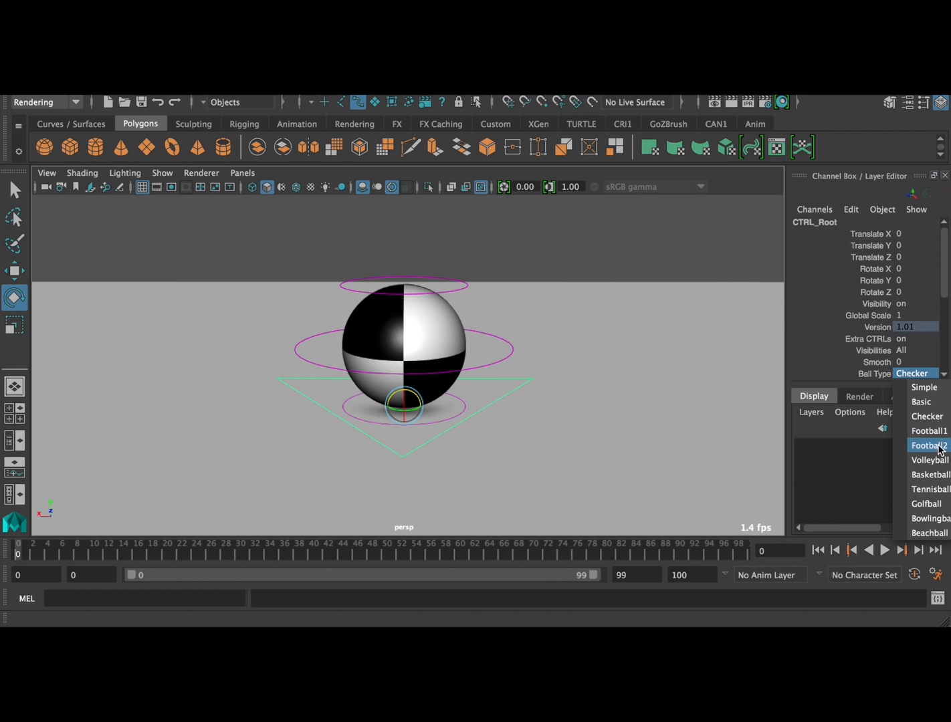
click(933, 429)
click(919, 375)
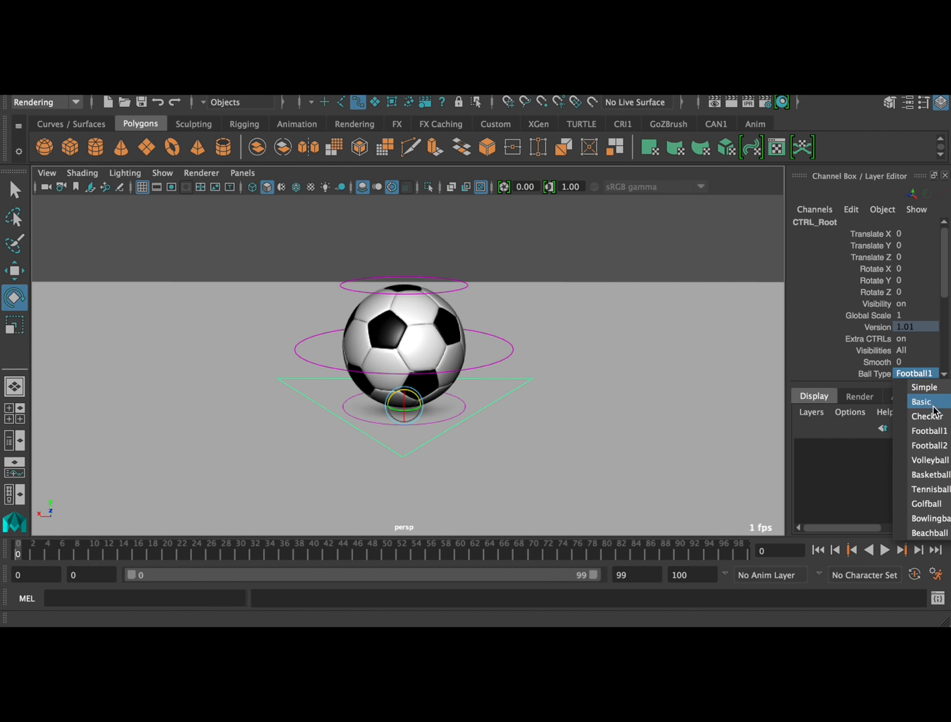
click(928, 445)
click(913, 376)
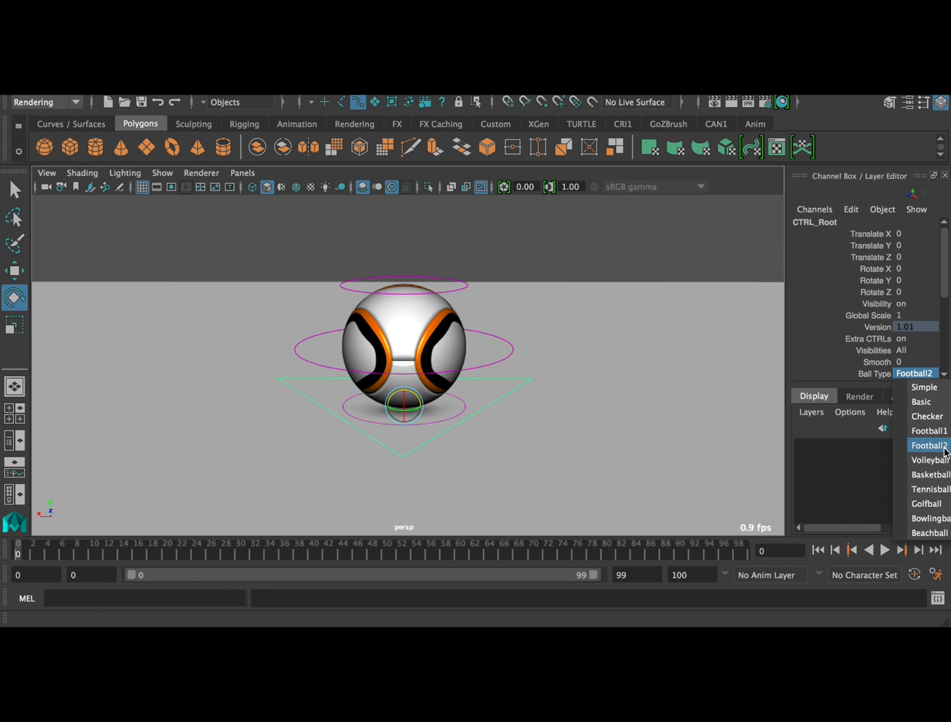
click(928, 460)
Preview the Basketball, Tennisball, Golfball, Bowlingball and Beachball types on CTRL_Root and restore Ball Type to Simple
click(927, 375)
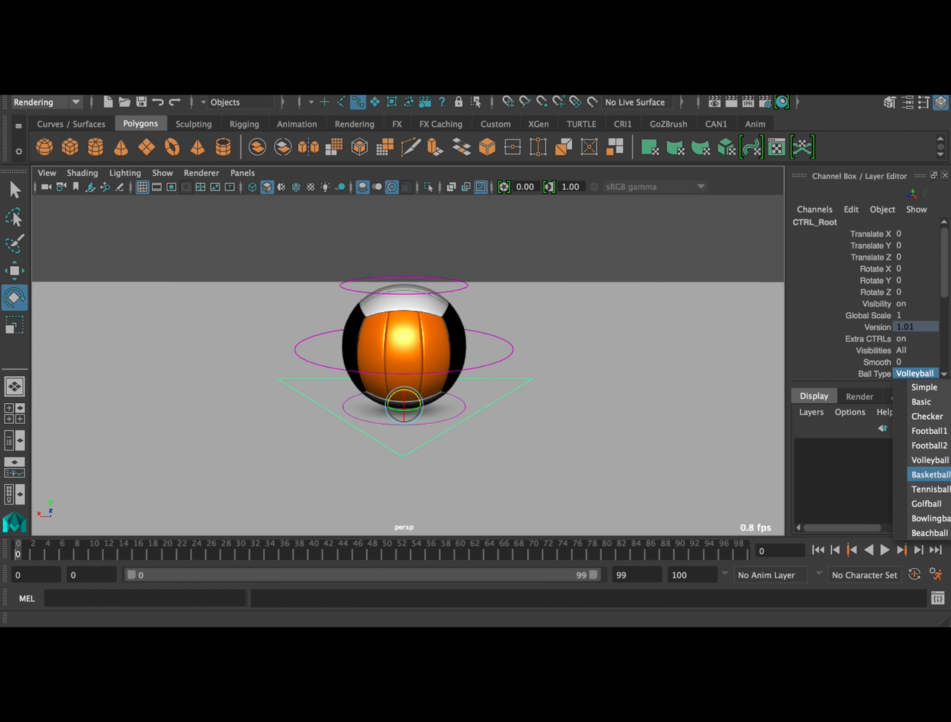
click(930, 474)
click(920, 375)
click(933, 490)
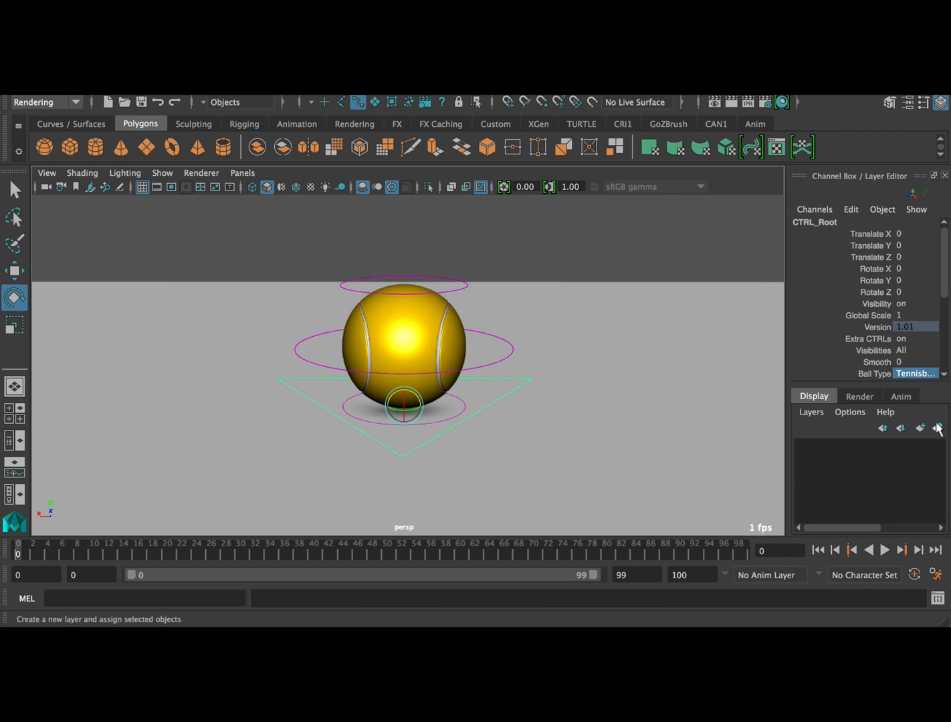
click(917, 375)
click(930, 503)
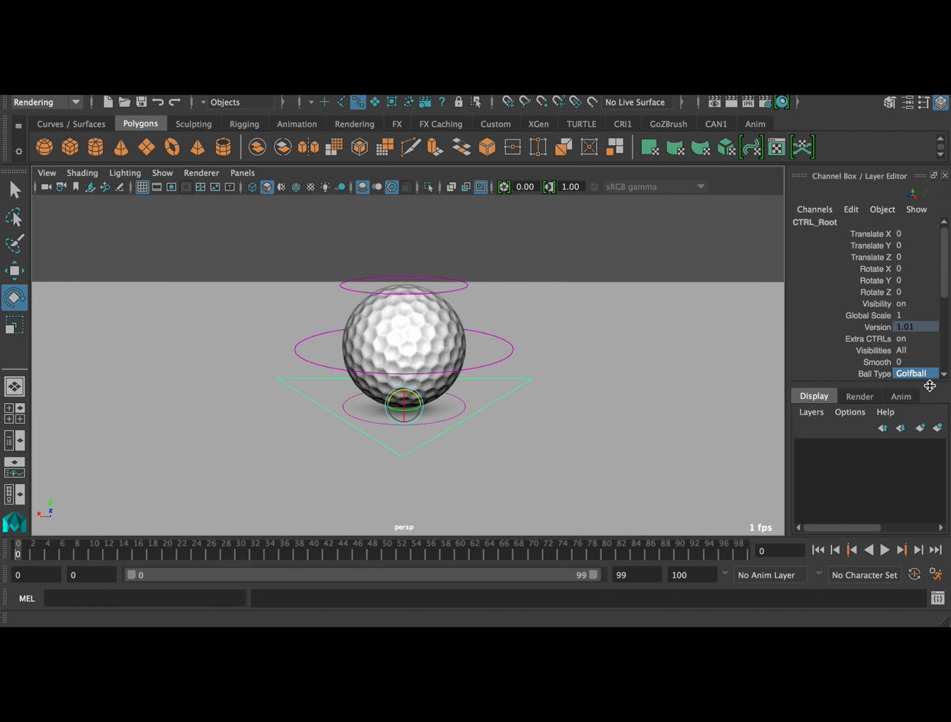
click(926, 376)
click(931, 518)
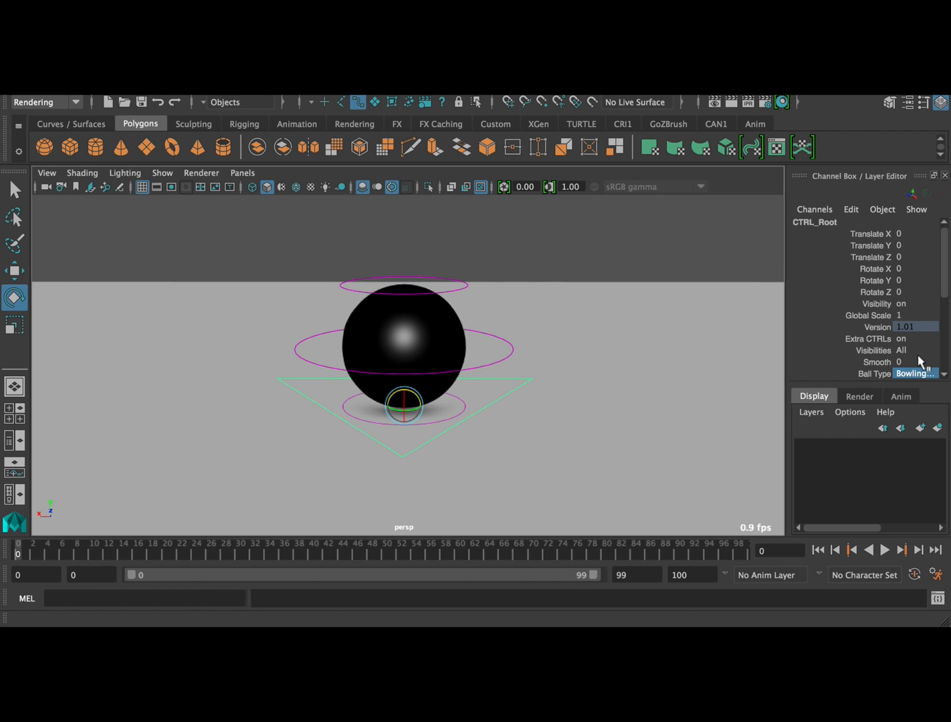
click(915, 374)
click(935, 534)
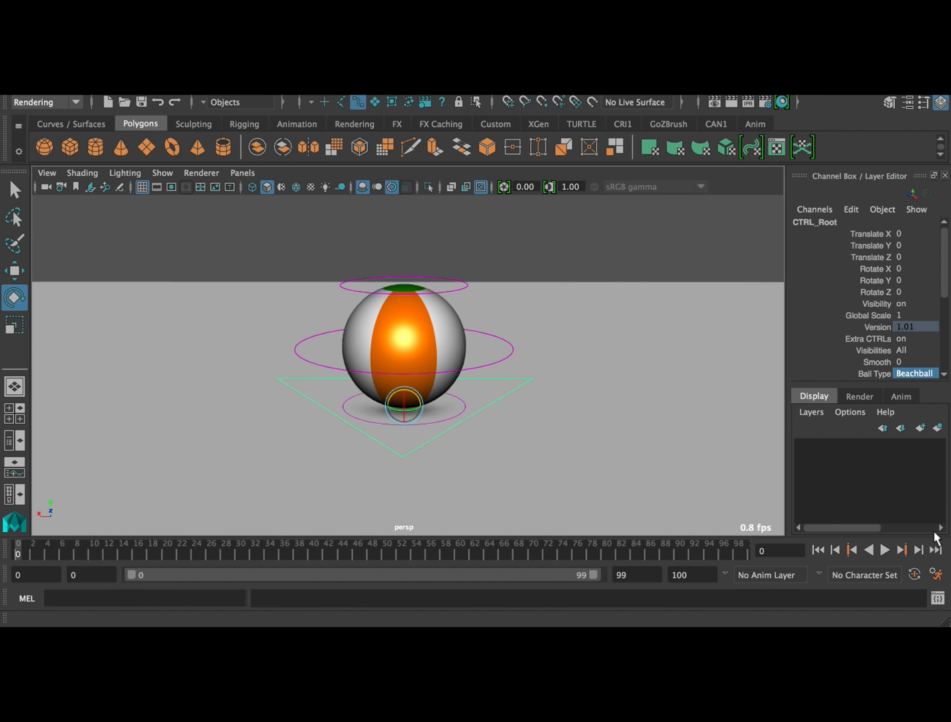
click(921, 376)
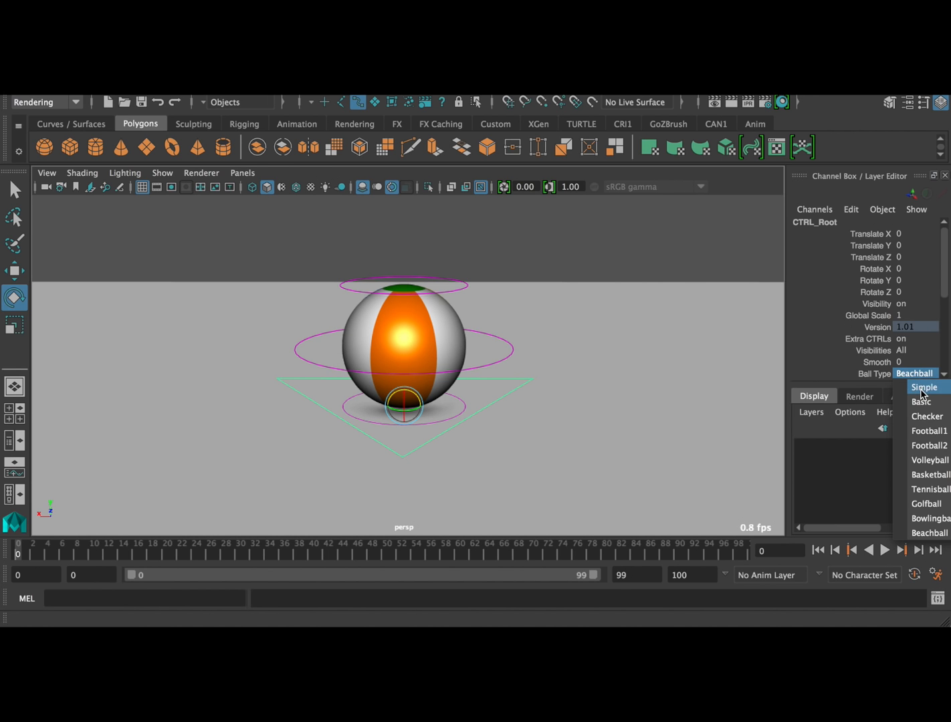
click(922, 390)
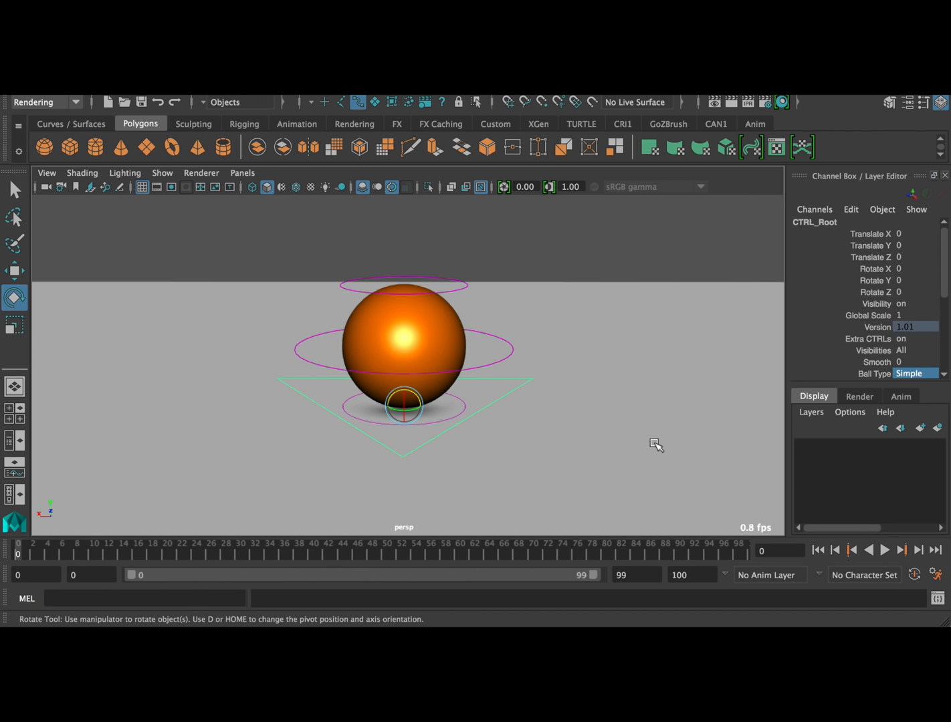
Examine the ball rig on the ground plane from several angles and distances
alt+drag(653, 444, 593, 448)
alt+right_drag(593, 448, 164, 382)
alt+drag(163, 381, 232, 387)
mouse_move(400, 405)
alt+mouse_down()
mouse_move(370, 408)
mouse_move(391, 399)
alt+mouse_up()
alt+right_drag(394, 400, 685, 441)
alt+right_drag(560, 424, 490, 412)
alt+middle_drag(490, 412, 496, 422)
mouse_move(495, 422)
alt+mouse_down()
mouse_move(489, 427)
mouse_move(500, 429)
alt+mouse_up()
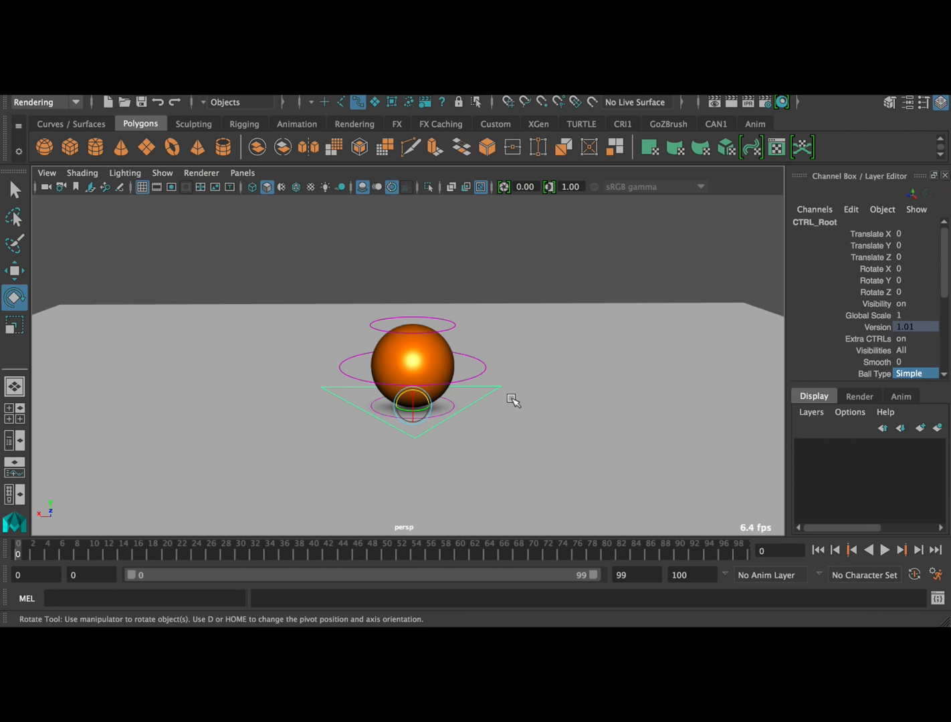
mouse_move(553, 423)
alt+mouse_down()
mouse_move(550, 403)
mouse_move(551, 413)
alt+mouse_up()
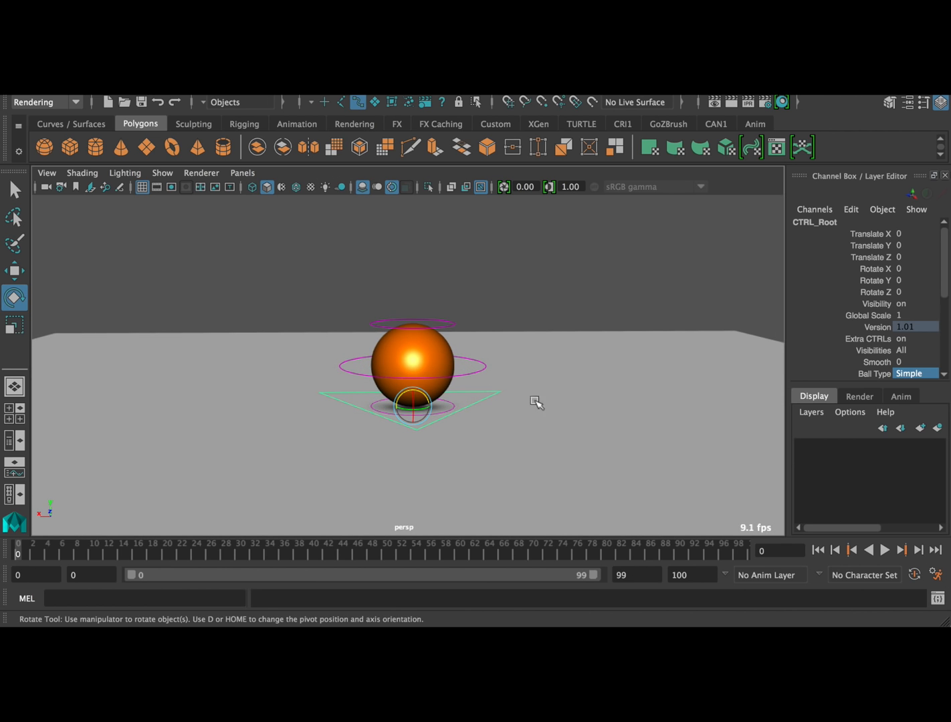
Try moving the ball rig with CTRL_Root using the Move tool and undo the moves
alt+drag(580, 371, 482, 389)
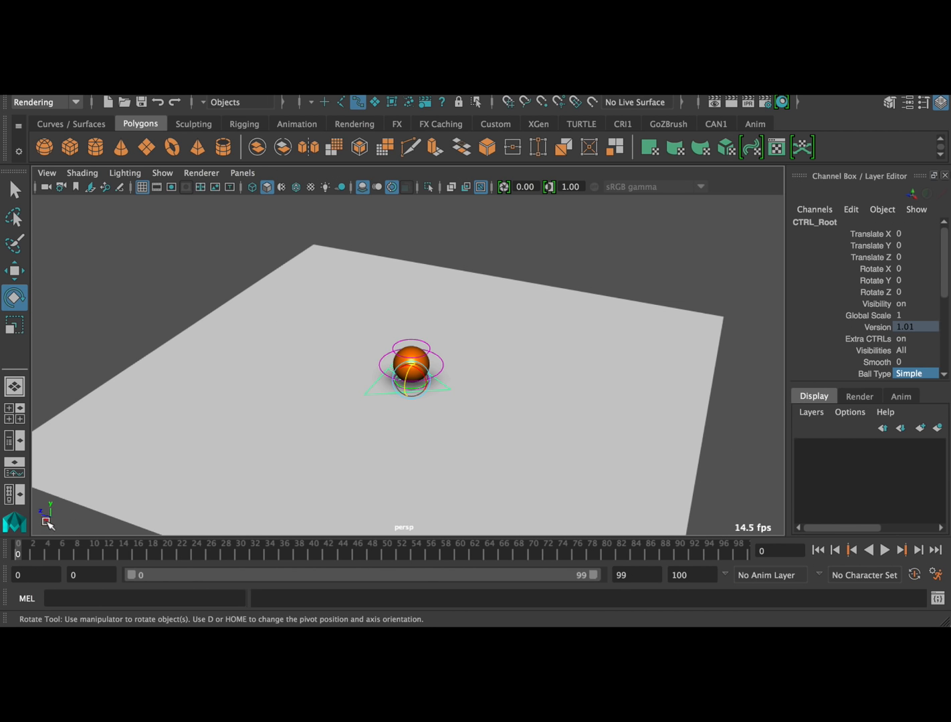
alt+right_drag(415, 405, 690, 442)
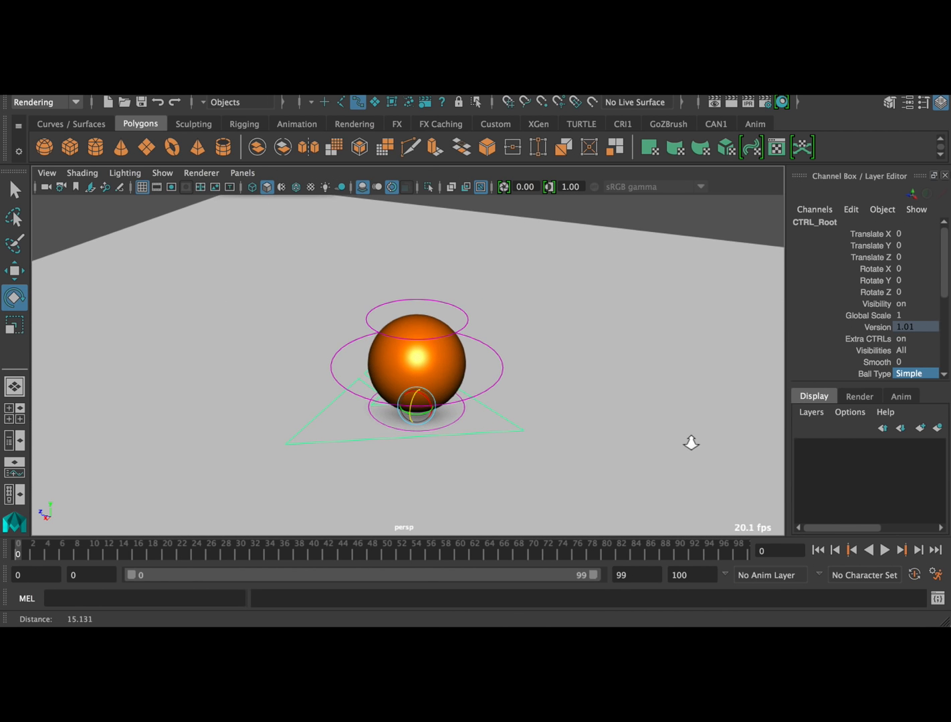
key(w)
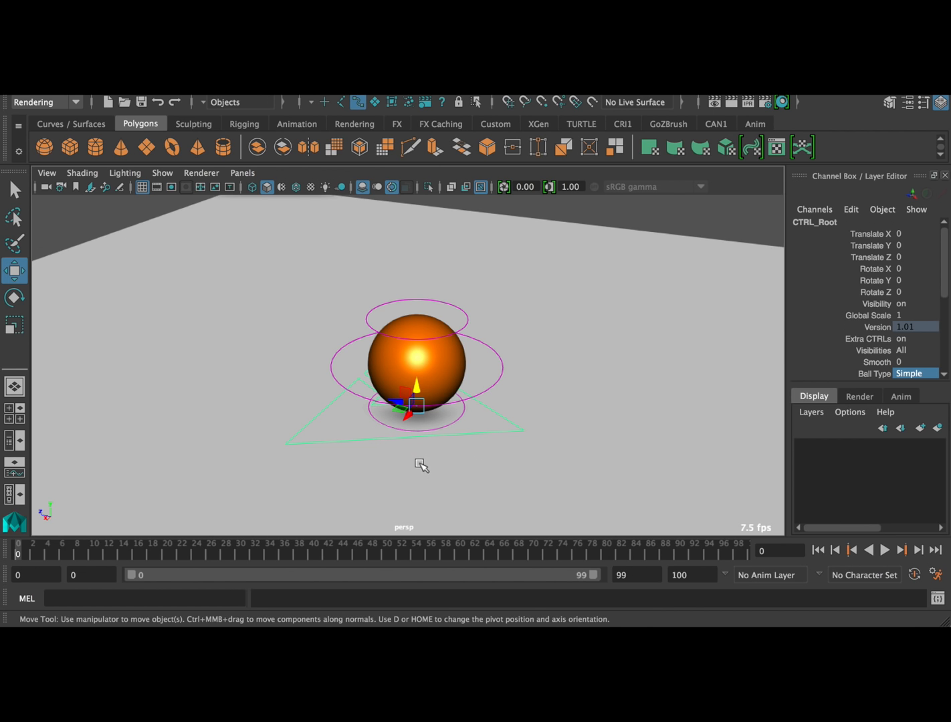
drag(400, 405, 423, 367)
key(ctrl+z)
key(ctrl+z)
key(ctrl+z)
drag(412, 419, 446, 424)
key(ctrl+z)
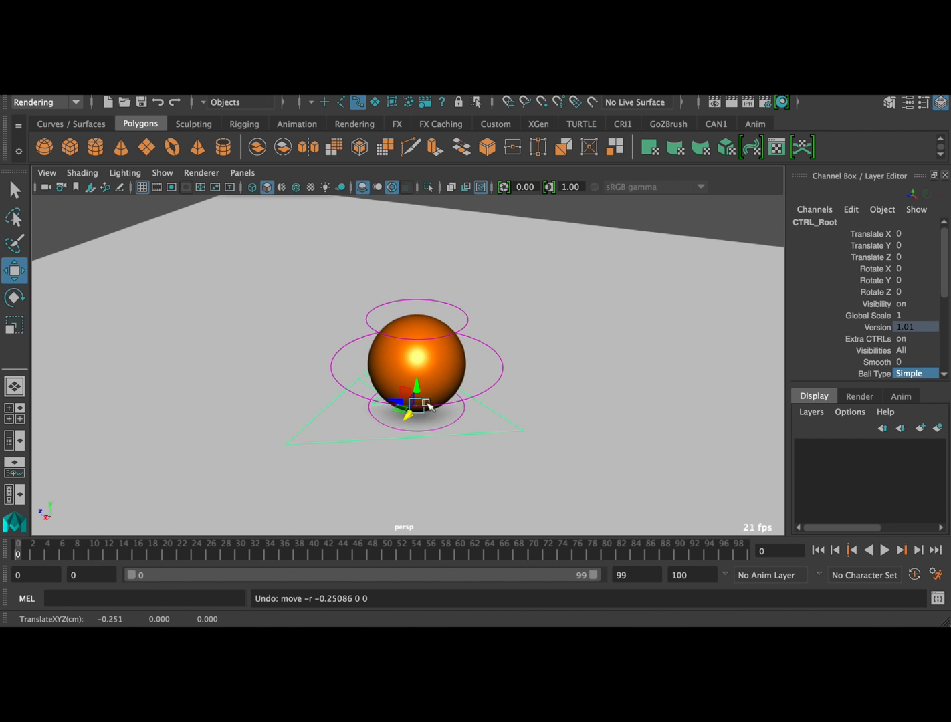
key(e)
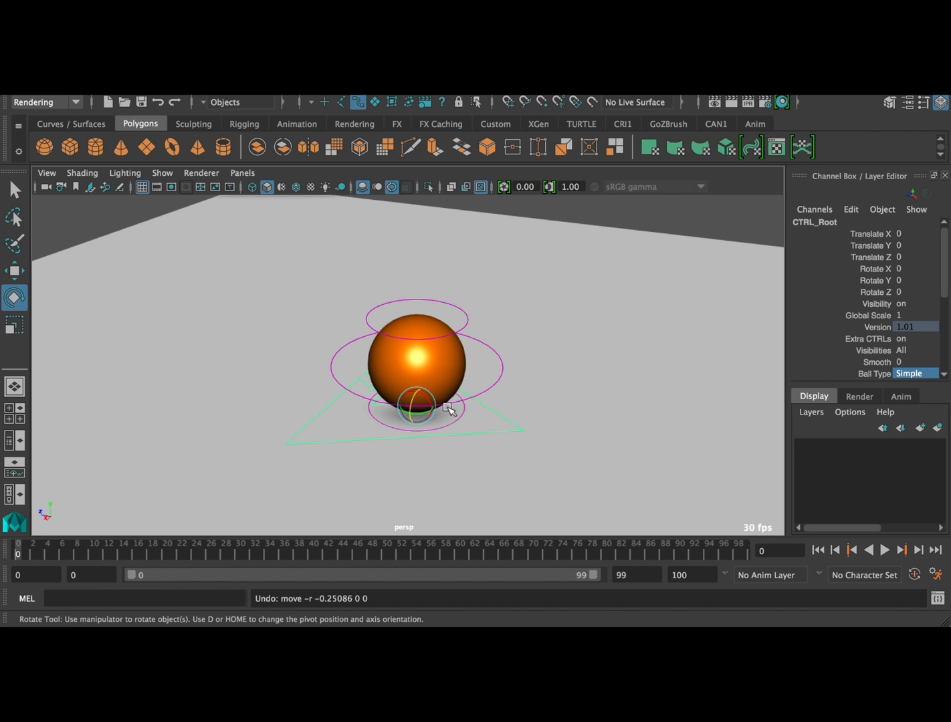
key(r)
key(w)
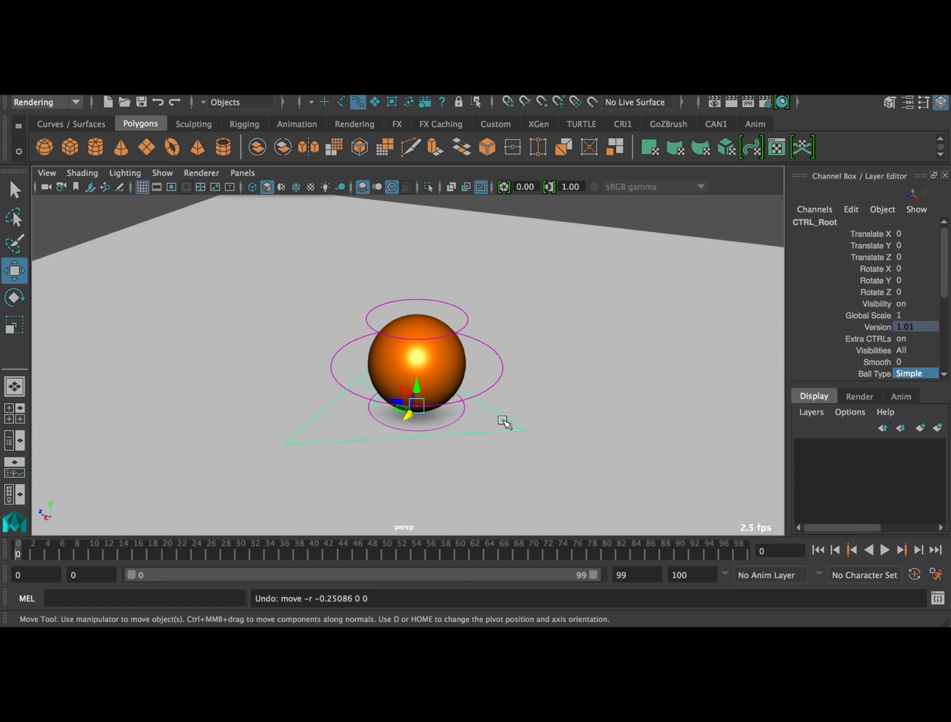
Examine the ball side-on in the perspective view and in the enlarged side view
alt+right_drag(588, 429, 257, 379)
alt+drag(256, 380, 381, 371)
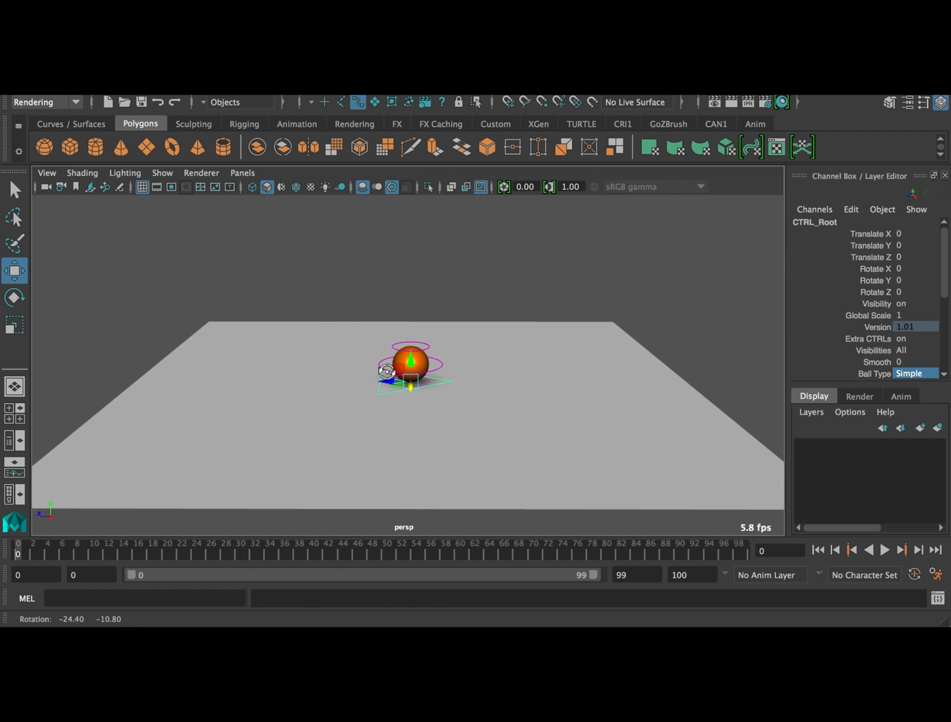
alt+right_drag(384, 377, 450, 385)
alt+middle_drag(458, 385, 473, 412)
alt+right_drag(474, 411, 412, 391)
alt+drag(412, 391, 414, 382)
alt+right_drag(414, 383, 532, 378)
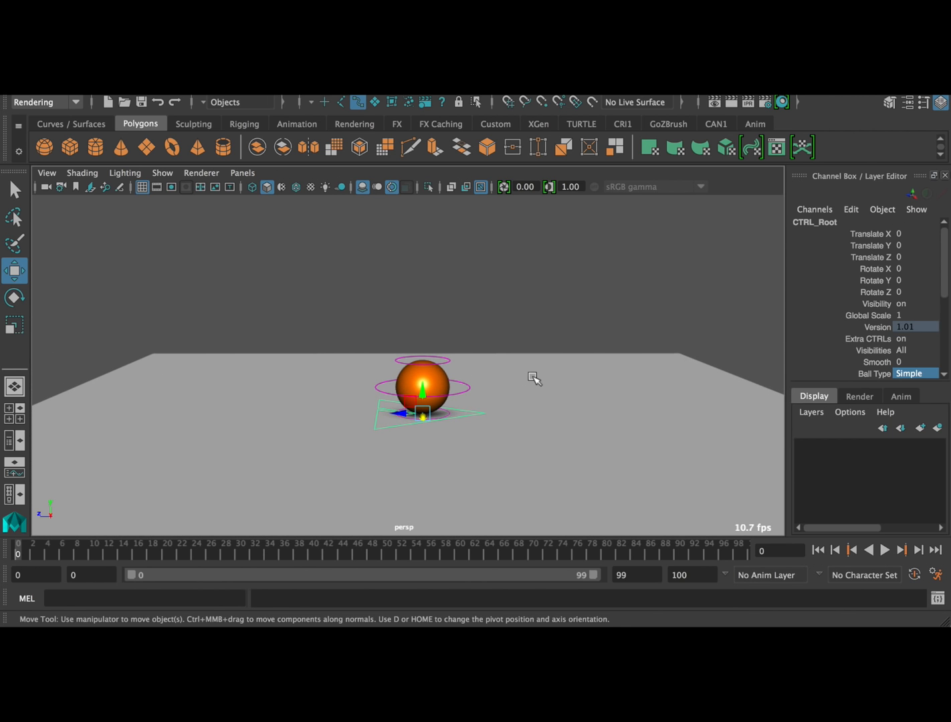
key(space)
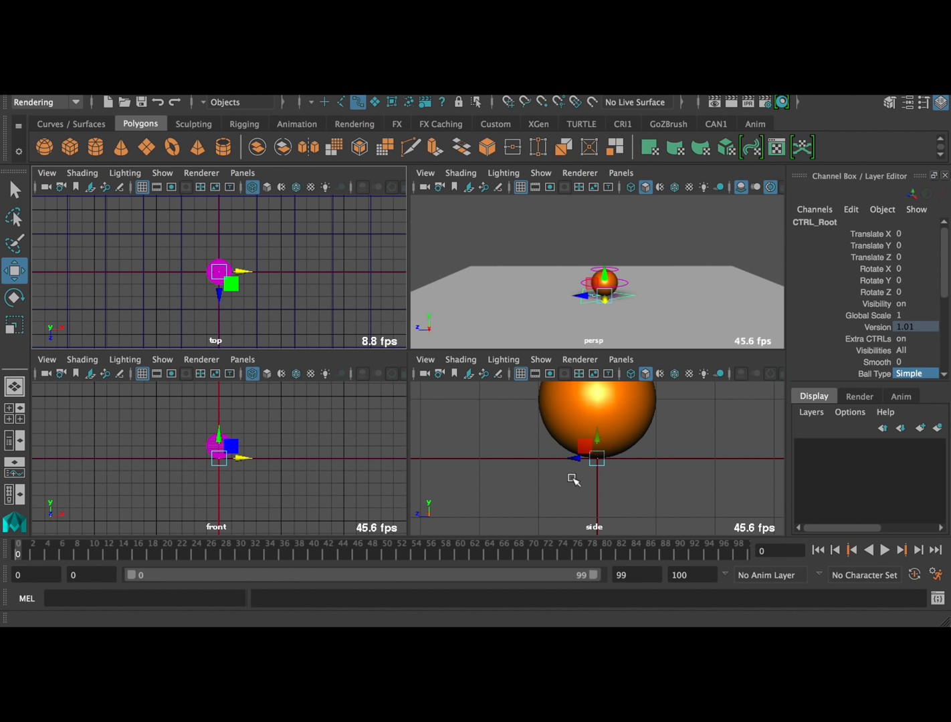
key(space)
alt+right_drag(575, 454, 235, 426)
alt+right_drag(431, 387, 581, 395)
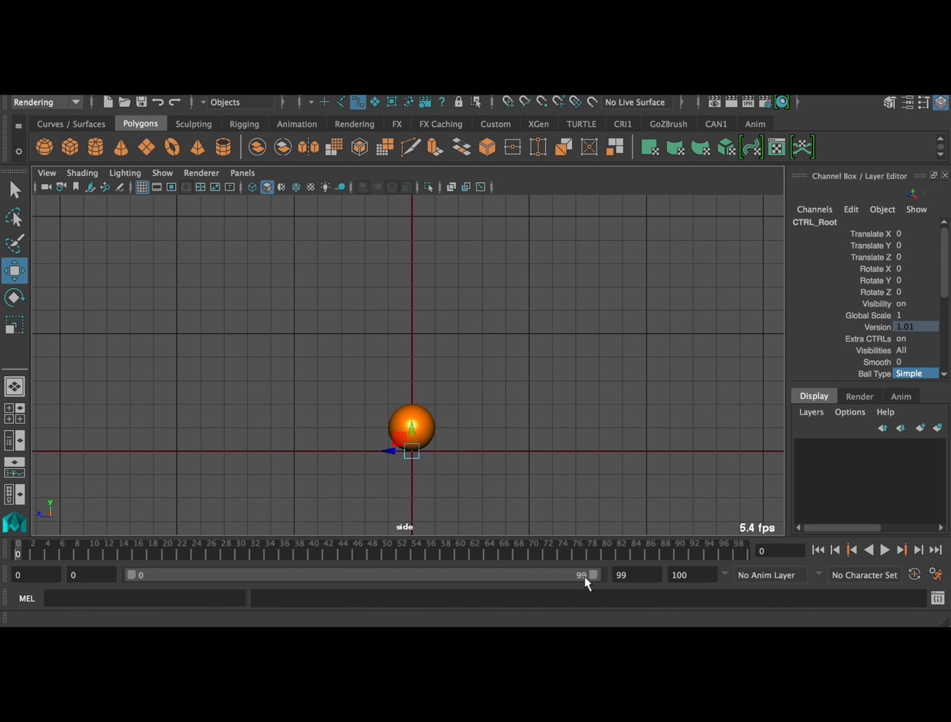
Shorten the playback range to end at frame 31 and play the timeline briefly
drag(595, 579, 267, 549)
key(alt+v)
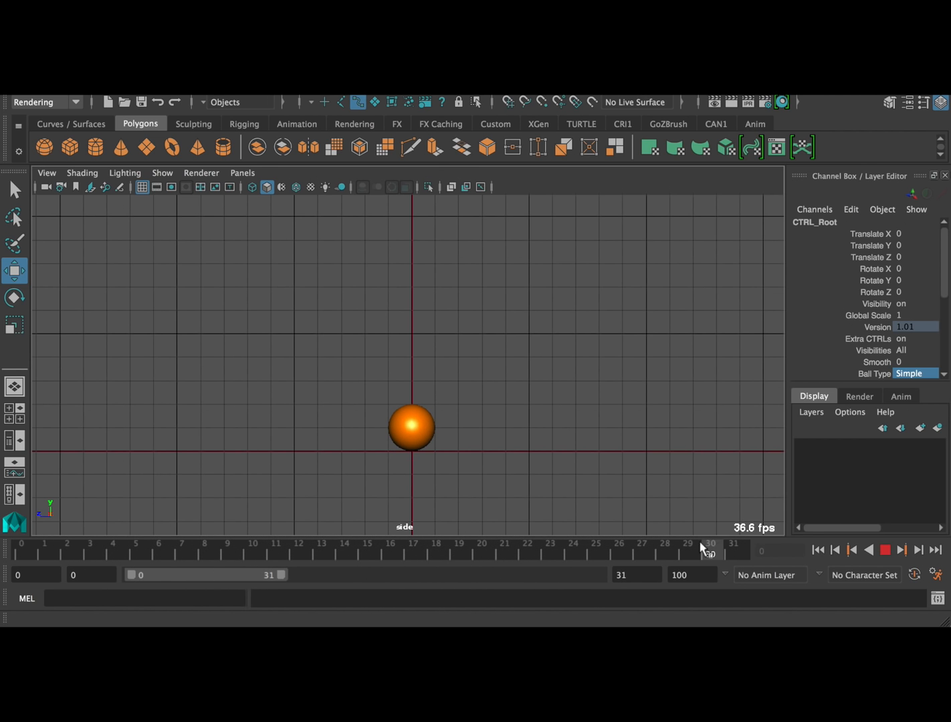
key(alt+v)
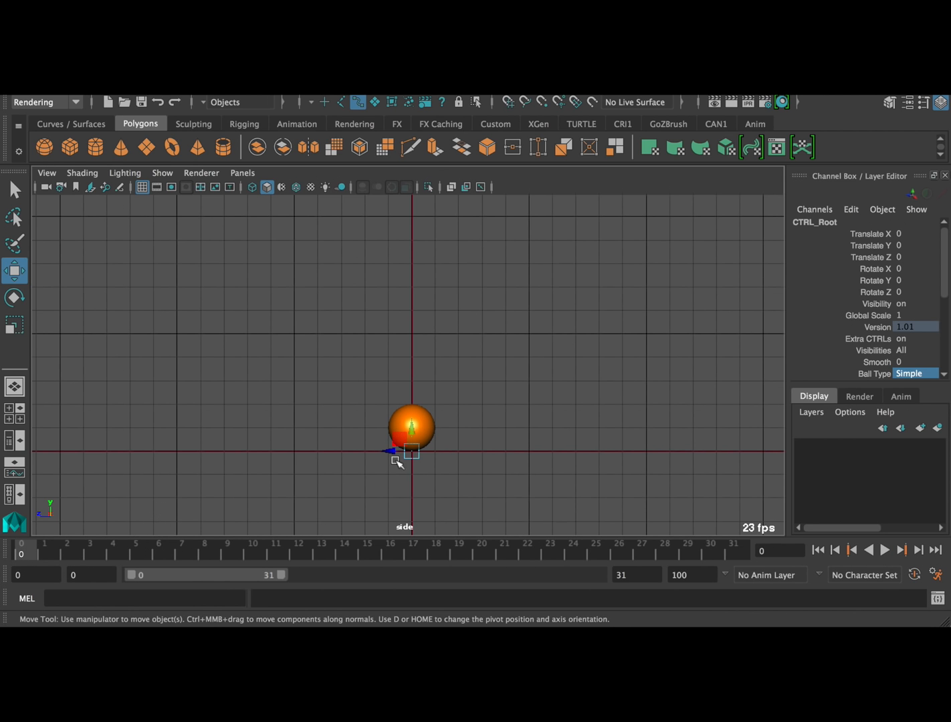
Try raising CTRL_Root about 5.379 along Y and keying it at frame 0, and undo the move
drag(412, 427, 415, 302)
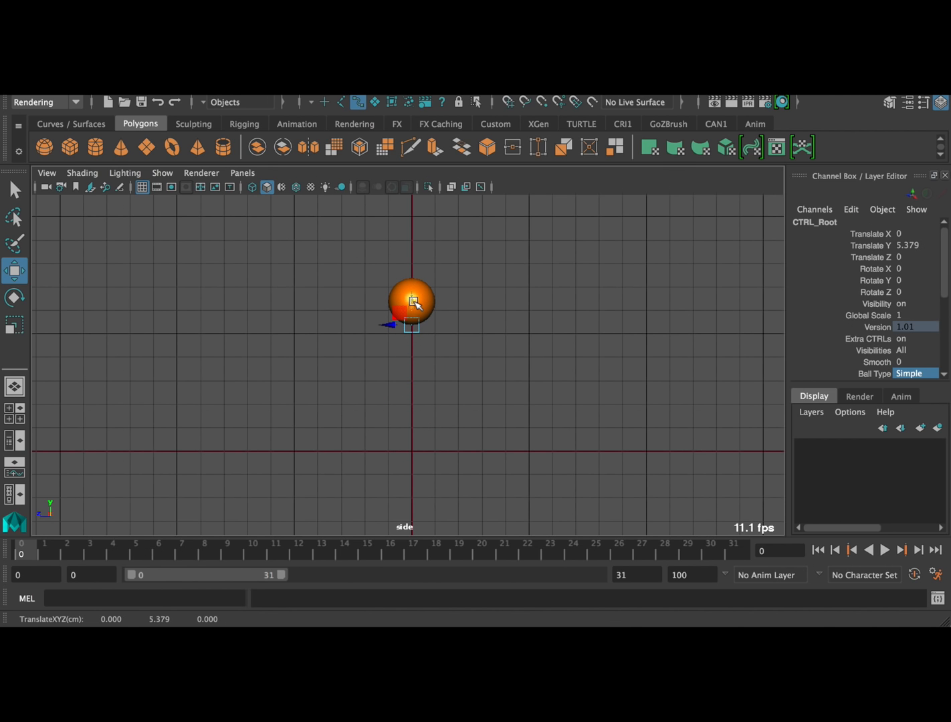
key(s)
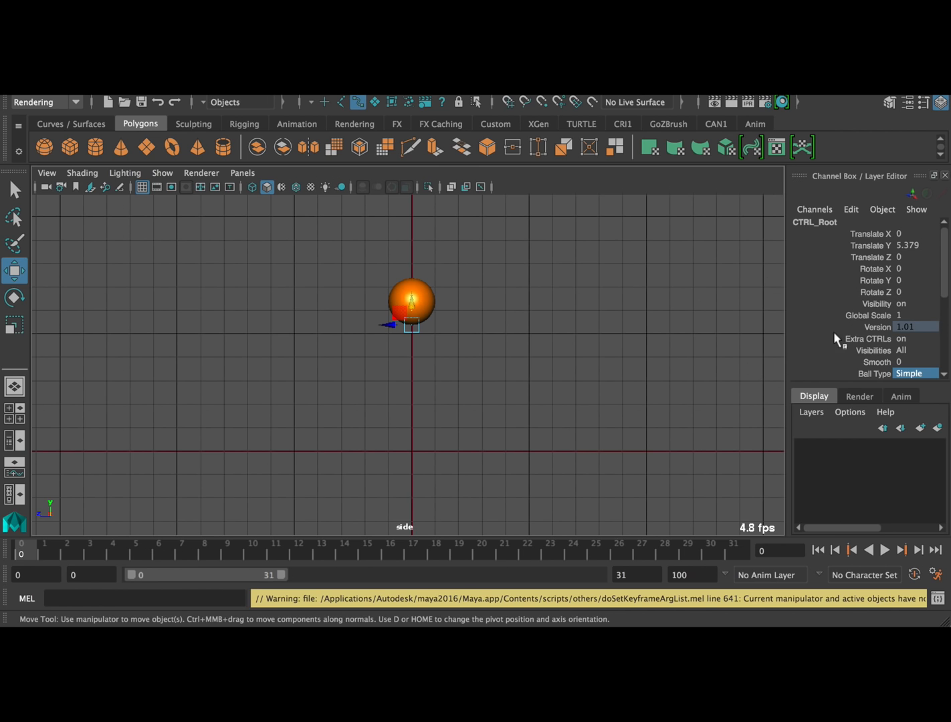
click(874, 232)
click(610, 292)
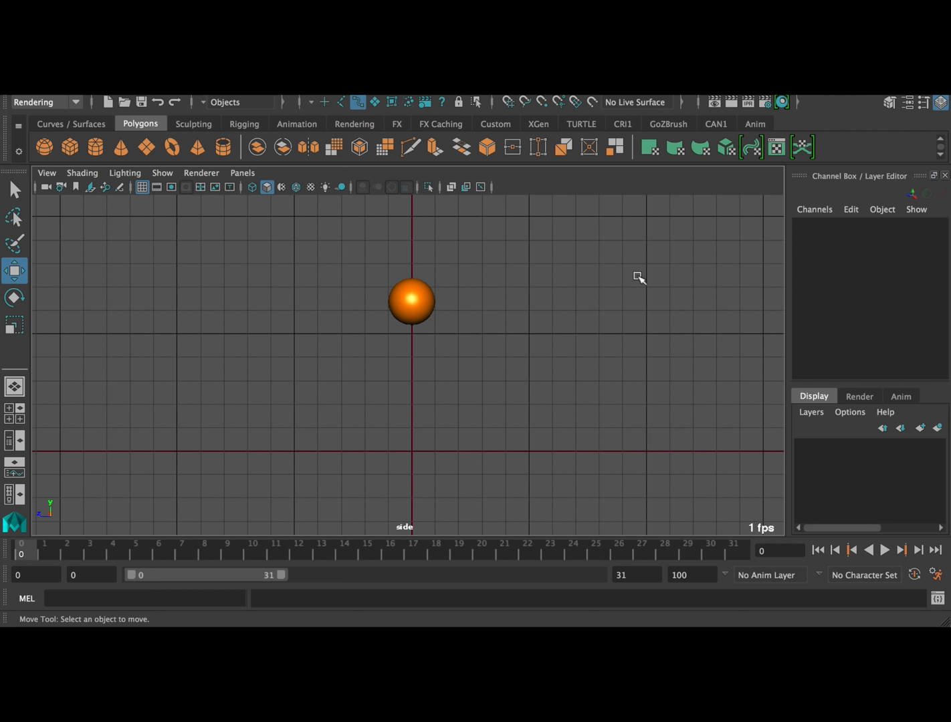
key(ctrl+z)
key(ctrl+z)
key(ctrl+z)
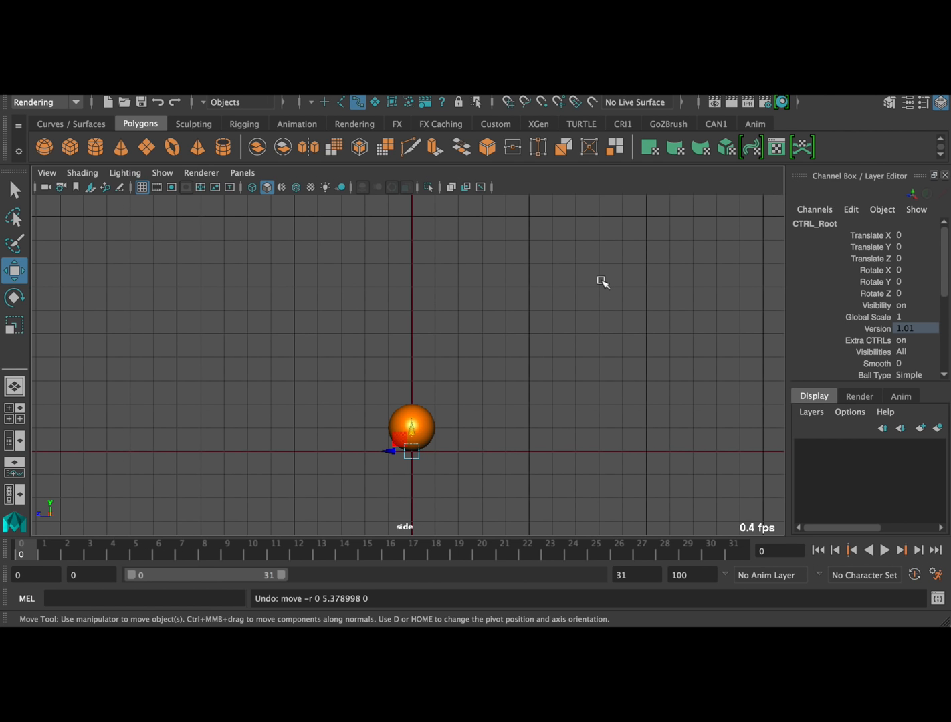
Try moving CTRL_Root about -10.413 along Z in the perspective view, undo the move and restore Ball Type to Simple
key(space)
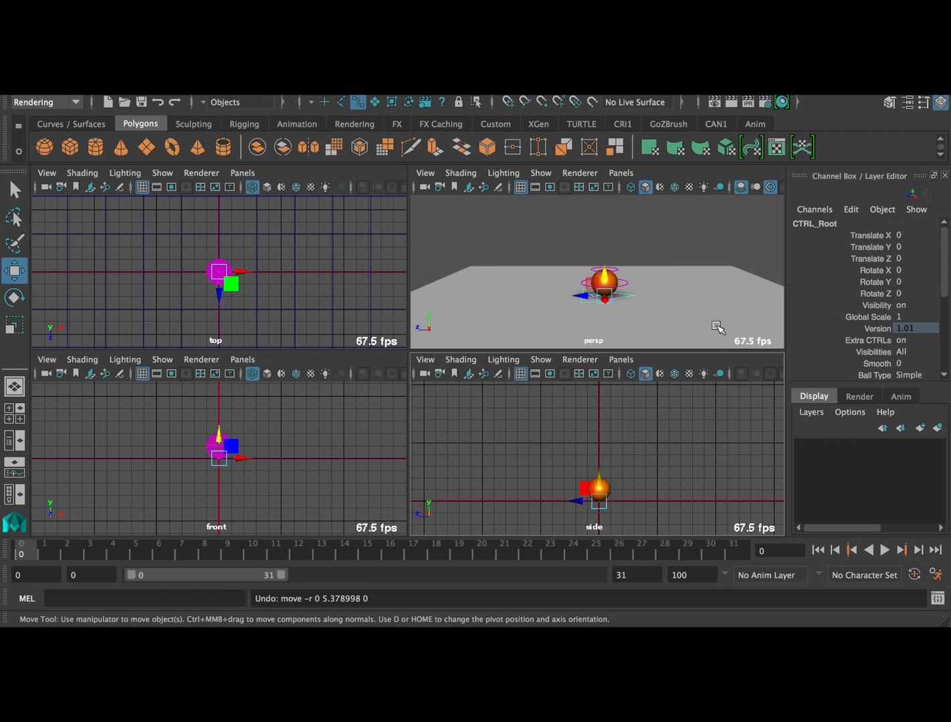
key(space)
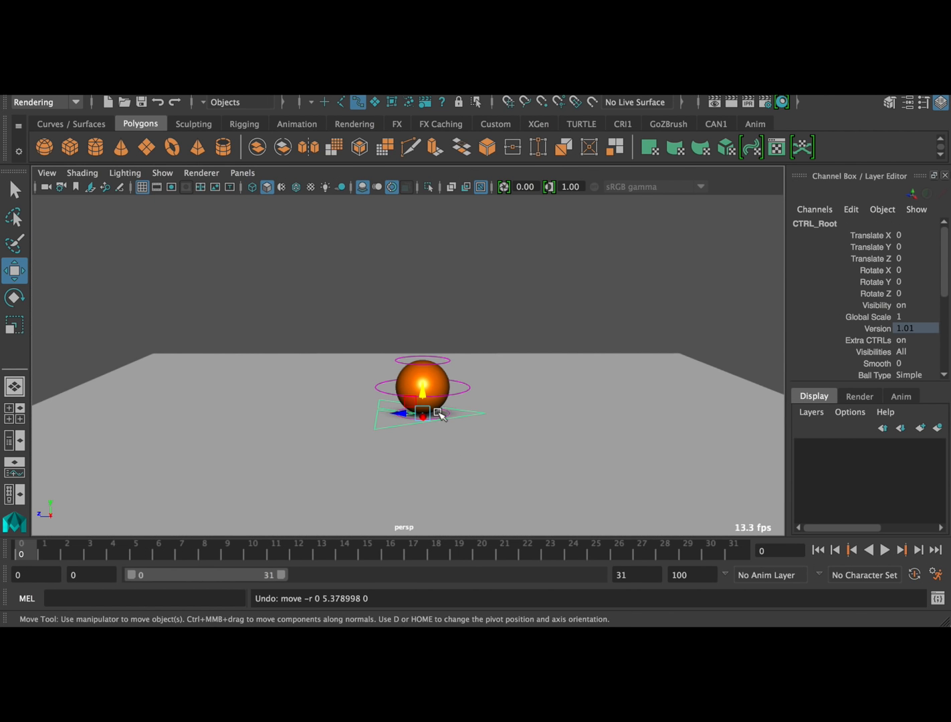
drag(400, 413, 681, 417)
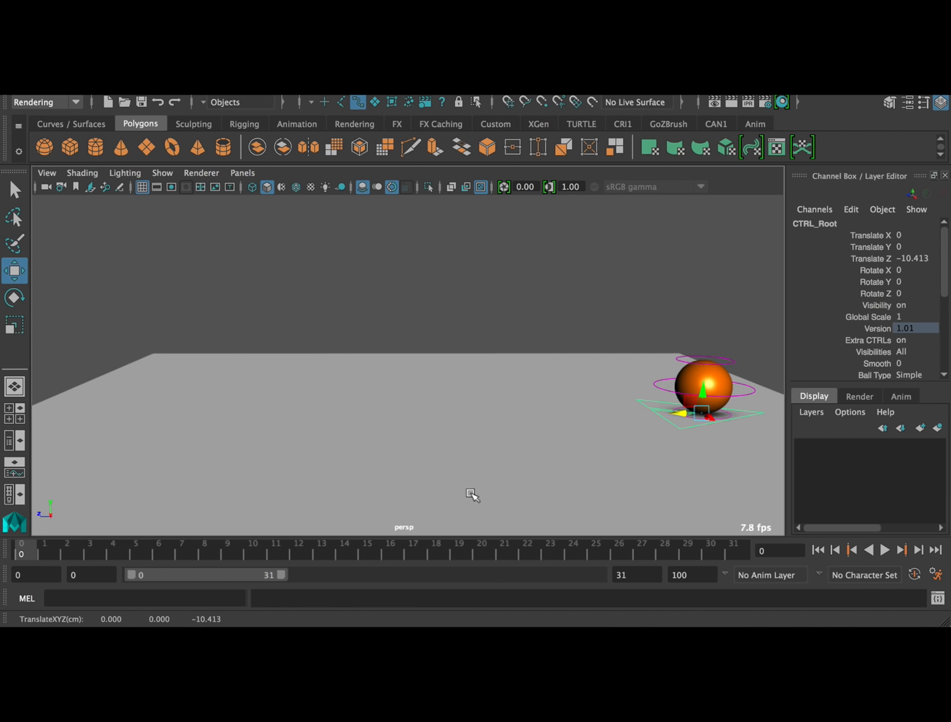
key(ctrl+z)
key(super+z)
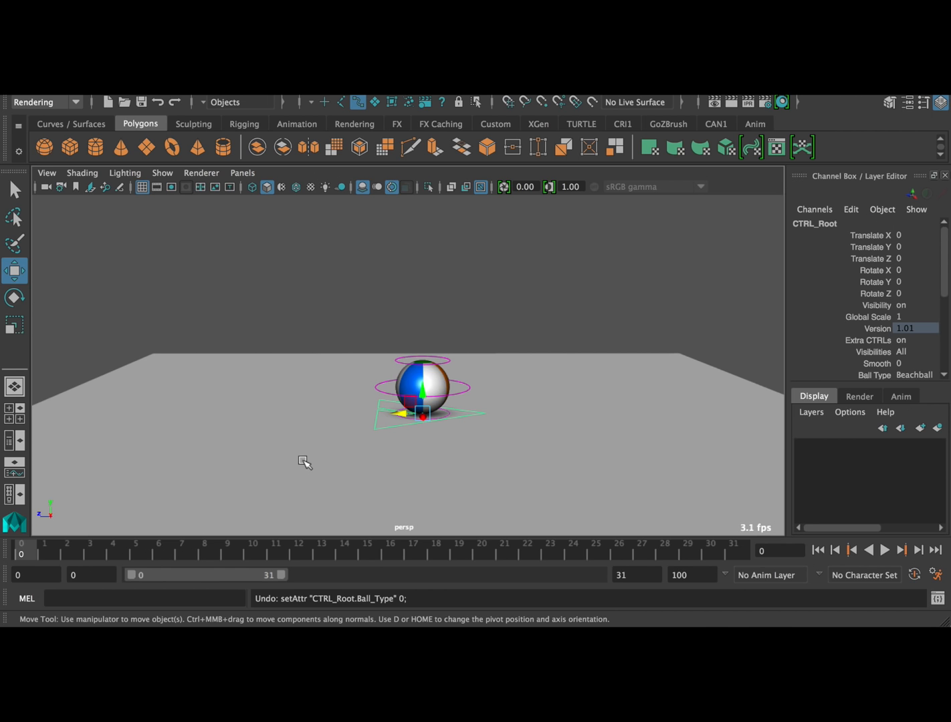
click(81, 81)
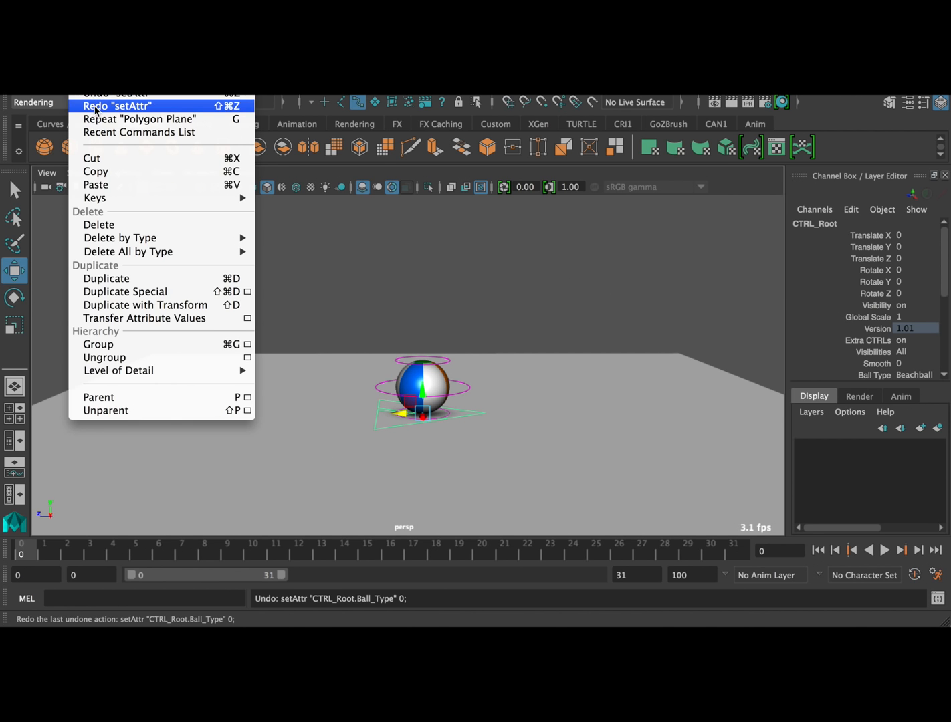
click(96, 105)
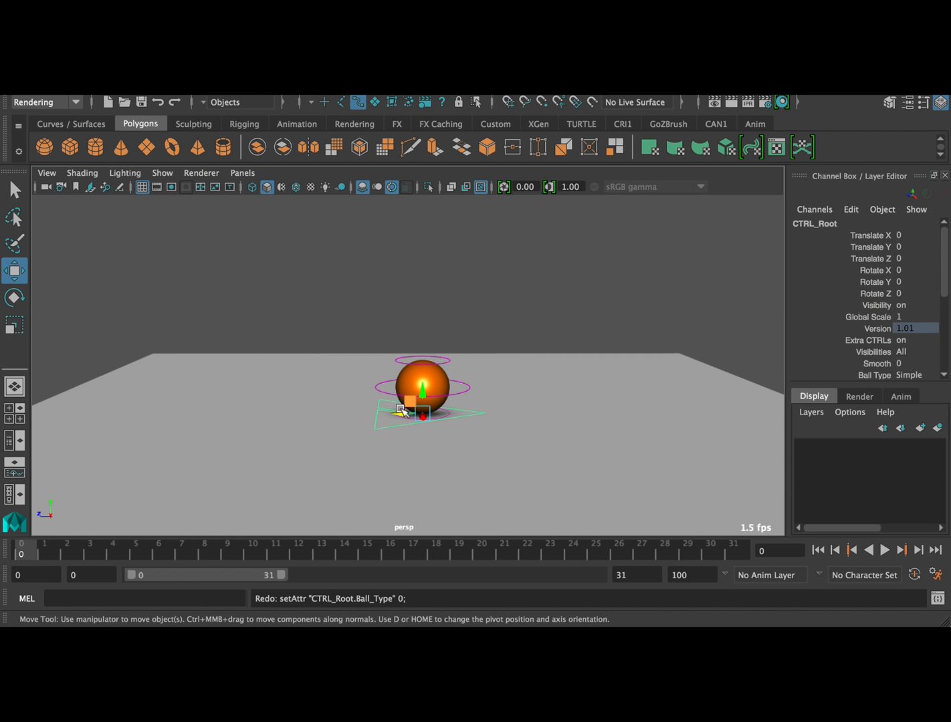
Move the ball's CTRL_Main control to about 10.821 along Z and key it at frame 0
click(384, 391)
drag(384, 391, 107, 380)
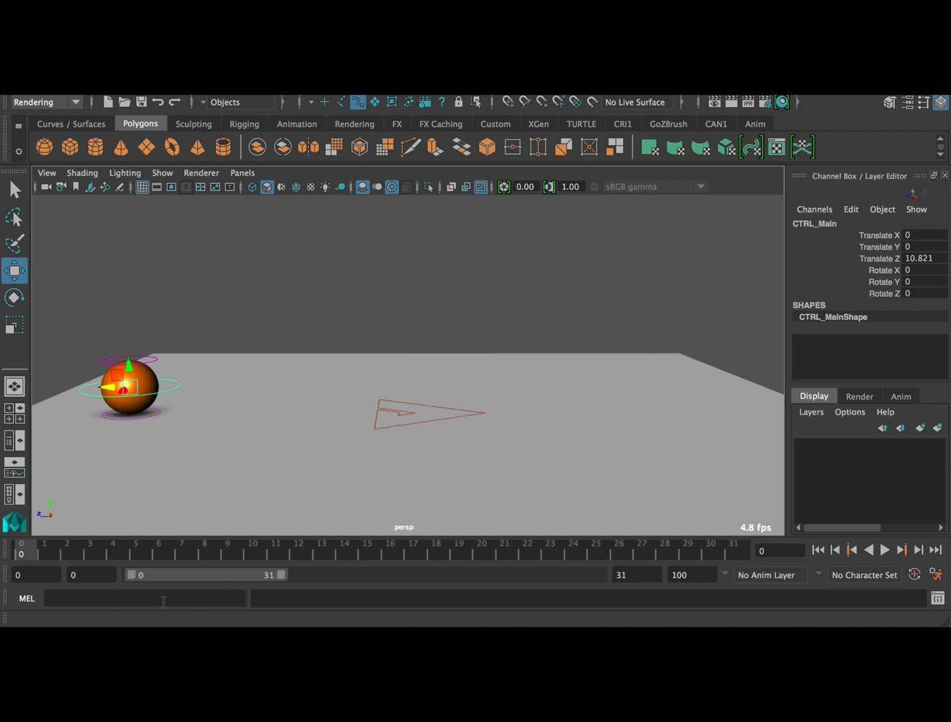
key(s)
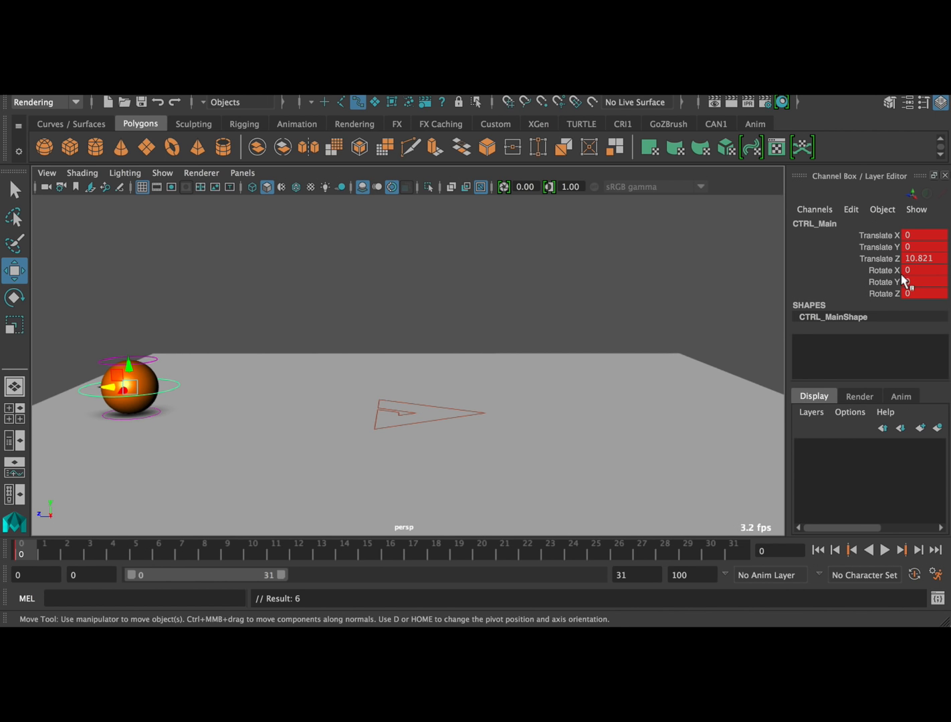
Move CTRL_Main to about -9.981 along Z at frame 30 and key it
key(alt+v)
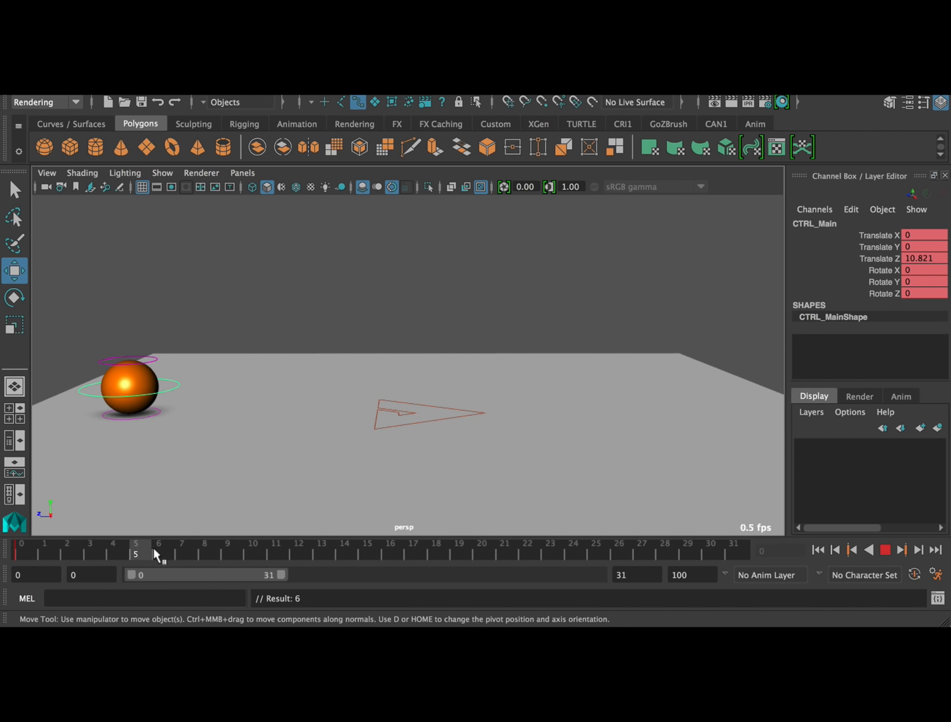
drag(576, 553, 714, 560)
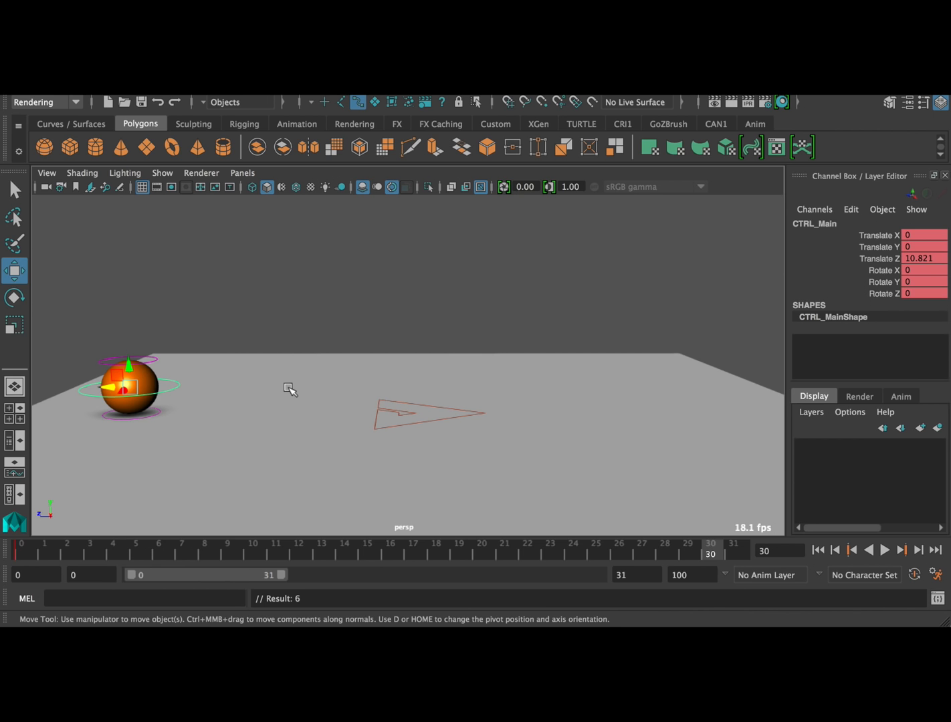
drag(107, 388, 669, 378)
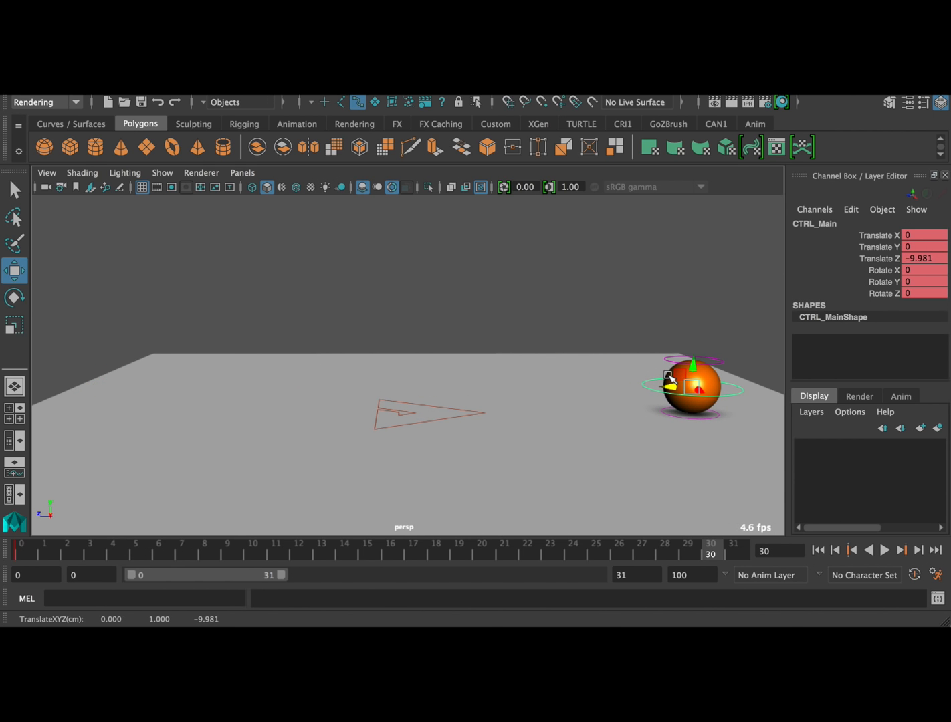
key(s)
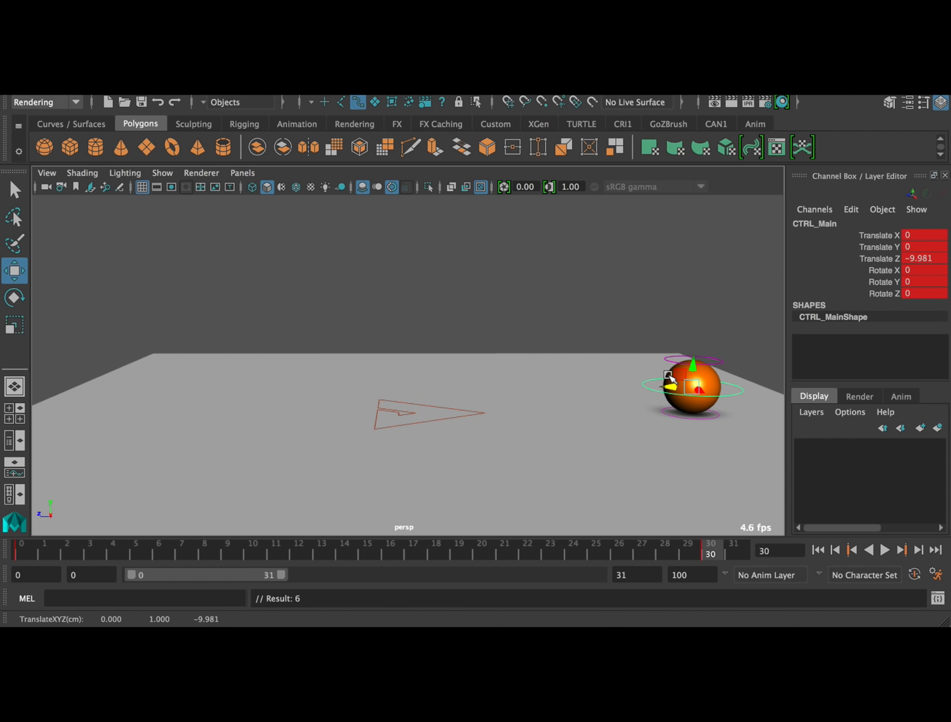
Play back the ball's movement from frame 0 and stop it
click(20, 553)
click(885, 550)
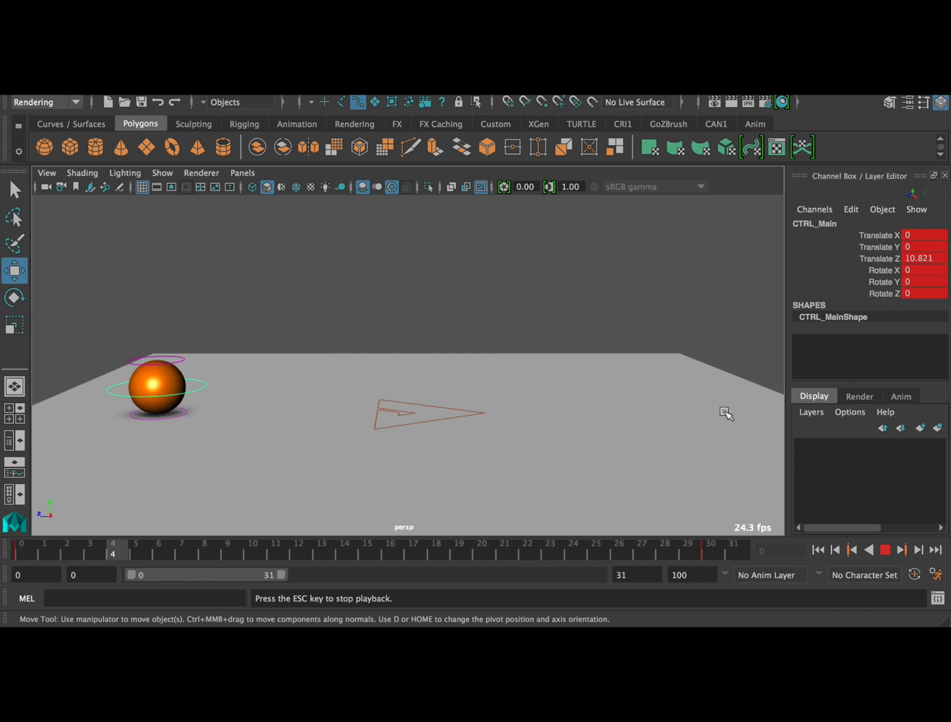
click(885, 550)
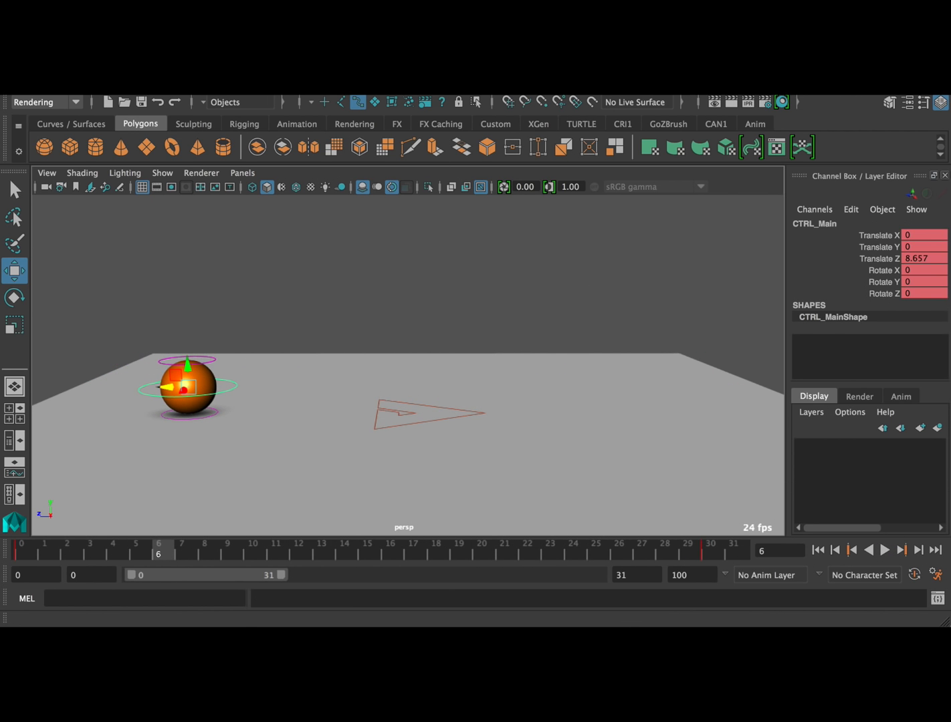
Open the Graph Editor, frame CTRL_Main's animation curves and show only the Translate Z curve
click(301, 89)
mouse_move(339, 105)
click(526, 113)
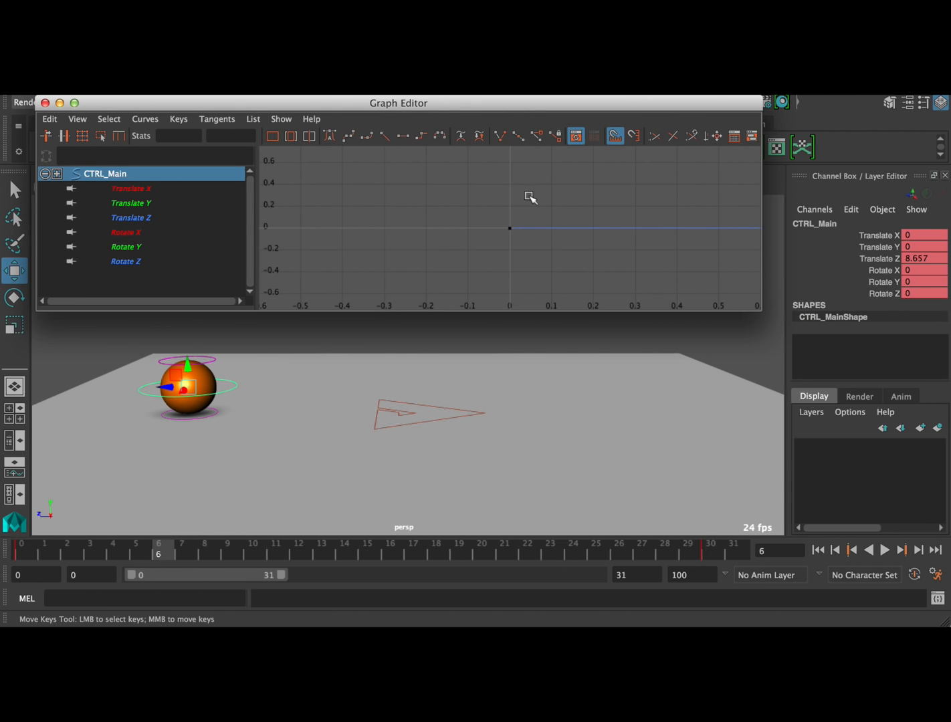
key(f)
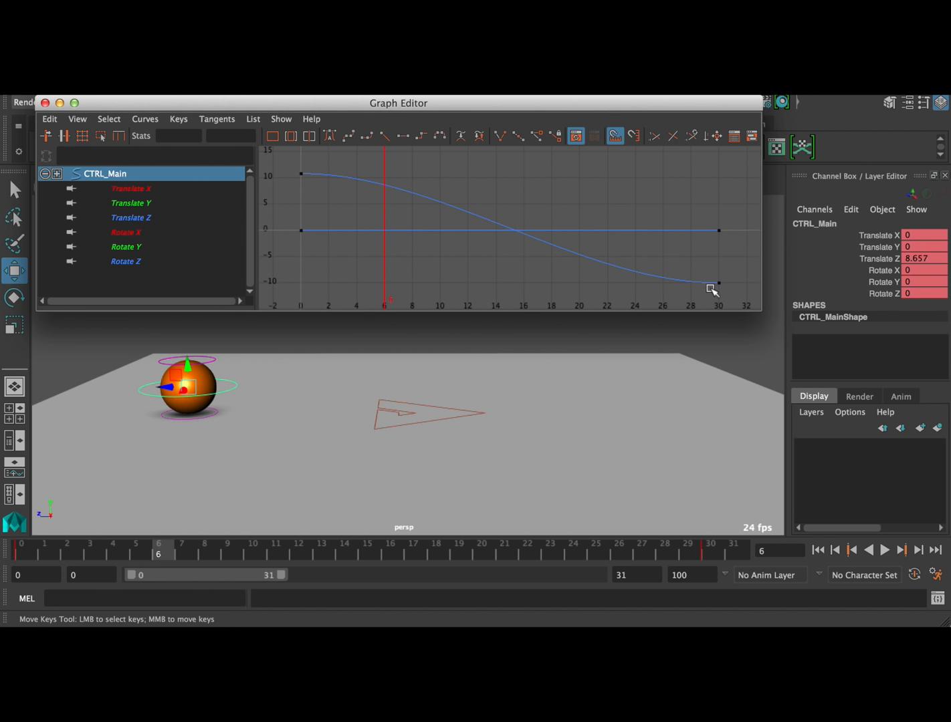
drag(149, 187, 155, 213)
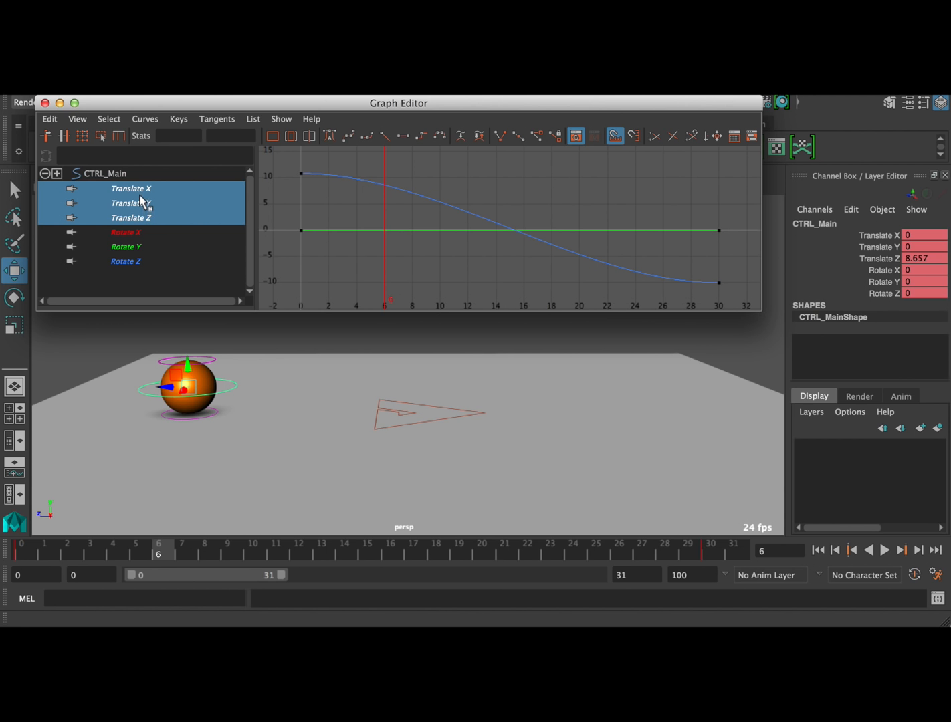
click(158, 217)
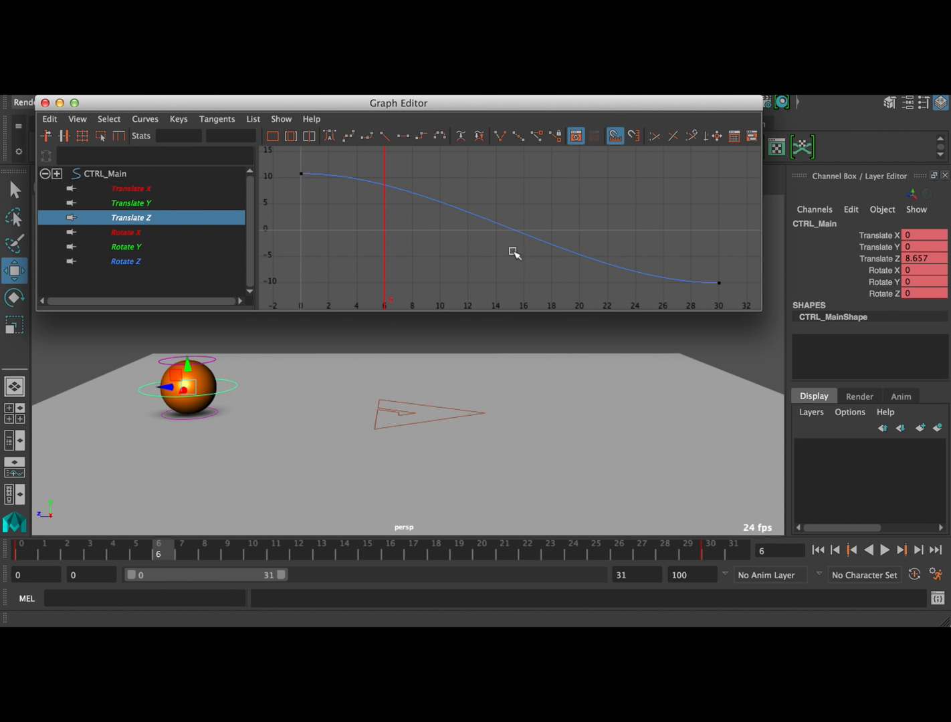
alt+right_drag(593, 253, 585, 250)
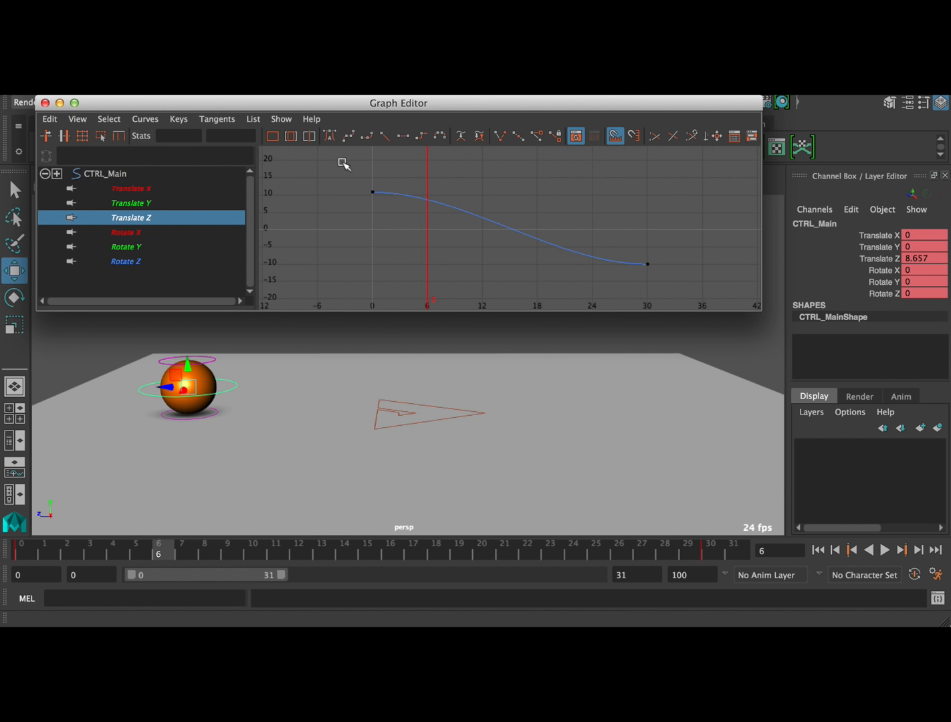
Apply linear tangents to CTRL_Main's Translate Z curve and play back the ball's movement from frame 0
click(385, 137)
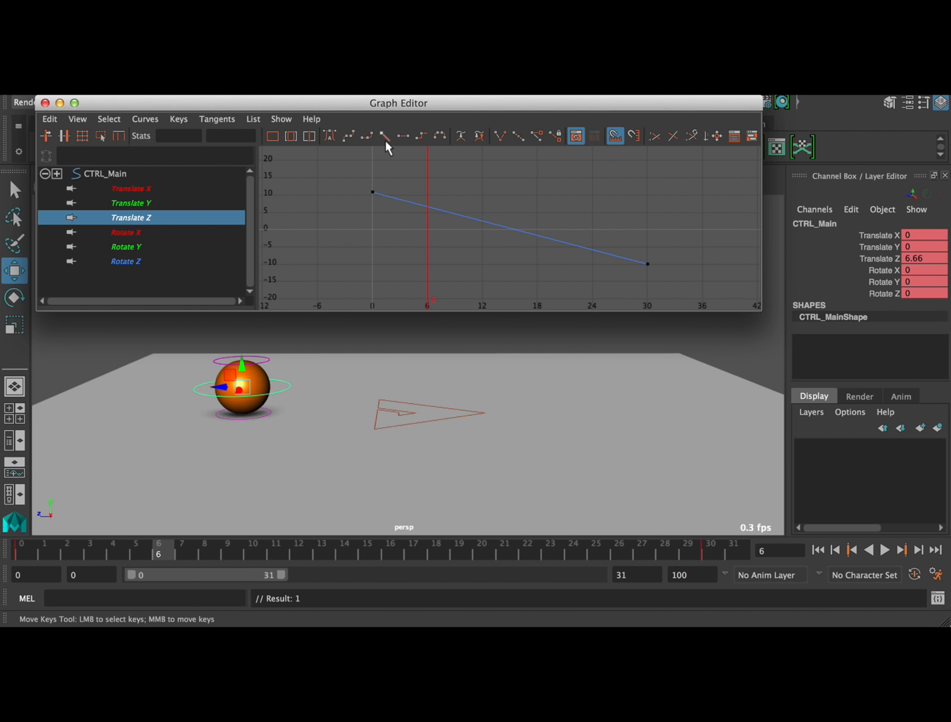
click(25, 553)
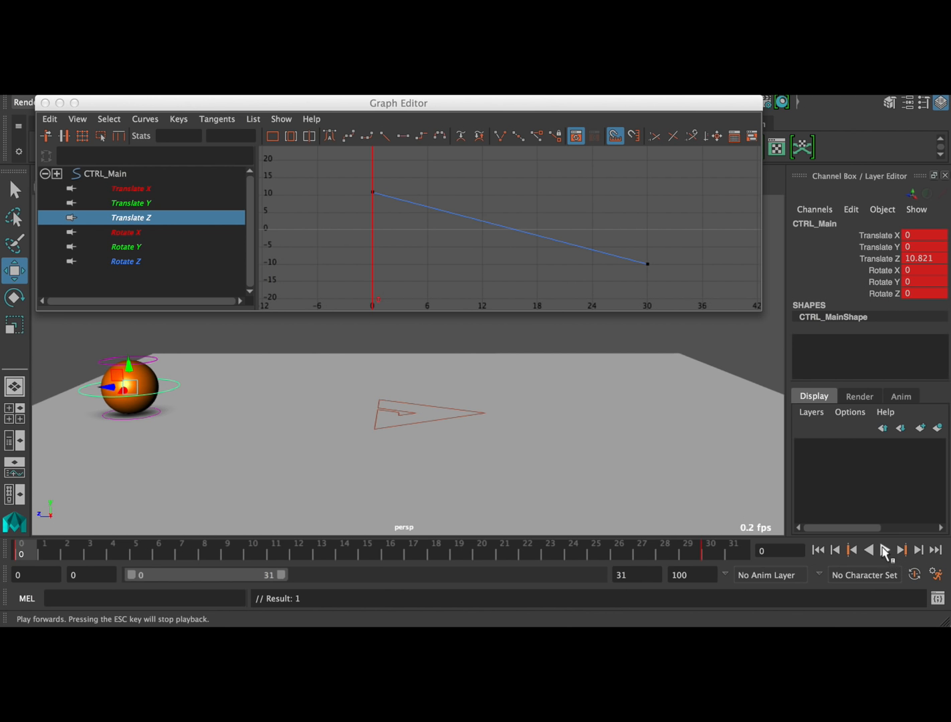
click(885, 550)
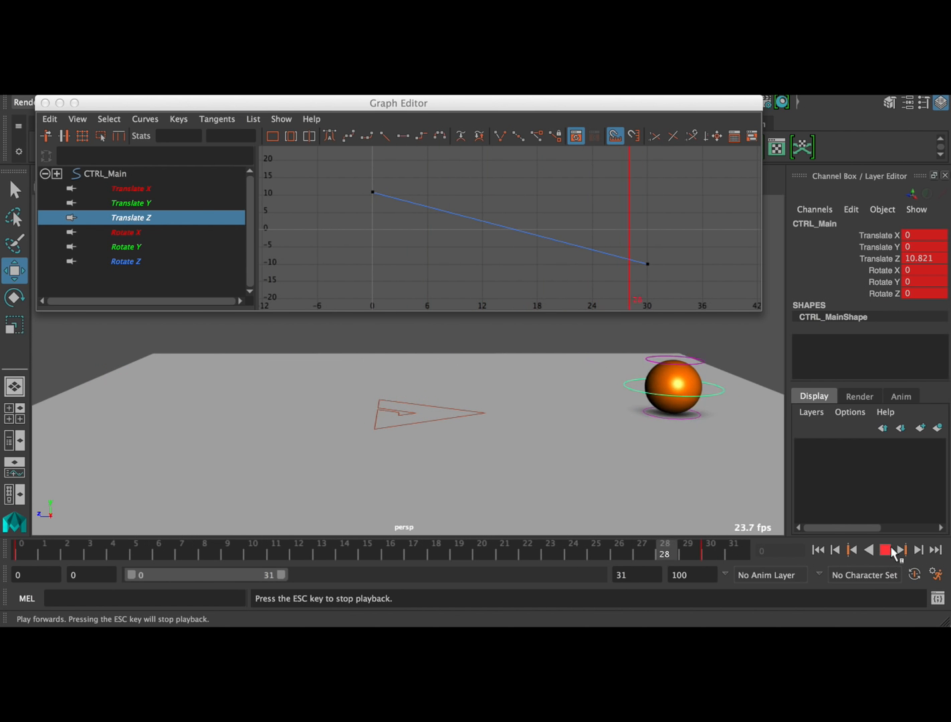
click(892, 551)
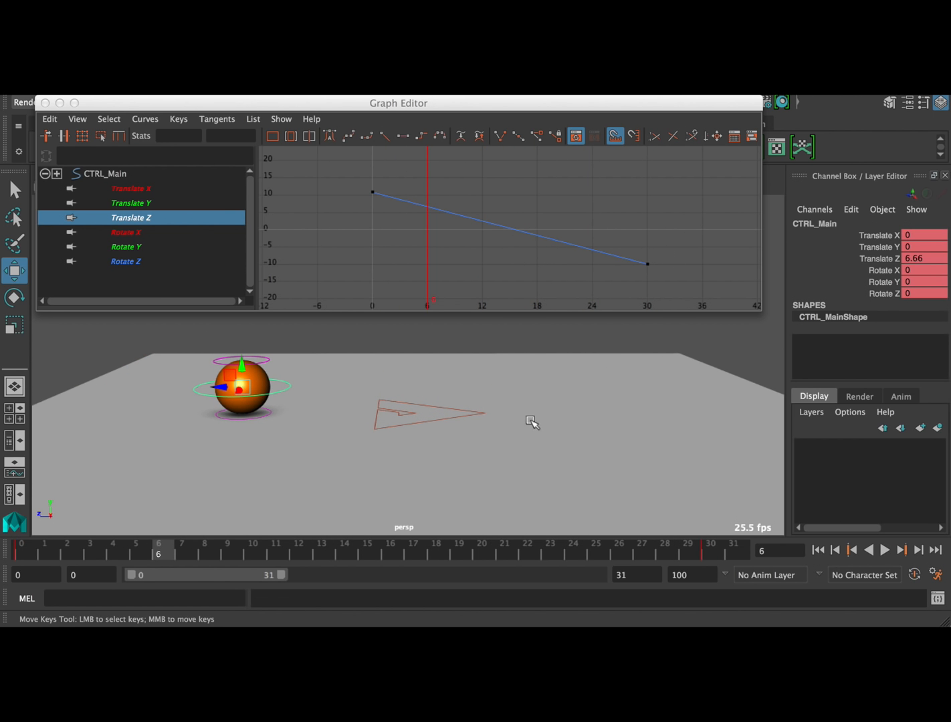
Apply an auto tangent to the frame 30 key of the Translate Z curve and play back the ball easing to a stop
drag(667, 238, 635, 273)
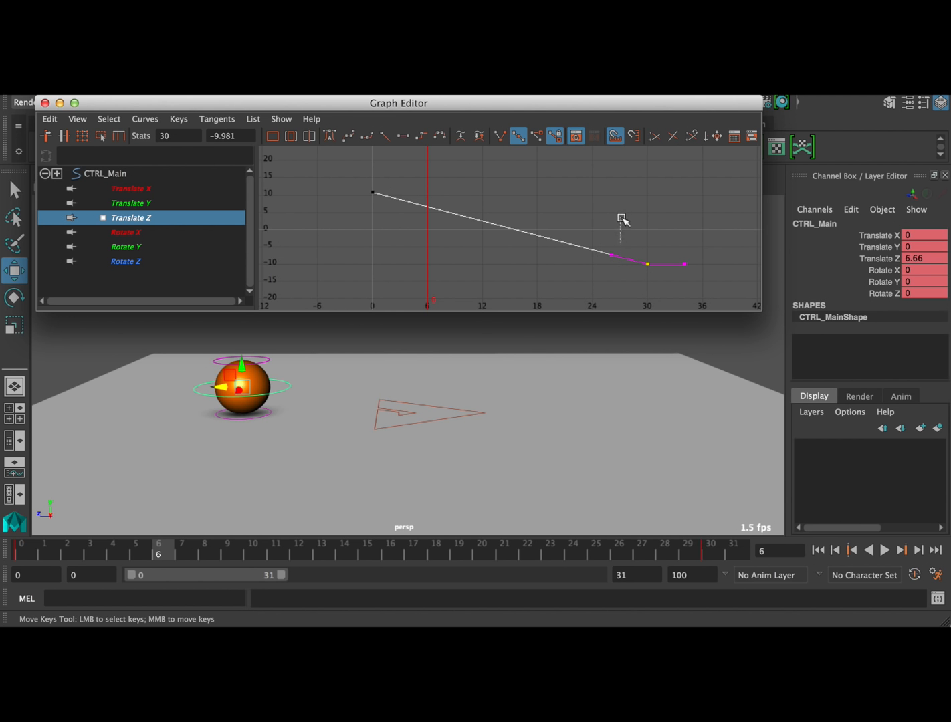
click(619, 239)
drag(638, 202, 683, 299)
click(331, 136)
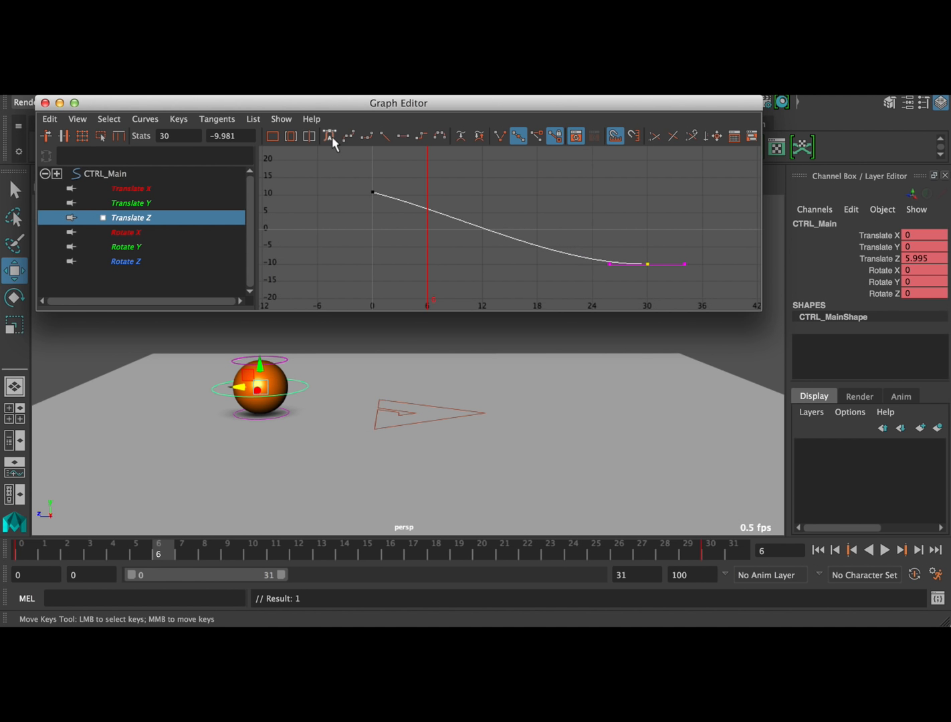
click(65, 557)
click(885, 550)
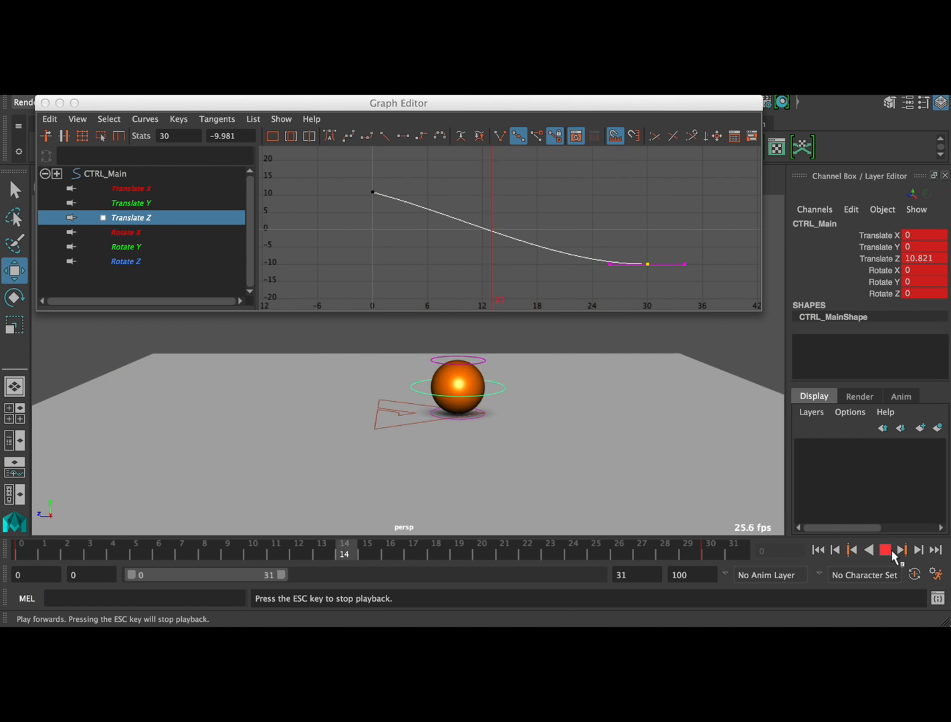
click(888, 551)
Steepen the frame 0 key's outgoing tangent downward on the Translate Z curve and play back the faster start from frame 0
click(337, 195)
drag(336, 196, 404, 213)
middle_drag(452, 182, 448, 196)
click(25, 555)
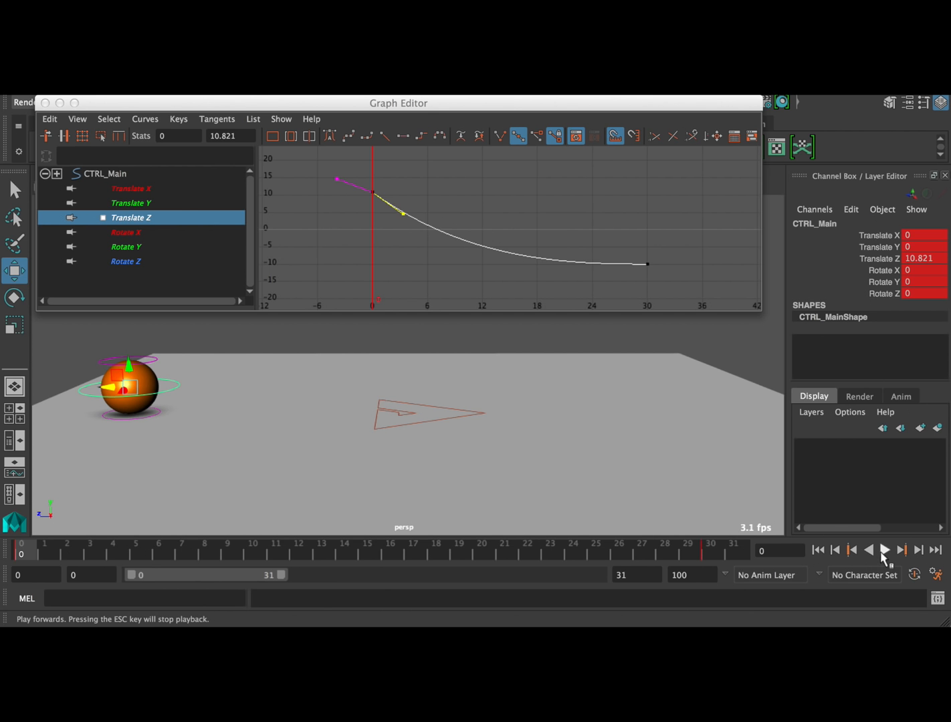
click(882, 552)
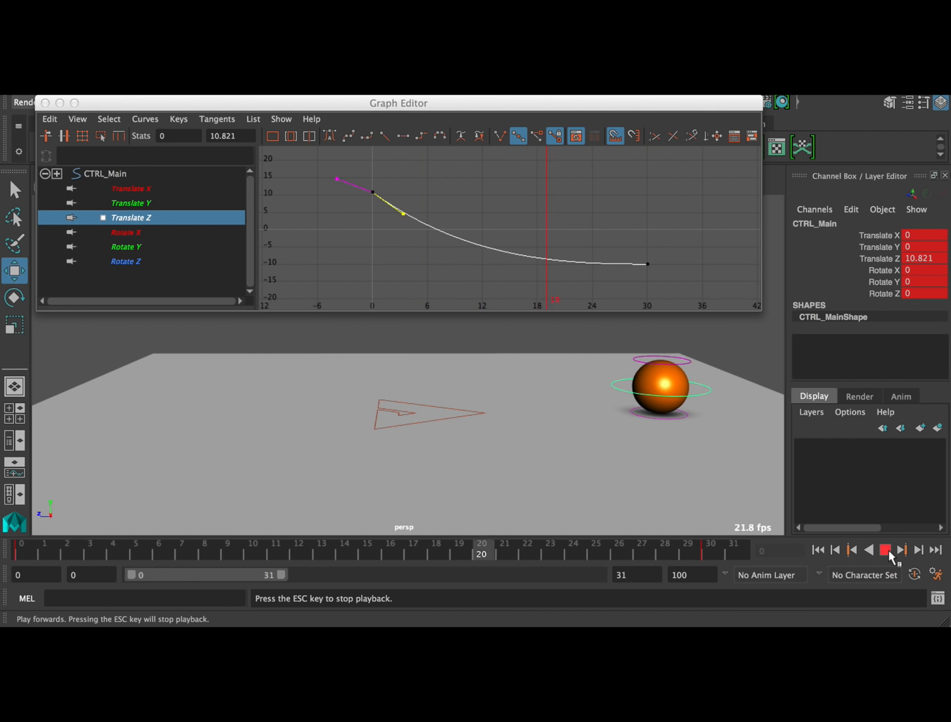
click(887, 552)
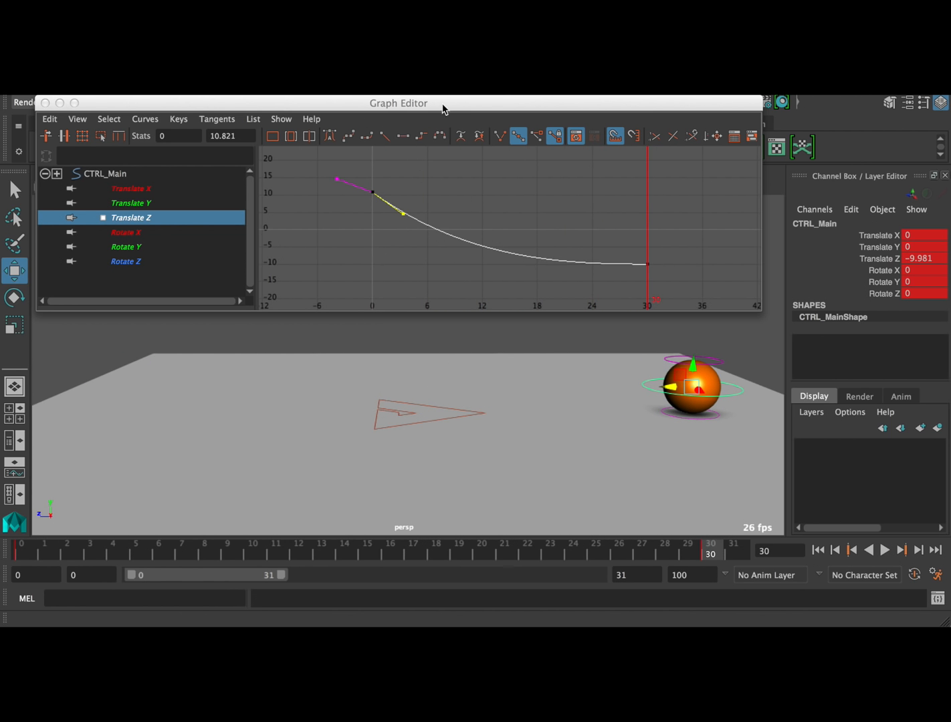
Swing the frame 0 key's outgoing tangent upward so the Translate Z curve rises before falling, and play back from frame 0
drag(426, 105, 452, 118)
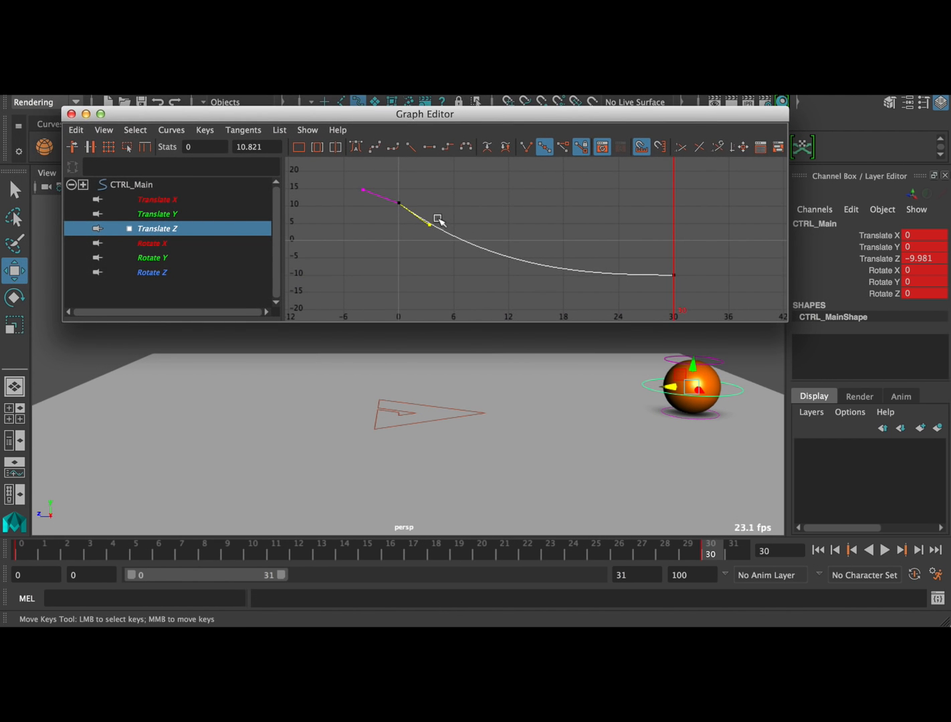
middle_drag(437, 217, 422, 102)
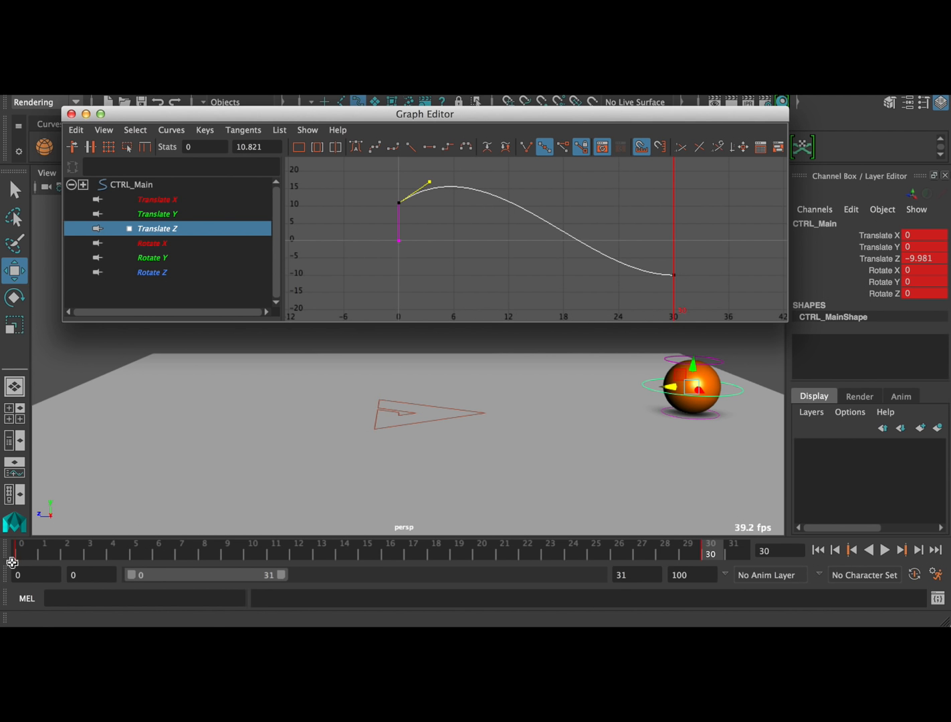
click(16, 557)
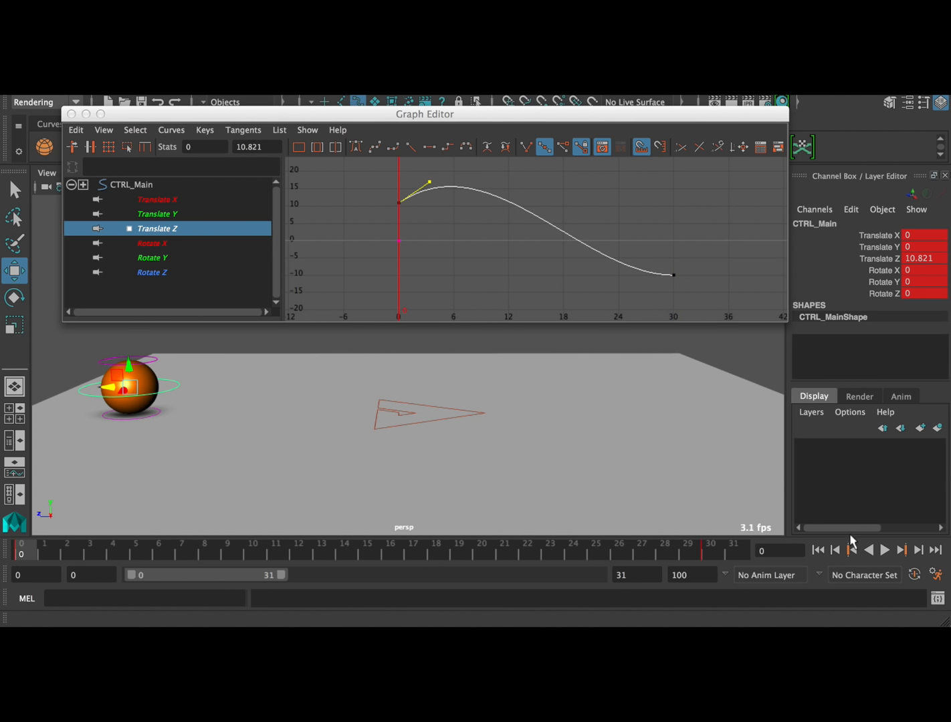
click(884, 551)
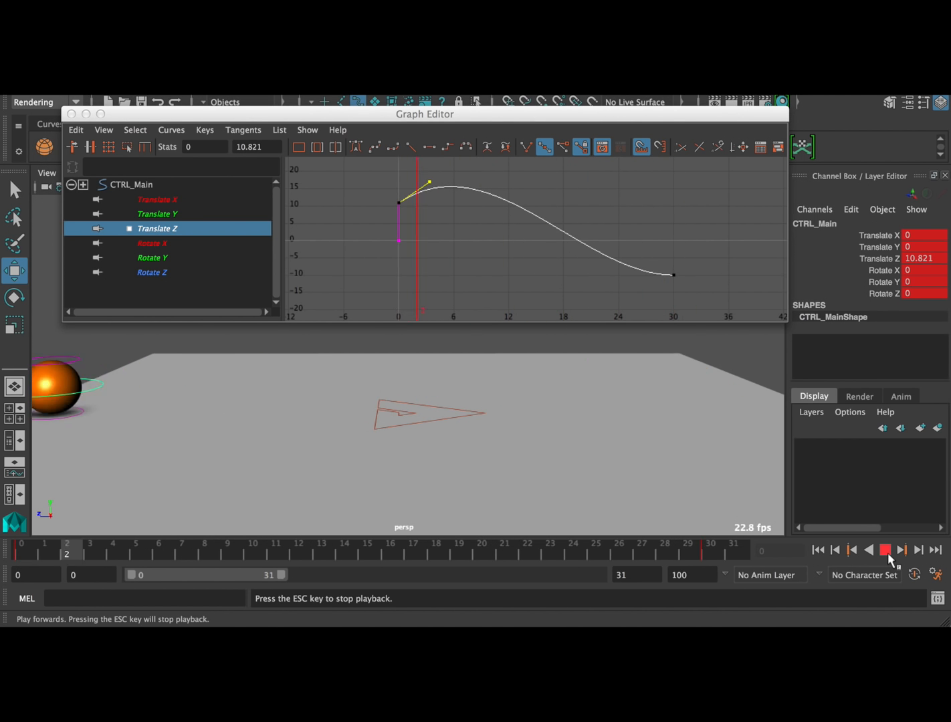
click(886, 551)
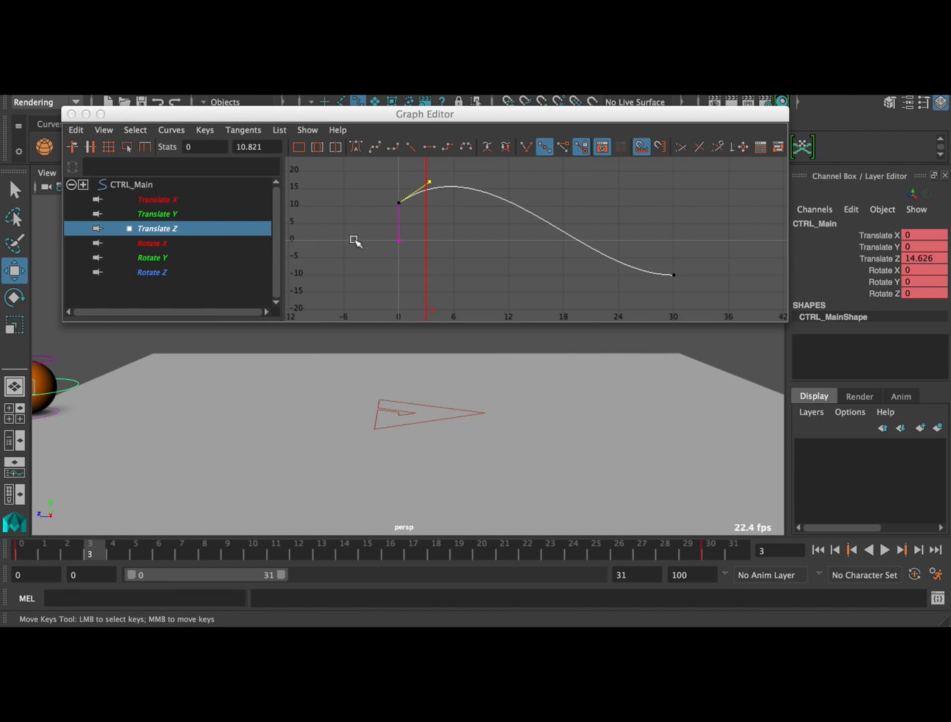
Delete all of CTRL_Main's translate and rotate keys and close the Graph Editor
drag(204, 199, 194, 273)
drag(365, 291, 791, 131)
key(Delete)
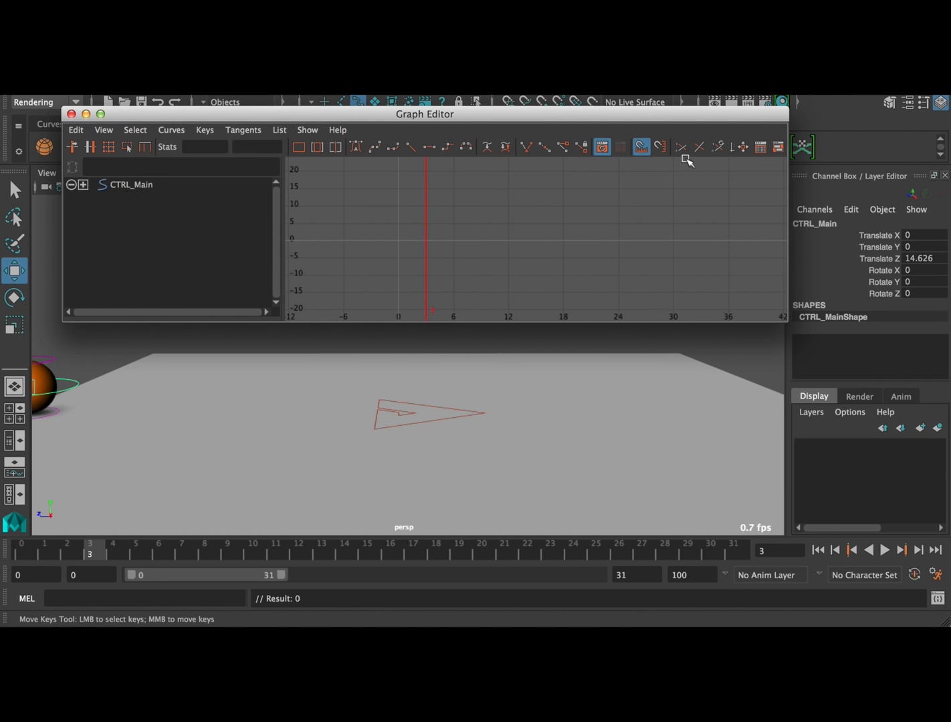
click(71, 114)
At frame 0, move the ball's CTRL_Main control to about 12.839 along Z
alt+right_drag(392, 360, 305, 357)
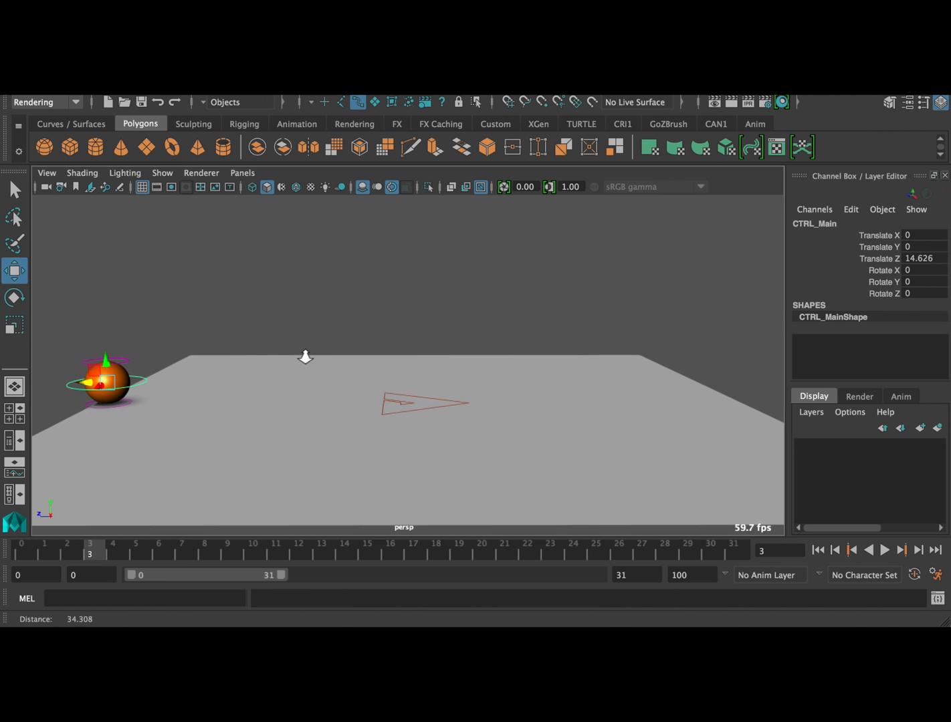
click(30, 548)
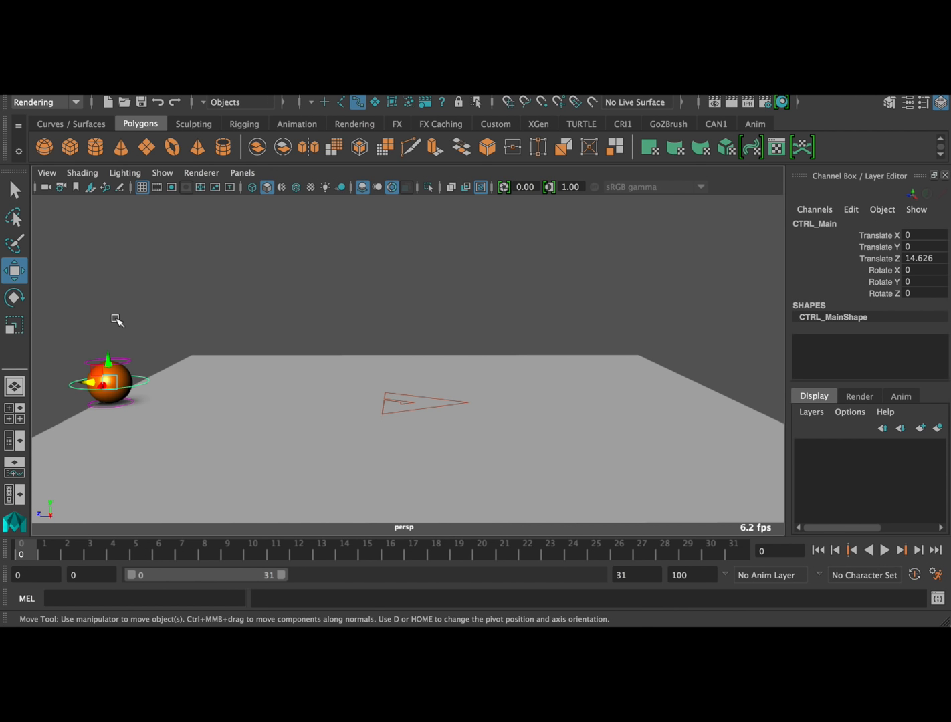
drag(88, 383, 127, 381)
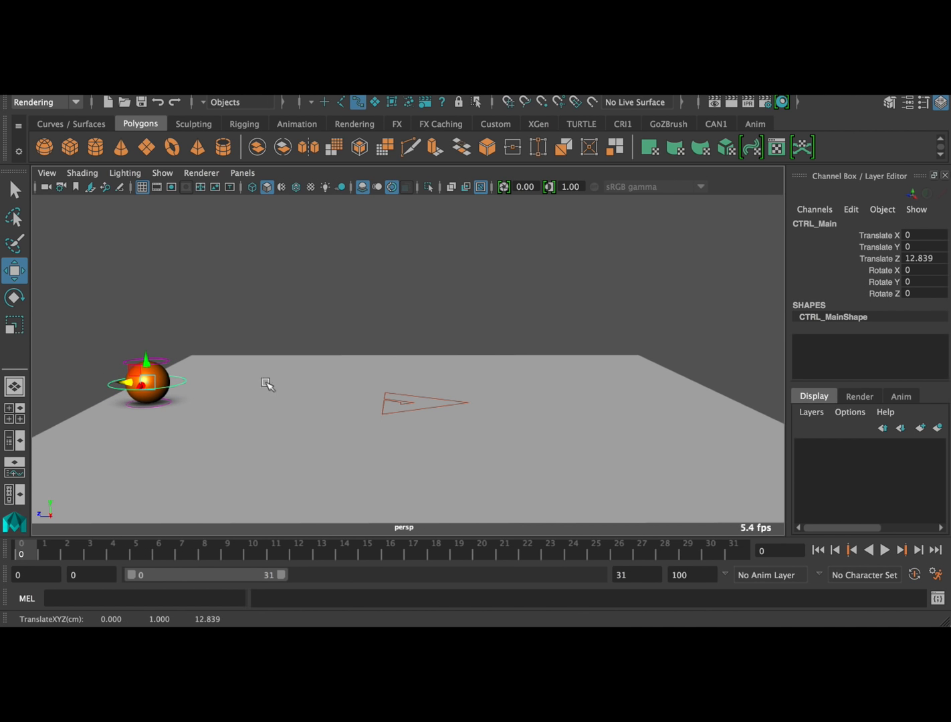
alt+drag(381, 350, 533, 317)
mouse_move(494, 365)
alt+mouse_down()
mouse_move(505, 348)
mouse_move(492, 354)
alt+mouse_up()
Raise CTRL_Main to about 7.889 along Y in the side view and key it at frame 0
key(space)
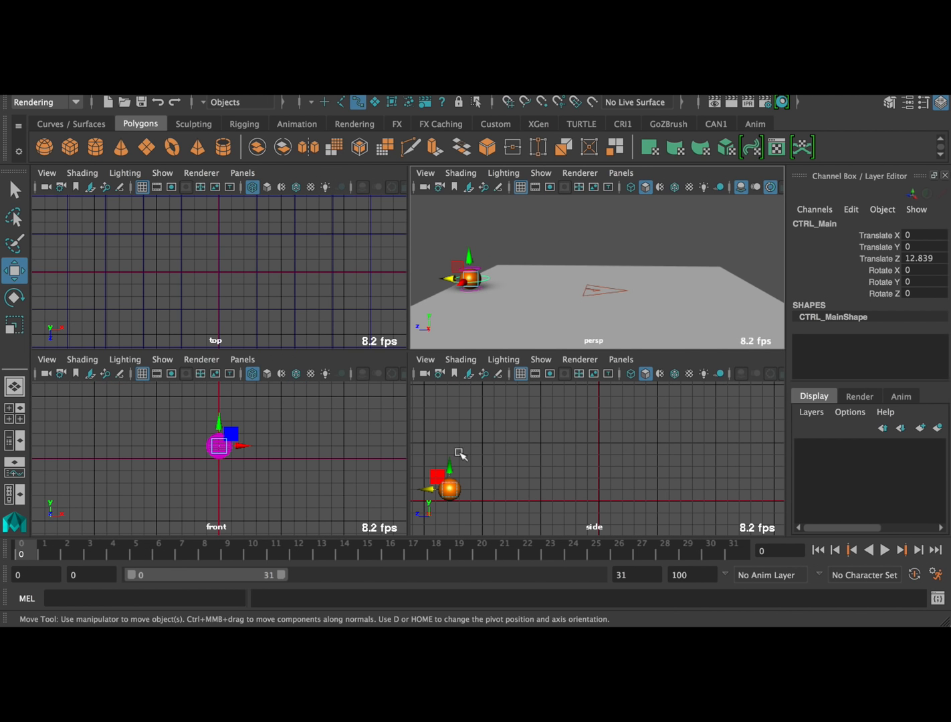
drag(451, 471, 452, 380)
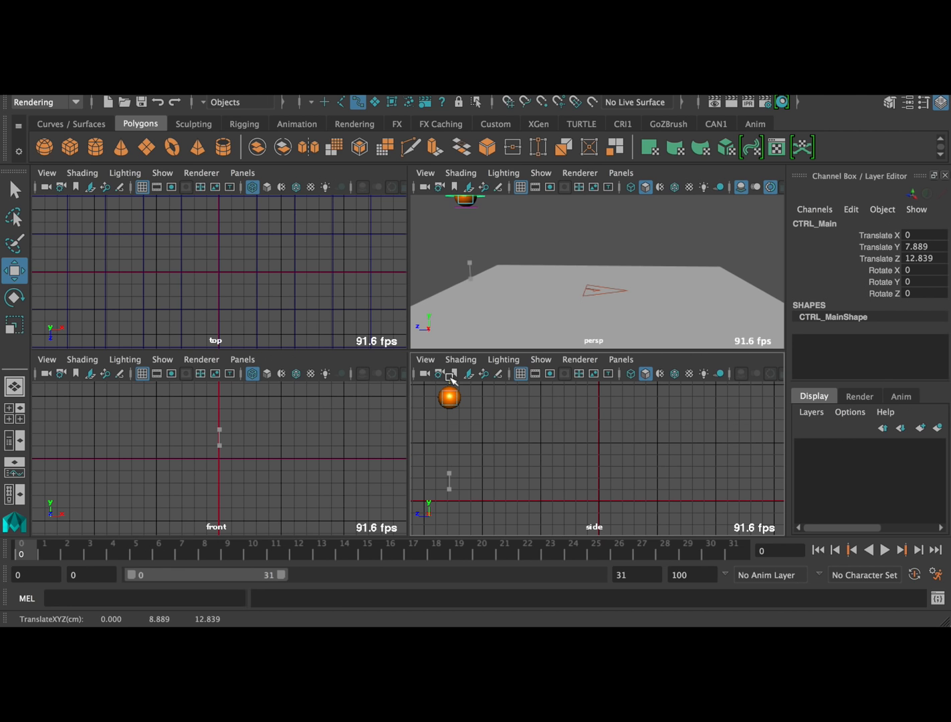
key(space)
mouse_move(501, 355)
alt+mouse_down()
mouse_move(511, 348)
mouse_move(504, 358)
alt+mouse_up()
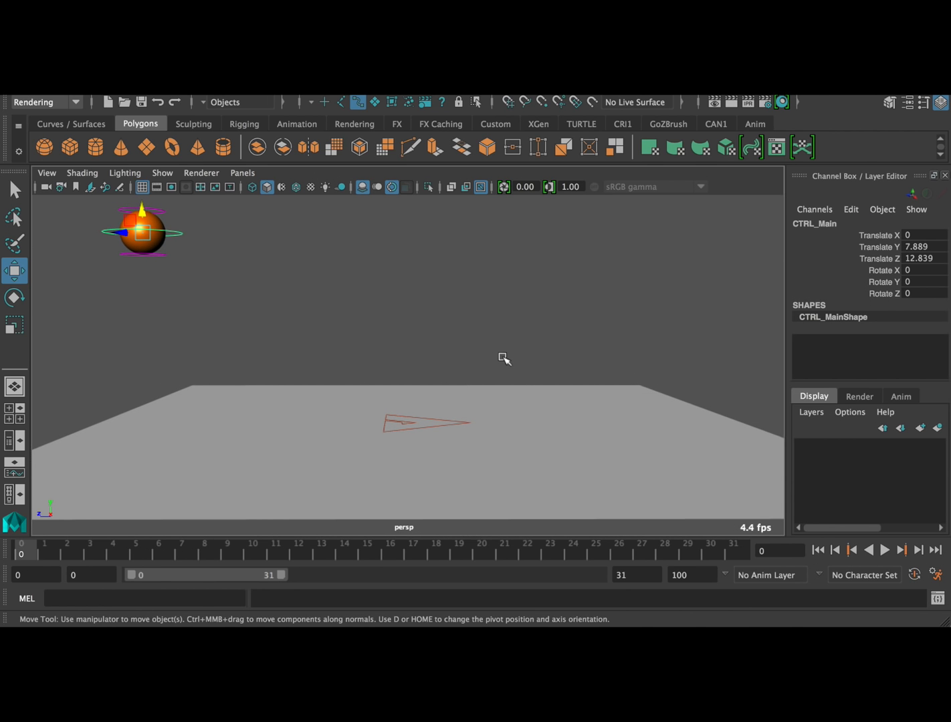
key(s)
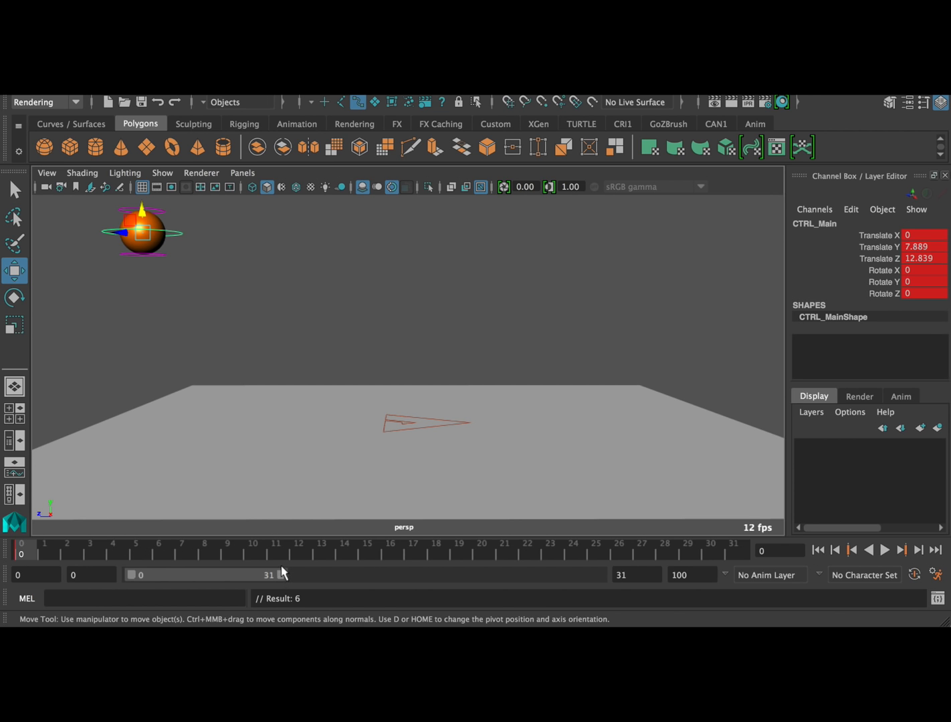
At frame 10, set CTRL_Main's Translate Y to 0, move it to about 6.662 along Z, and key it
click(258, 552)
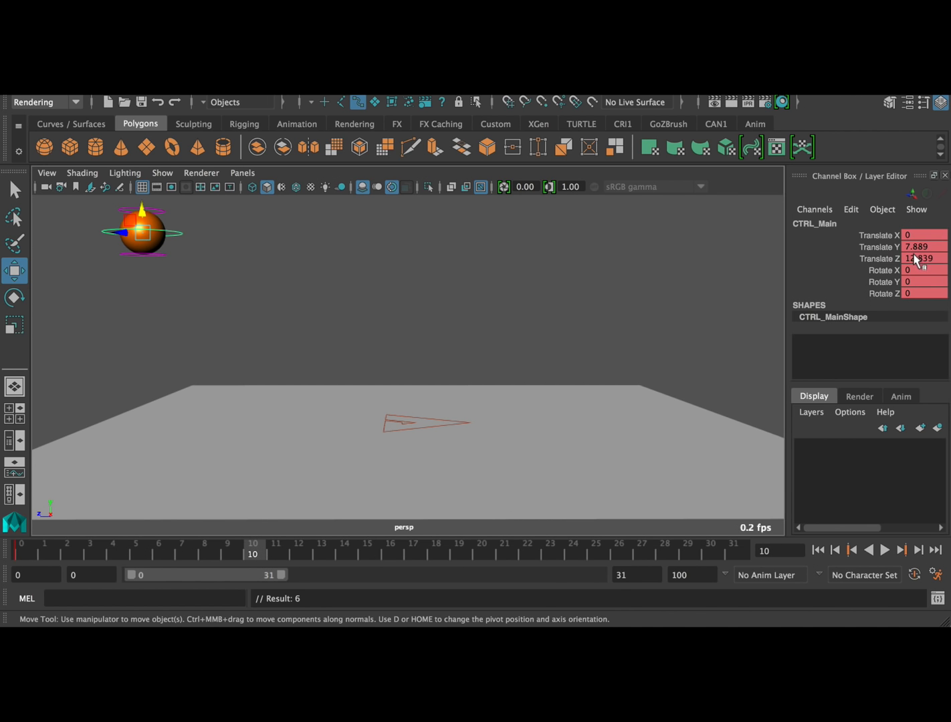
text(0)
key(Return)
drag(134, 404, 263, 402)
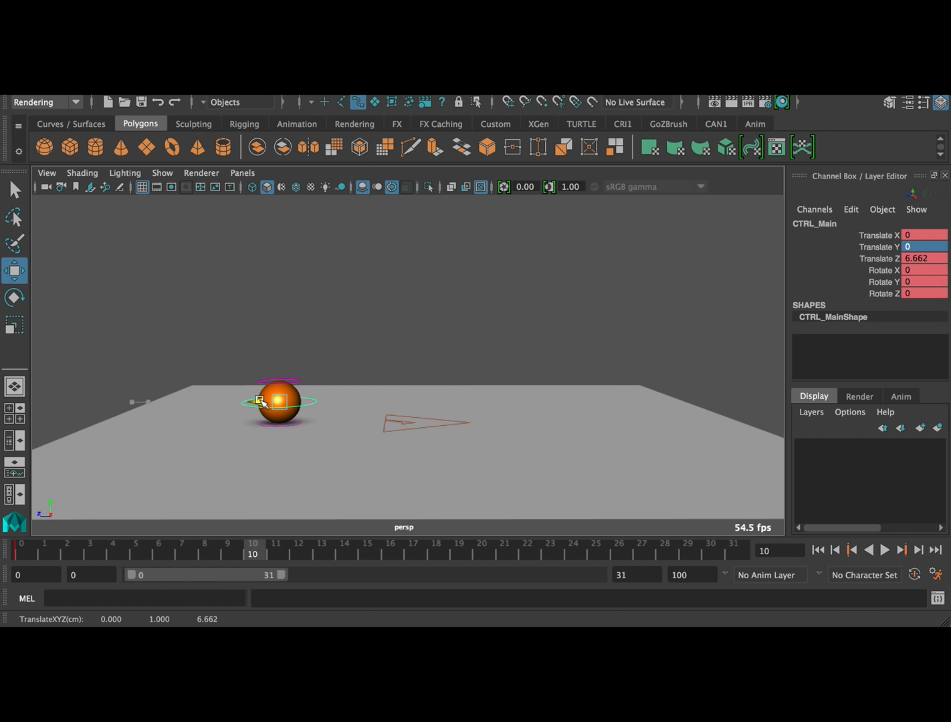
key(s)
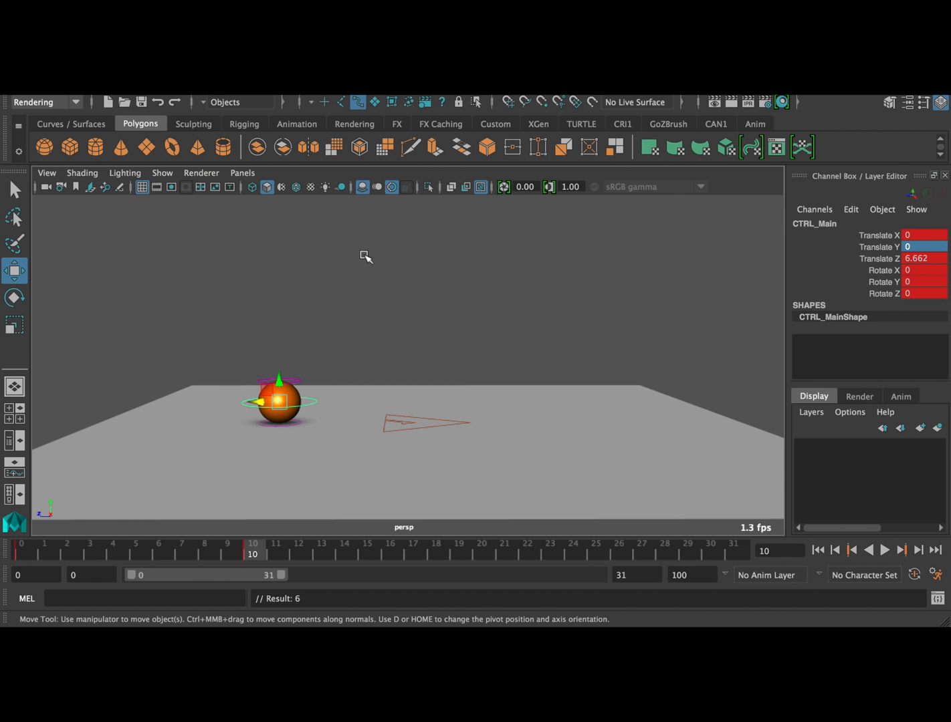
At frame 18, move CTRL_Main to about 5.91 along Y and 2.158 along Z, key it, and check the first three poses
click(432, 550)
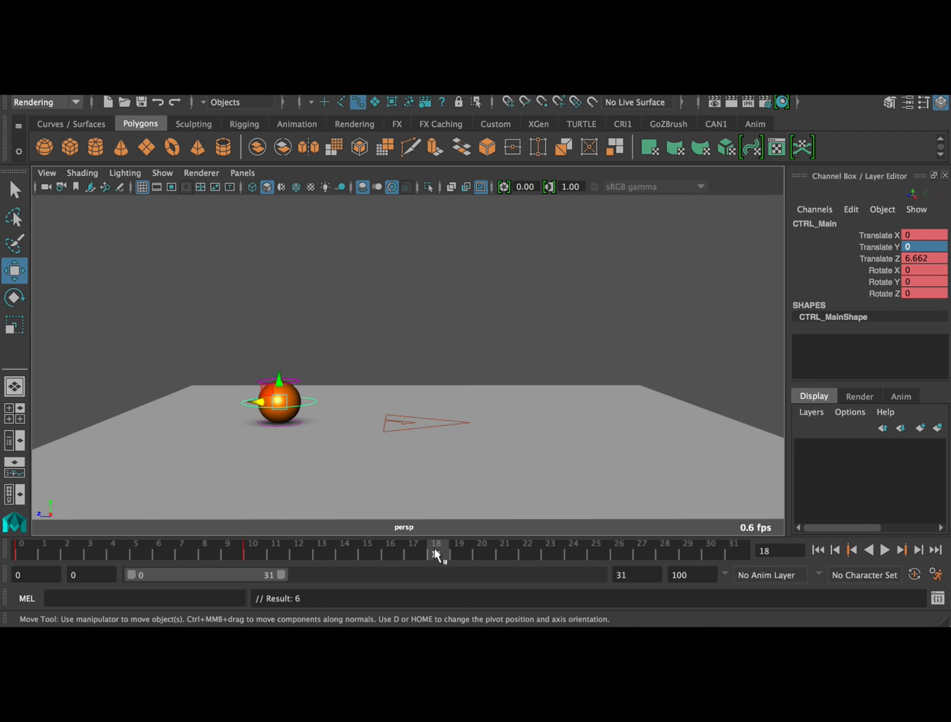
drag(259, 401, 381, 252)
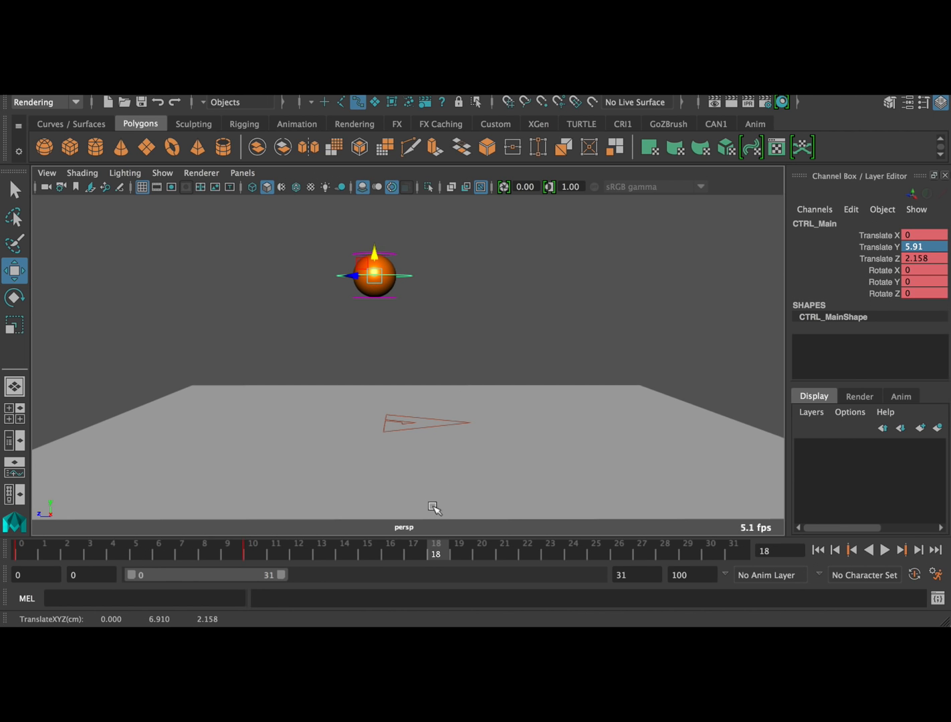
key(s)
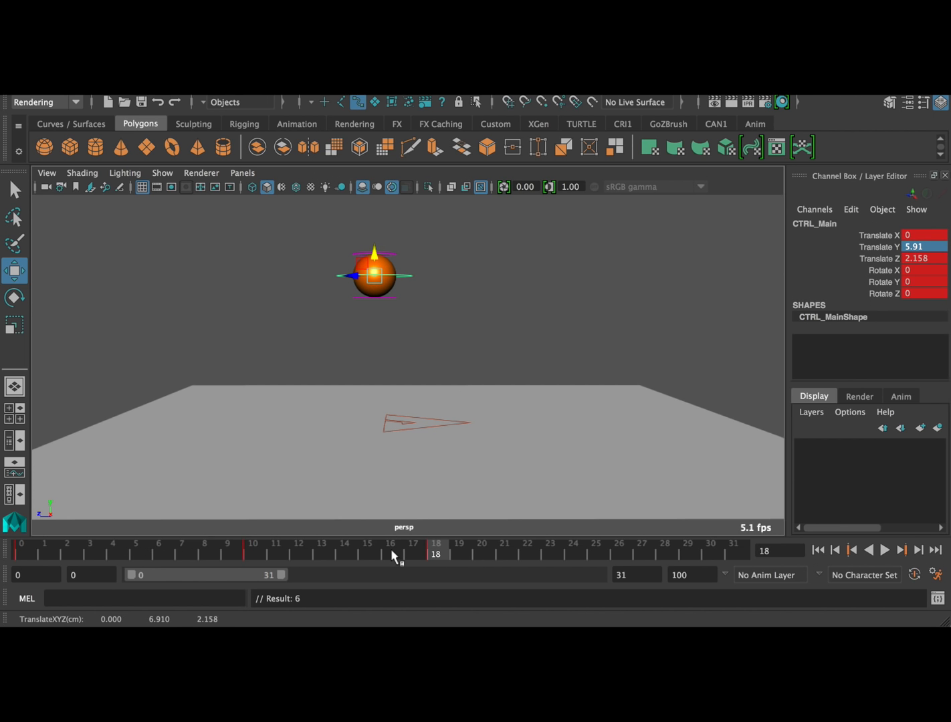
click(21, 551)
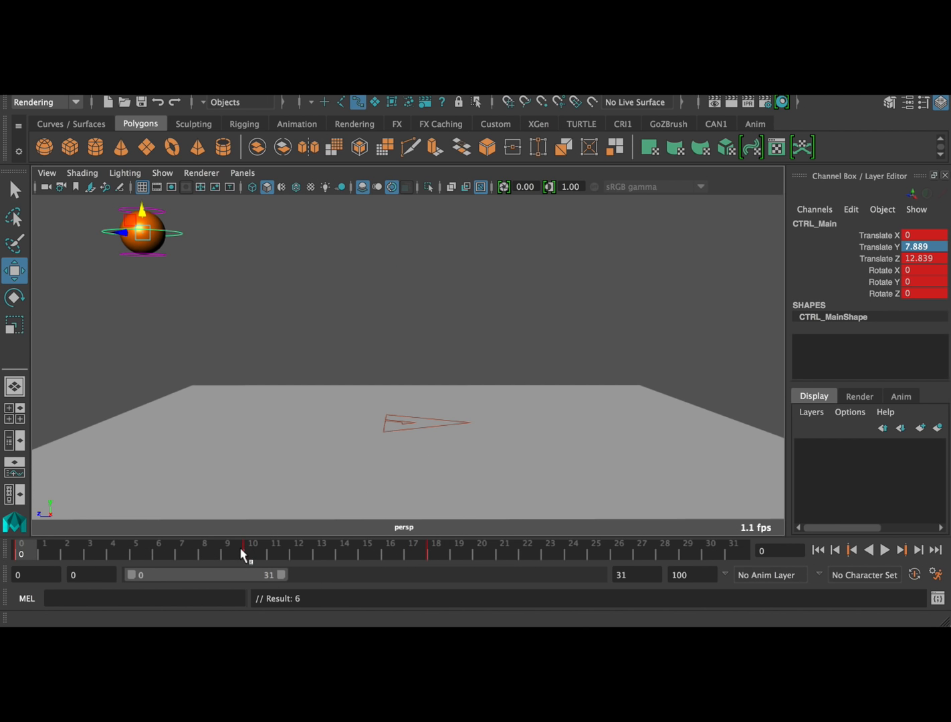
click(252, 553)
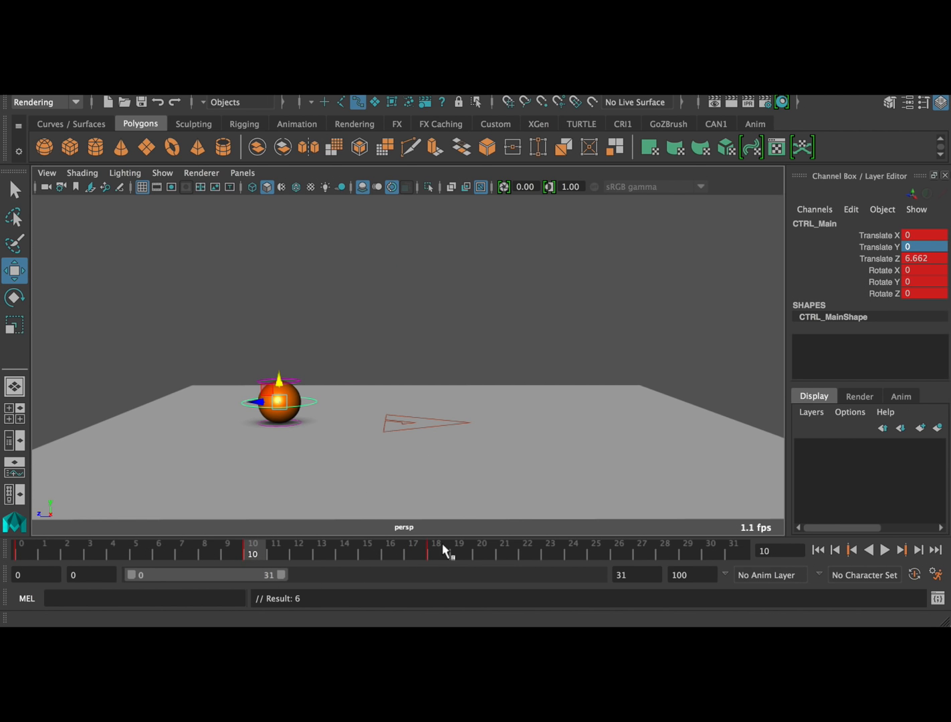
click(438, 549)
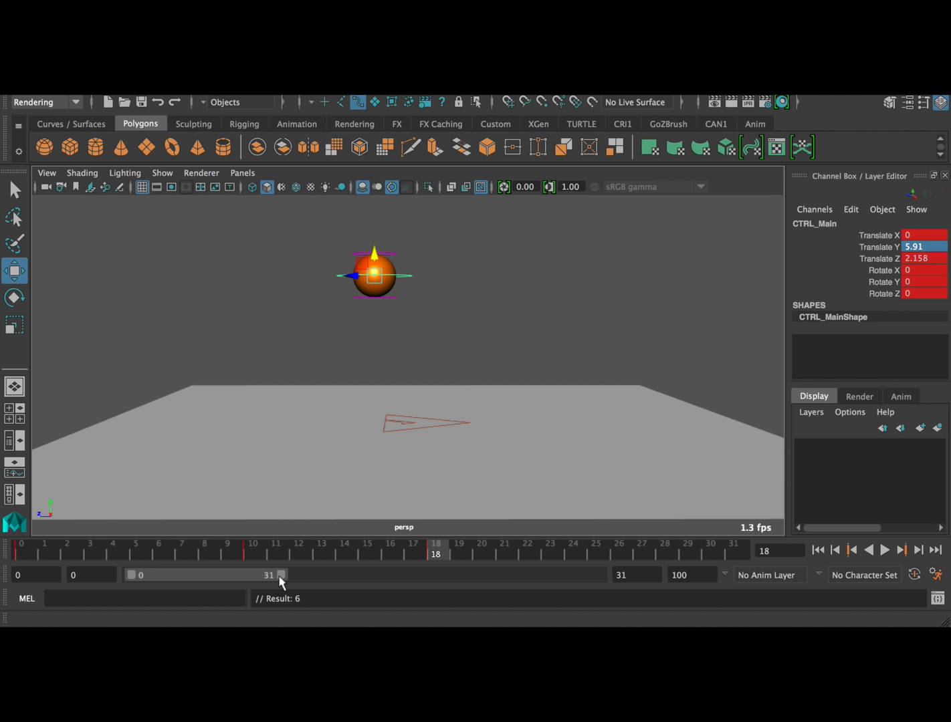
Extend the visible time range to frame 67 and key CTRL_Main at frame 26 with Translate Y 0 and Translate Z about -0.662
drag(282, 573, 459, 577)
mouse_move(18, 549)
mouse_down()
mouse_move(250, 559)
mouse_move(215, 559)
mouse_up()
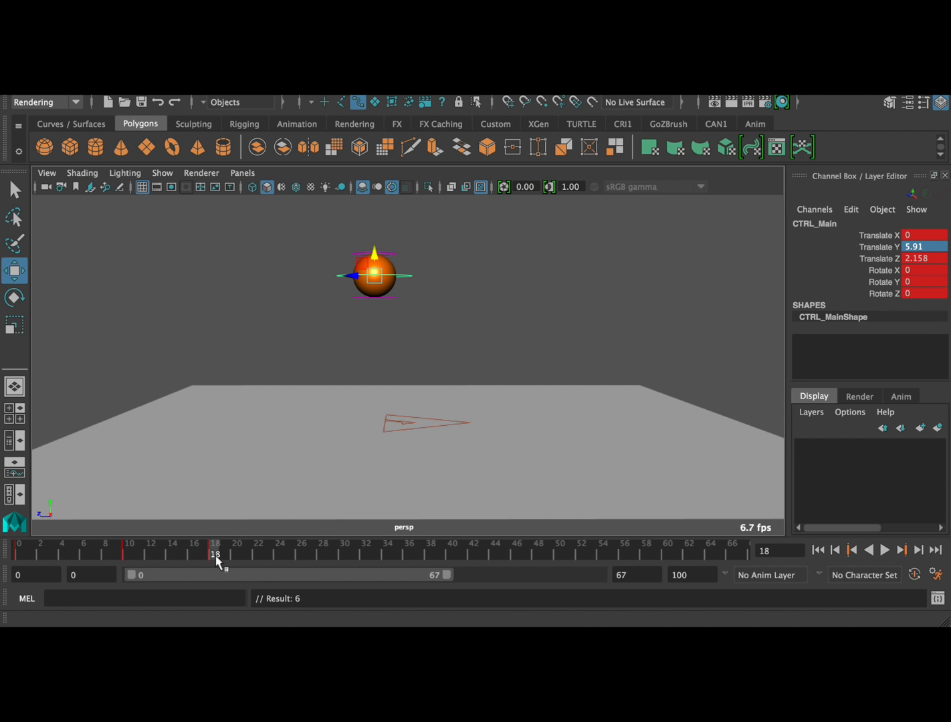
mouse_move(278, 551)
mouse_down()
mouse_move(261, 553)
mouse_move(304, 560)
mouse_up()
text(0)
key(Return)
drag(352, 401, 413, 400)
key(s)
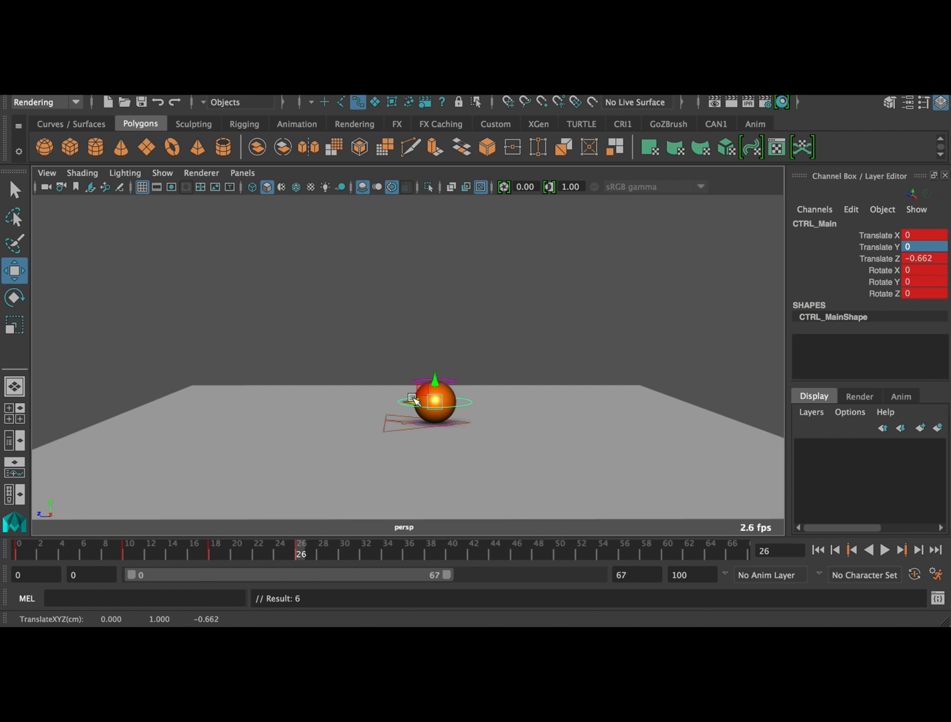
At frame 33, move CTRL_Main to about 3.286 along Y and -3.139 along Z and key this lower bounce peak
key(alt+v)
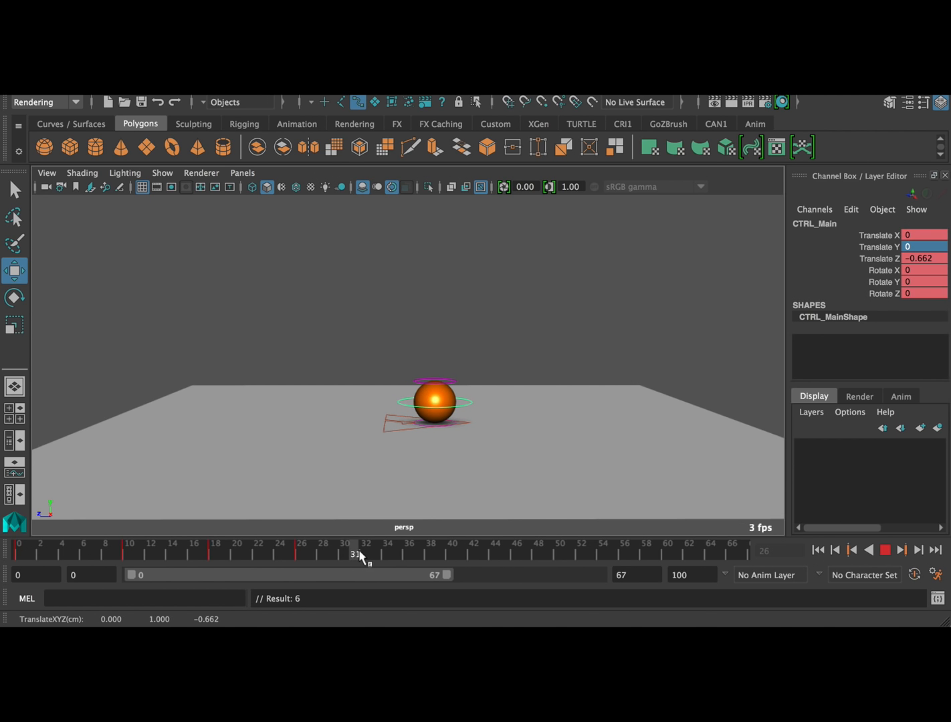
key(alt+v)
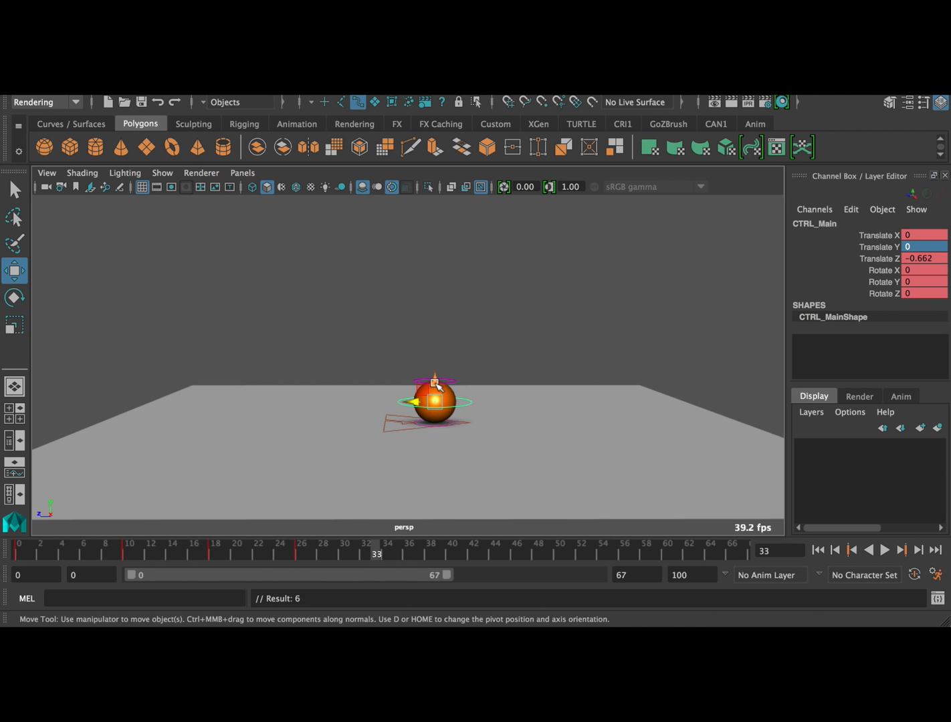
drag(420, 401, 486, 309)
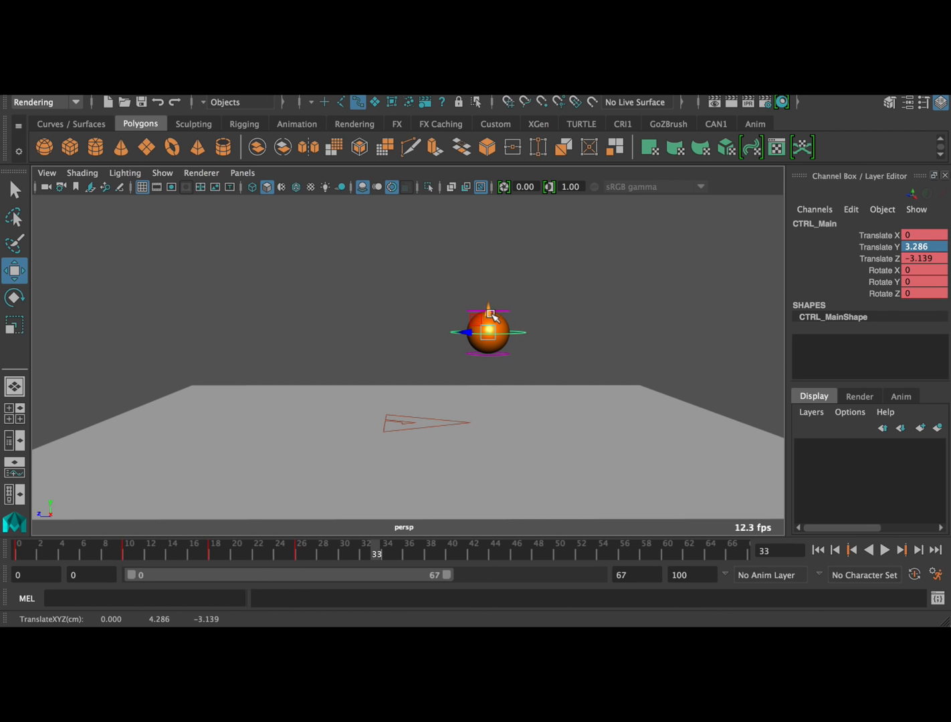
key(s)
At frame 39, set CTRL_Main's Translate Y to 0, move it to about -5.756 along Z, and key it
drag(388, 553, 444, 554)
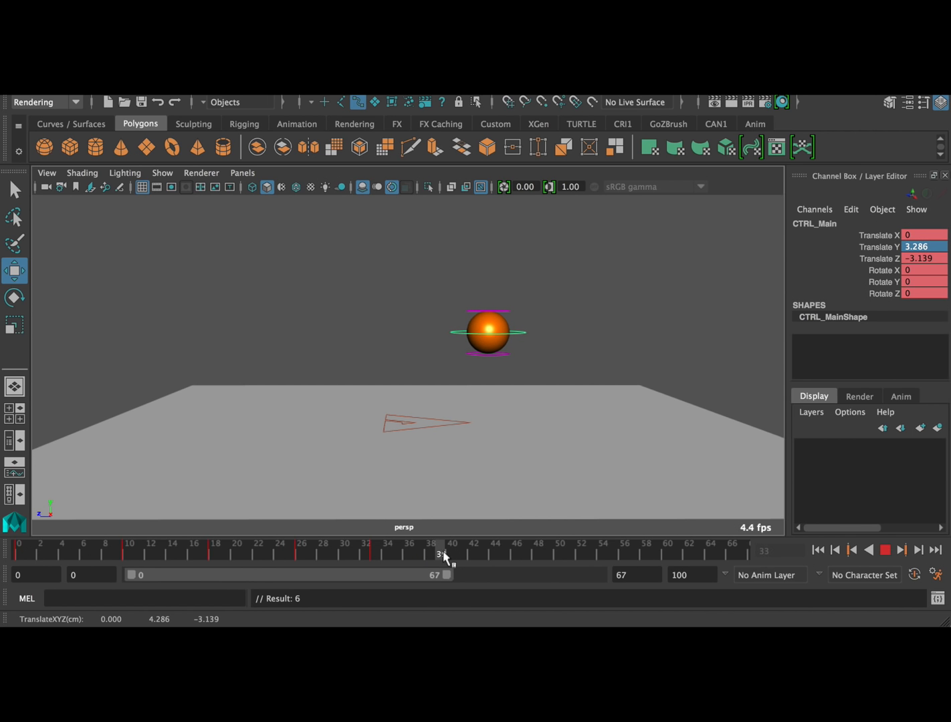
click(917, 246)
text(0)
key(Return)
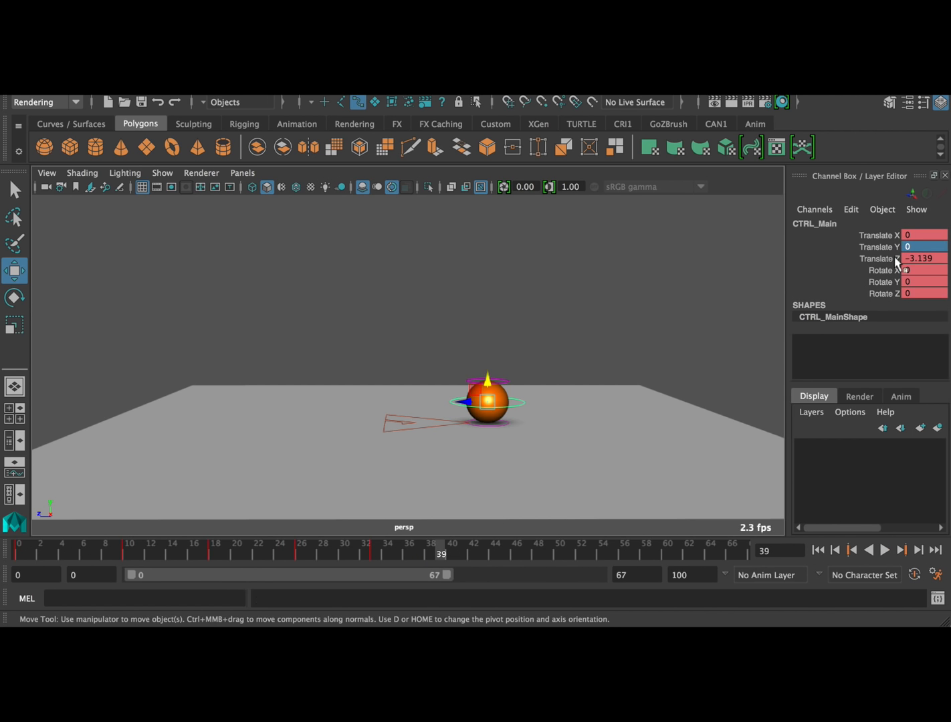
drag(464, 402, 518, 399)
key(s)
At frame 43, move CTRL_Main to about 1.547 along Y and -6.961 along Z and key it
drag(446, 551, 484, 555)
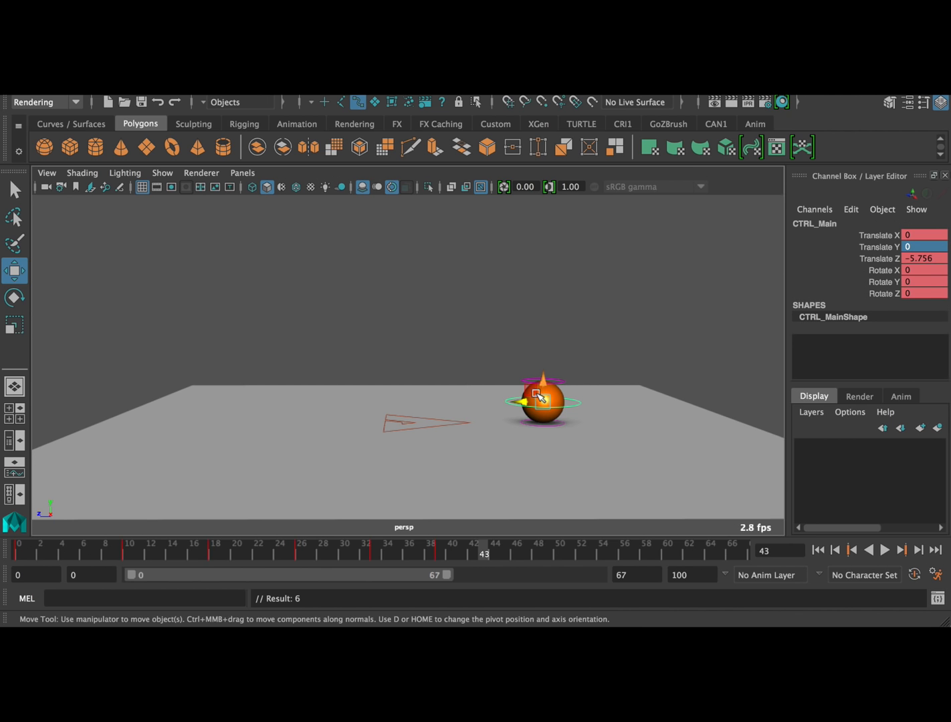
drag(527, 401, 569, 346)
key(s)
key(alt+v)
At frame 47, set CTRL_Main's Translate Y to 0, move it to about -9.201 along Z, and key it
click(524, 554)
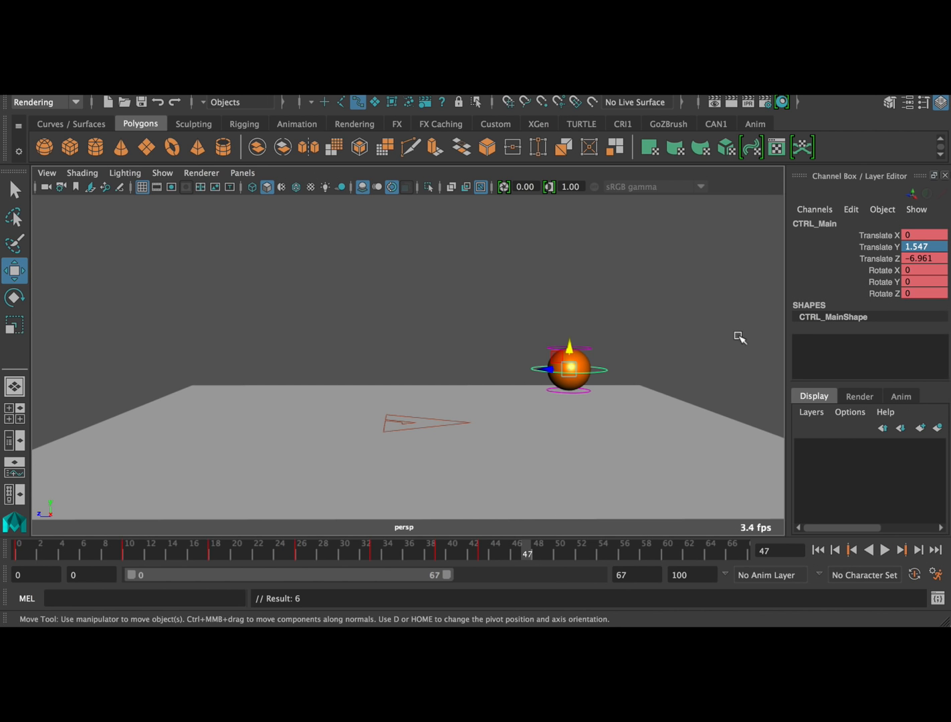
click(913, 246)
text(0)
key(Return)
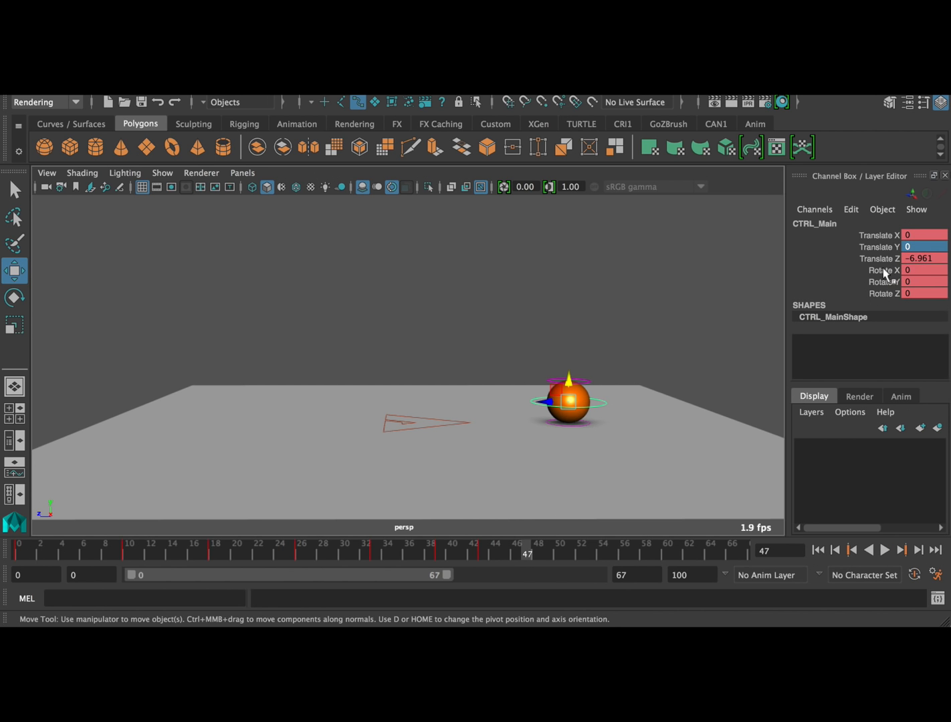
drag(545, 402, 595, 403)
key(s)
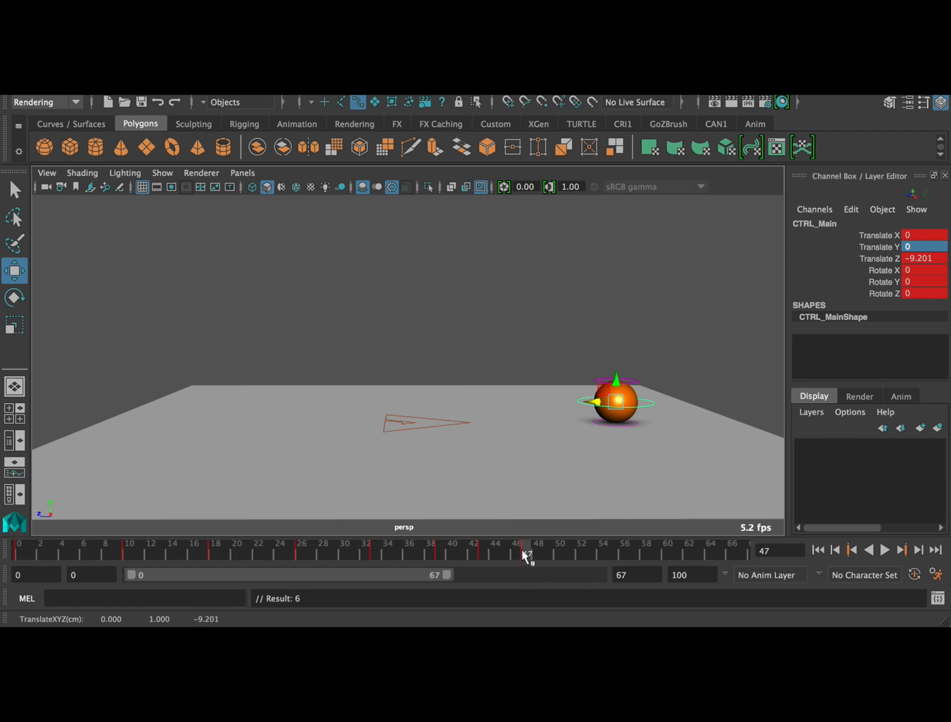
Review the bounce keys, and at frame 52 slide CTRL_Main along the ground to about -12.339 along Z and key it
drag(17, 553, 212, 558)
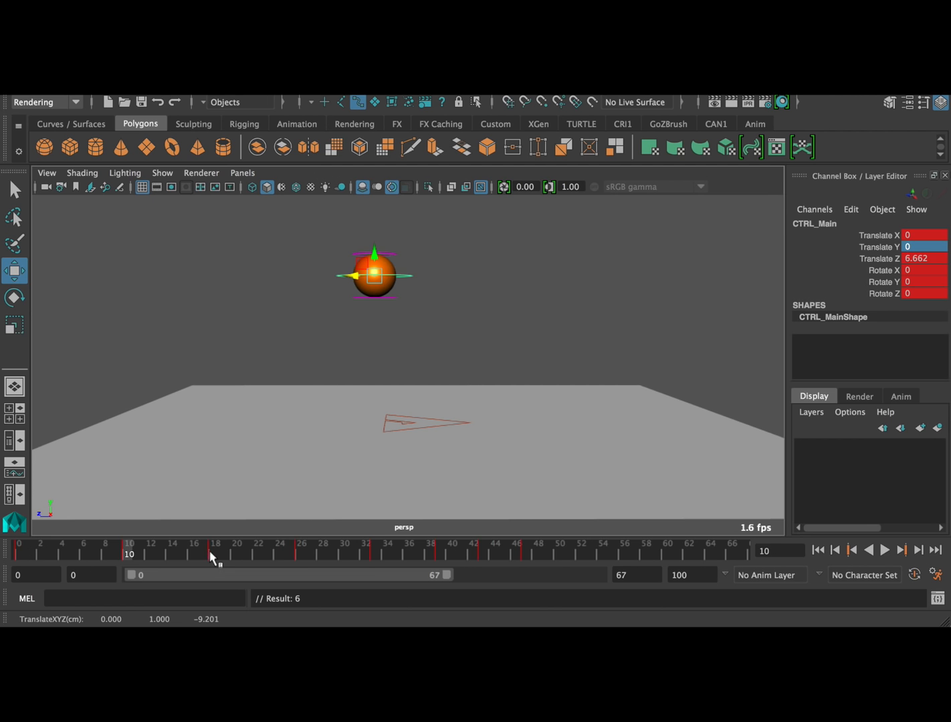
click(902, 551)
click(903, 551)
click(902, 551)
click(903, 551)
click(903, 550)
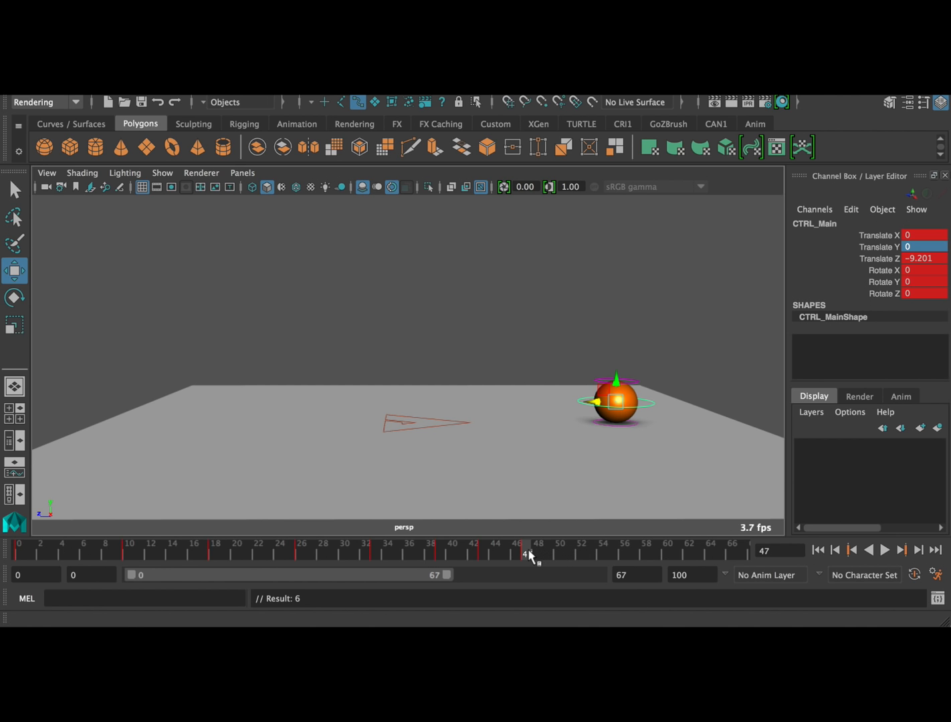
drag(527, 549, 575, 551)
drag(609, 408, 666, 405)
key(s)
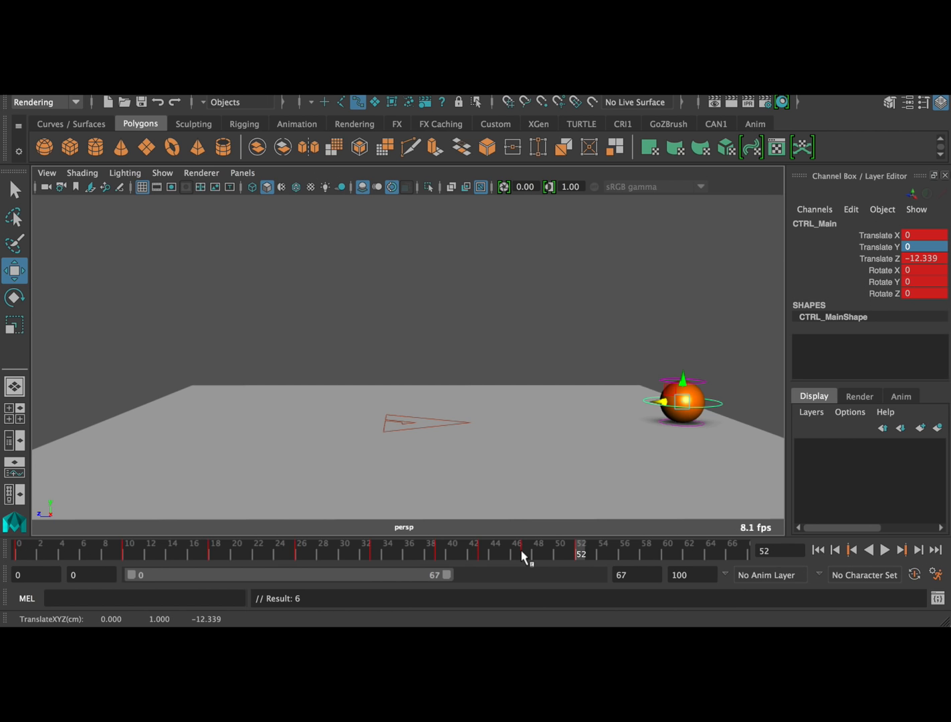
Step through all of CTRL_Main's keys from frame 0 to frame 52 to check the ball's poses
click(528, 552)
click(580, 552)
click(901, 550)
click(901, 550)
click(901, 549)
click(902, 550)
click(900, 550)
click(902, 549)
click(901, 549)
click(901, 549)
click(901, 550)
click(902, 549)
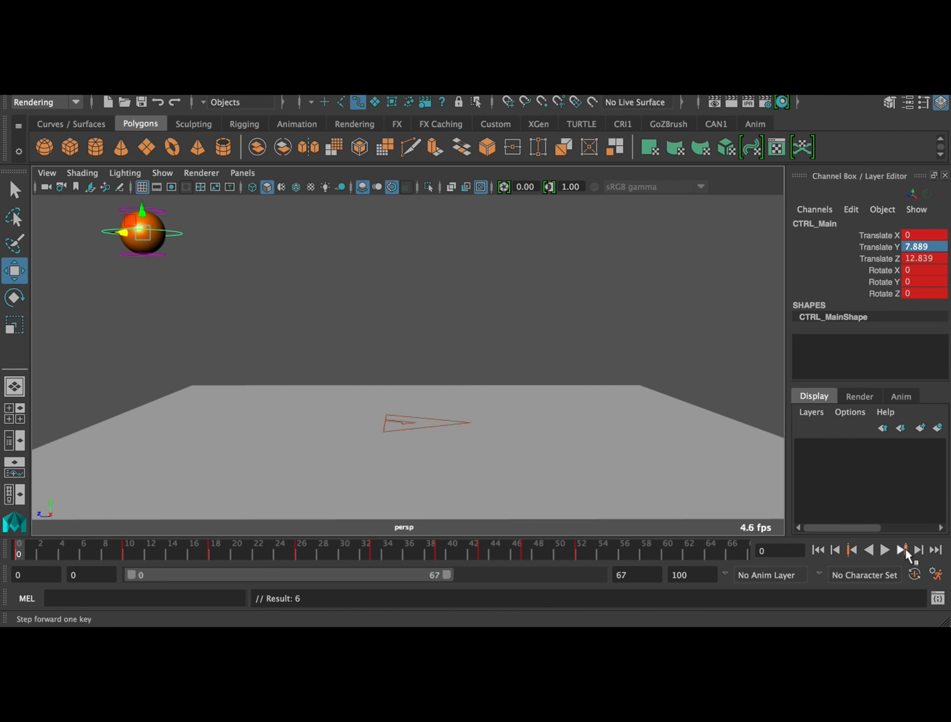
click(900, 550)
click(901, 549)
click(902, 550)
click(902, 550)
click(902, 550)
click(900, 549)
click(901, 550)
click(901, 550)
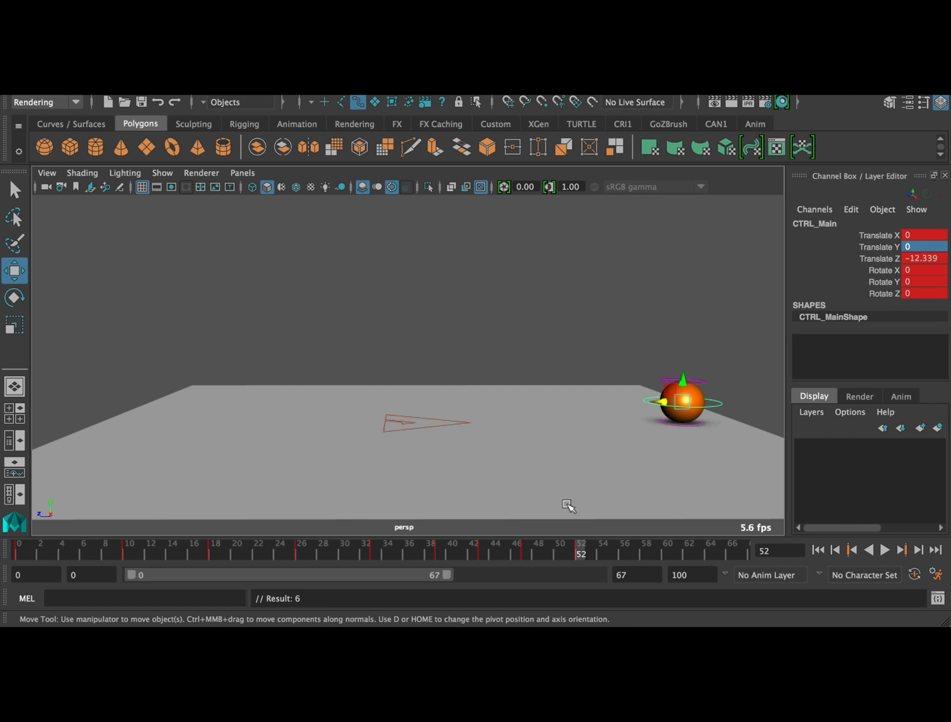
Set the animation end to frame 60 and play back the bouncing ball
double_click(693, 576)
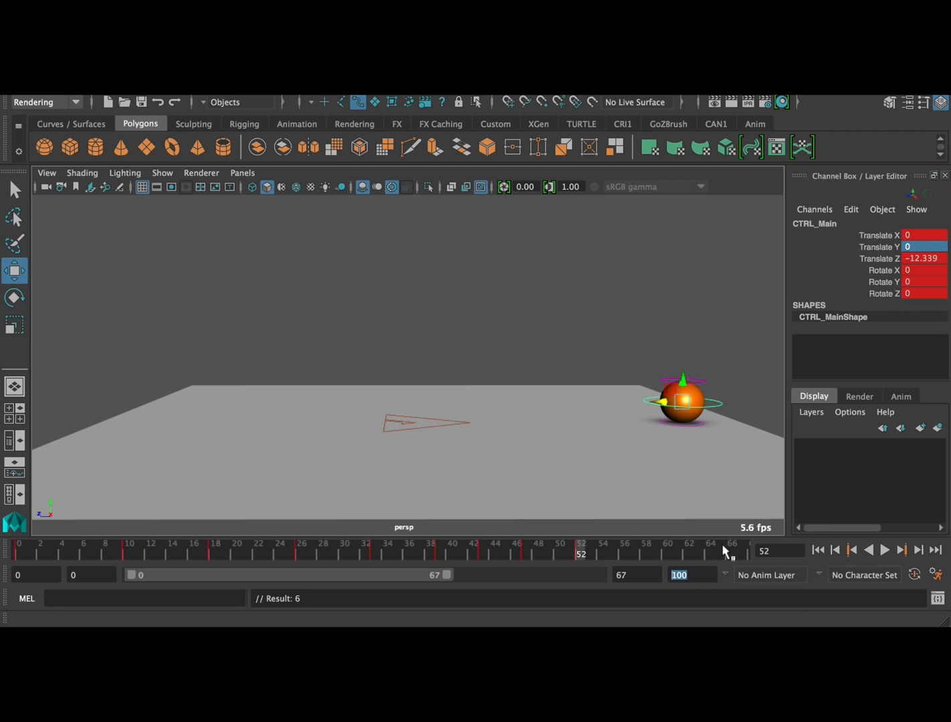
text(60)
key(Return)
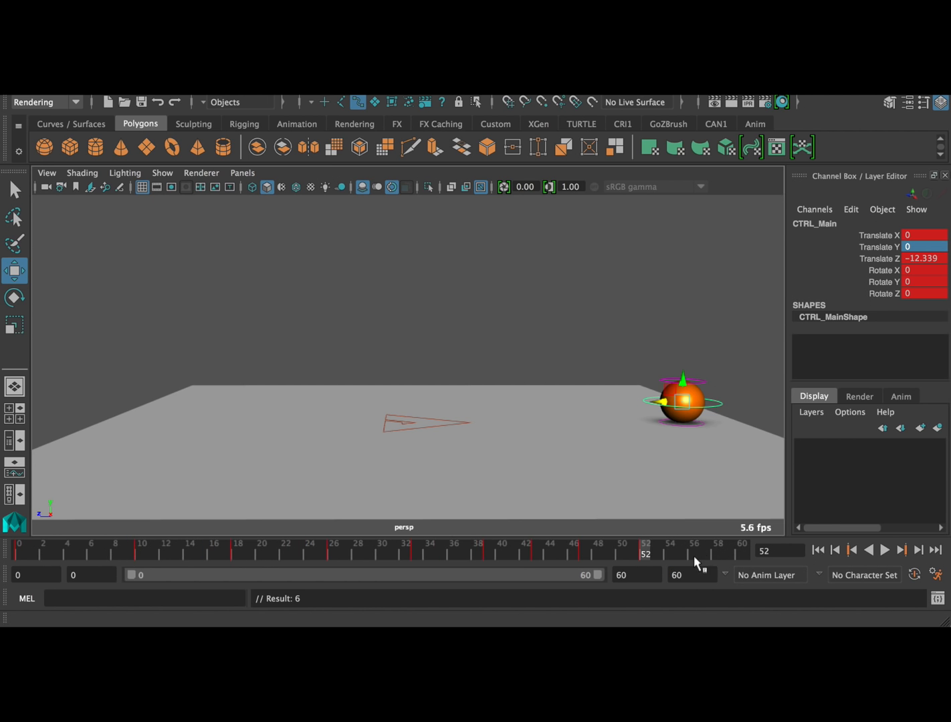
click(884, 552)
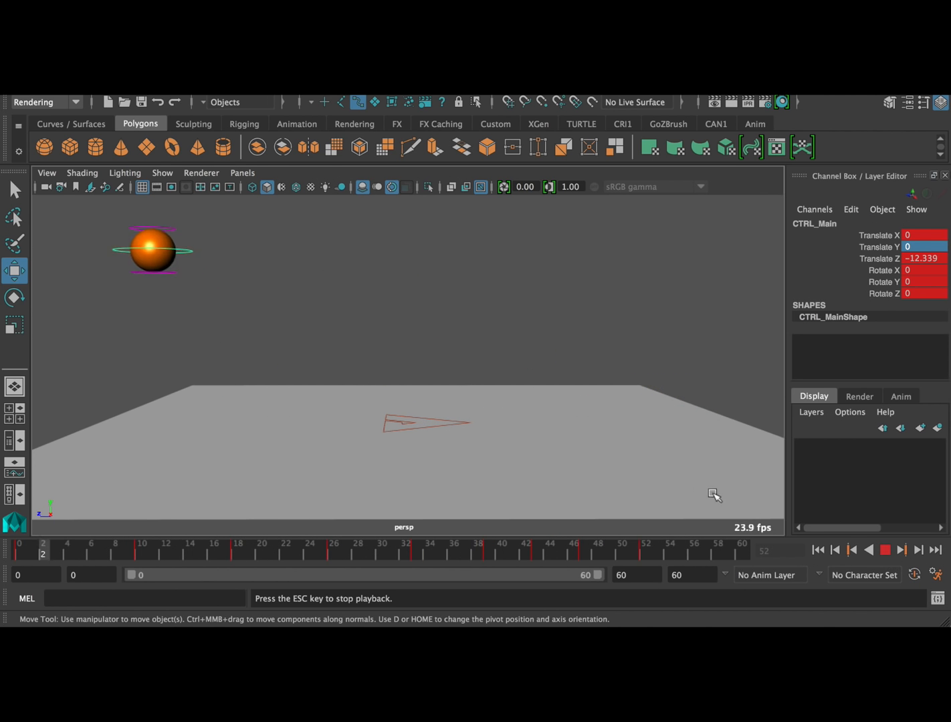
click(886, 550)
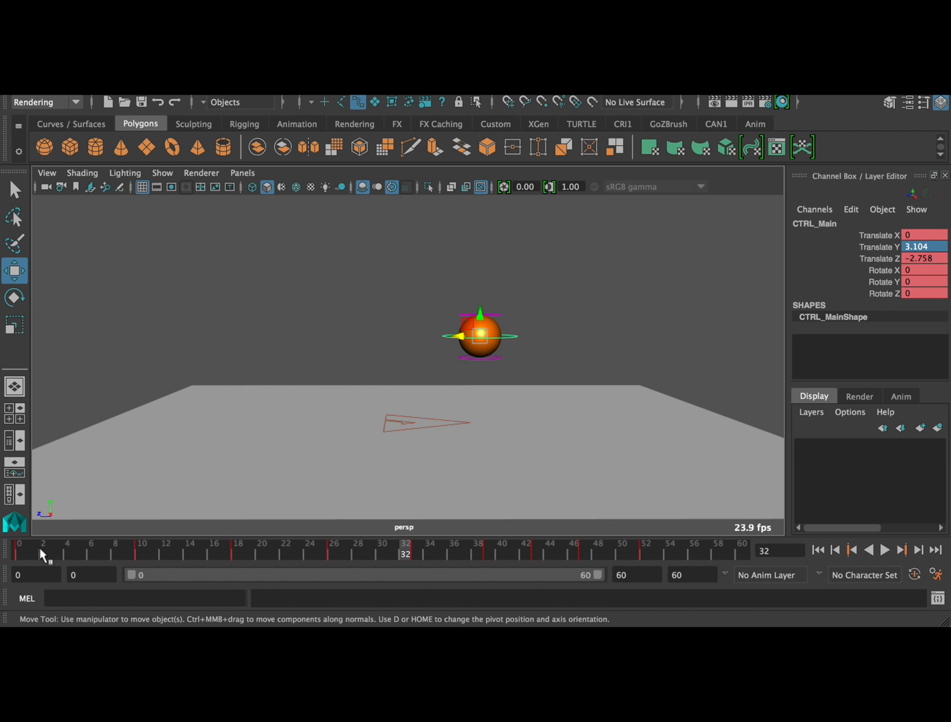
At frame 0, open the Graph Editor, frame only CTRL_Main's Translate Y curve, and reposition the window so the ball can be scrubbed in view
click(20, 553)
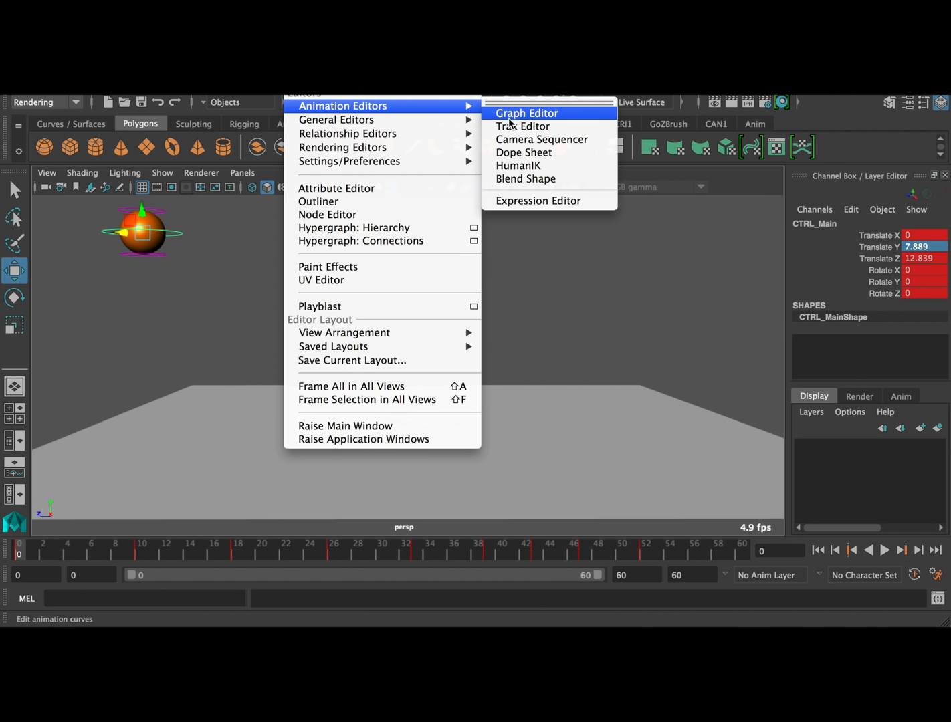
click(510, 113)
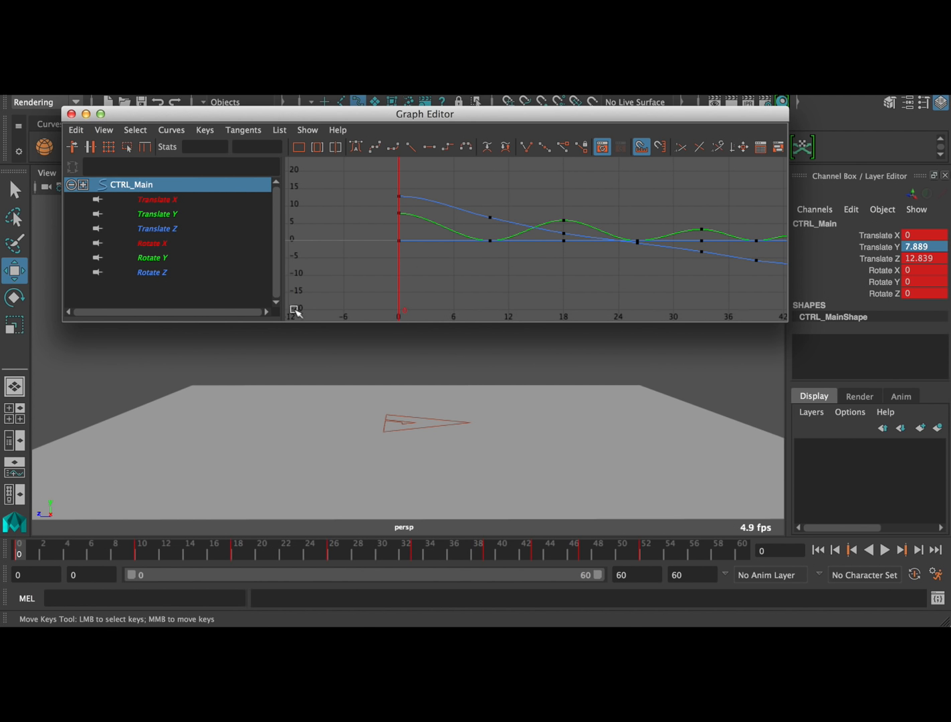
drag(386, 113, 352, 178)
click(193, 275)
key(f)
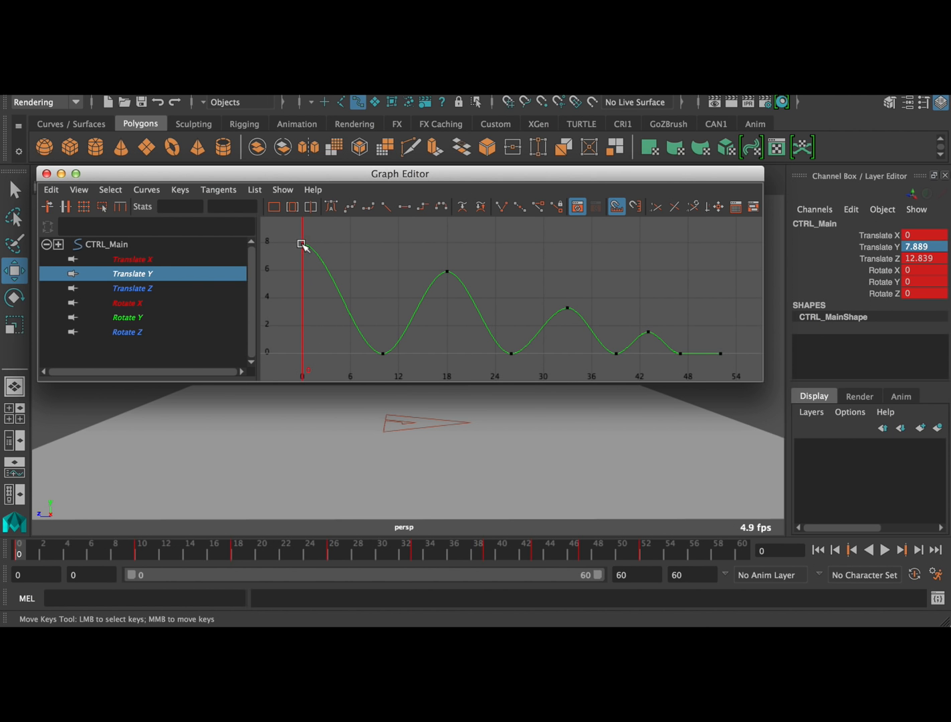
drag(337, 177, 555, 87)
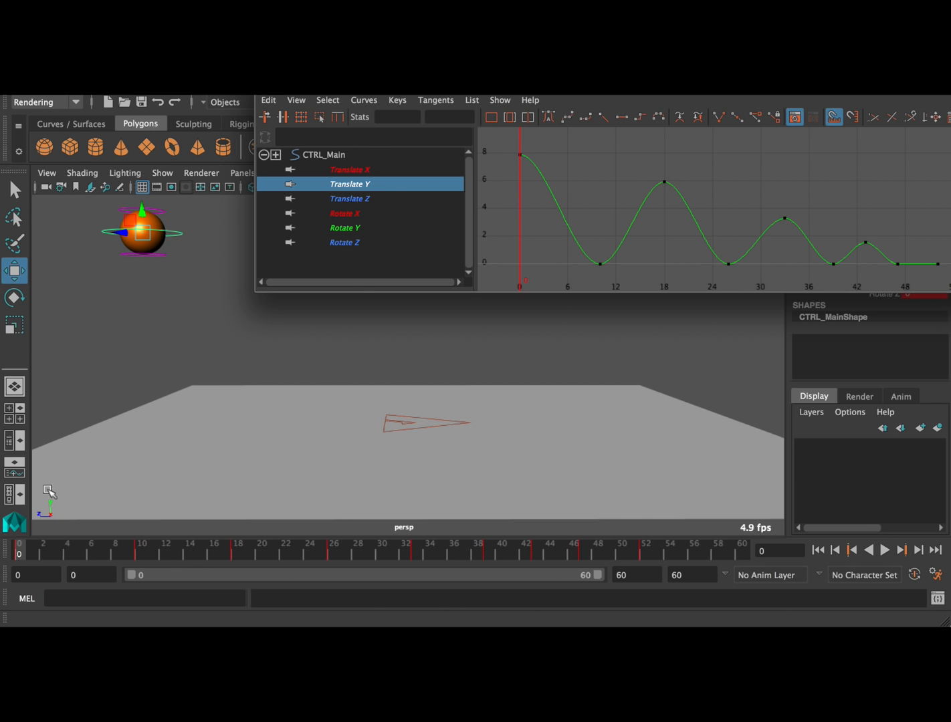
key(alt+v)
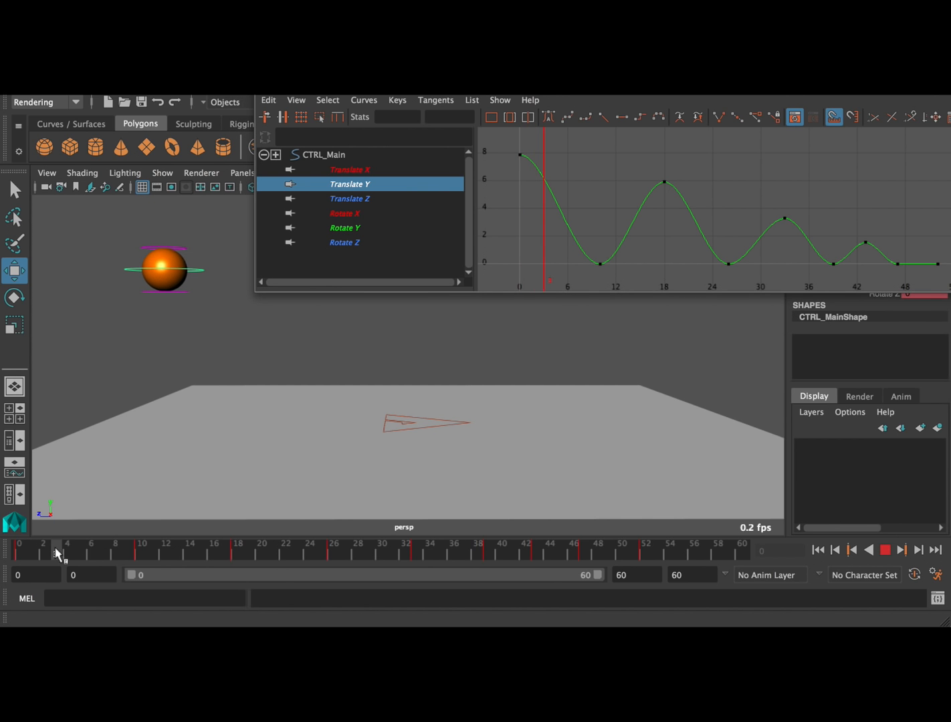
drag(57, 548, 16, 560)
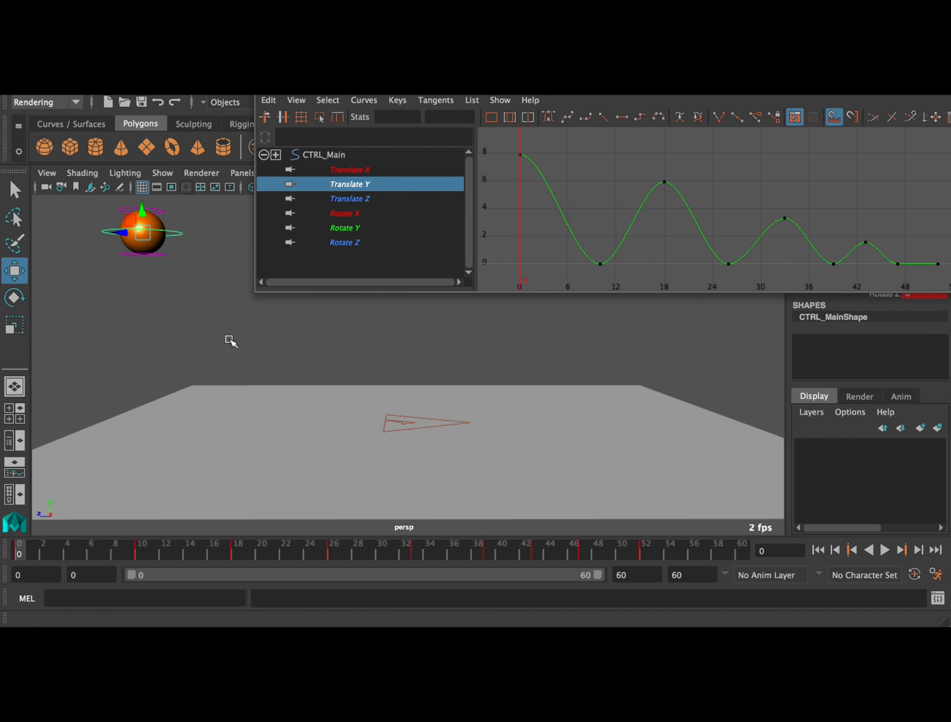
Angle the Translate Y tangent at frame 0 downward, and break the tangents at frame 10 to raise its incoming handle
drag(506, 158, 563, 152)
middle_drag(573, 143, 554, 175)
drag(607, 258, 587, 277)
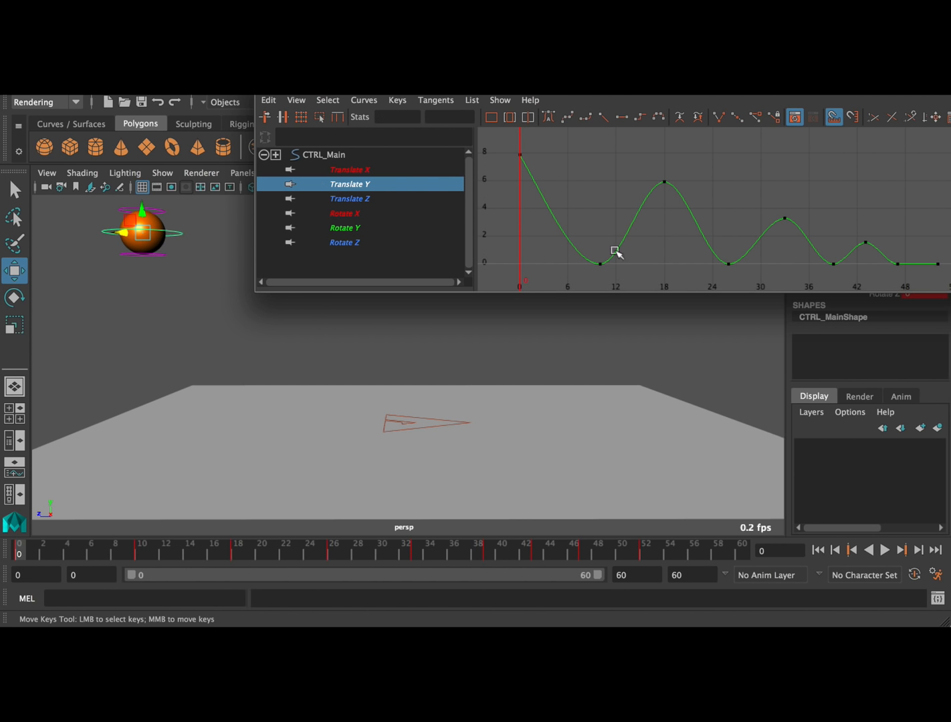
click(719, 117)
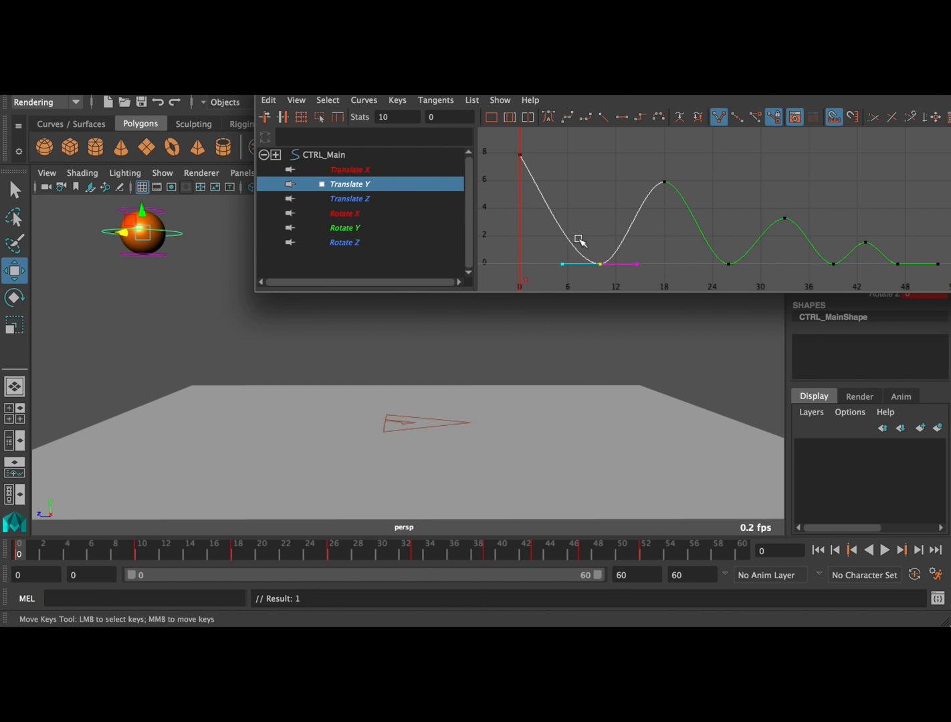
drag(553, 275, 574, 248)
middle_drag(566, 261, 575, 224)
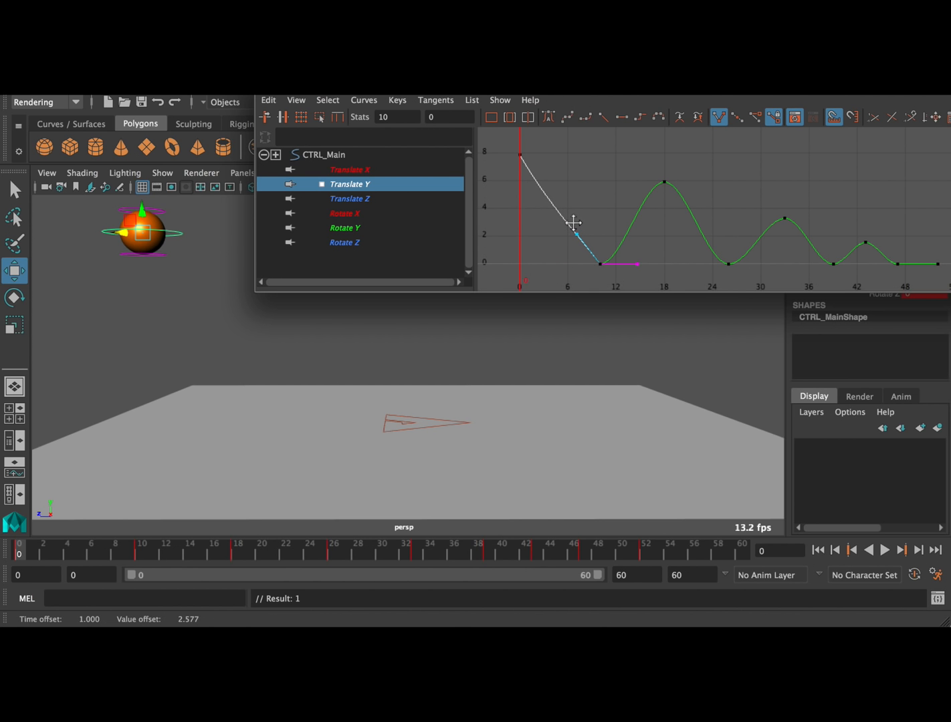
Straighten the first drop with the frame 0 tangent, and raise frame 10's outgoing handle so the ball rebounds sharply
drag(503, 193, 549, 181)
middle_drag(549, 181, 549, 184)
drag(575, 275, 664, 262)
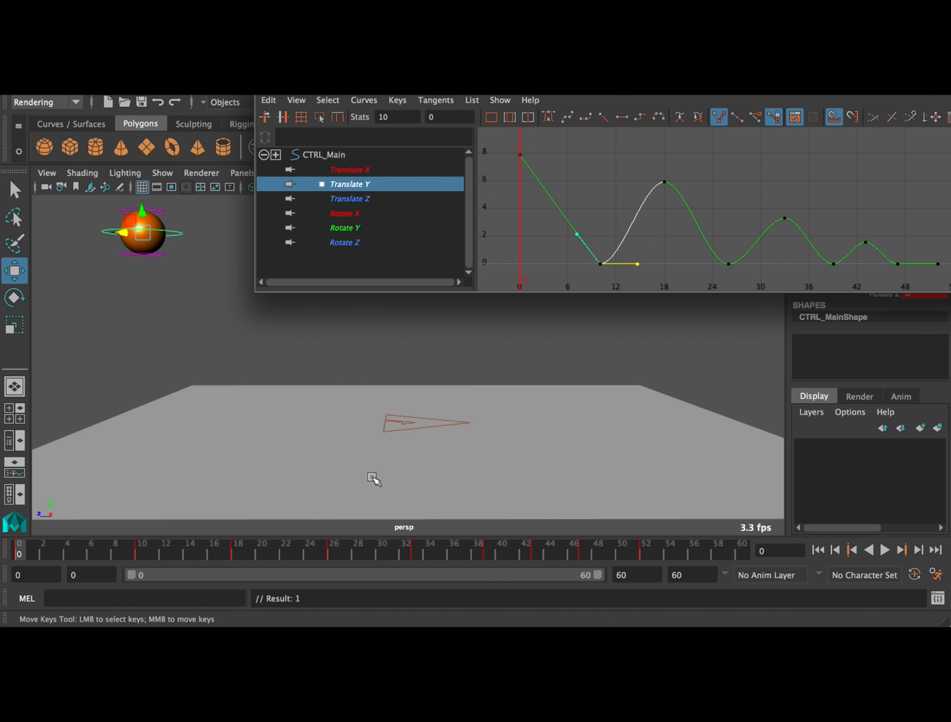
middle_drag(643, 272, 629, 234)
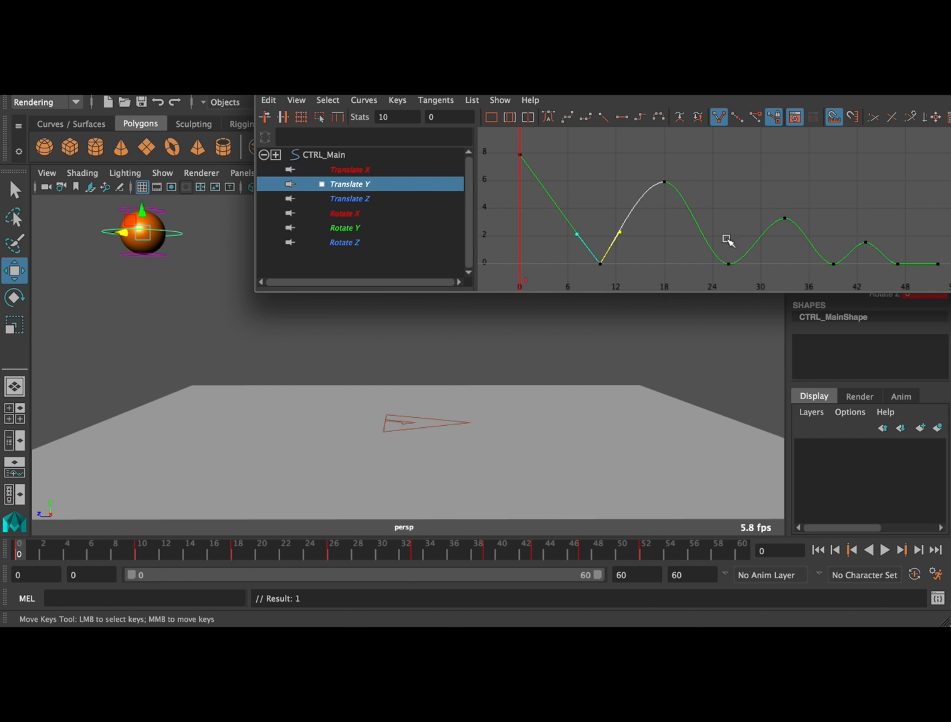
Break the Translate Y tangents at the frame 26 ground contact and raise both handles into a sharp V
drag(737, 239, 710, 294)
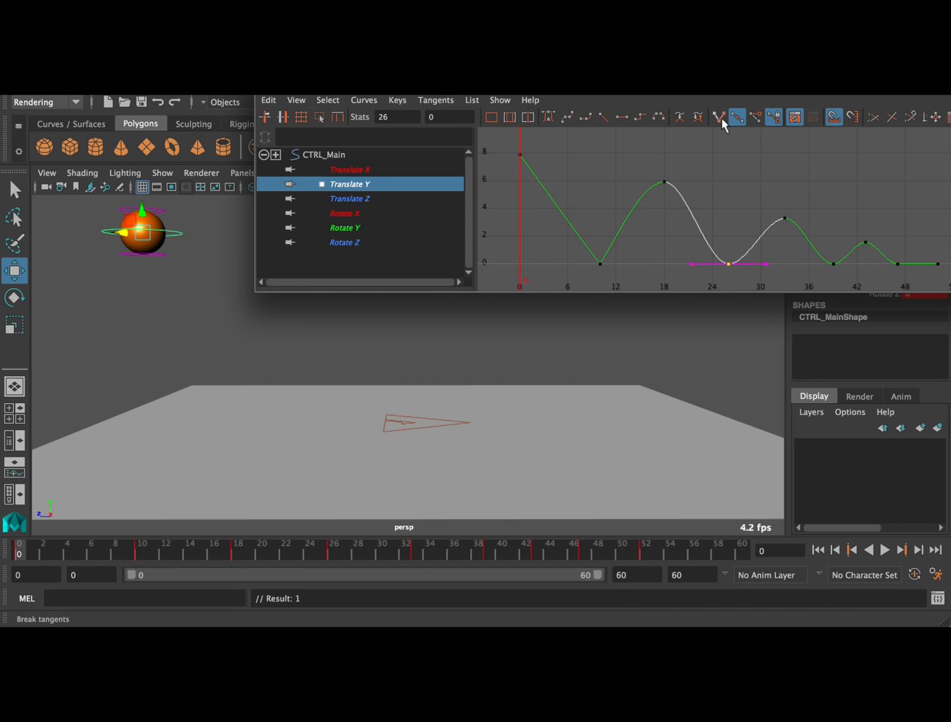
click(691, 265)
middle_drag(694, 266, 695, 220)
drag(784, 251, 761, 278)
middle_drag(789, 248, 786, 222)
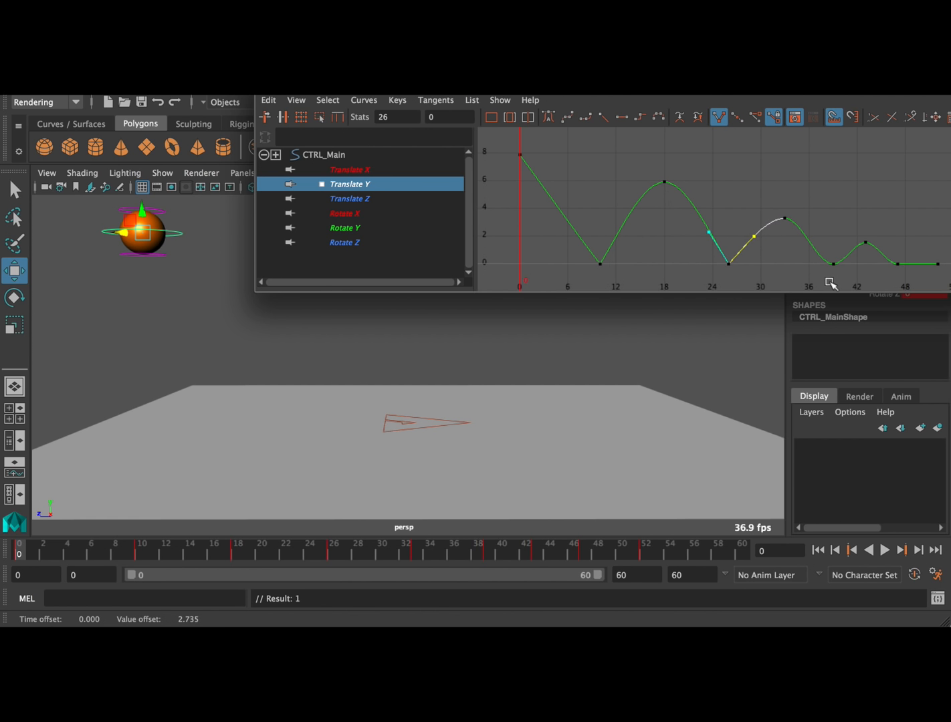
Break the Translate Y tangents at frames 39 and 47, raising both handles at 39 and only the incoming handle at 47
drag(832, 284, 841, 257)
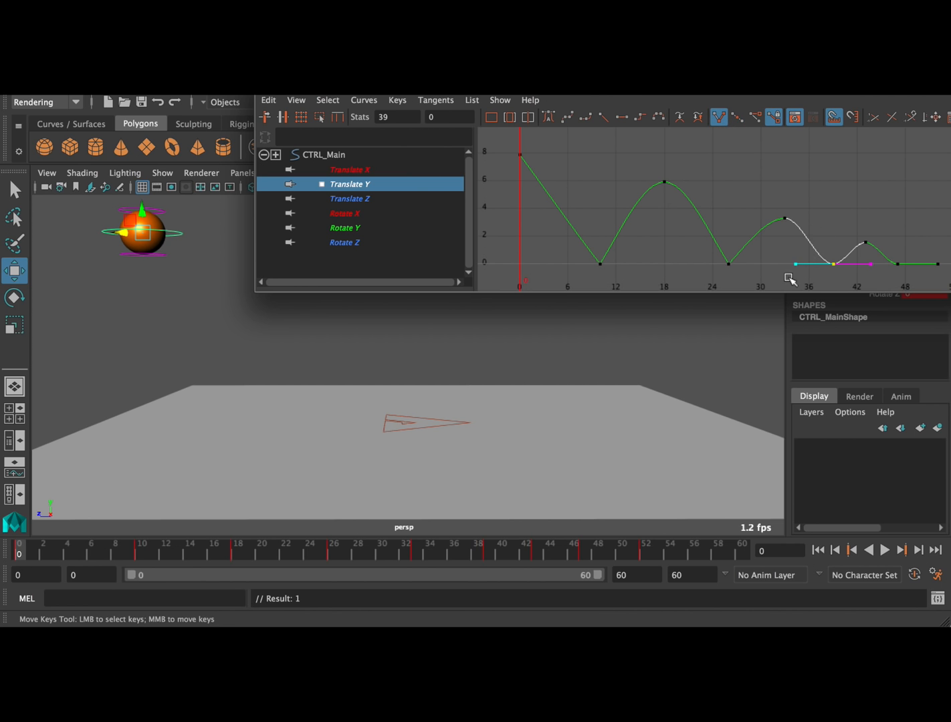
middle_drag(796, 259, 880, 238)
click(896, 265)
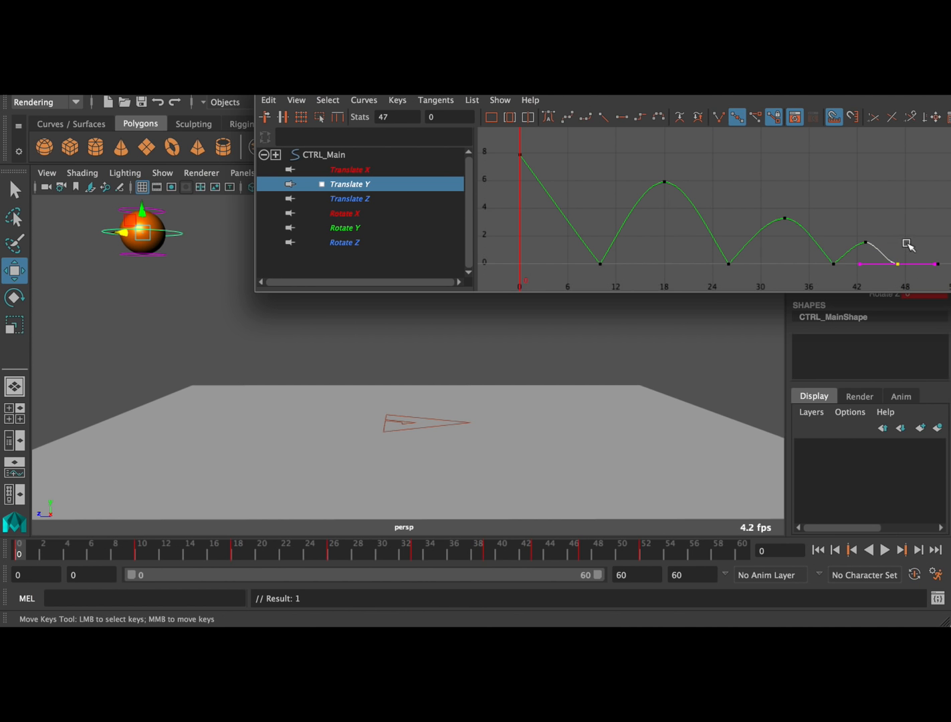
drag(851, 278, 867, 258)
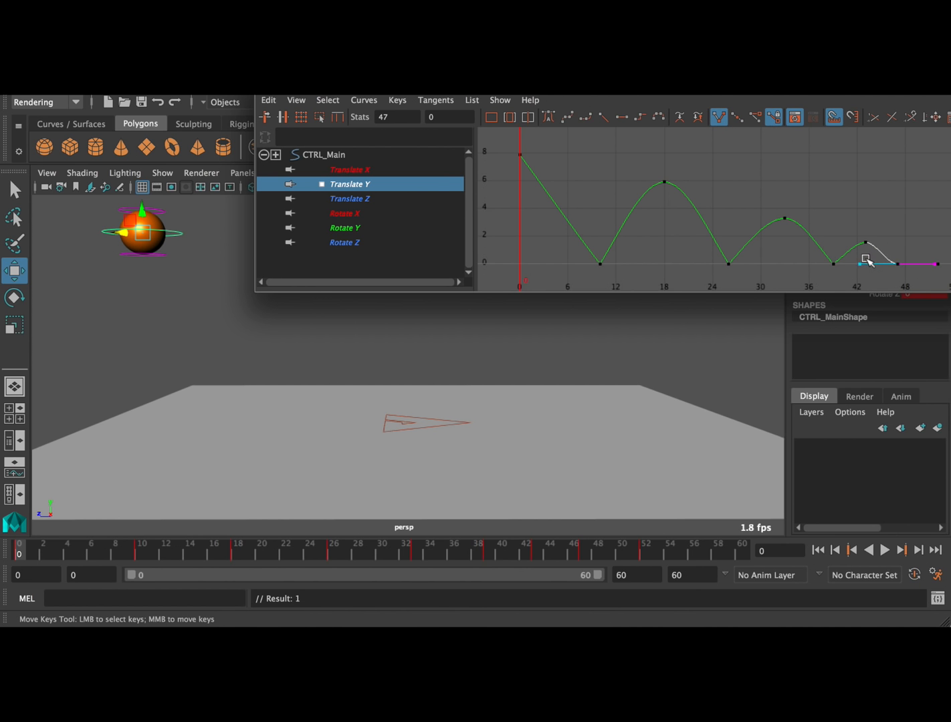
middle_drag(860, 263, 864, 238)
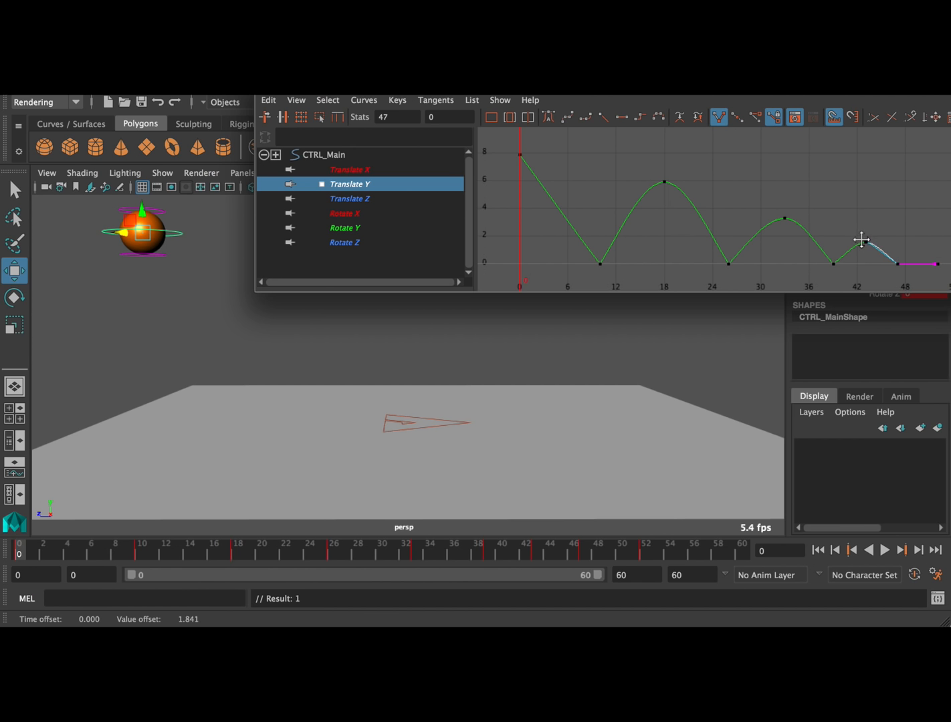
click(858, 200)
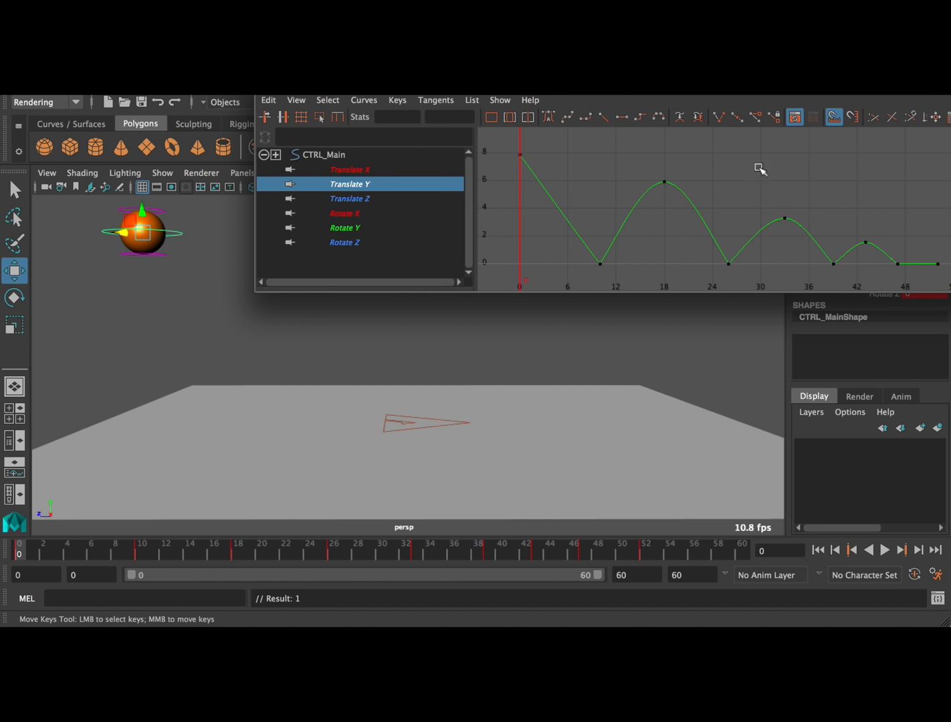
Move the Graph Editor aside, play back the sharpened bounces, and scrub to the ground contact at frame 10
drag(579, 97, 896, 97)
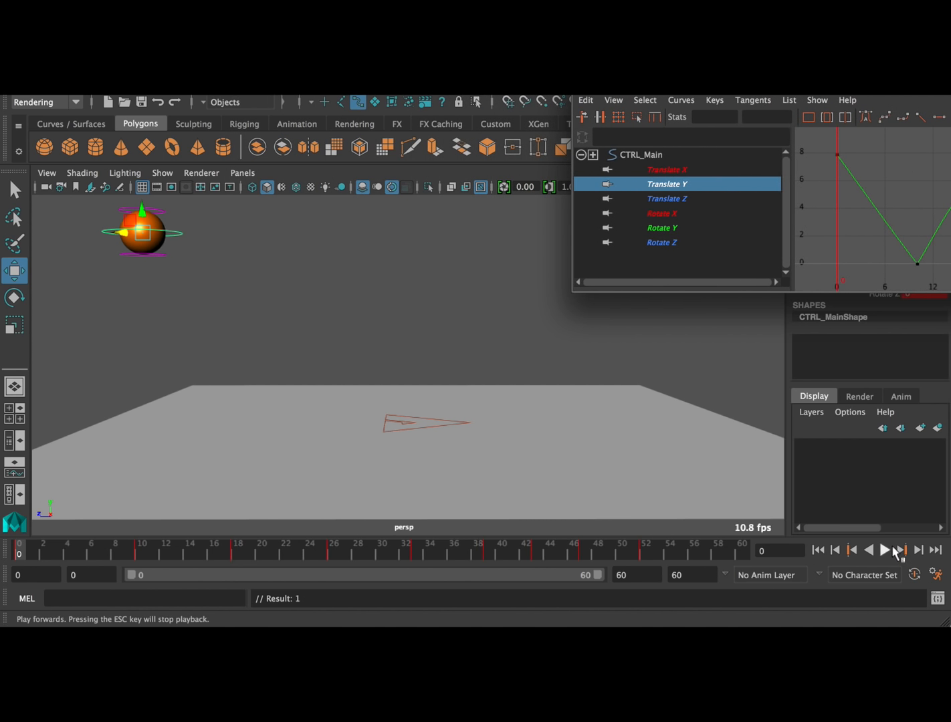
click(886, 551)
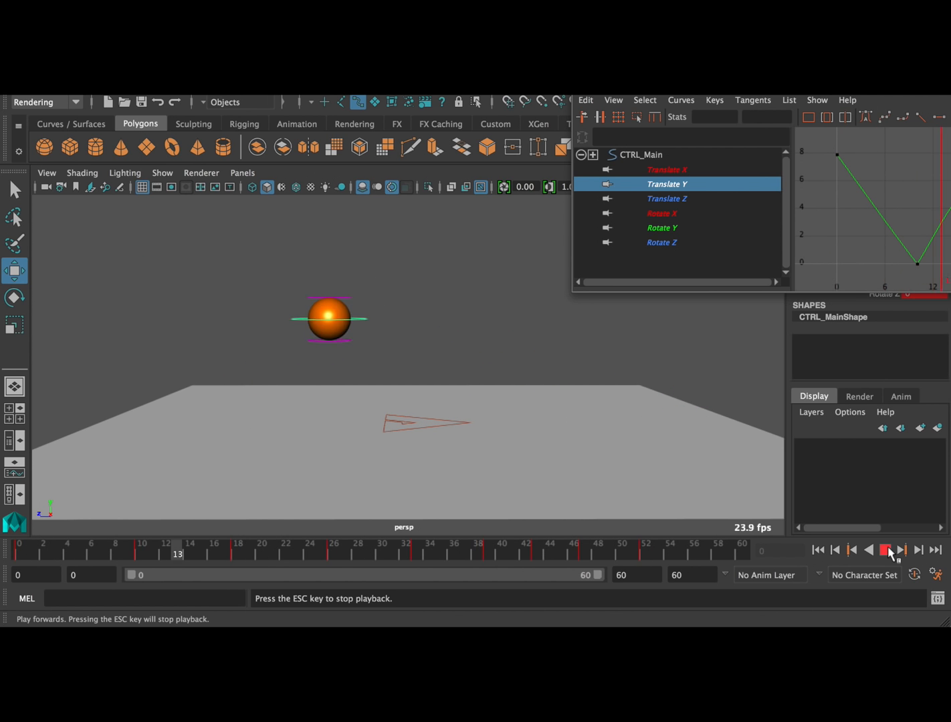
click(886, 550)
drag(28, 546, 137, 548)
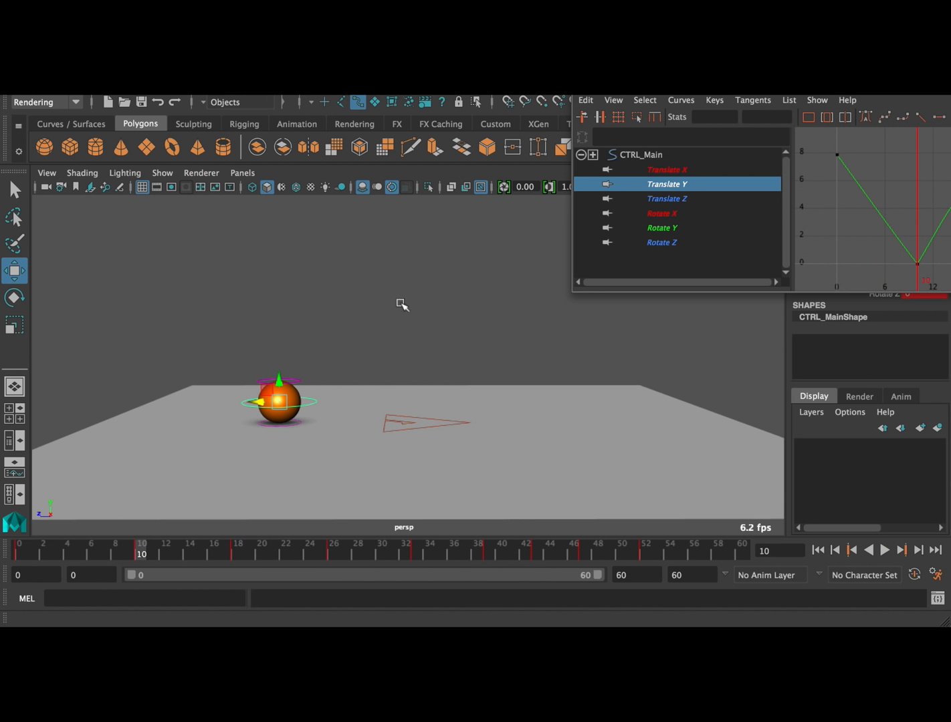
Show only CTRL_Main's Translate Z curve in the Graph Editor, frame it completely, and examine its slope
click(670, 194)
drag(789, 91, 311, 91)
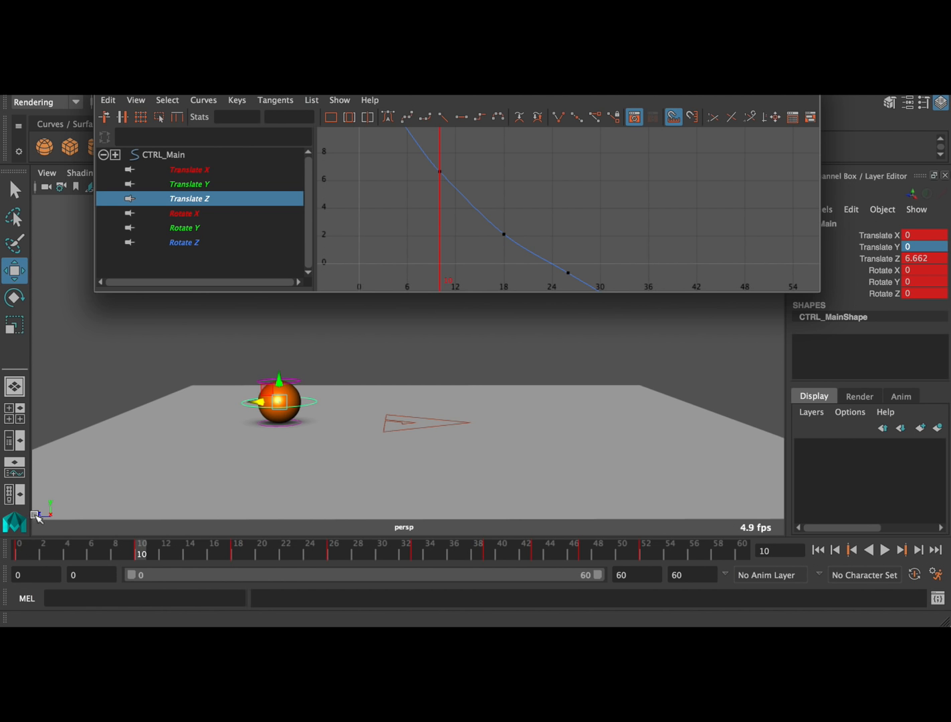
key(a)
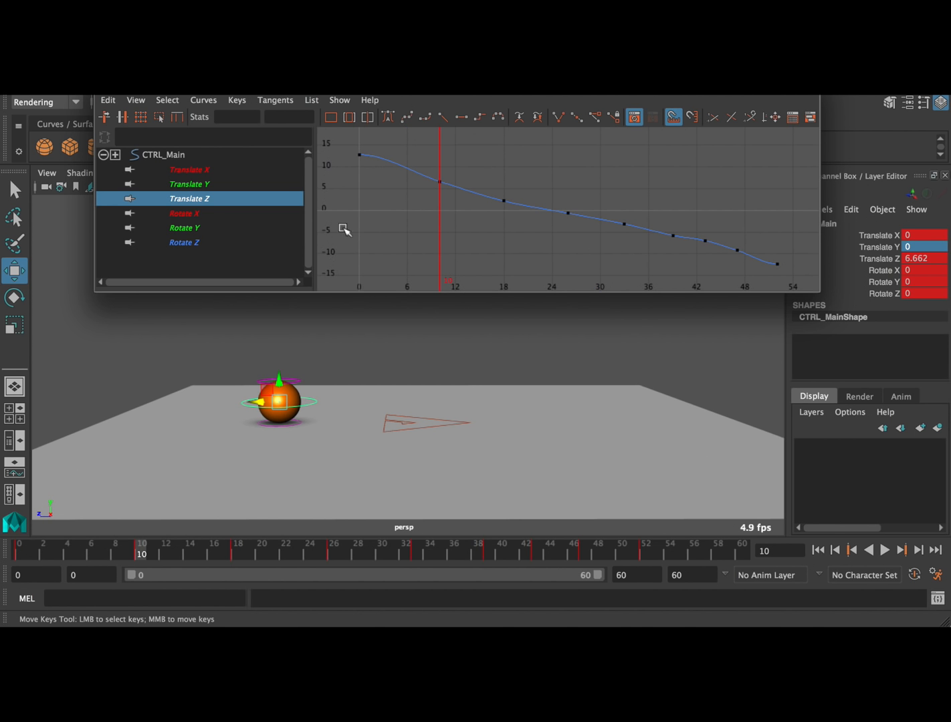
alt+middle_drag(401, 190, 465, 233)
alt+right_drag(388, 228, 456, 211)
alt+middle_drag(539, 196, 769, 194)
alt+right_drag(766, 195, 510, 198)
Angle the Translate Z tangent at frame 0 downward so the curve runs straight towards the frame 10 key
drag(379, 163, 443, 200)
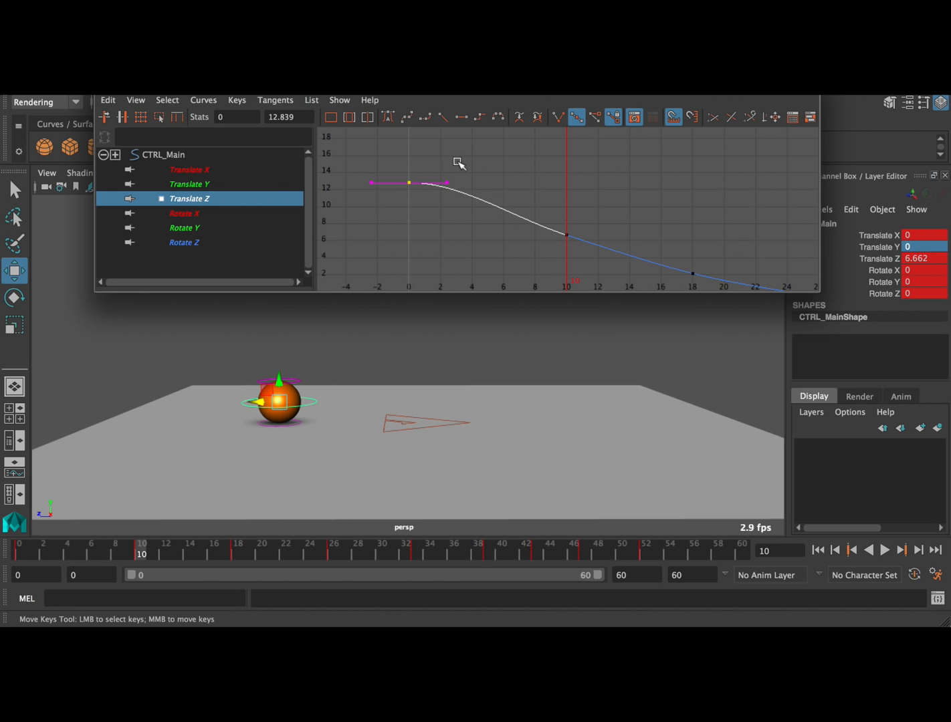
middle_drag(474, 163, 527, 154)
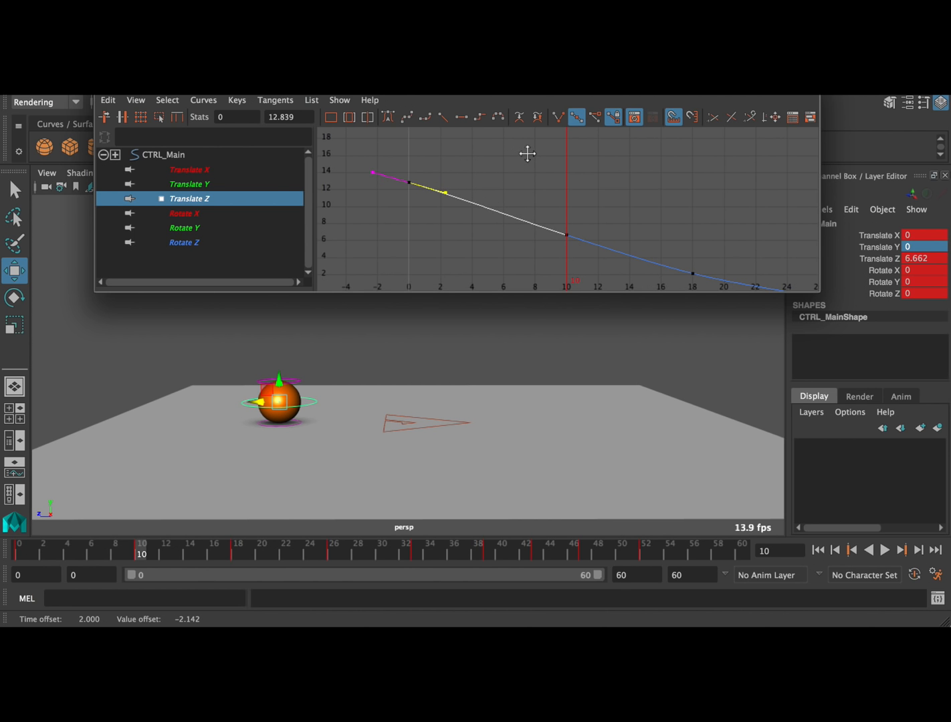
alt+right_drag(528, 157, 478, 154)
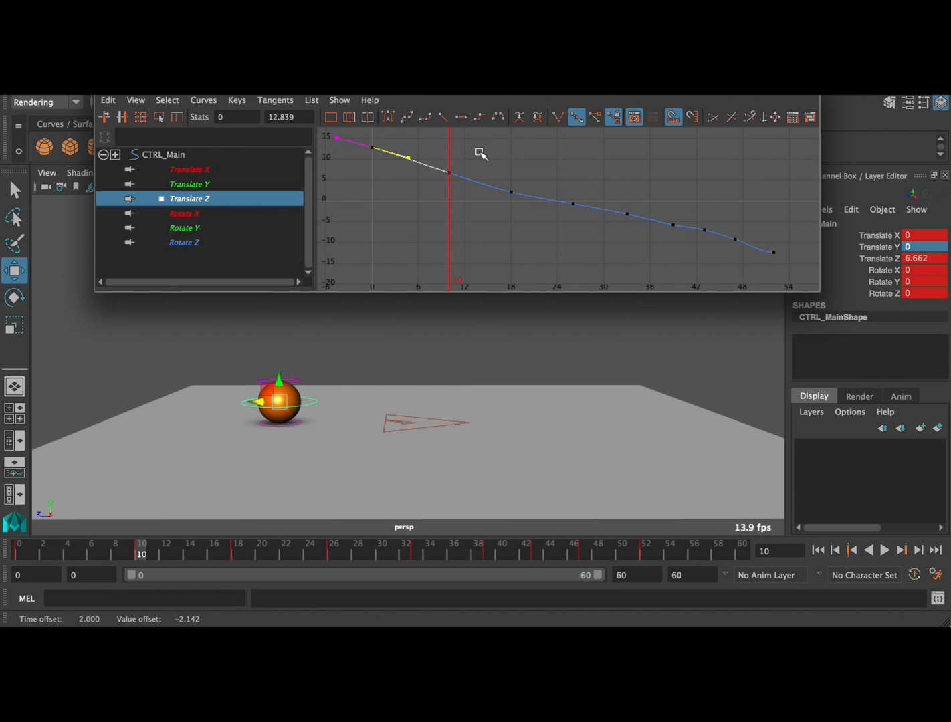
click(592, 172)
key(a)
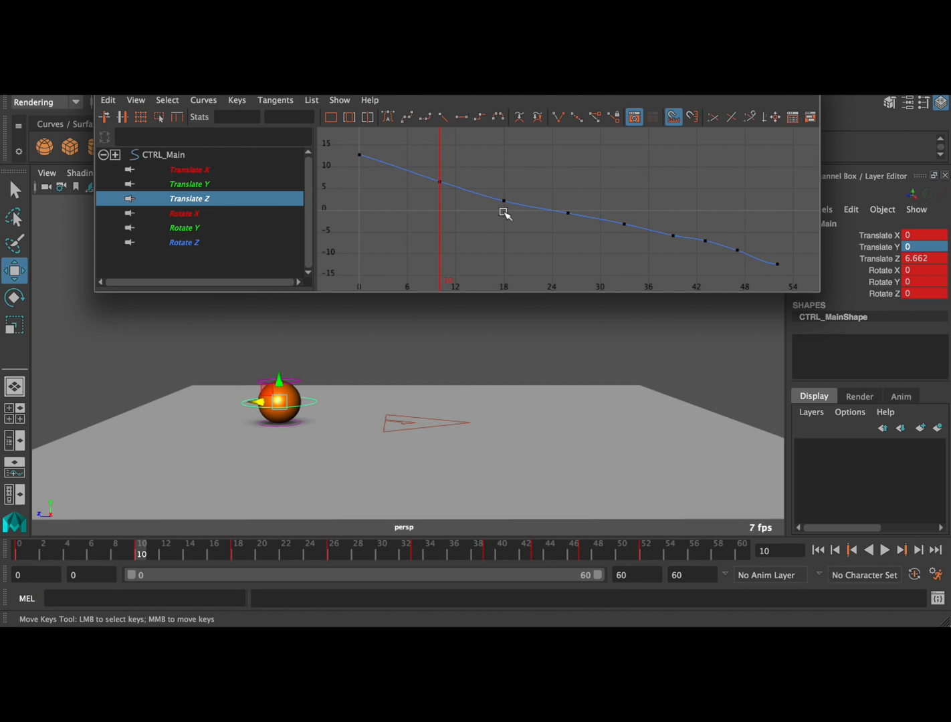
Raise the Translate Z keys at frames 10 and 18 together by about 1.175
drag(423, 216, 526, 159)
middle_drag(494, 211, 499, 215)
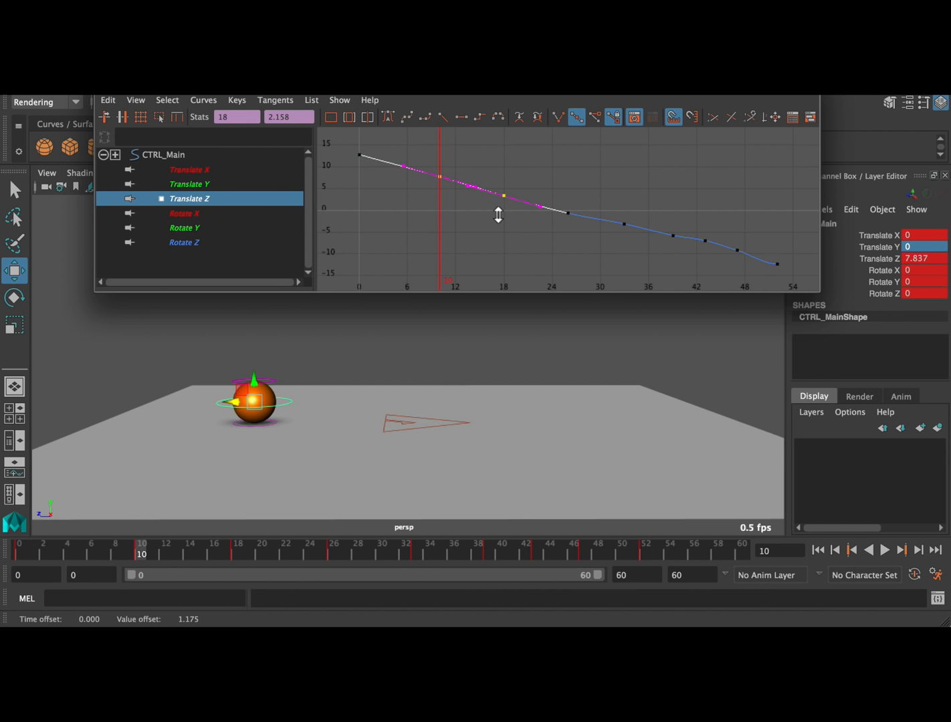
click(485, 229)
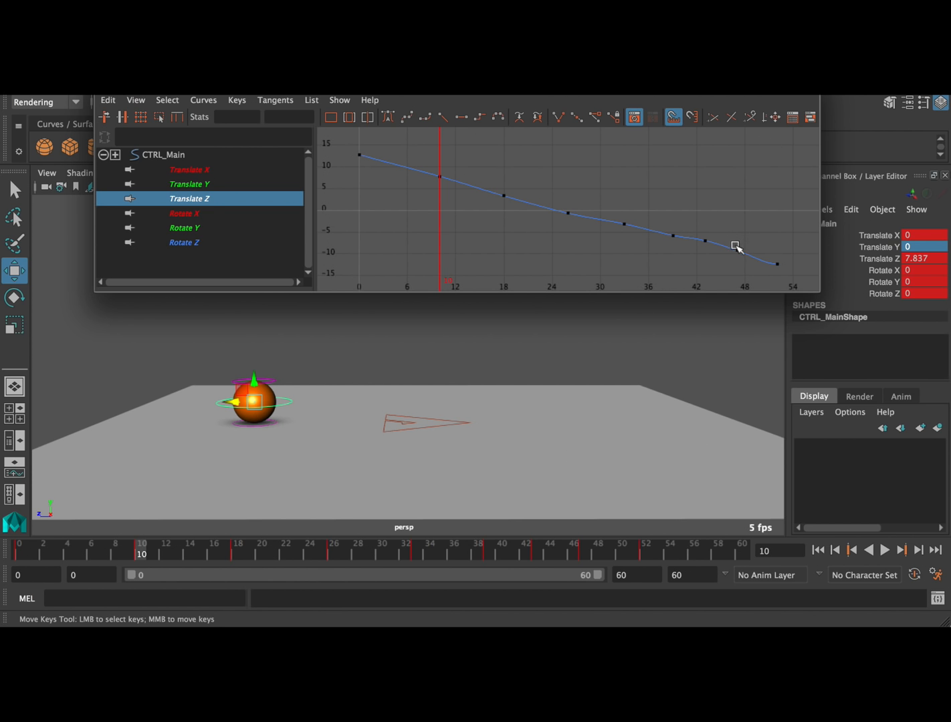
Smooth the Translate Z curve into an even descent, nudging the keys at frames 18 and 26 up and 43 and 47 down
scroll(760, 234, up, 10)
alt+middle_drag(643, 169, 605, 110)
drag(564, 162, 539, 213)
shift+middle_drag(560, 189, 678, 206)
scroll(590, 201, down, 5)
scroll(590, 201, down, 3)
click(635, 170)
drag(638, 169, 597, 196)
shift+middle_drag(617, 164, 614, 184)
alt+middle_drag(561, 219, 681, 252)
drag(520, 212, 545, 169)
shift+middle_drag(539, 222, 540, 217)
alt+right_drag(590, 219, 560, 216)
click(537, 224)
drag(474, 206, 518, 184)
shift+middle_drag(499, 217, 498, 215)
click(535, 228)
key(f)
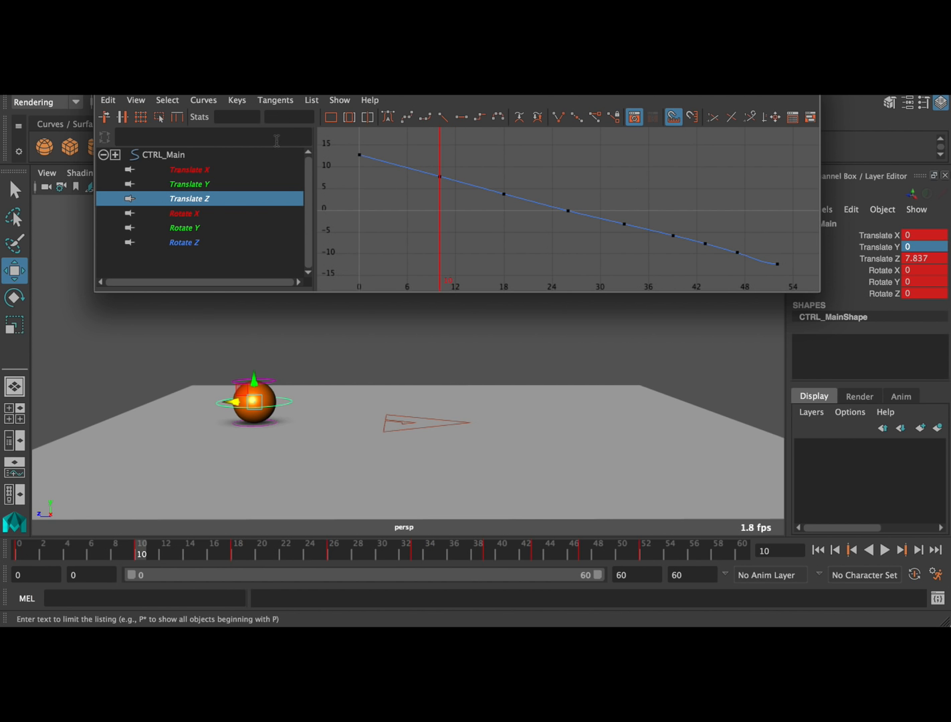
Move the Graph Editor out of the way and play back the animation with the smoothed forward travel
drag(459, 86, 207, 629)
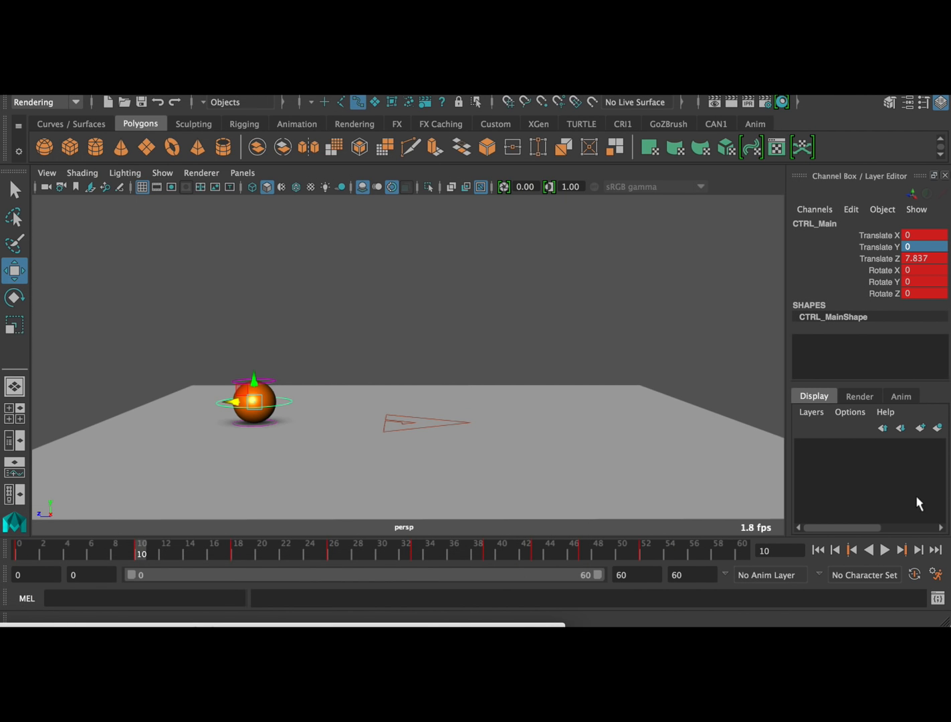
click(884, 549)
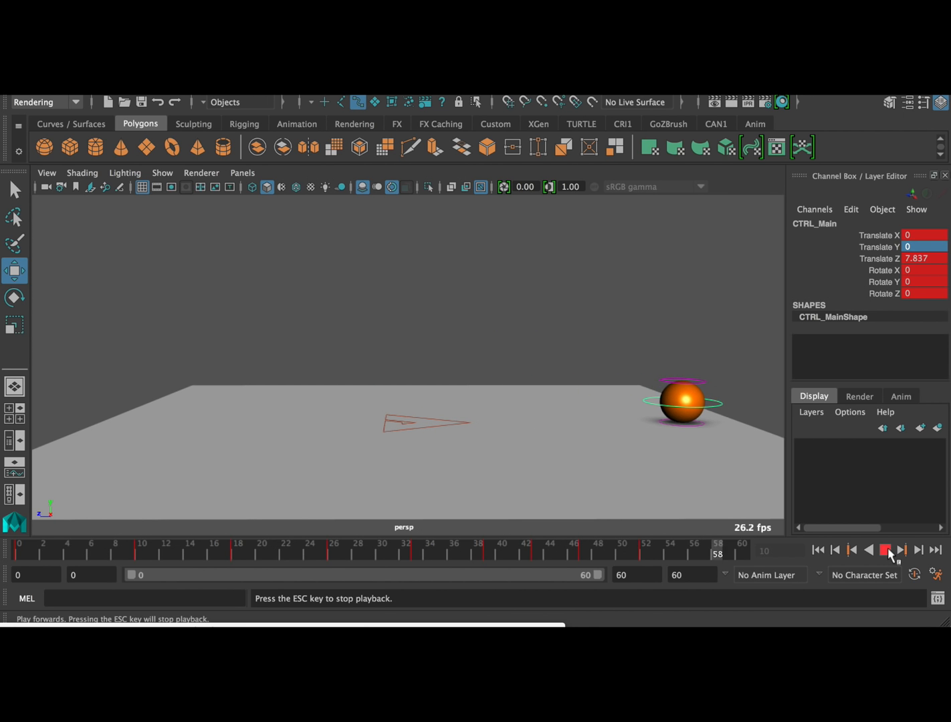
click(885, 551)
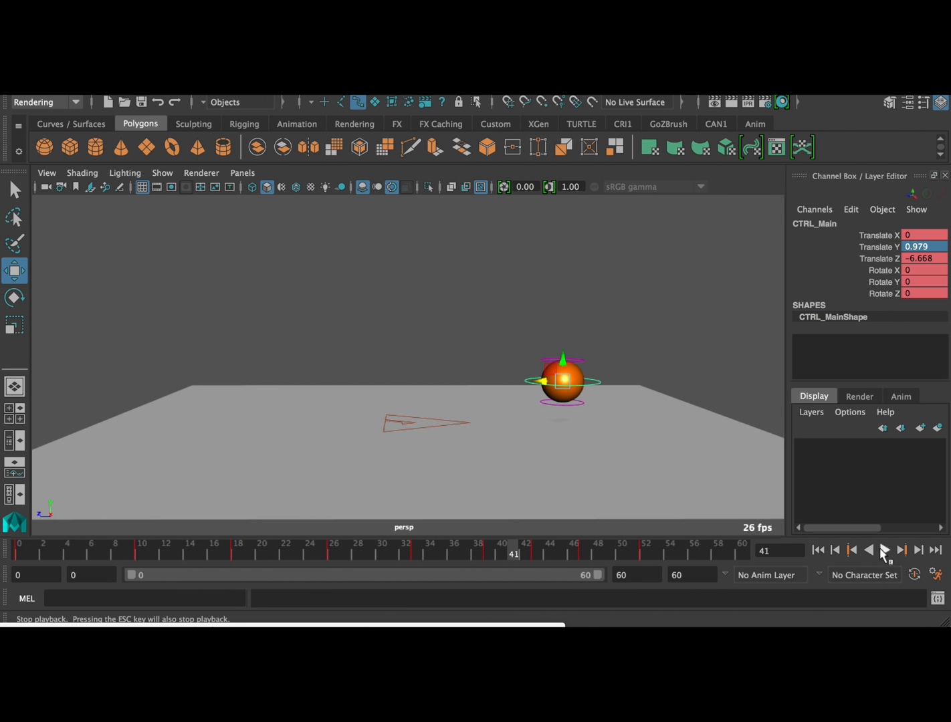
Shift all keys from frame 10 onward one frame earlier, and those from frame 17 onward one more frame
click(18, 551)
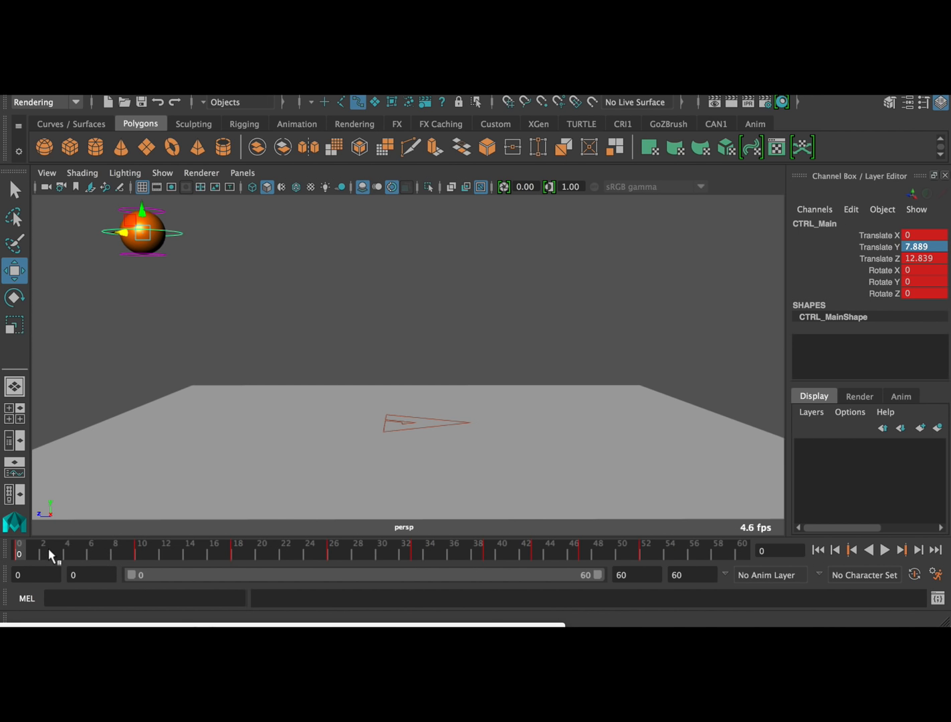
shift+drag(133, 553, 652, 554)
drag(390, 557, 382, 557)
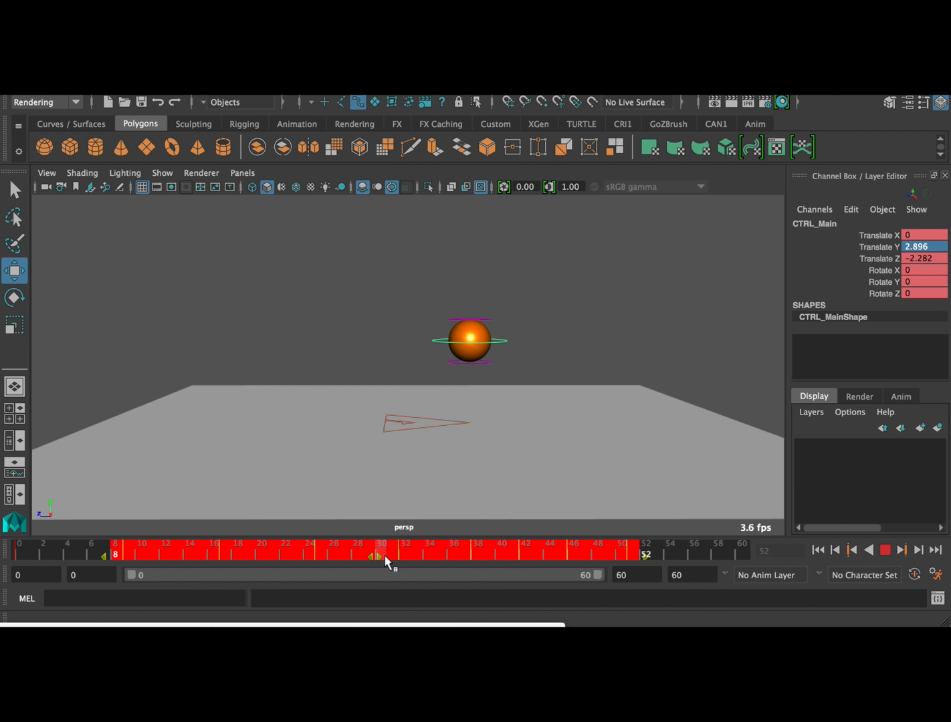
shift+drag(218, 556, 668, 557)
drag(446, 557, 438, 550)
Play back the retimed bounces from frame 0 to check the faster timing
drag(122, 550, 17, 550)
click(885, 550)
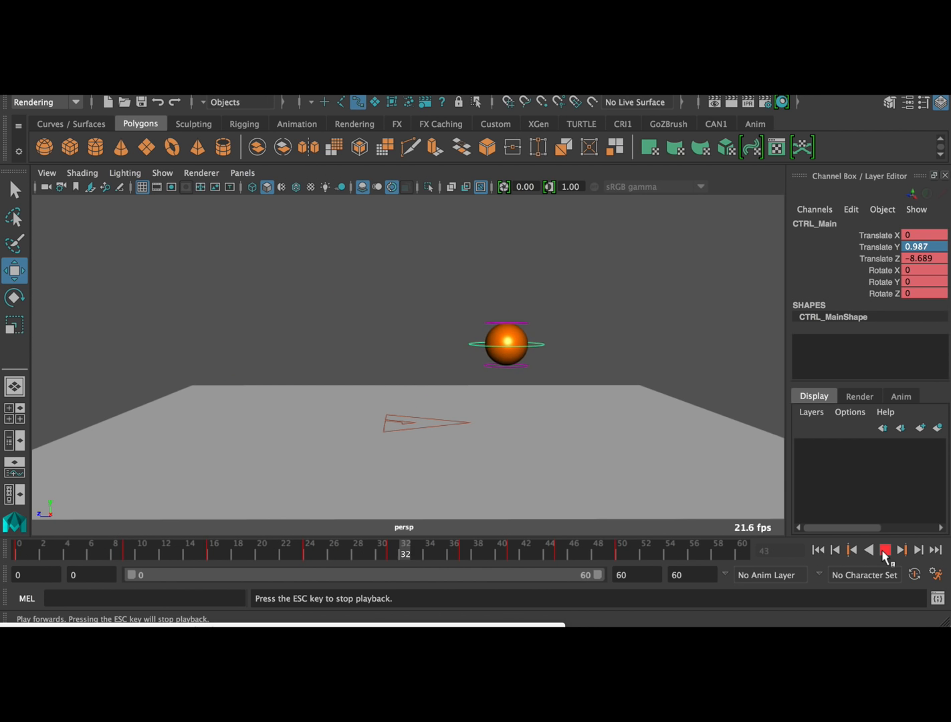
click(884, 550)
Shift all keys from frame 9 onward two frames earlier, and those from frame 14 onward one more frame
shift+drag(115, 551, 659, 555)
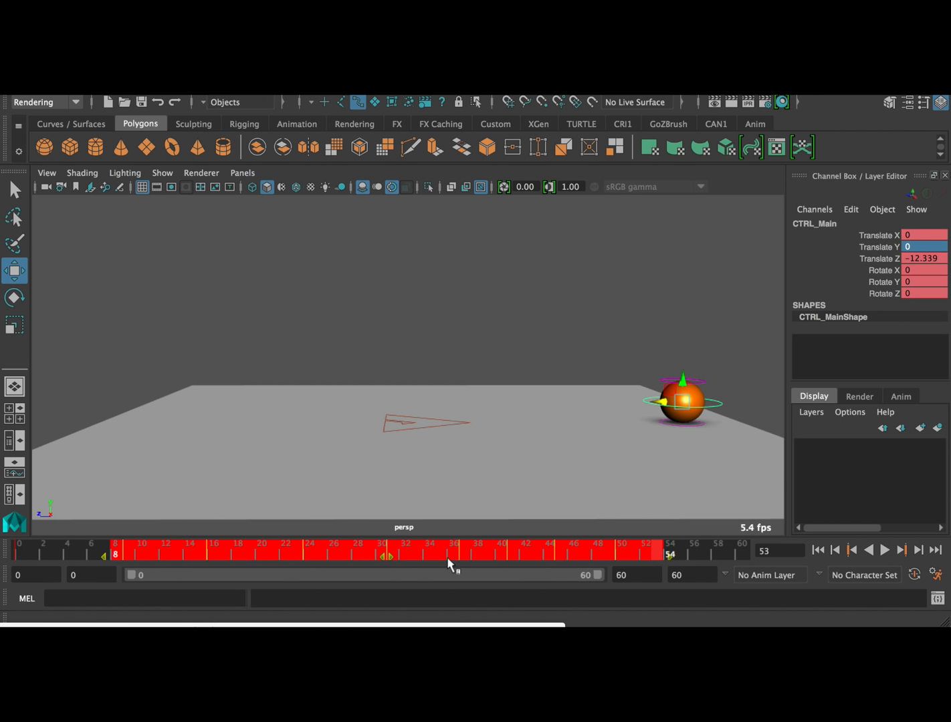
drag(390, 558, 366, 559)
click(225, 556)
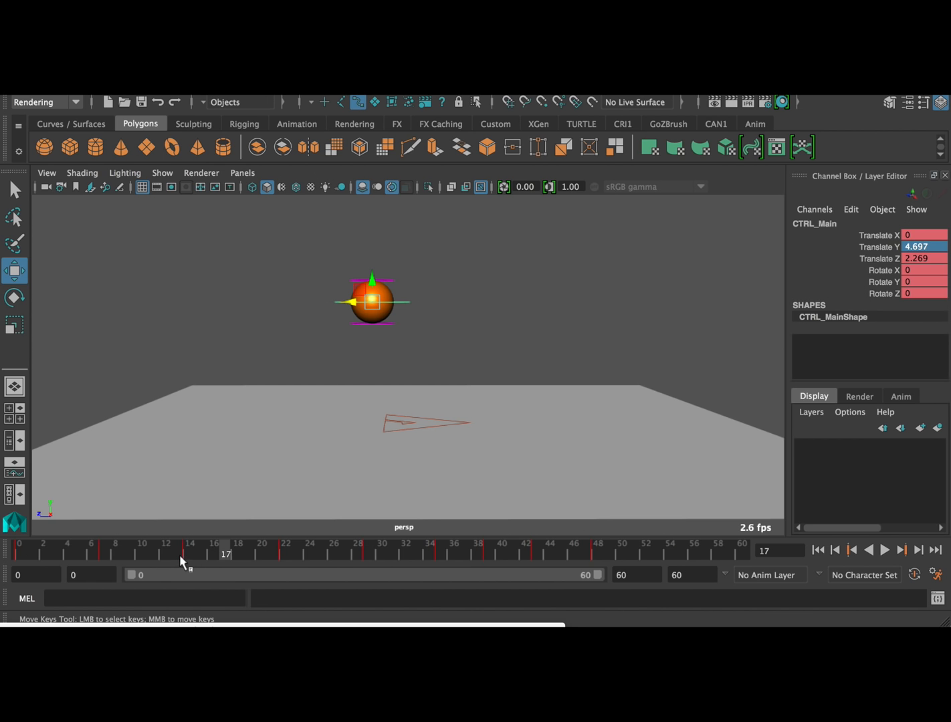
shift+drag(178, 554, 659, 550)
drag(420, 556, 410, 559)
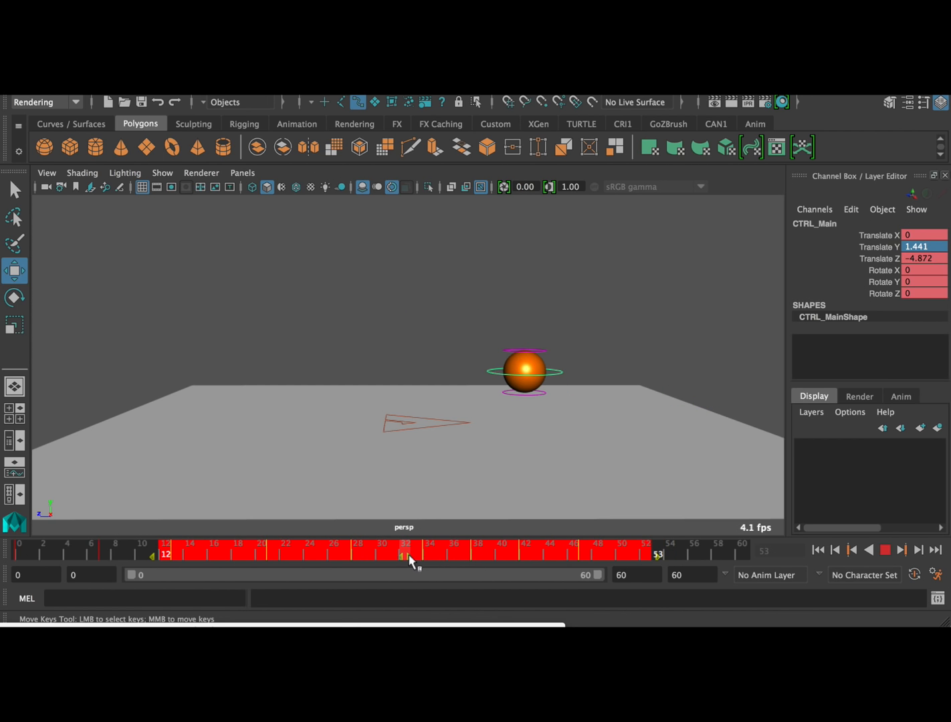
Shift the keys from frame 21 onward one frame earlier, and those from frame 27 onward one more frame
click(273, 556)
shift+drag(259, 557, 586, 554)
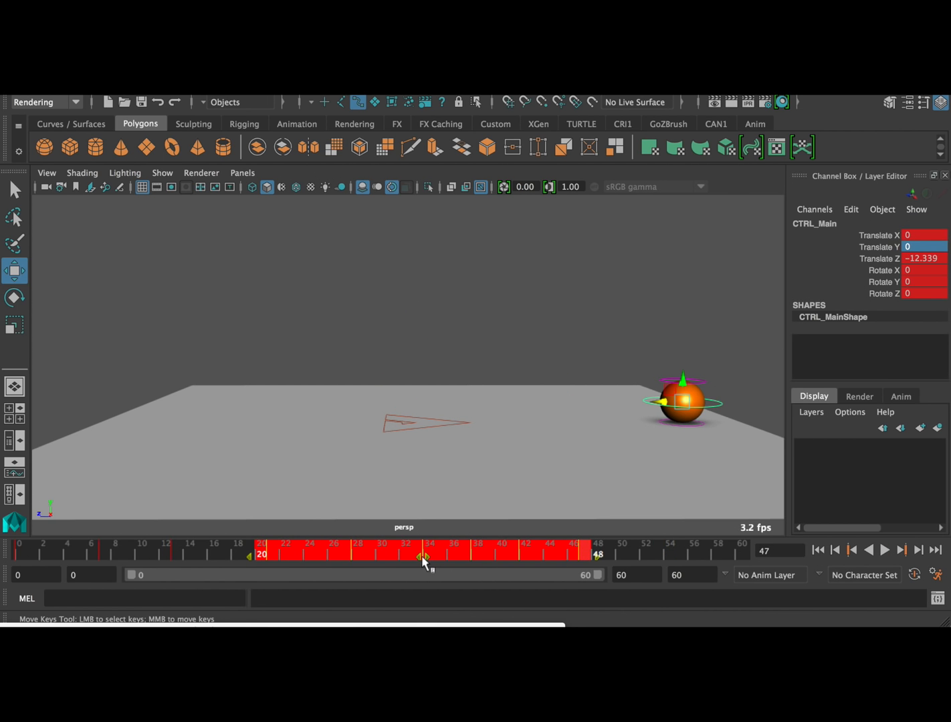
drag(416, 559, 410, 562)
click(343, 559)
shift+drag(344, 560, 621, 557)
drag(472, 554, 470, 554)
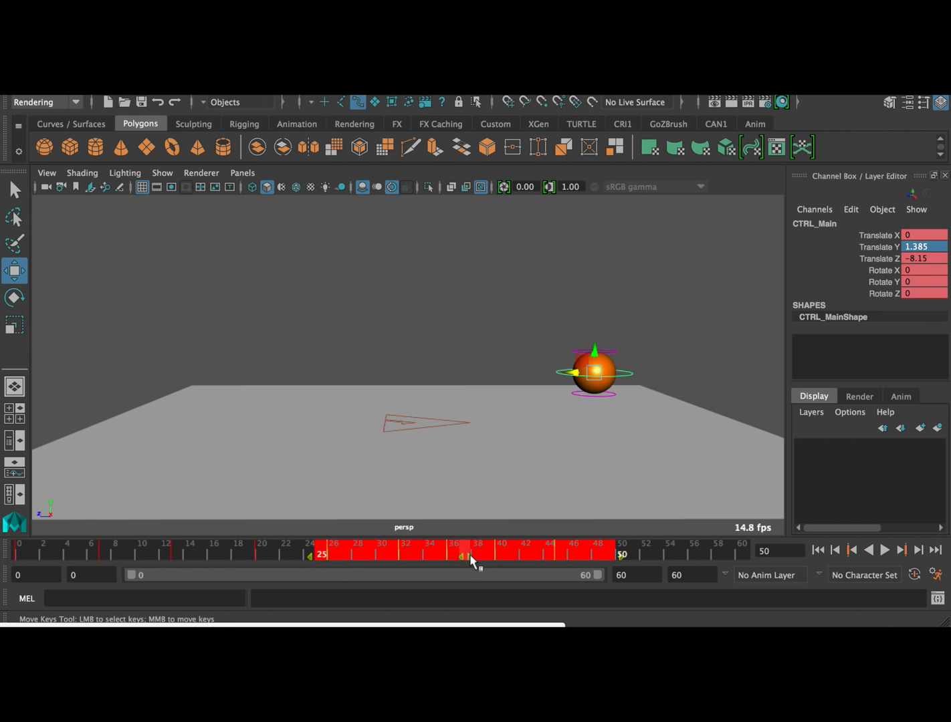
Shift the last four keys of the bounce earlier so they fall on frames 31, 34, 37 and 42
click(381, 556)
shift+drag(382, 556, 569, 551)
drag(478, 556, 585, 553)
click(416, 559)
drag(506, 558, 576, 555)
click(369, 551)
mouse_move(517, 556)
mouse_down()
mouse_move(507, 554)
mouse_move(528, 553)
mouse_up()
click(620, 553)
click(598, 554)
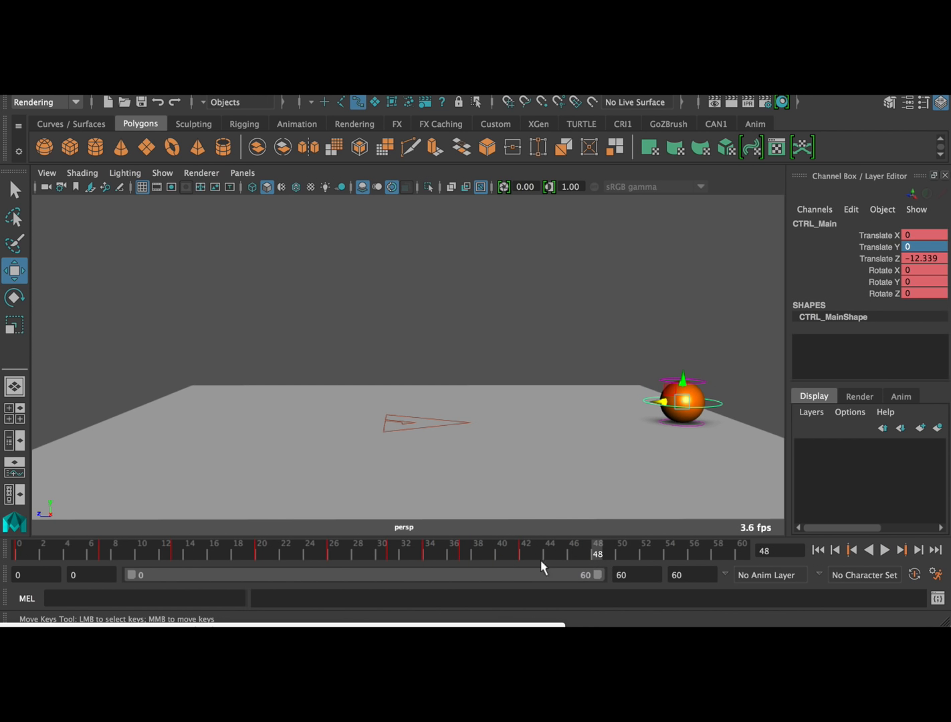
Shorten the playback range to end at frame 47 and play the bounce from frame 0
drag(604, 580, 494, 587)
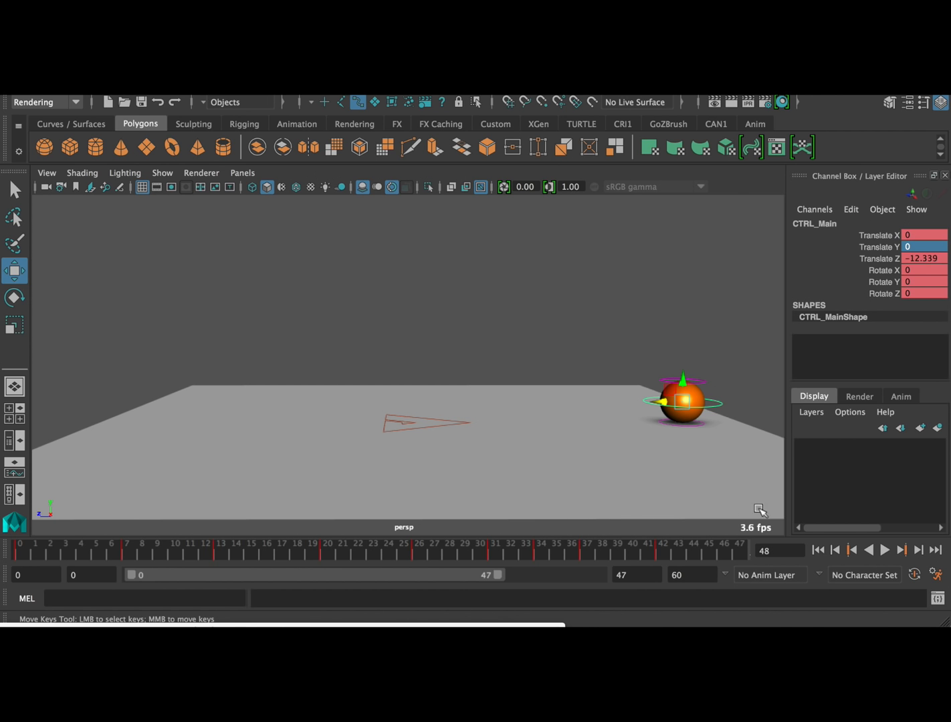
click(884, 550)
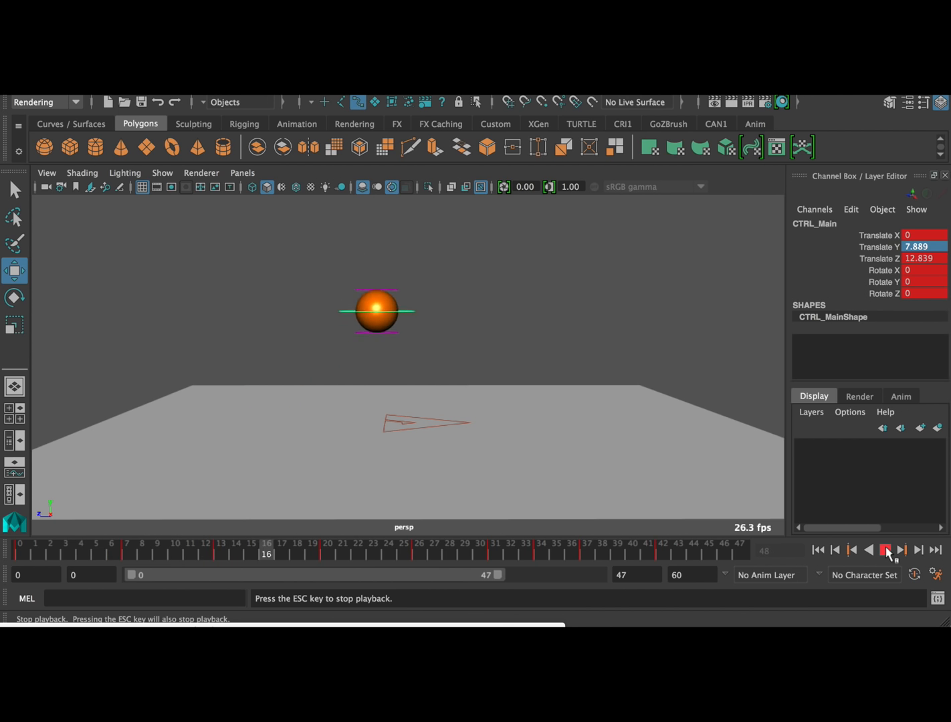
click(887, 551)
click(22, 557)
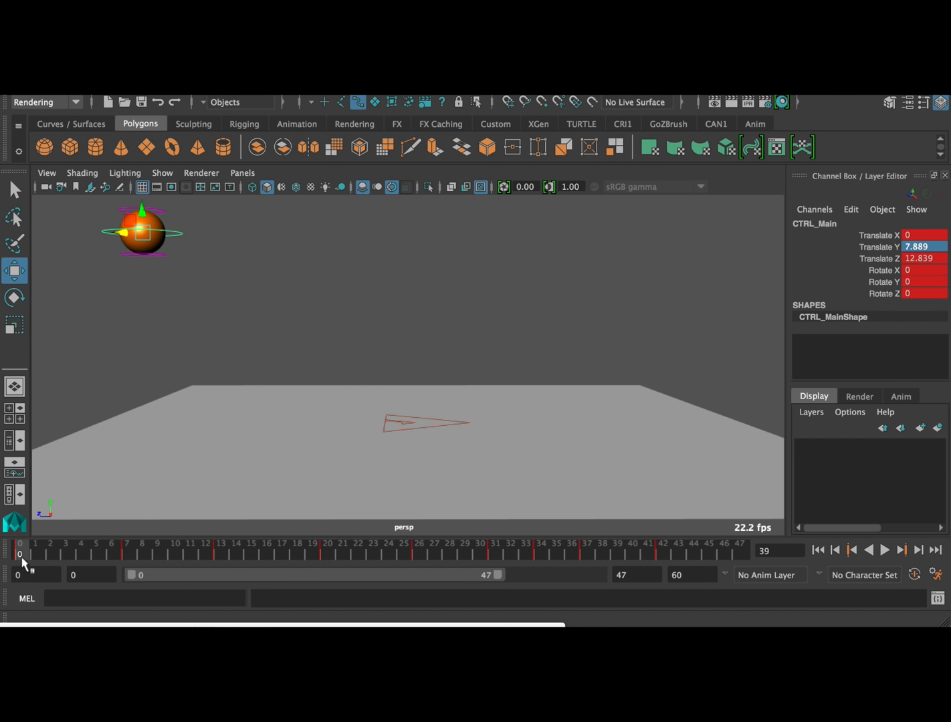
click(884, 550)
click(885, 550)
Shift all keys from frame 7 onward one frame earlier and those from frame 12 onward one more, and play back the result
shift+drag(111, 552, 685, 555)
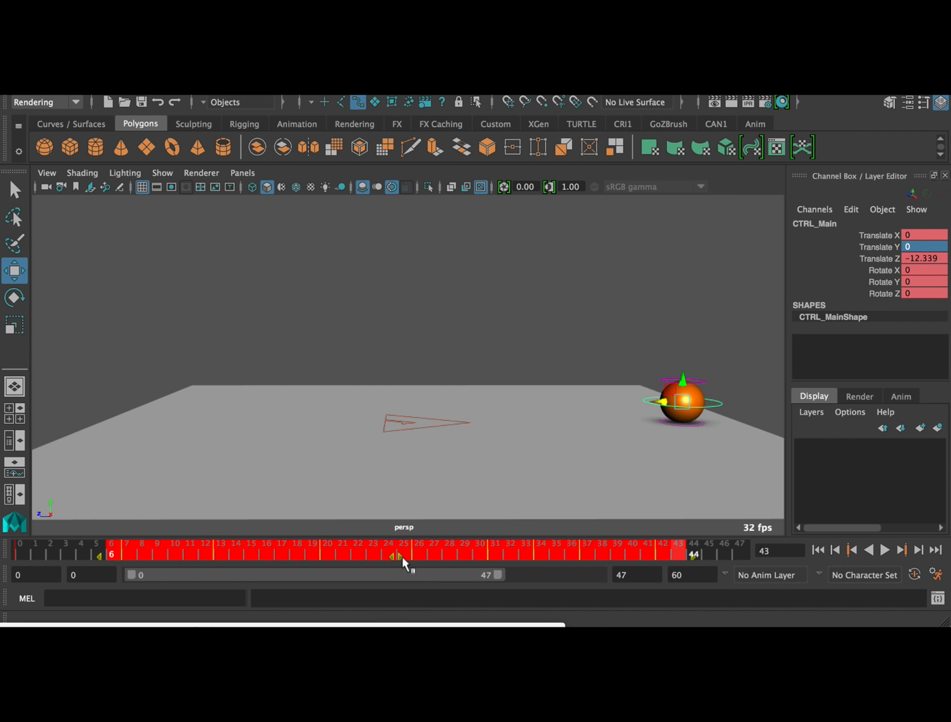
drag(402, 556, 385, 556)
shift+drag(195, 545, 678, 552)
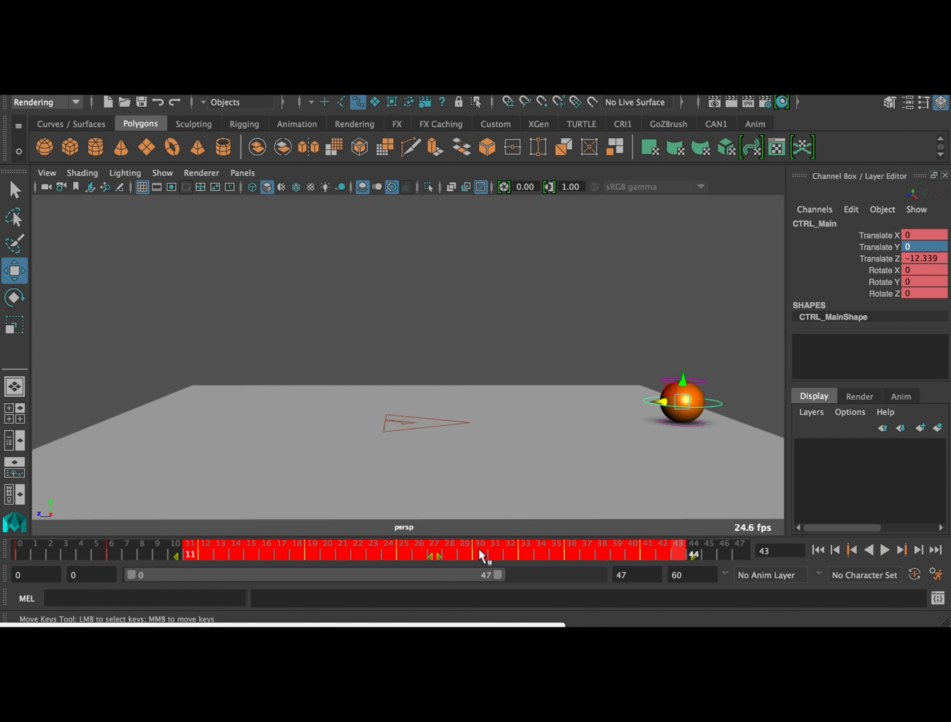
drag(446, 556, 431, 560)
click(16, 553)
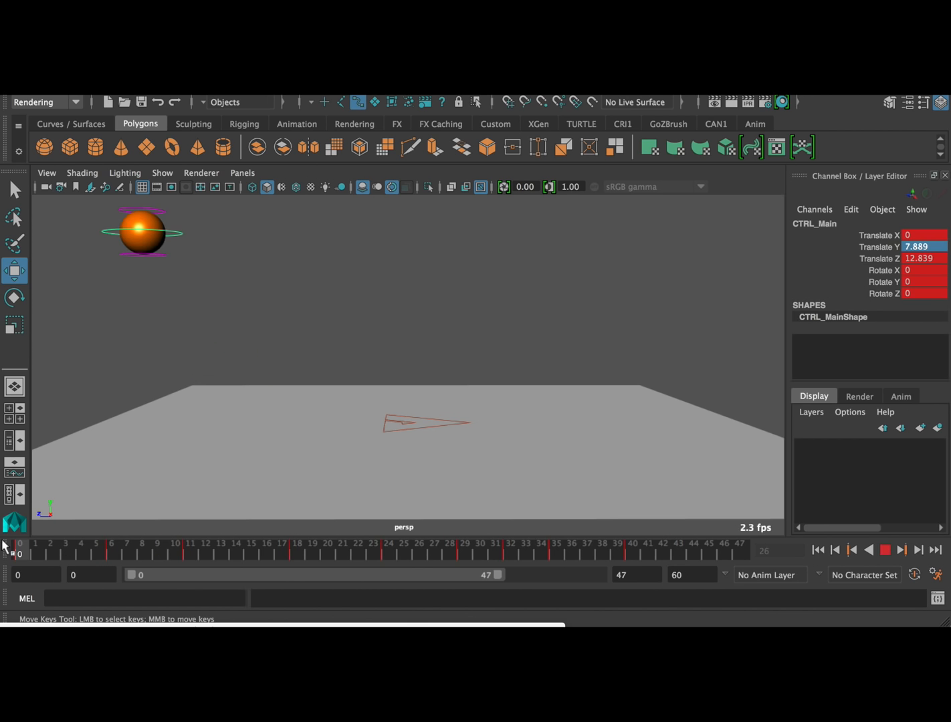
click(886, 550)
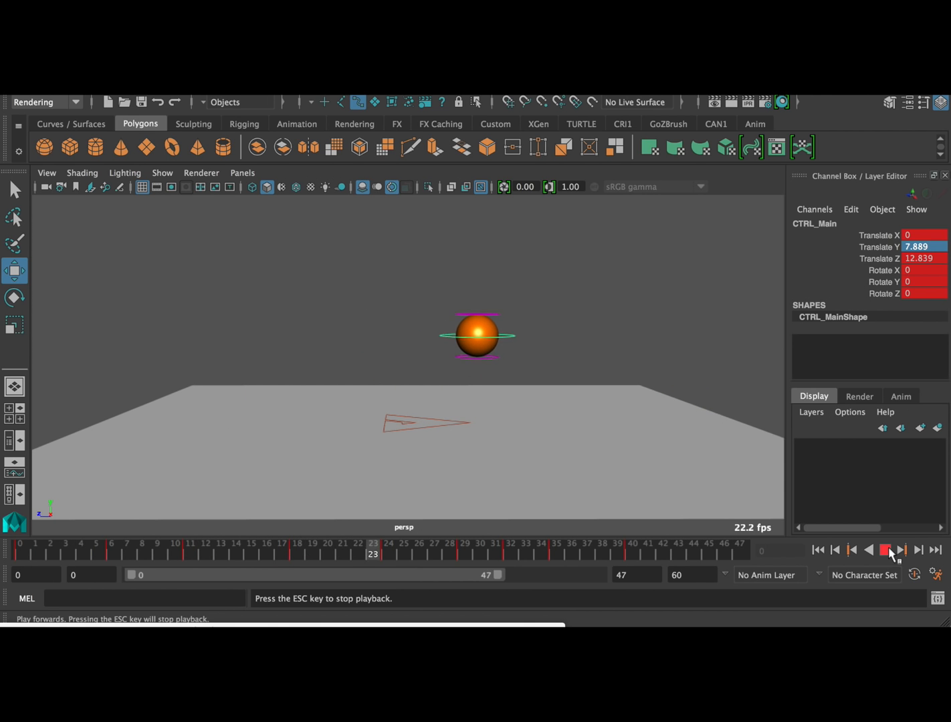
click(885, 551)
Shift the keys from frame 18 onward two frames earlier and those from frame 22 onward one more, and play back from frame 0
shift+drag(282, 555, 647, 555)
drag(462, 555, 407, 562)
click(344, 558)
shift+drag(344, 559, 630, 556)
drag(490, 554, 480, 560)
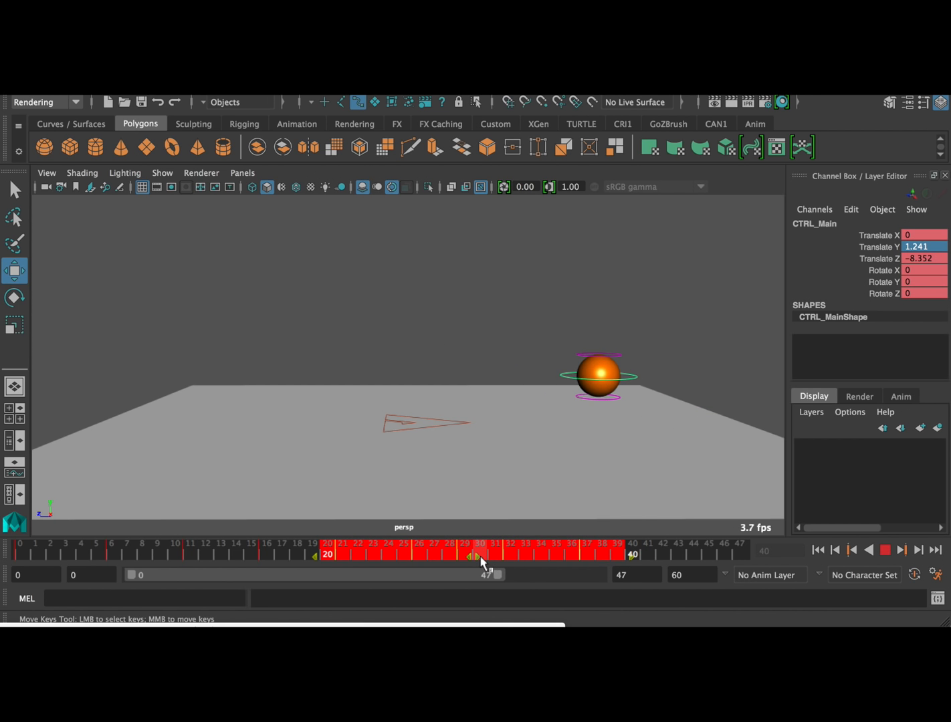
click(19, 554)
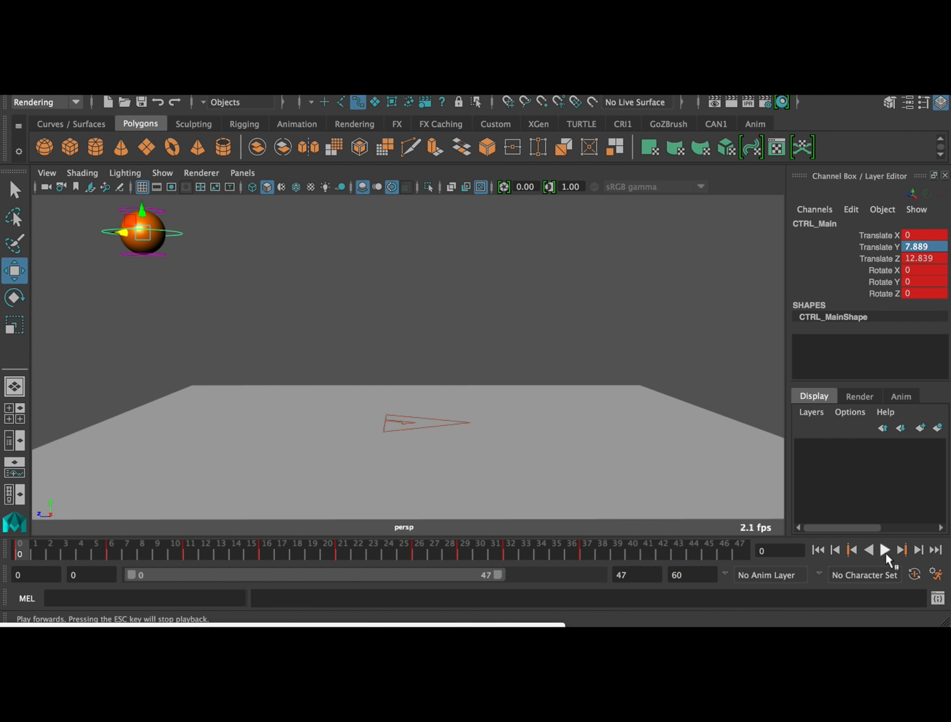
click(885, 551)
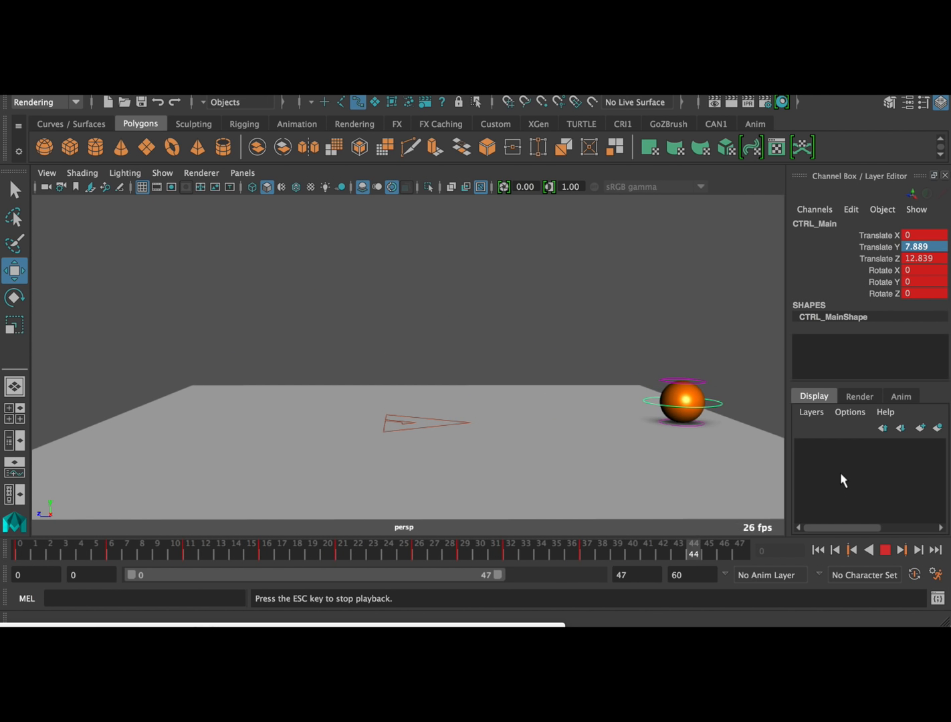
click(885, 550)
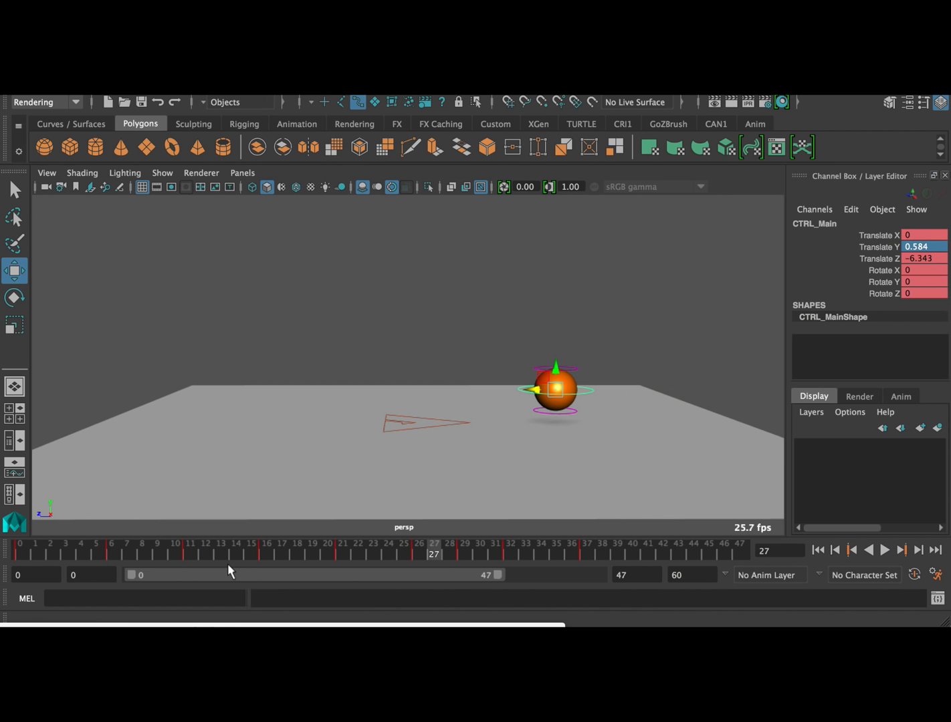
Move CTRL_Main's first ground contact key from frame 6 to frame 5 and key the same contact pose at frame 6
drag(129, 553, 19, 549)
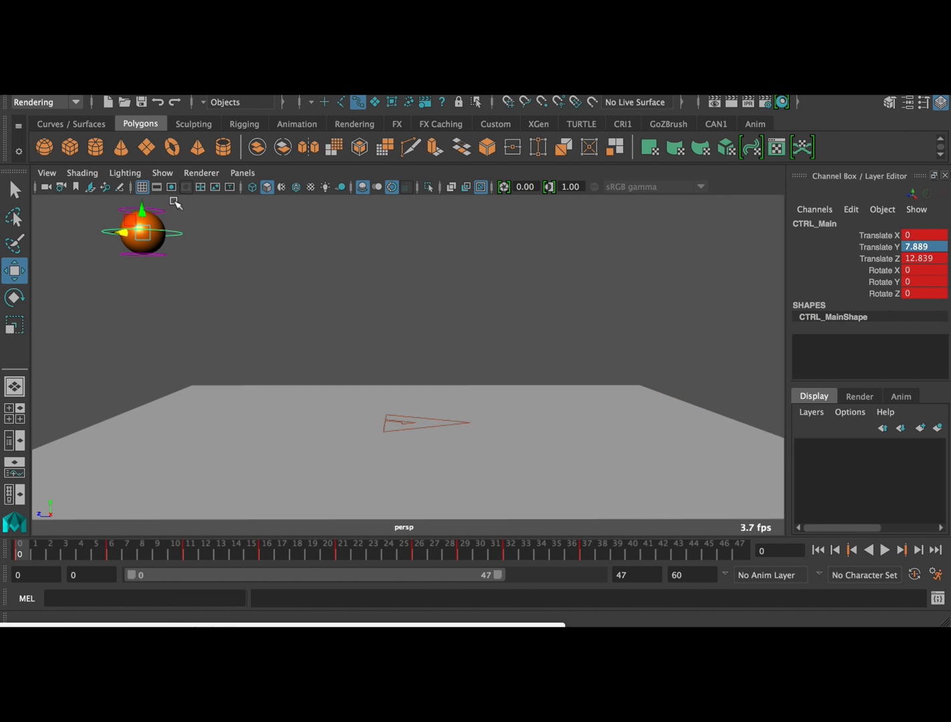
click(111, 552)
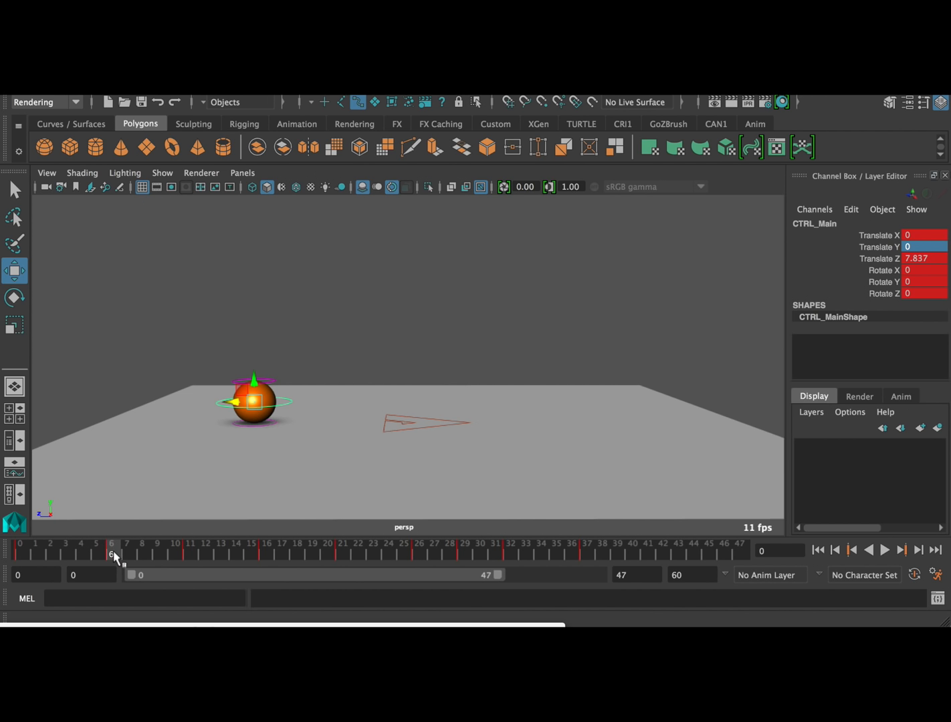
key(alt+v)
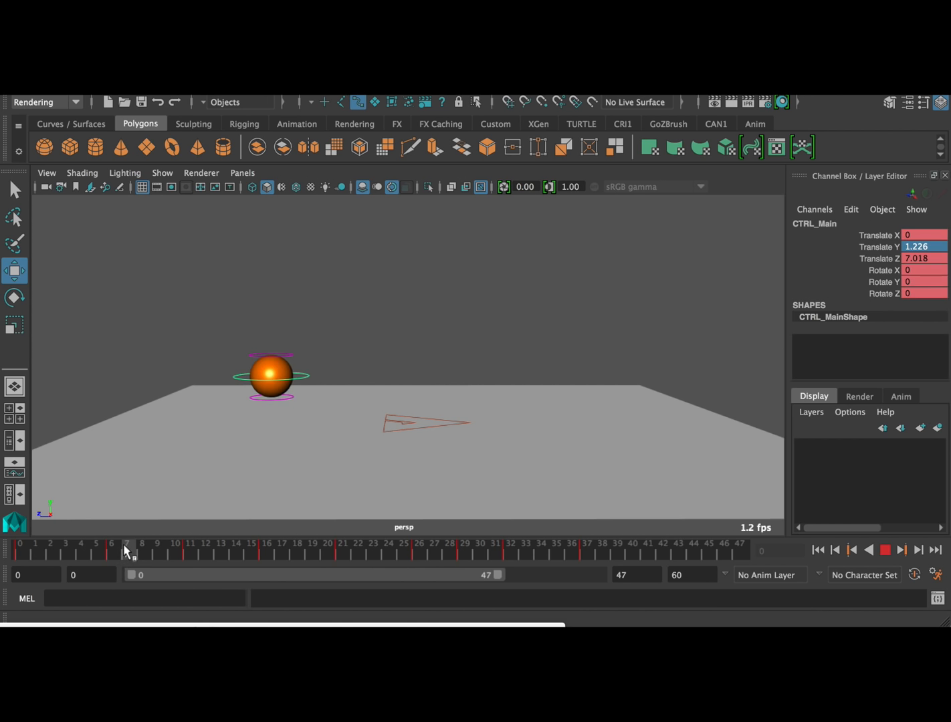
key(alt+v)
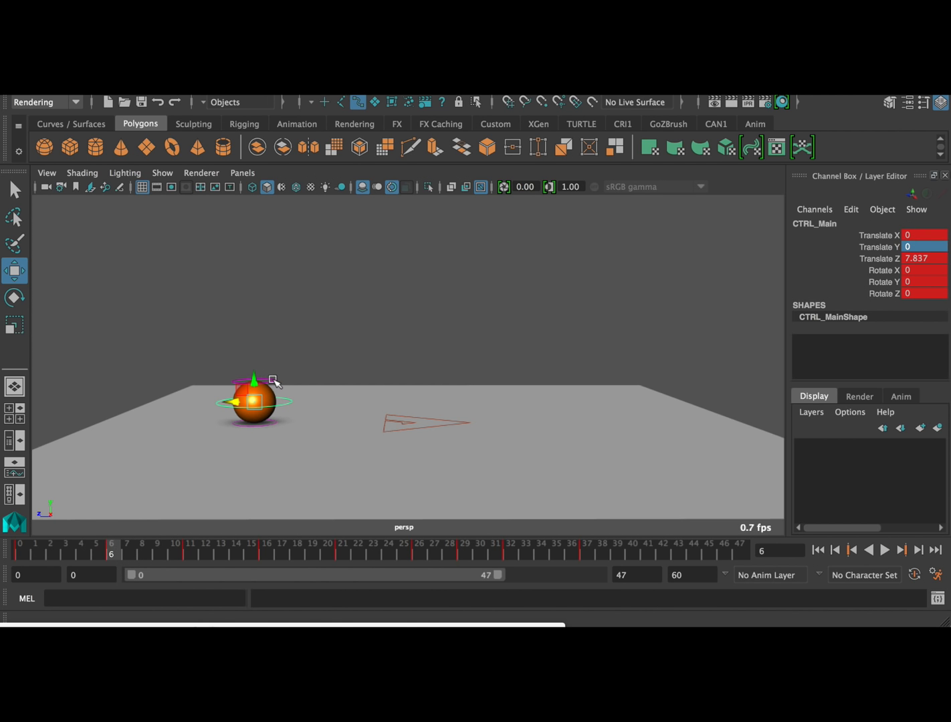
key(alt+v)
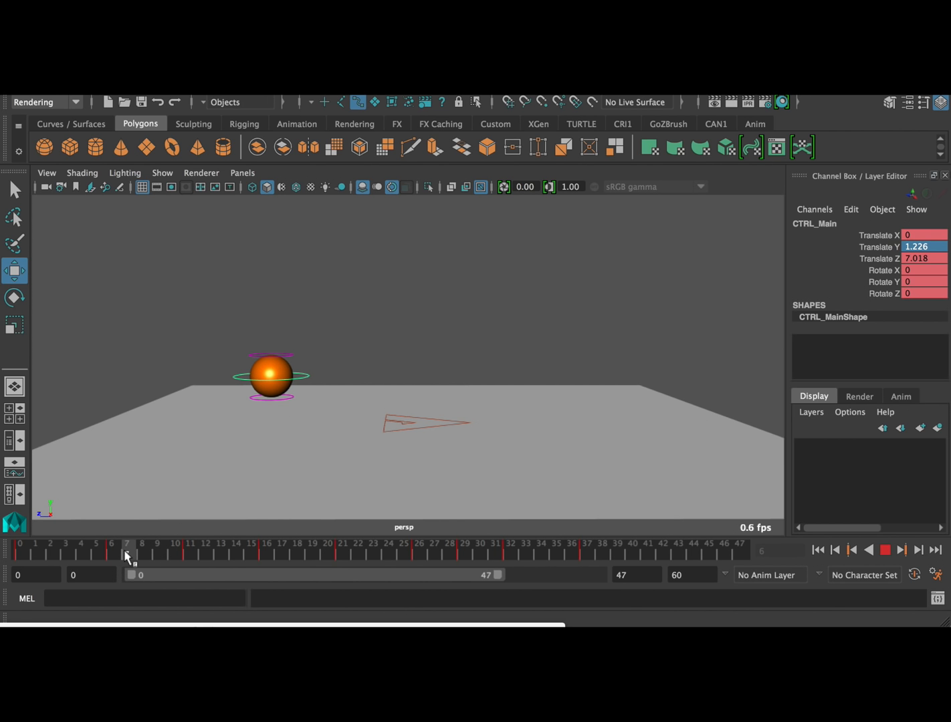
key(alt+v)
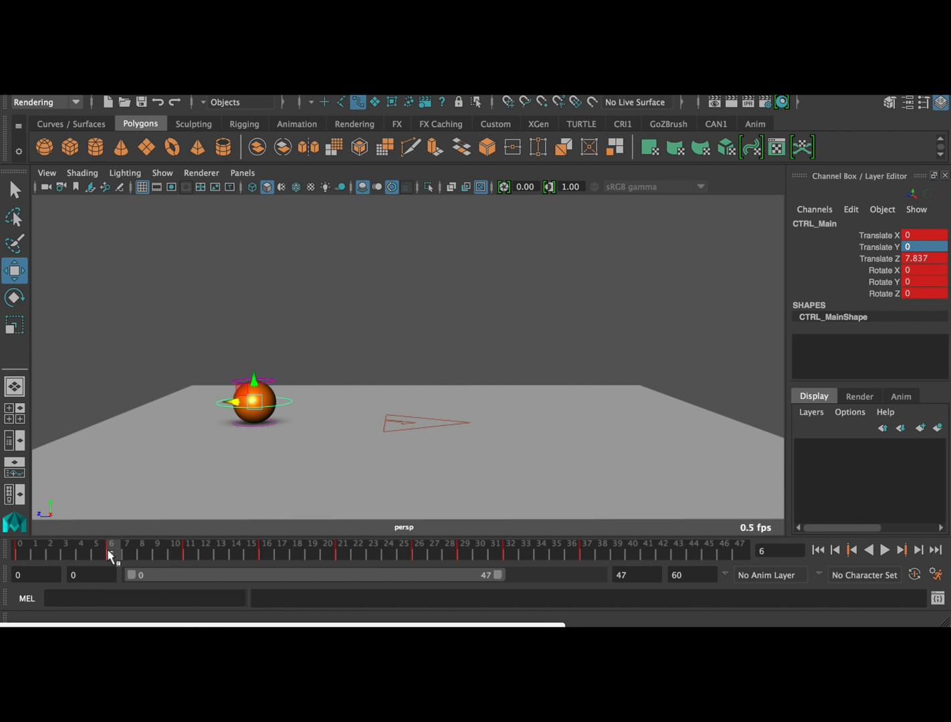
shift+click(114, 551)
drag(112, 555, 104, 555)
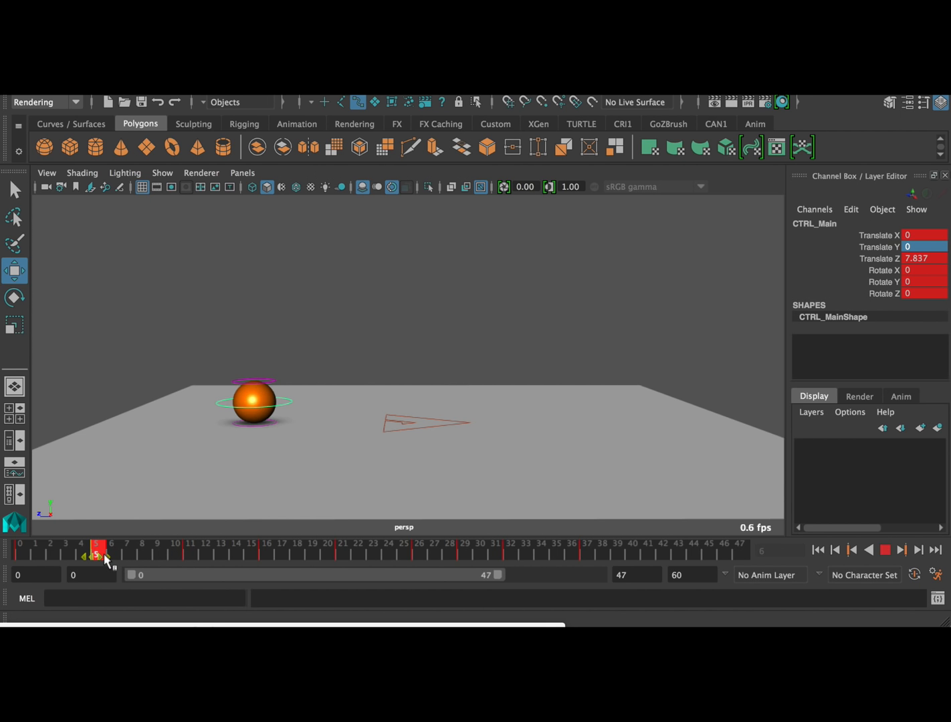
click(97, 551)
click(111, 551)
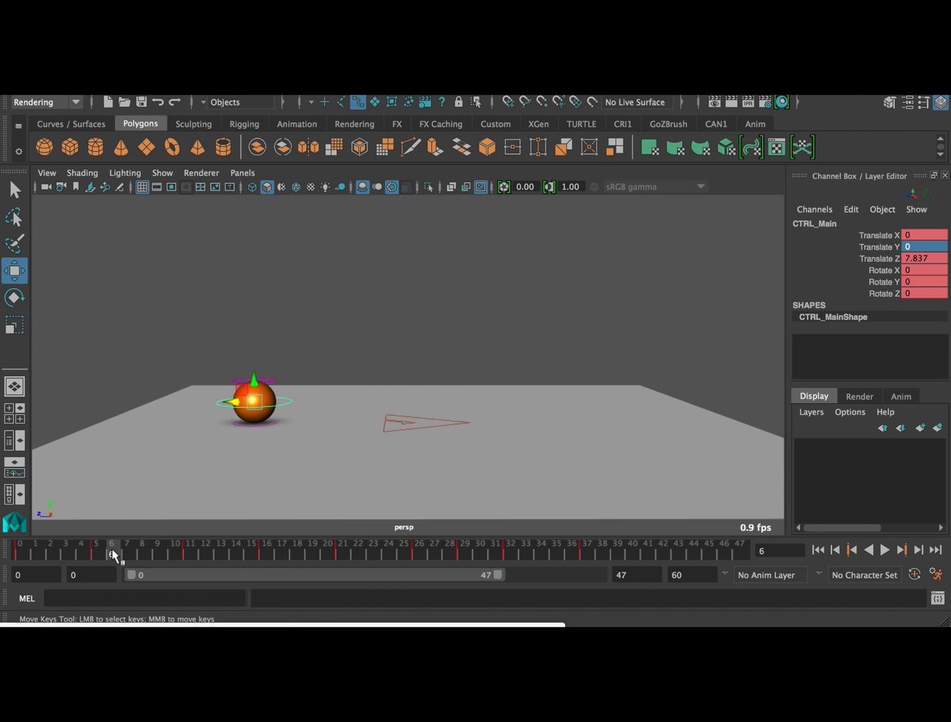
drag(22, 552, 96, 553)
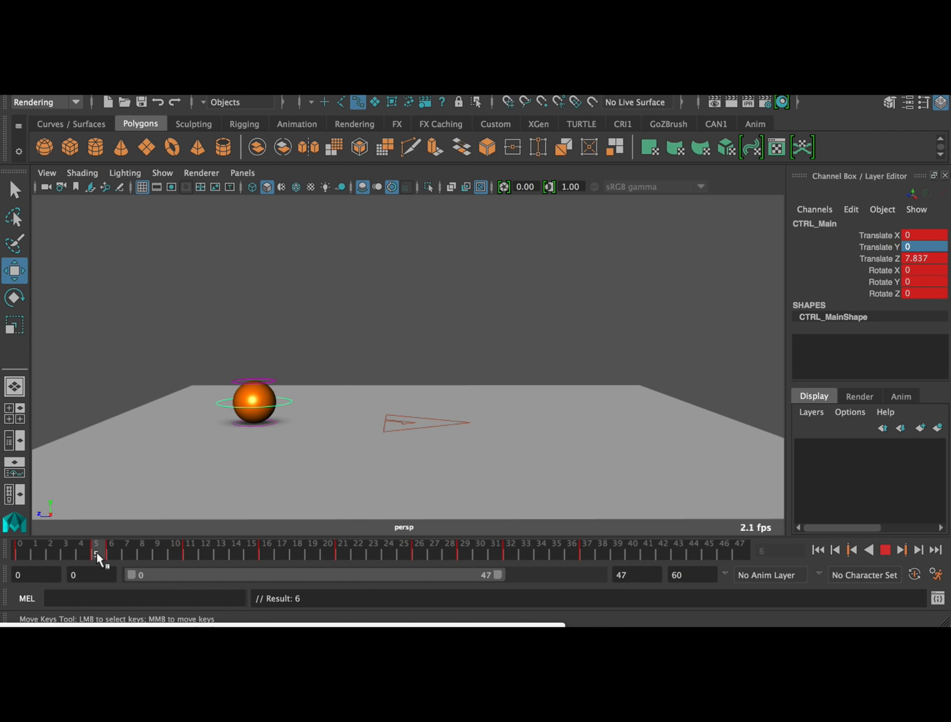
Move the second ground contact key from frame 16 to frame 15 and key the same pose at frame 16
drag(120, 550, 256, 556)
shift+click(262, 555)
key(alt+v)
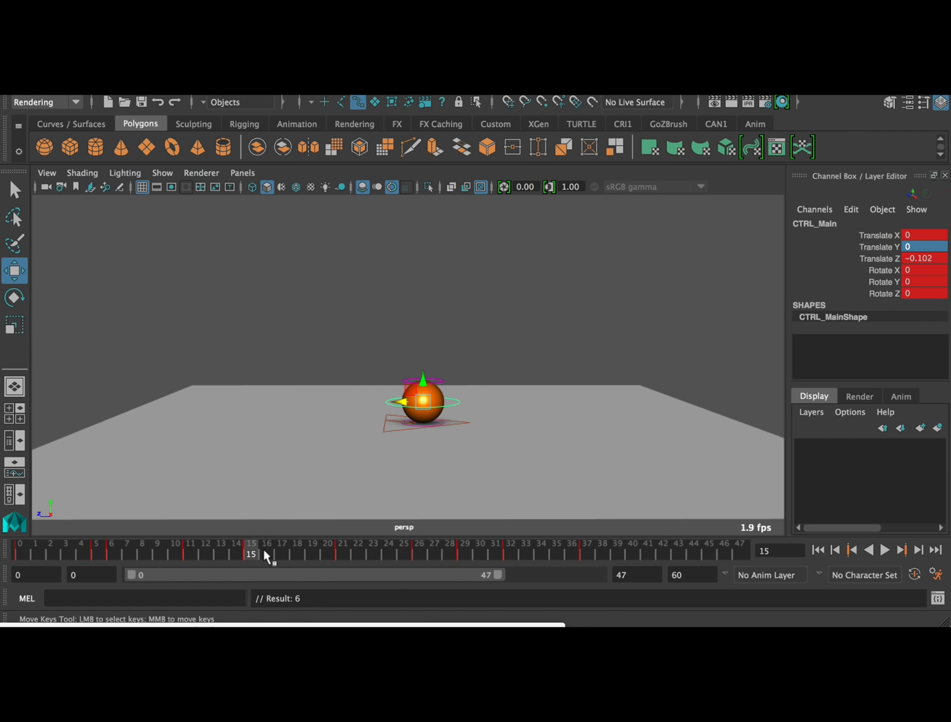
Move the third ground contact key from frame 26 to frame 25 and key the same pose at frame 26
mouse_move(216, 555)
mouse_down()
mouse_move(412, 551)
mouse_move(403, 556)
mouse_up()
shift+click(413, 552)
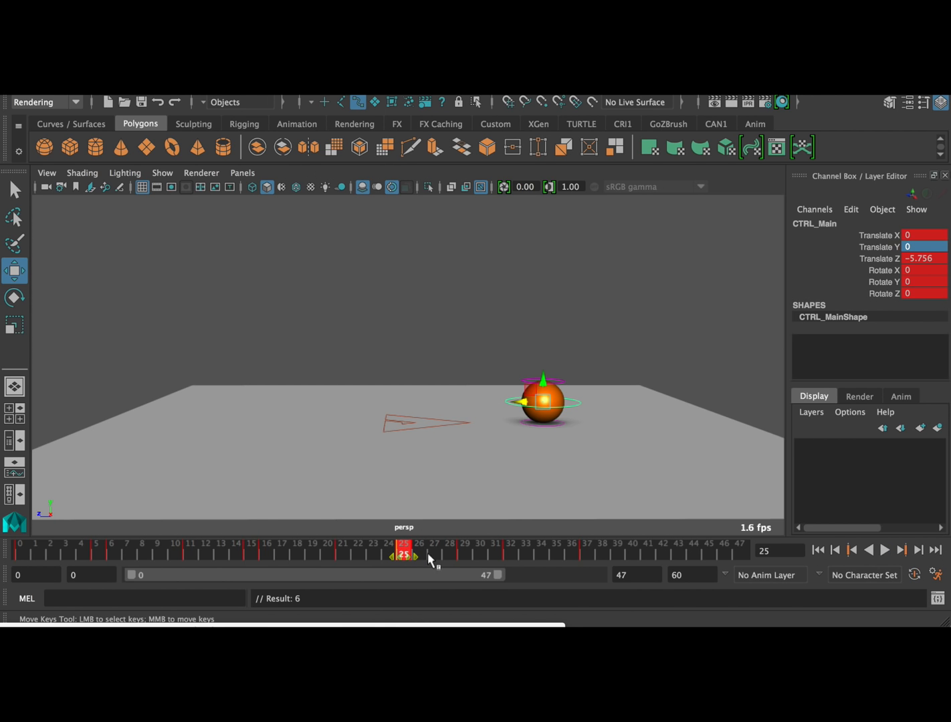
click(420, 556)
click(399, 554)
middle_drag(399, 555, 418, 554)
key(s)
Select CTRL_Top and key its undeformed position at frame 5
drag(404, 553, 106, 546)
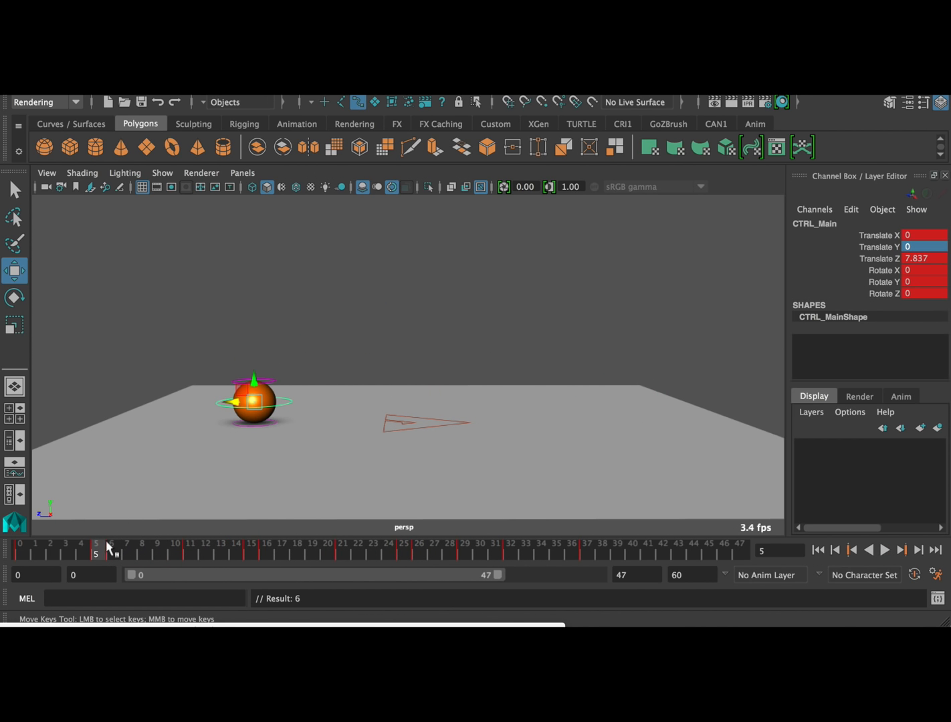
click(271, 381)
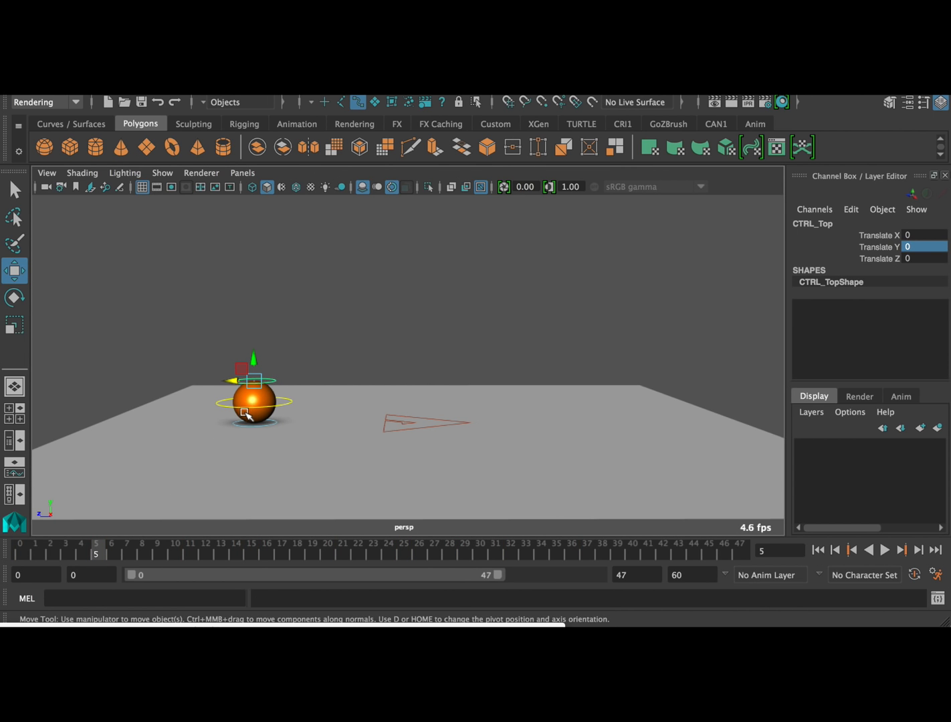
click(273, 408)
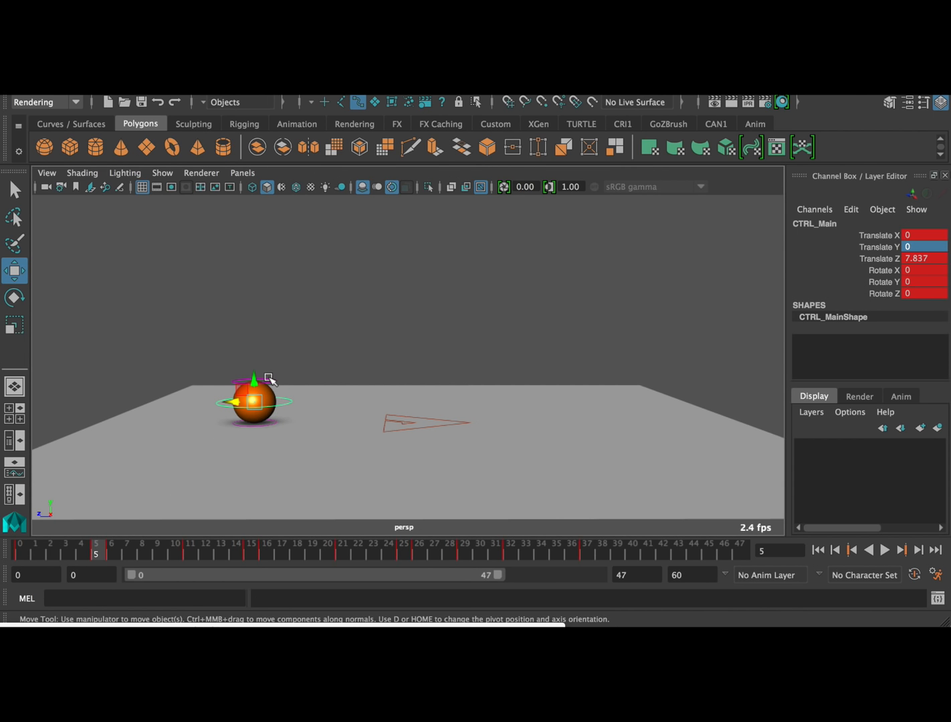
click(274, 384)
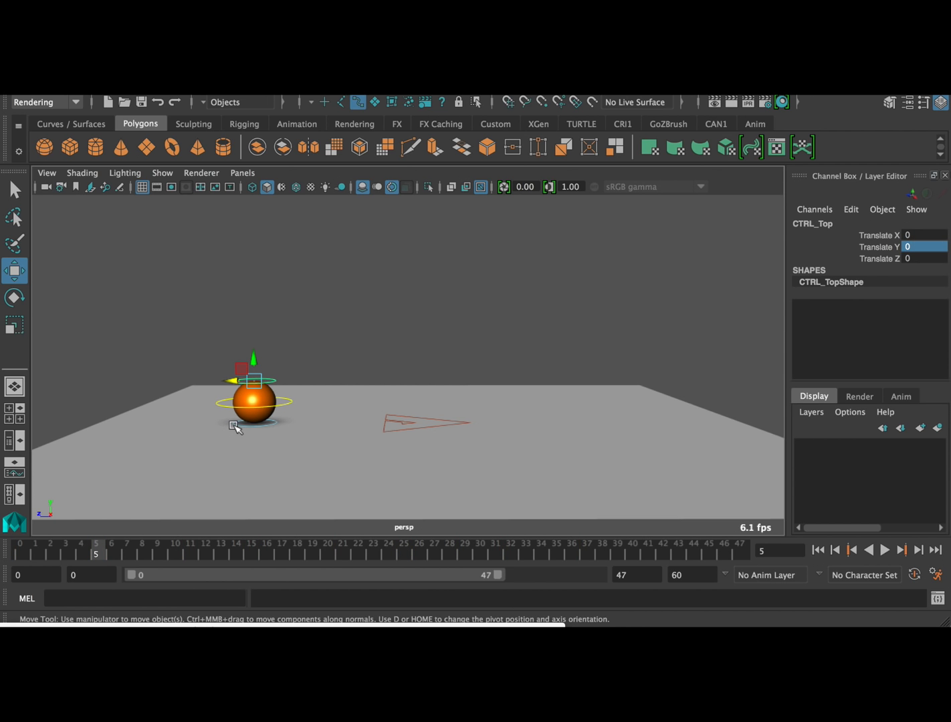
key(s)
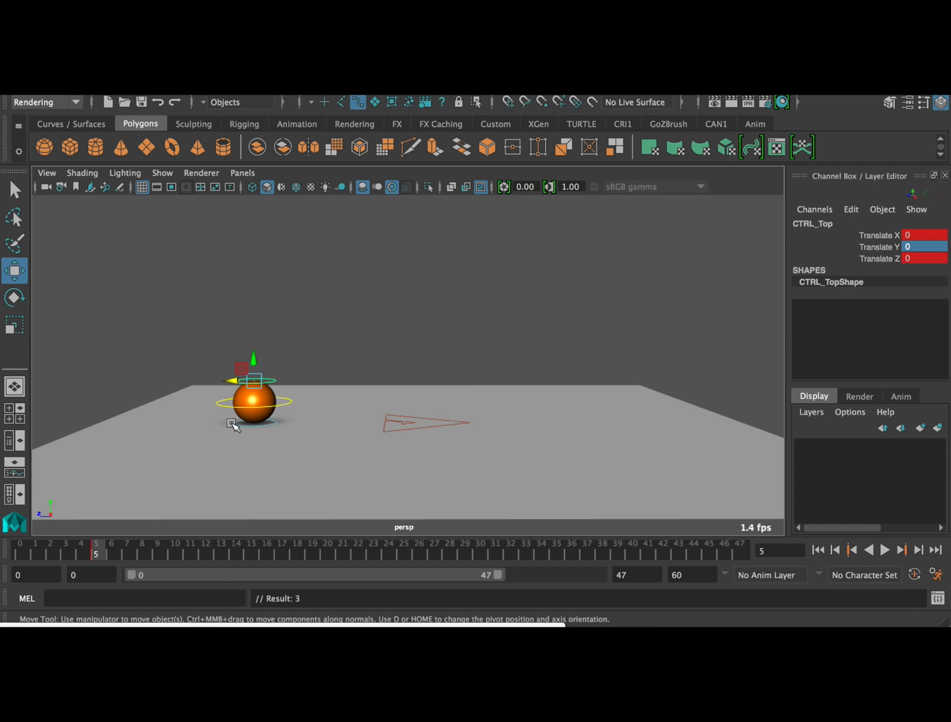
Squash the ball at frame 6 by lowering CTRL_Top to a Translate Y of about -0.411, and key it
click(112, 550)
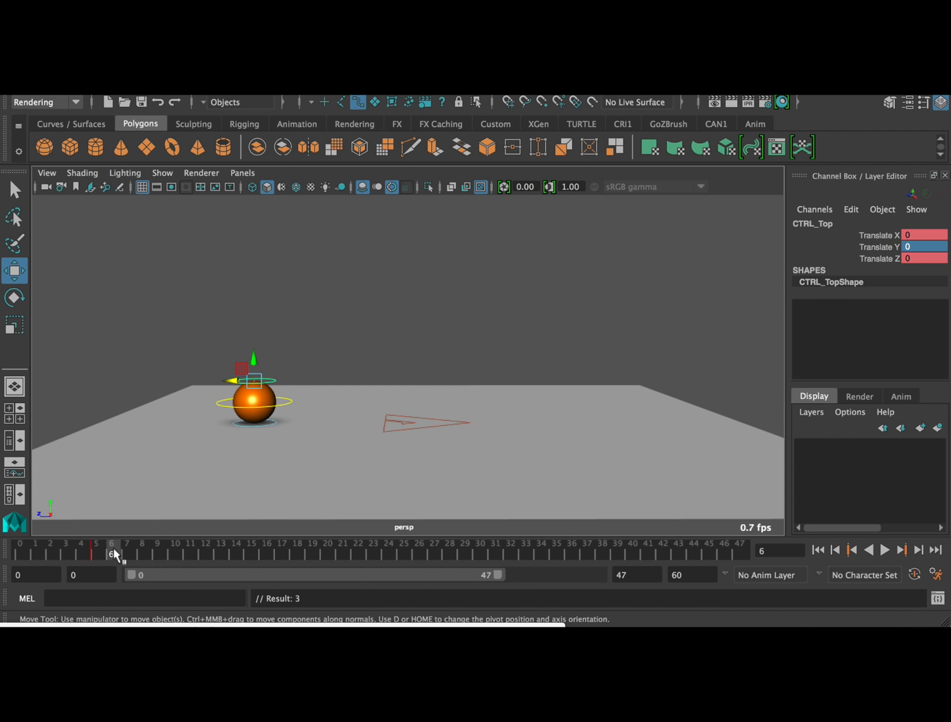
click(254, 357)
drag(255, 353, 255, 364)
key(s)
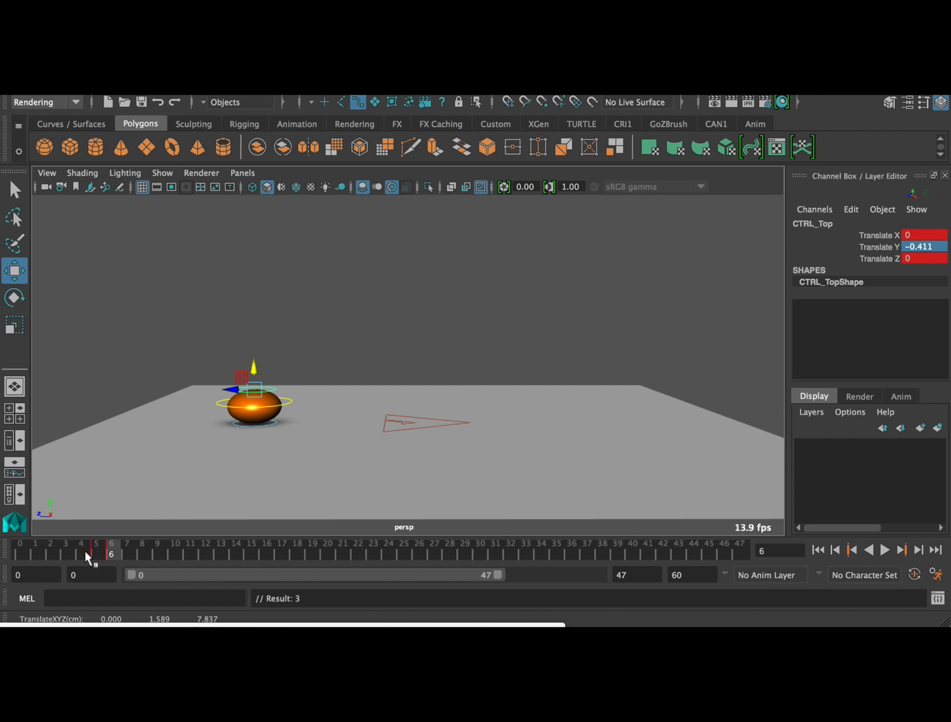
Set CTRL_Top's Translate Y to 0 at frame 8 and key it
mouse_move(81, 552)
mouse_down()
mouse_move(173, 536)
mouse_move(223, 549)
mouse_move(542, 550)
mouse_move(113, 548)
mouse_move(137, 542)
mouse_up()
double_click(921, 247)
text(0)
key(Return)
key(s)
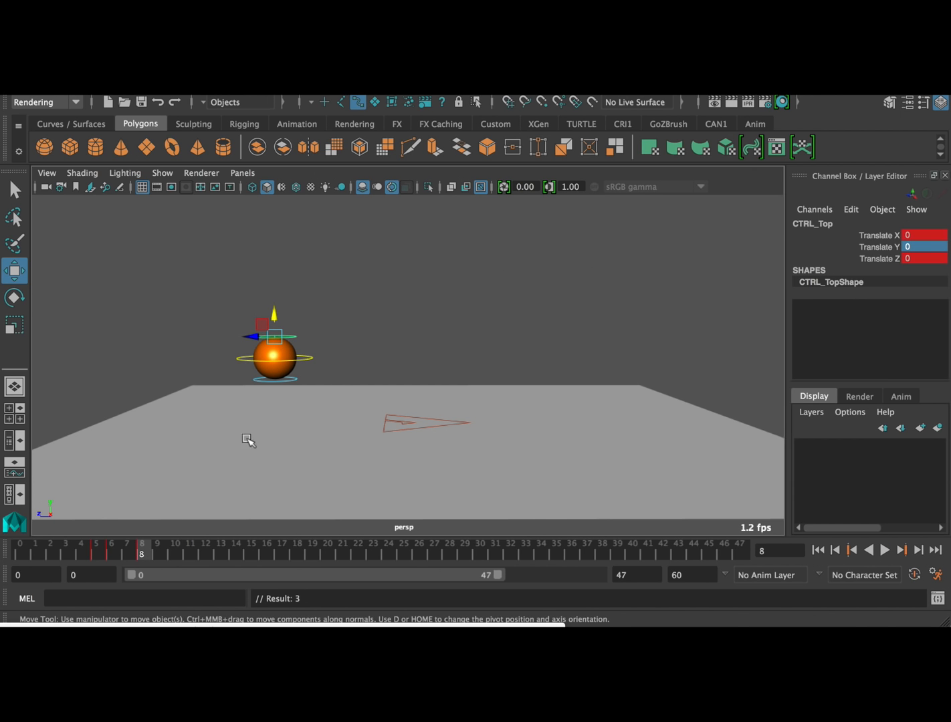
Squash the ball at frame 16 by lowering CTRL_Top to a Translate Y of about -0.309, and key it
mouse_move(101, 550)
mouse_down()
mouse_move(128, 546)
mouse_move(91, 545)
mouse_move(184, 535)
mouse_move(266, 551)
mouse_up()
drag(426, 363, 426, 369)
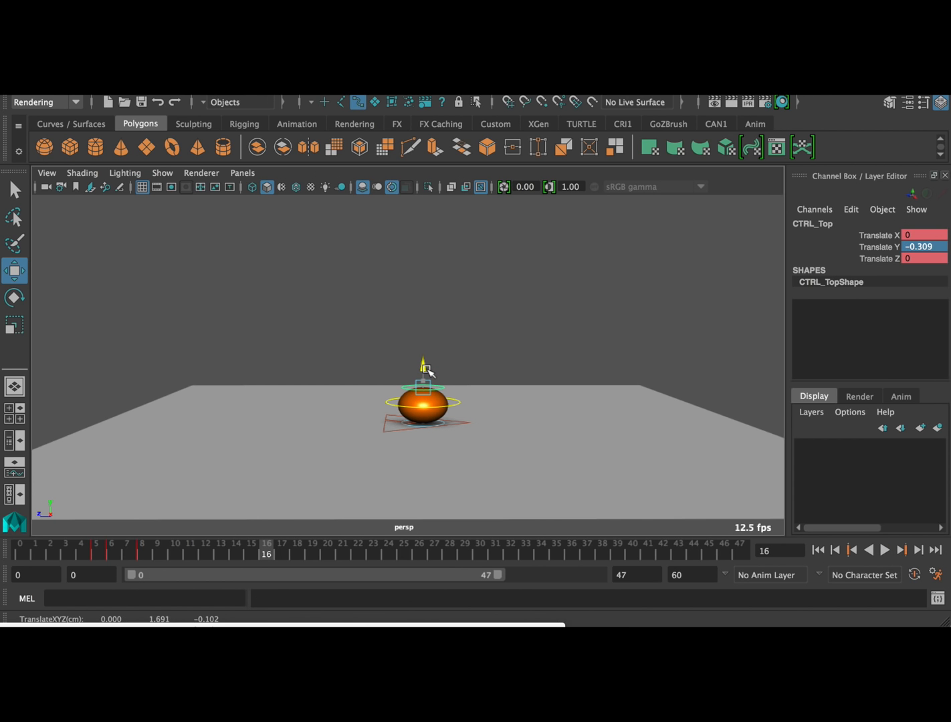
key(s)
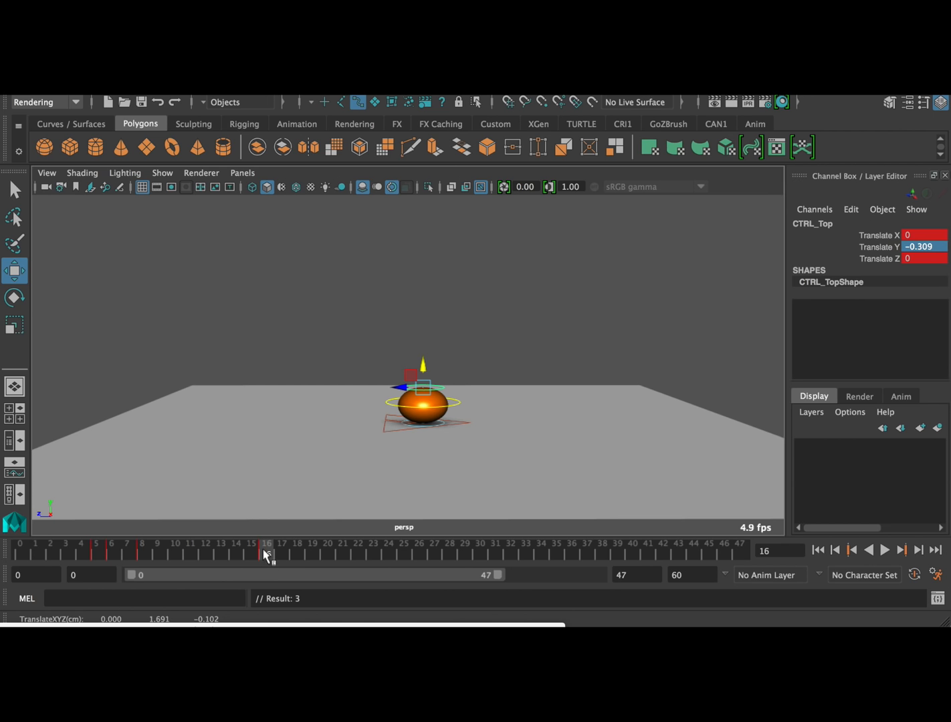
Set CTRL_Top's Translate Y to 0 at frame 15 and key it
drag(259, 553, 250, 555)
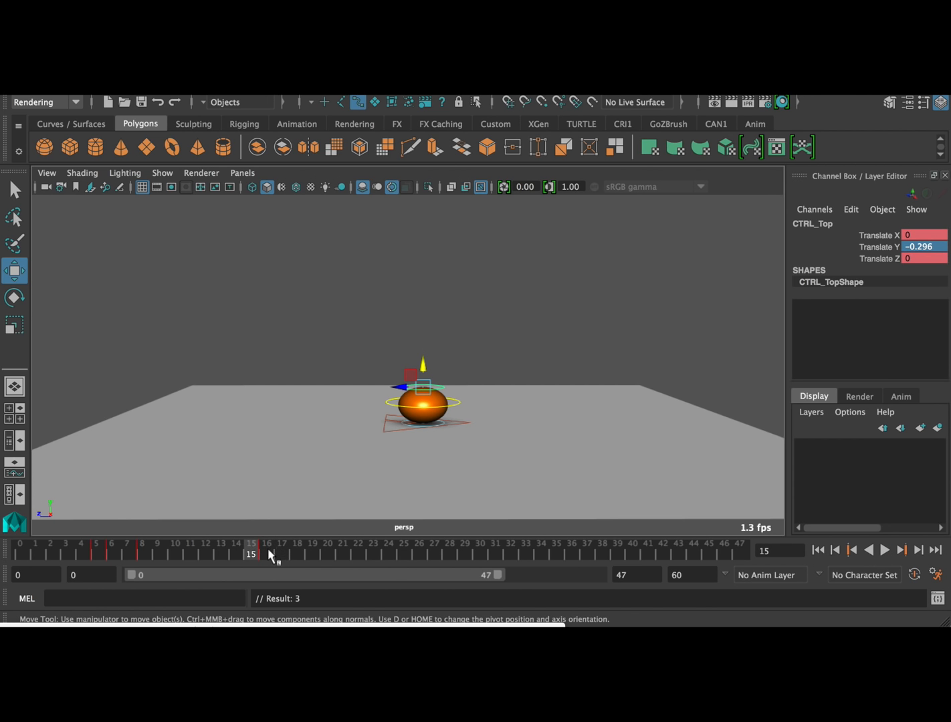
text(0)
key(Return)
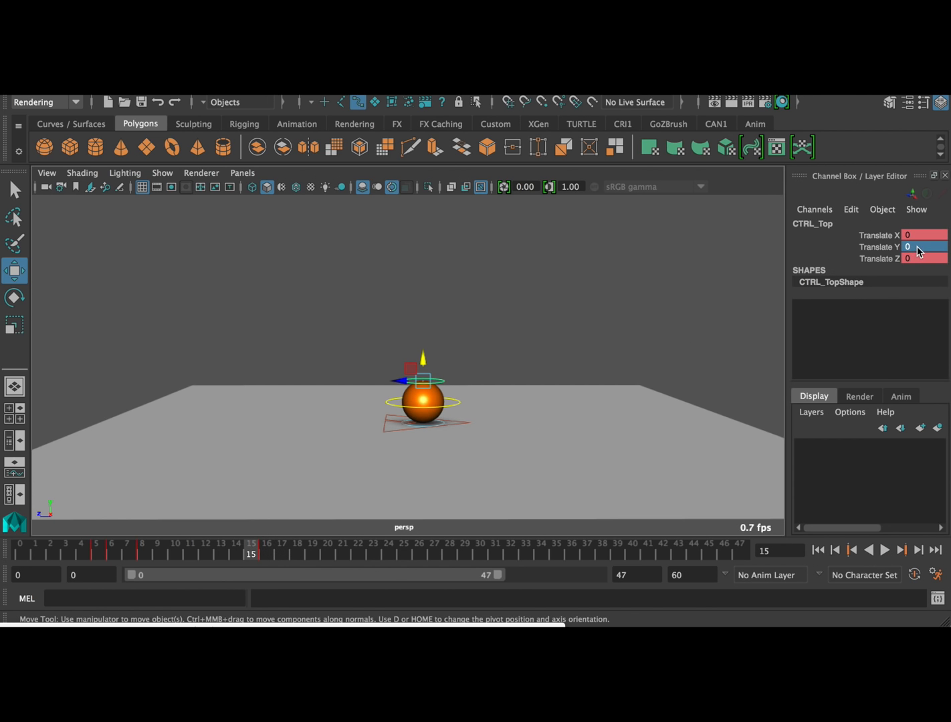
key(s)
key(alt+v)
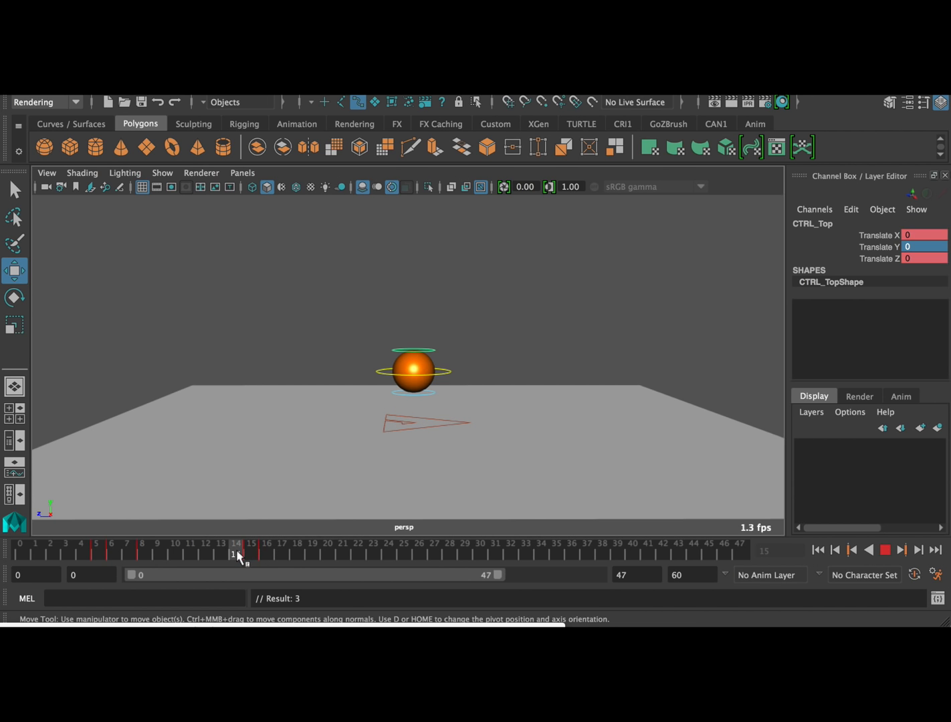
Squash the ball at frame 26 by lowering CTRL_Top to a Translate Y of about -0.172, and key it
mouse_move(249, 560)
mouse_down()
mouse_move(295, 553)
mouse_move(264, 553)
mouse_move(274, 547)
mouse_move(240, 556)
mouse_move(418, 554)
mouse_up()
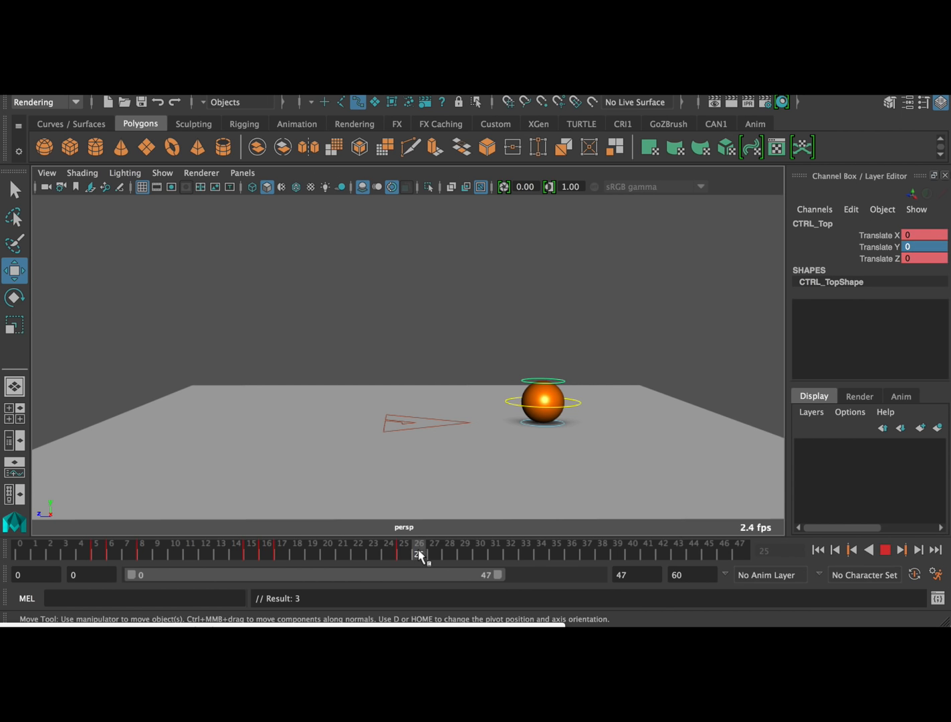
click(544, 358)
drag(546, 357, 545, 361)
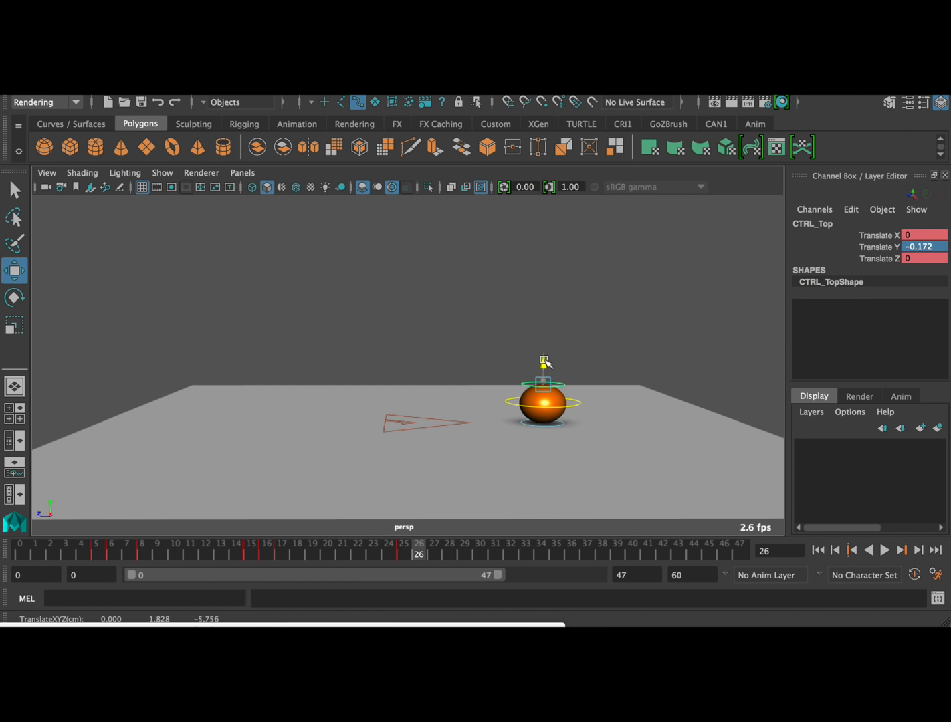
key(s)
Set CTRL_Top's Translate Y to 0 at frame 27 and key it
click(434, 551)
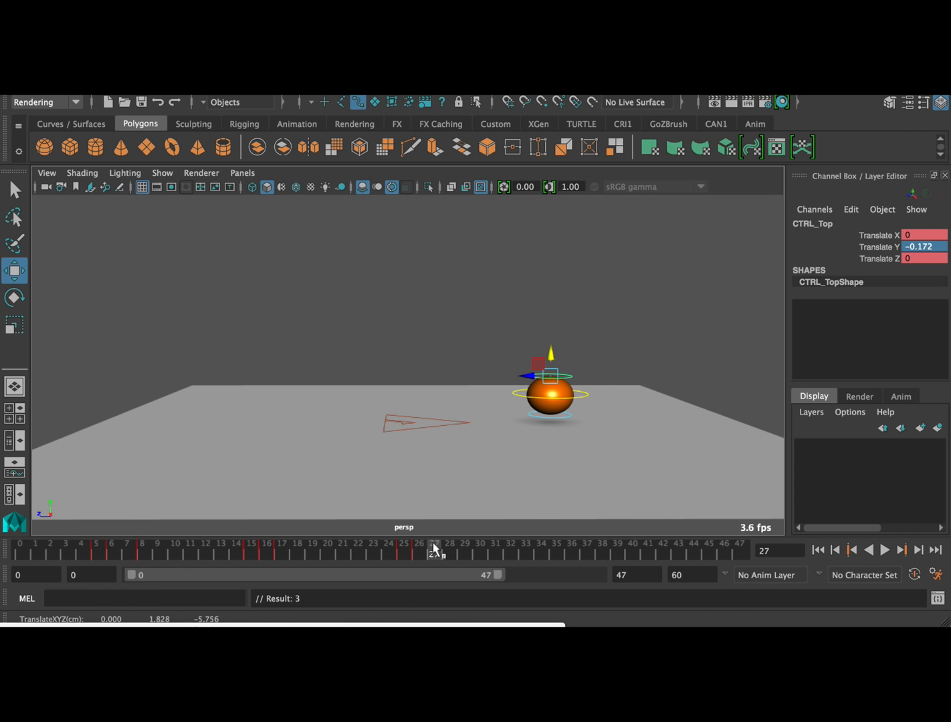
text(0)
key(Return)
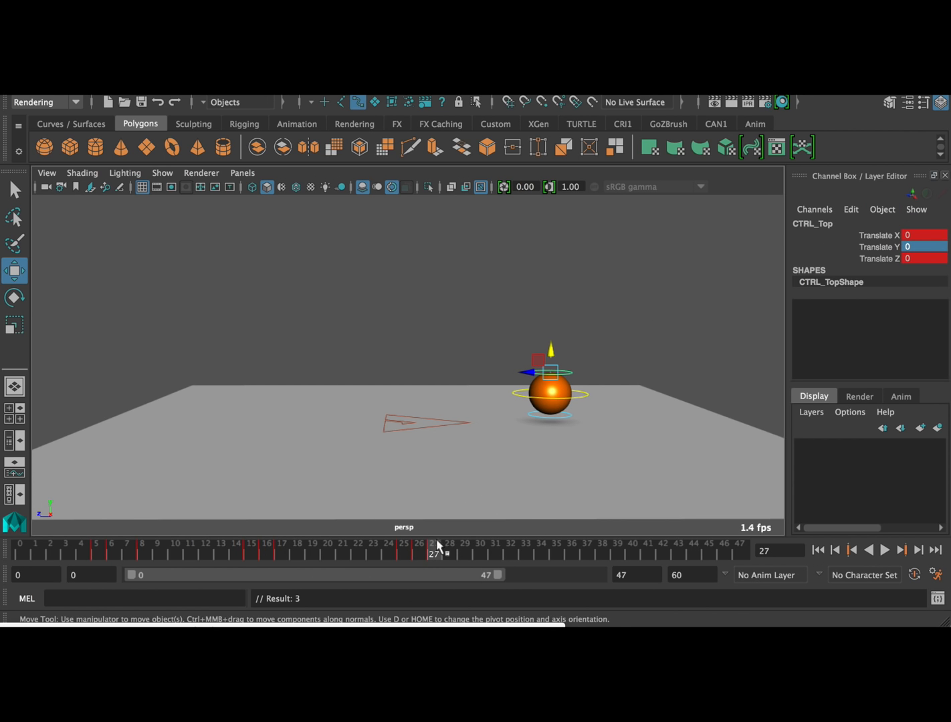
Select CTRL_Main and play the animation from frame 0 to review the squash
click(584, 394)
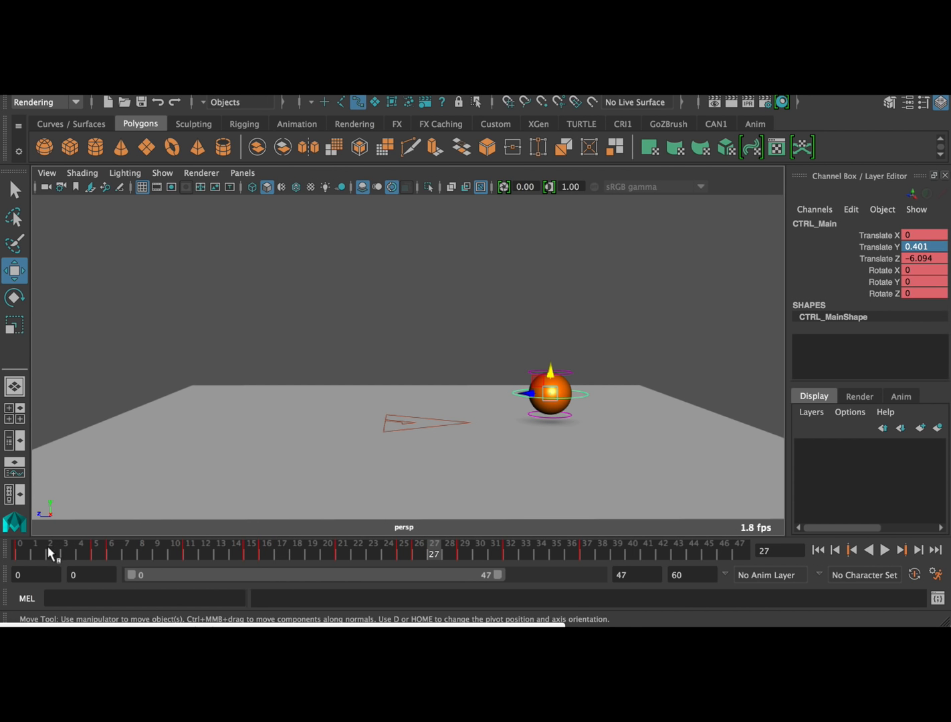
click(19, 551)
click(885, 550)
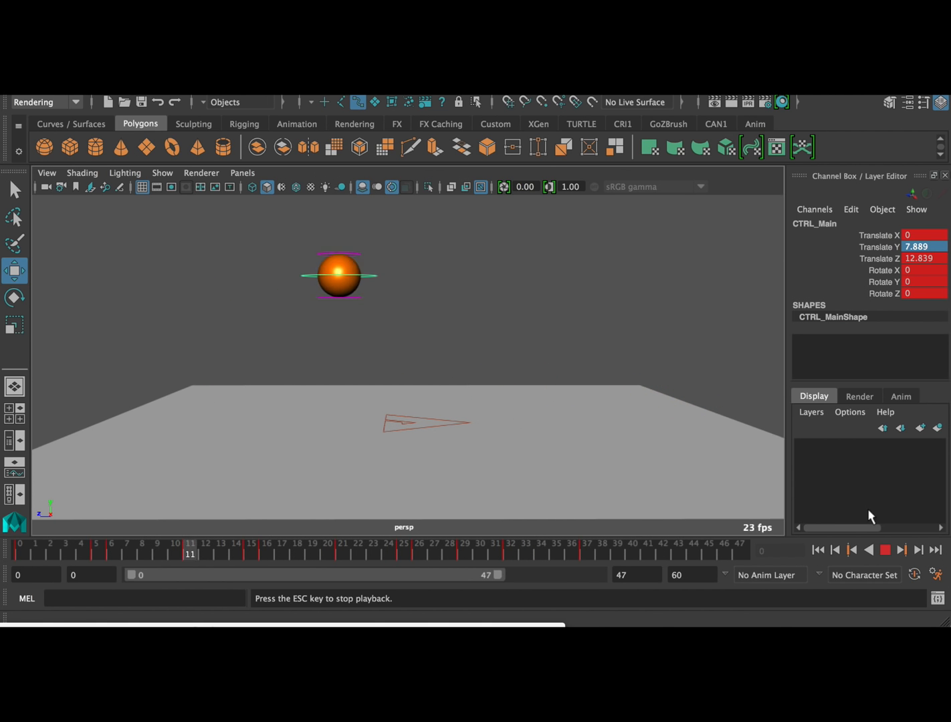
click(885, 550)
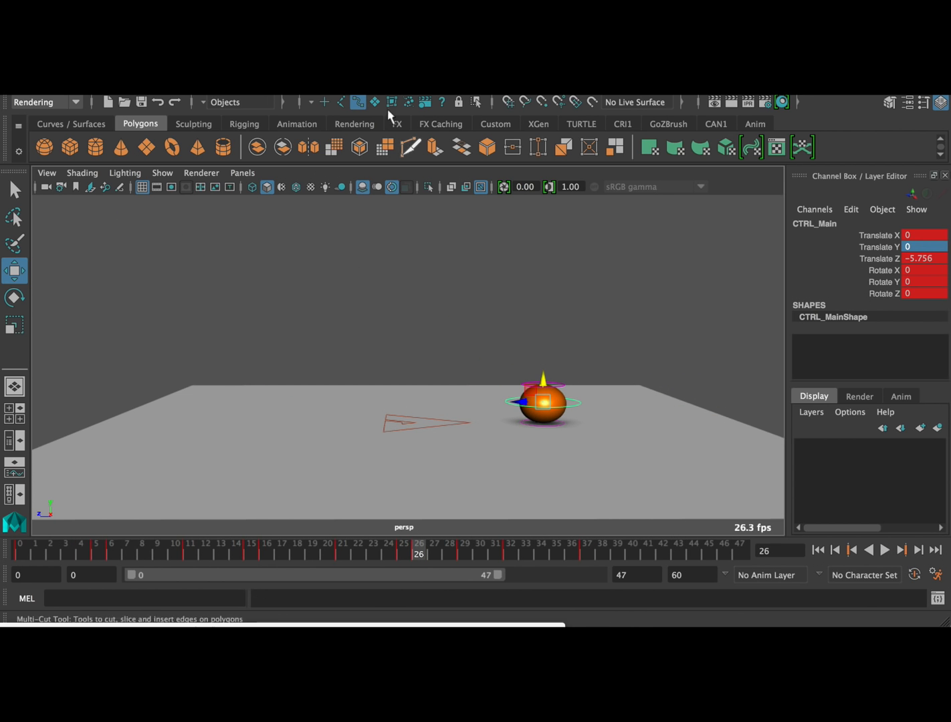
Open the Graph Editor, isolate CTRL_Main's Translate Y and shift the keys from frame 21 onward two frames earlier
drag(232, 626, 418, 181)
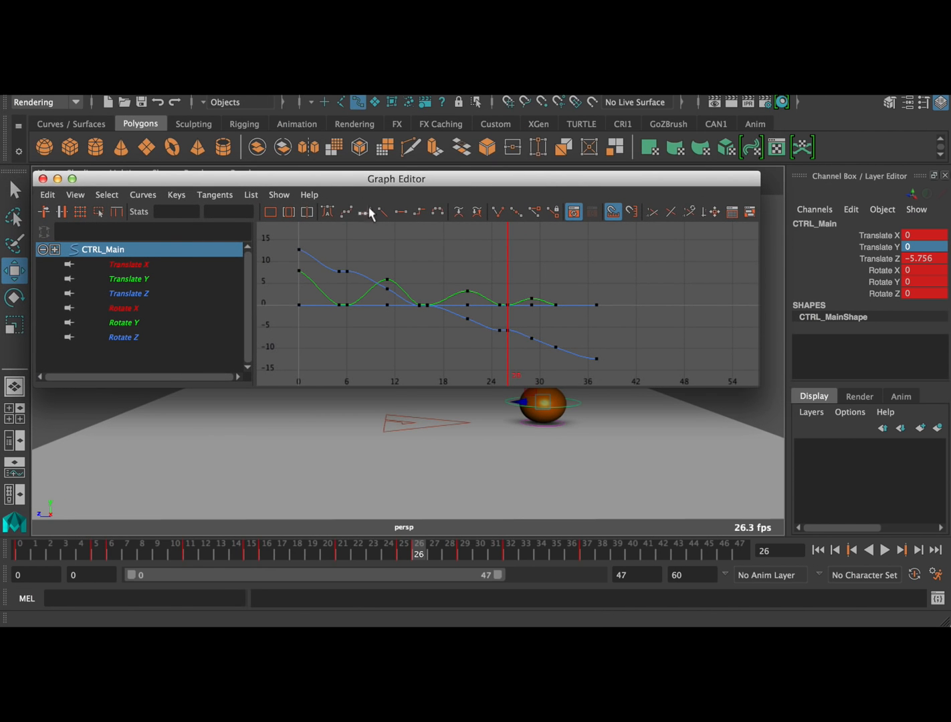
click(167, 278)
alt+right_drag(402, 295, 431, 295)
alt+middle_drag(432, 295, 515, 301)
drag(515, 325, 706, 275)
shift+middle_drag(705, 289, 680, 288)
Shift the Translate Y keys from the third ground contact onward earlier, placing the contact keys at frames 22 and 23
click(608, 353)
drag(538, 353, 749, 289)
shift+middle_drag(684, 303, 660, 307)
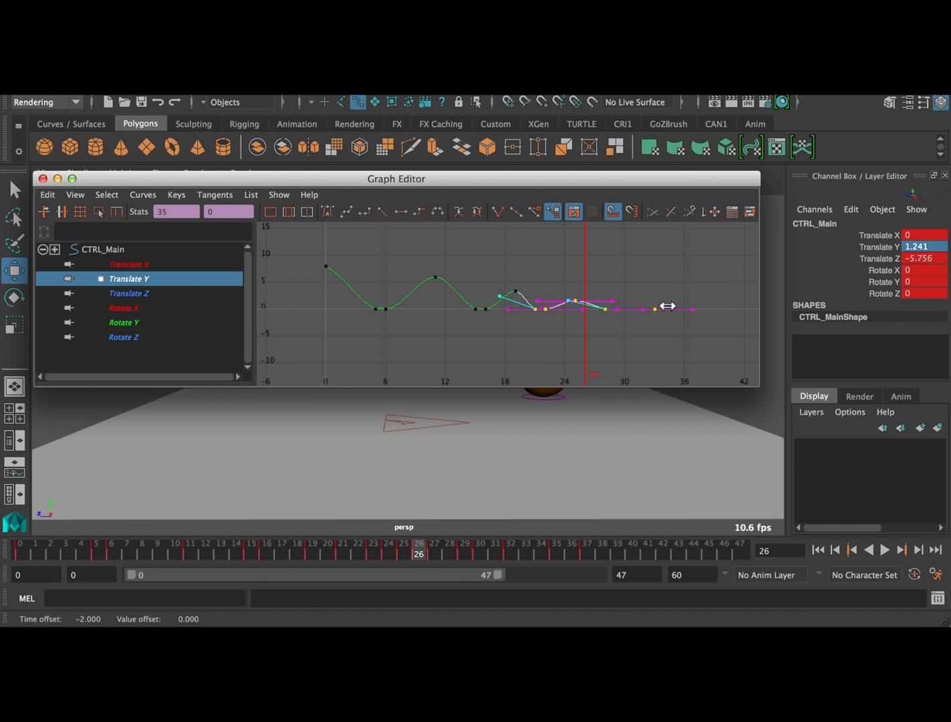
Shift the remaining Translate Y keys earlier, placing the last bounce's peak at frame 25 and its landing at frame 27
click(579, 345)
drag(580, 346, 706, 260)
shift+middle_drag(701, 278, 687, 278)
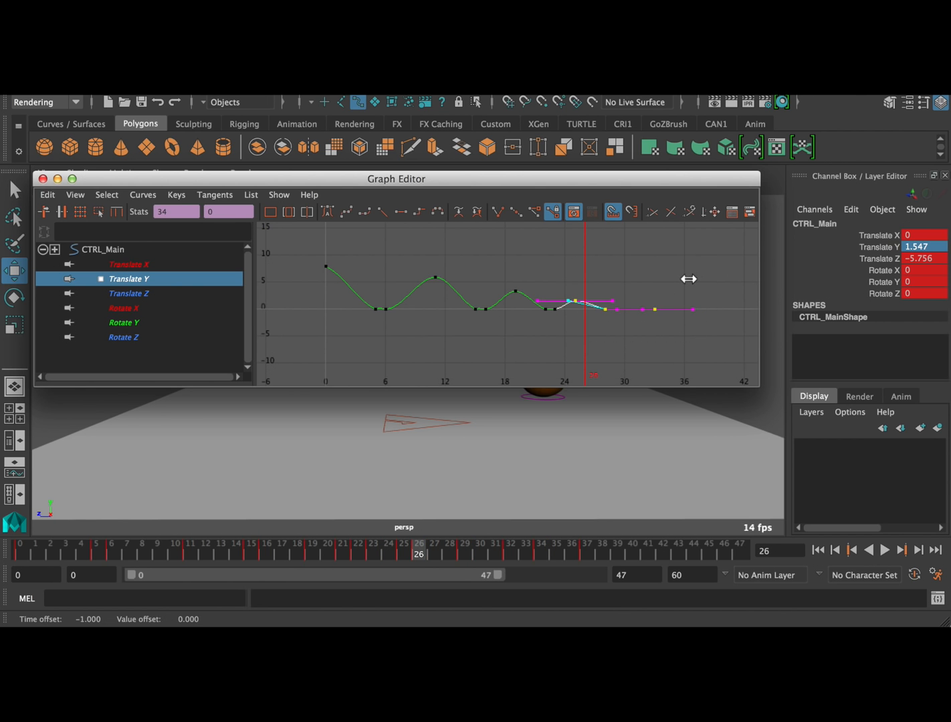
click(668, 345)
drag(606, 351, 699, 272)
shift+middle_drag(696, 289, 672, 289)
click(680, 281)
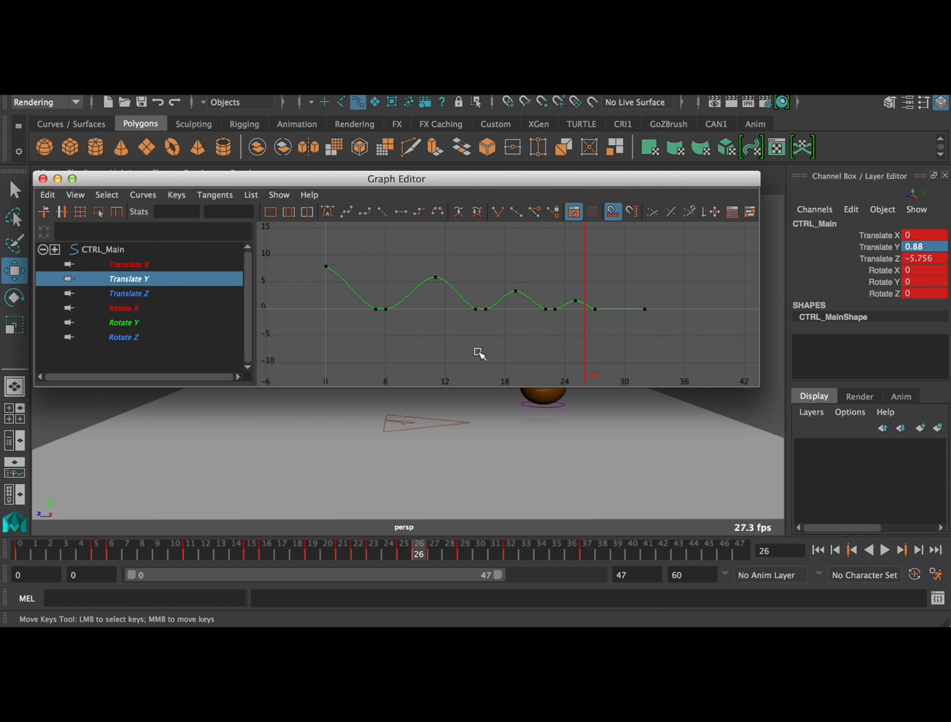
Move the Graph Editor aside and play the animation to review the vertical timing
drag(579, 179, 136, 92)
click(884, 550)
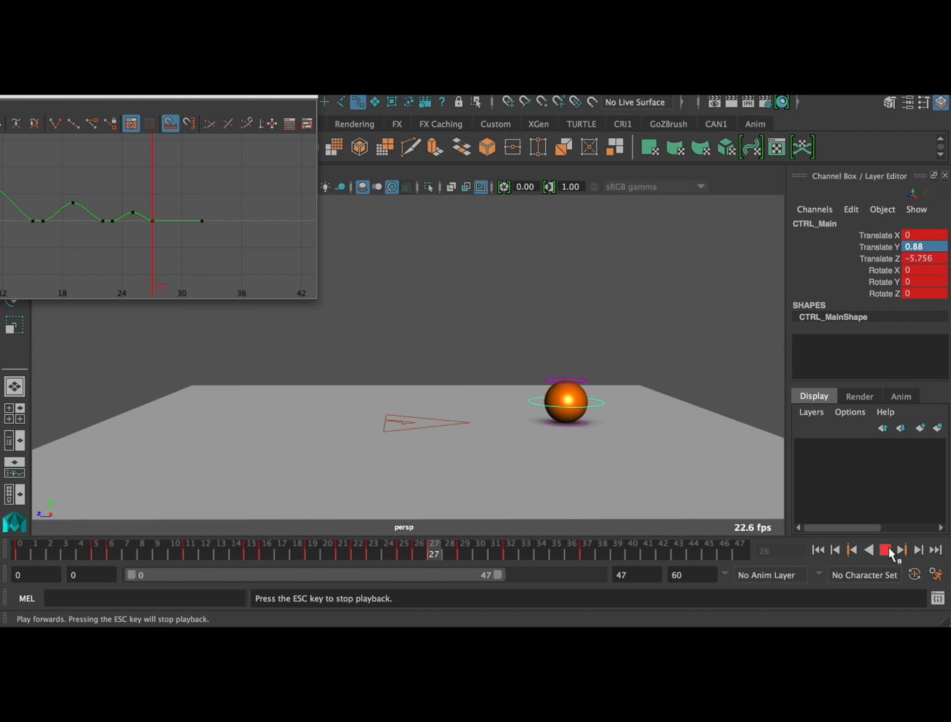
click(884, 550)
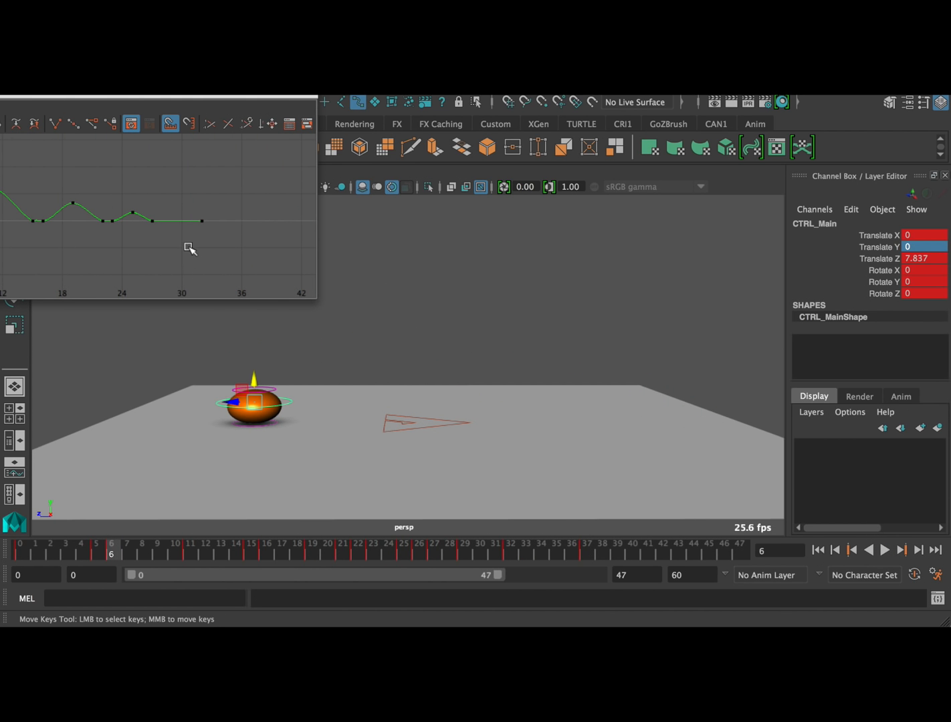
Delete CTRL_Main's keys at frame 37
key(w)
mouse_move(208, 454)
mouse_down()
mouse_move(248, 399)
mouse_move(219, 447)
mouse_up()
click(272, 410)
click(586, 550)
right_click(585, 550)
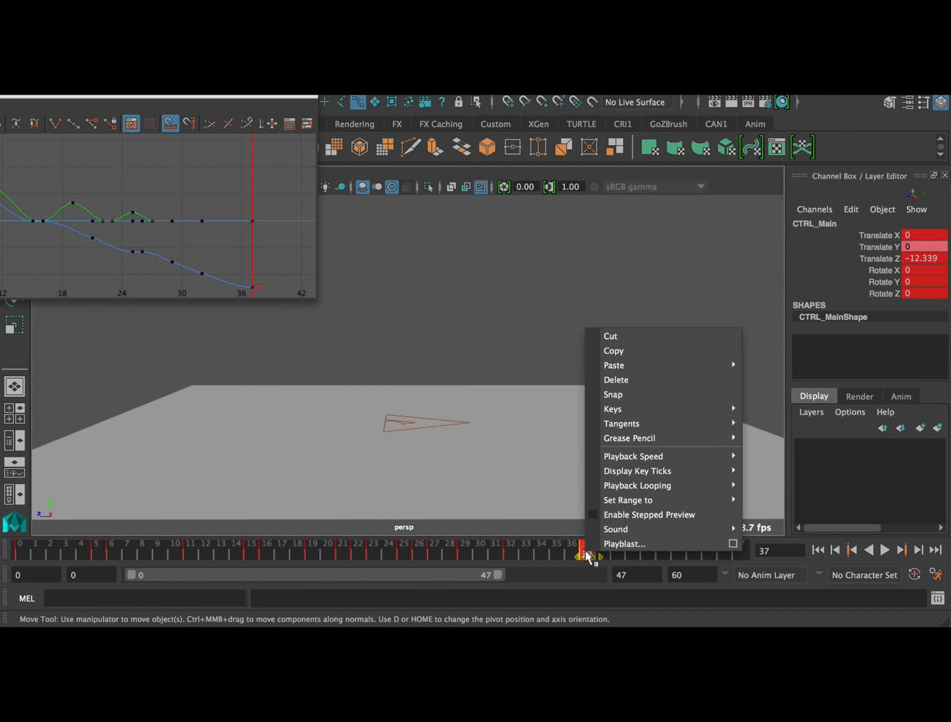
click(630, 378)
Bring the Graph Editor back into view and shift CTRL_Main's Translate Z keys from frame 21 onward two frames earlier
drag(499, 558, 527, 550)
drag(111, 97, 569, 112)
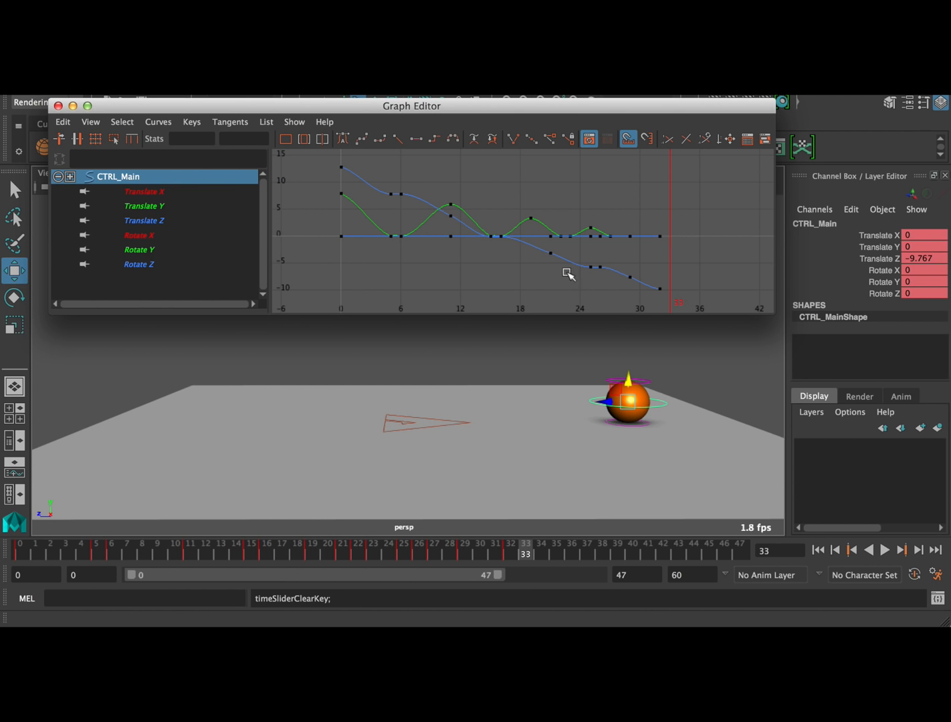
drag(576, 298, 672, 259)
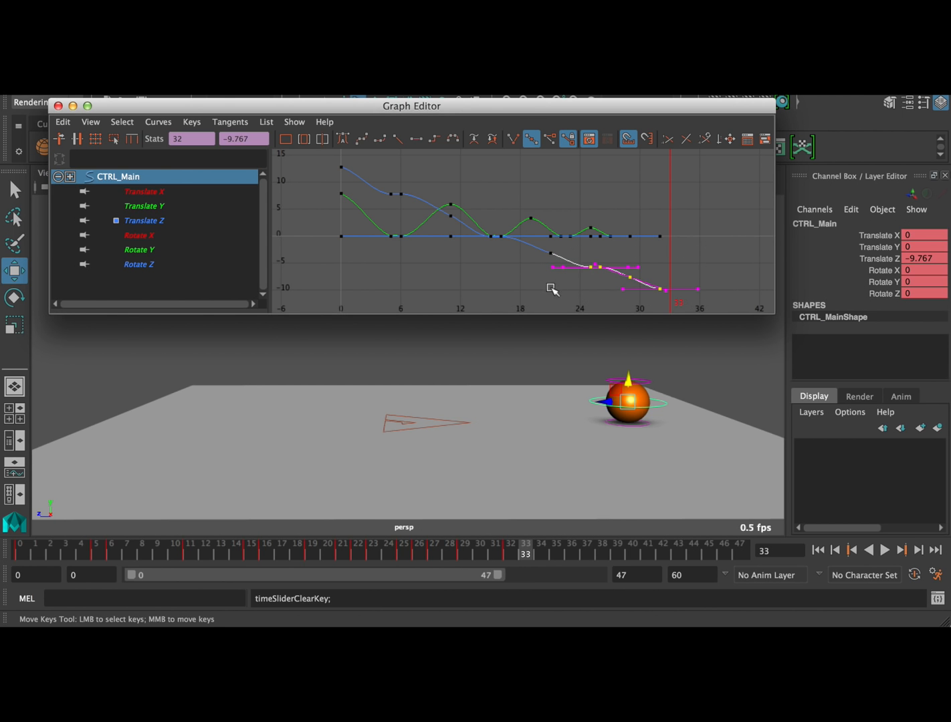
click(524, 310)
drag(695, 257, 515, 299)
middle_drag(677, 276, 653, 271)
Shift the later Translate Z keys earlier, placing the contact keys at frames 22 and 23 and the last peak's key at 25
click(570, 301)
drag(562, 307, 700, 260)
middle_drag(699, 259, 690, 262)
click(583, 305)
drag(586, 298, 674, 267)
middle_drag(675, 267, 669, 266)
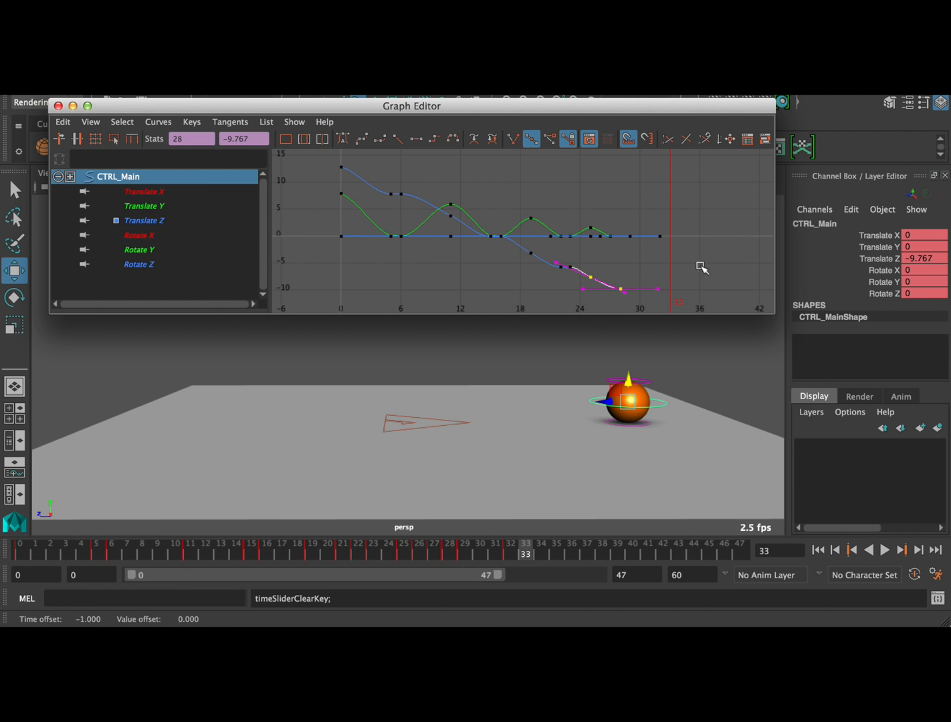
Delete CTRL_Main's leftover flat keys at frames 29 and 32, and move the final Translate Z key to frame 27
click(700, 267)
drag(647, 257, 613, 299)
key(Delete)
middle_drag(681, 265, 668, 275)
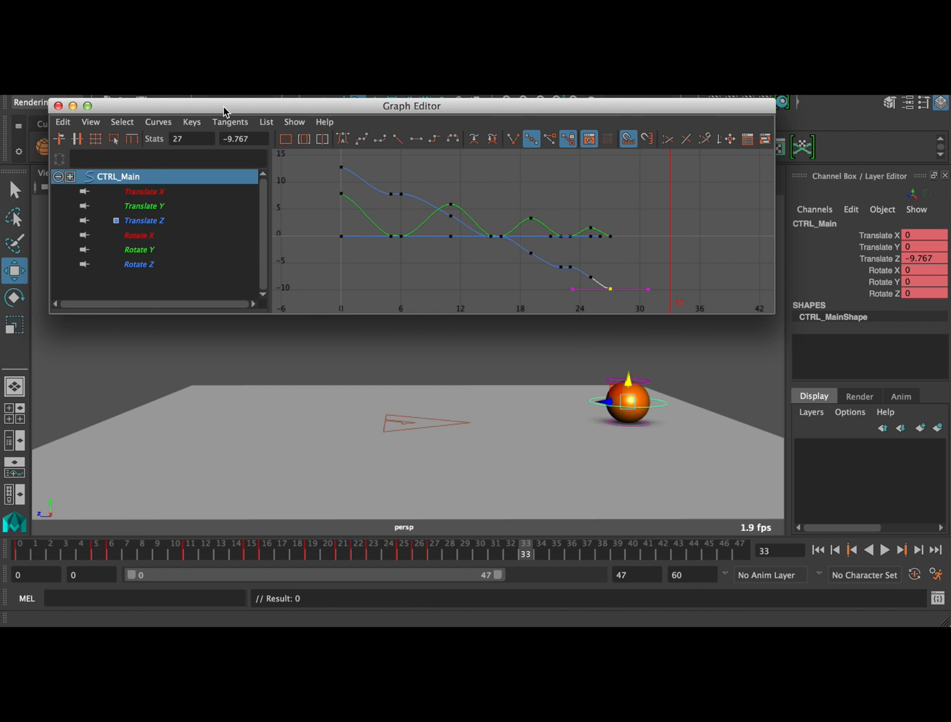
Clear the Graph Editor from the viewport and play the animation to review the matched forward timing
drag(435, 107, 0, 507)
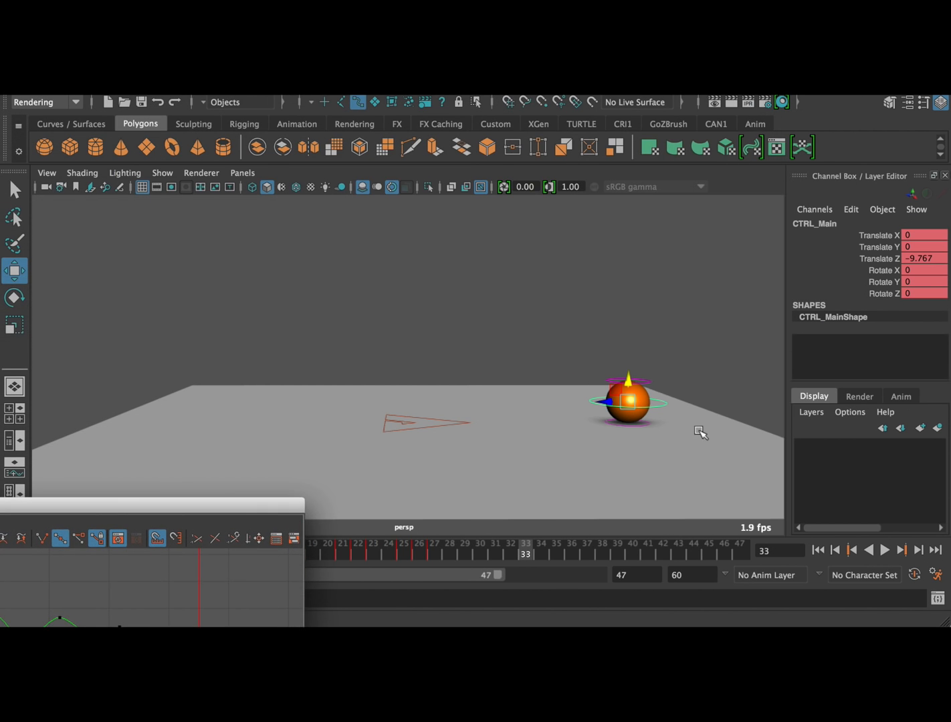
click(884, 549)
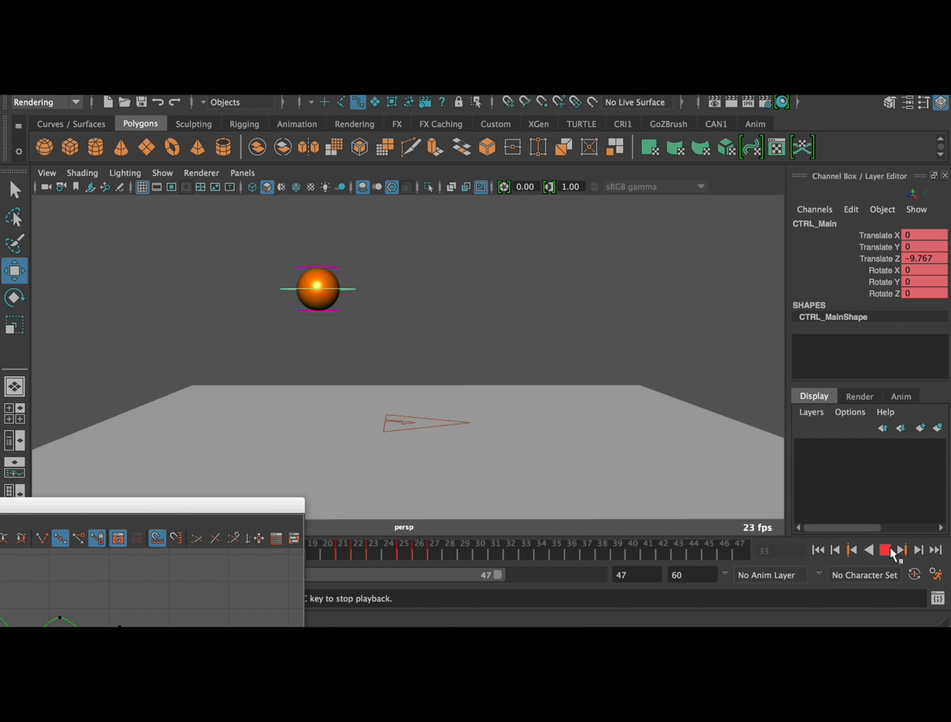
click(886, 550)
Raise the ball slightly with CTRL_Main at frame 29 and key it as a small final hop
mouse_move(445, 556)
mouse_down()
mouse_move(365, 551)
mouse_move(465, 555)
mouse_up()
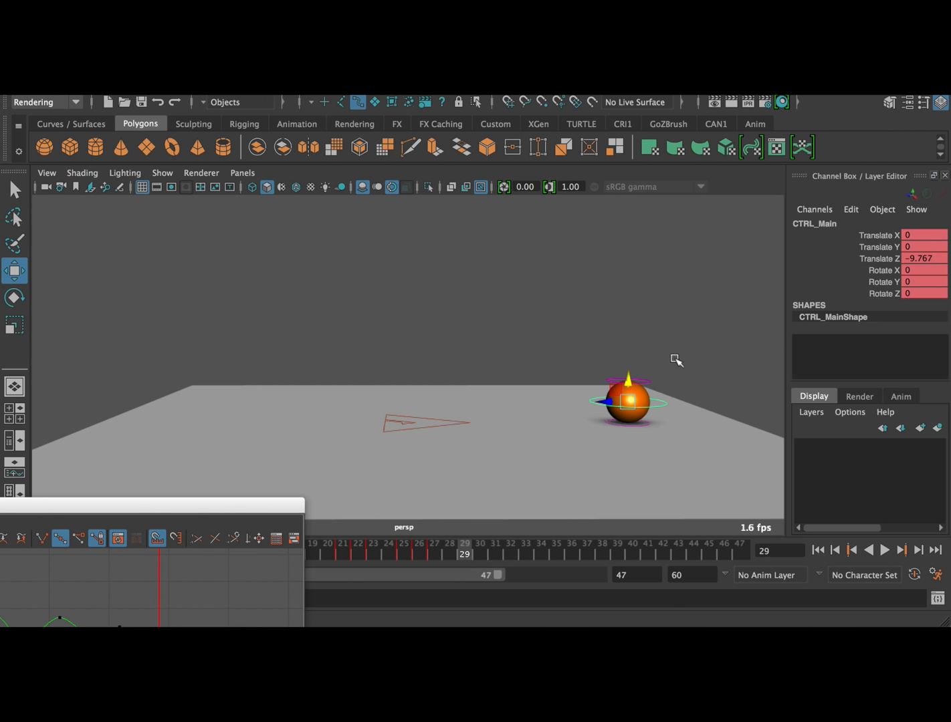
drag(627, 385, 631, 376)
key(s)
At frame 31, set CTRL_Main's Translate Y to 0, move the ball forward to a Translate Z of about -10.252, and key it
drag(480, 555, 494, 555)
double_click(930, 248)
text(0)
key(Return)
drag(606, 402, 616, 402)
key(s)
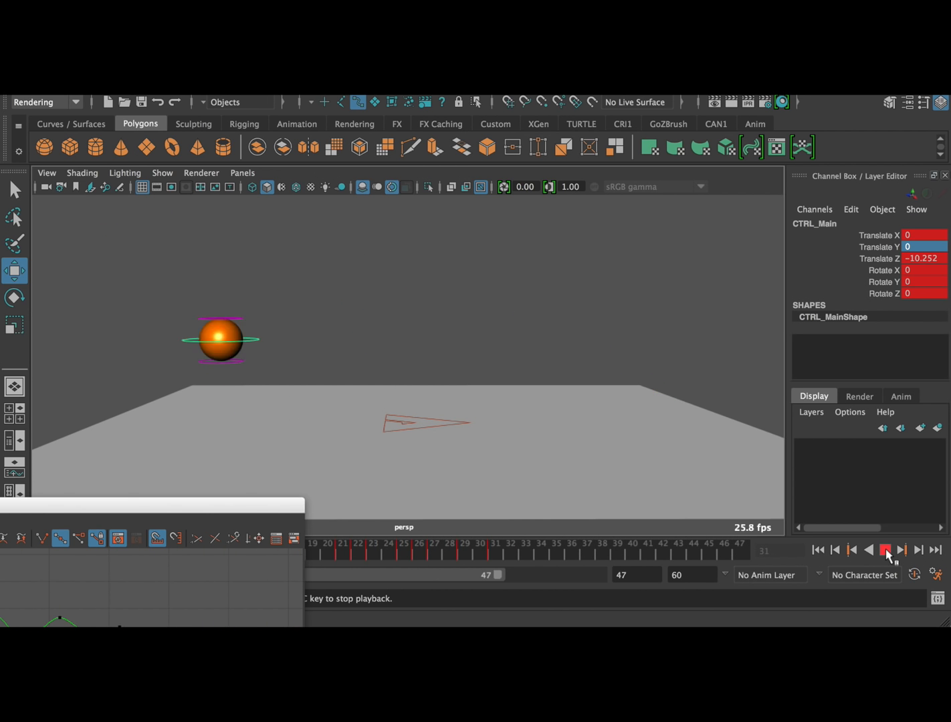
click(885, 550)
Lower the last two Translate Z keys in the Graph Editor, bringing the key at frame 31 to about -10.794
drag(199, 512, 577, 270)
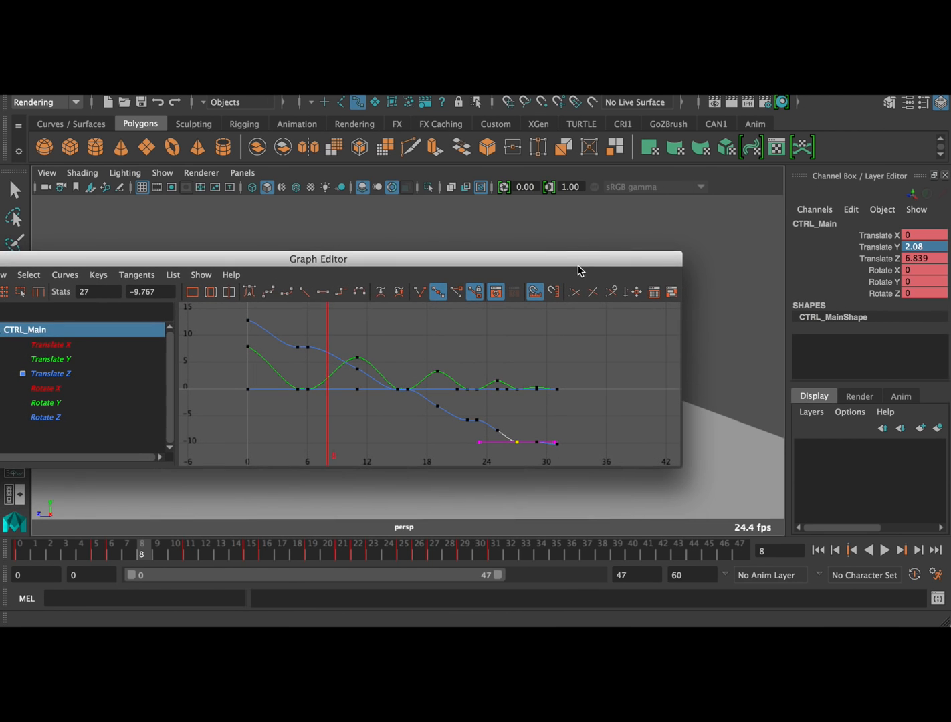
drag(549, 442, 573, 426)
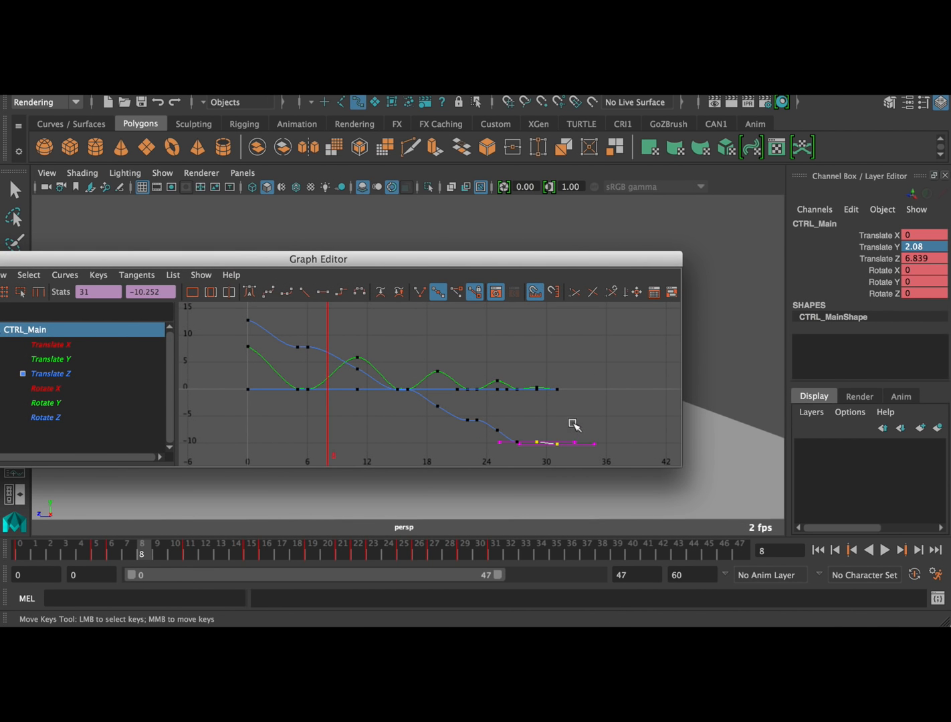
shift+middle_drag(579, 412, 577, 419)
click(576, 420)
Isolate and frame CTRL_Main's Translate Z curve, and give all its keys linear tangents
drag(602, 258, 179, 471)
drag(32, 480, 569, 242)
click(231, 358)
key(f)
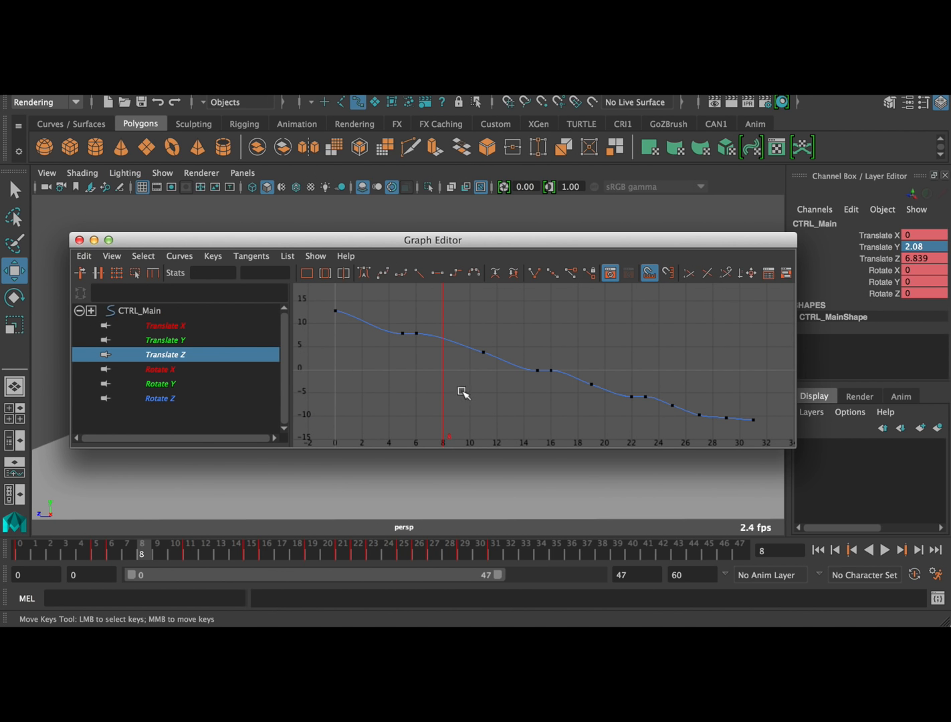
drag(325, 301, 808, 439)
click(412, 270)
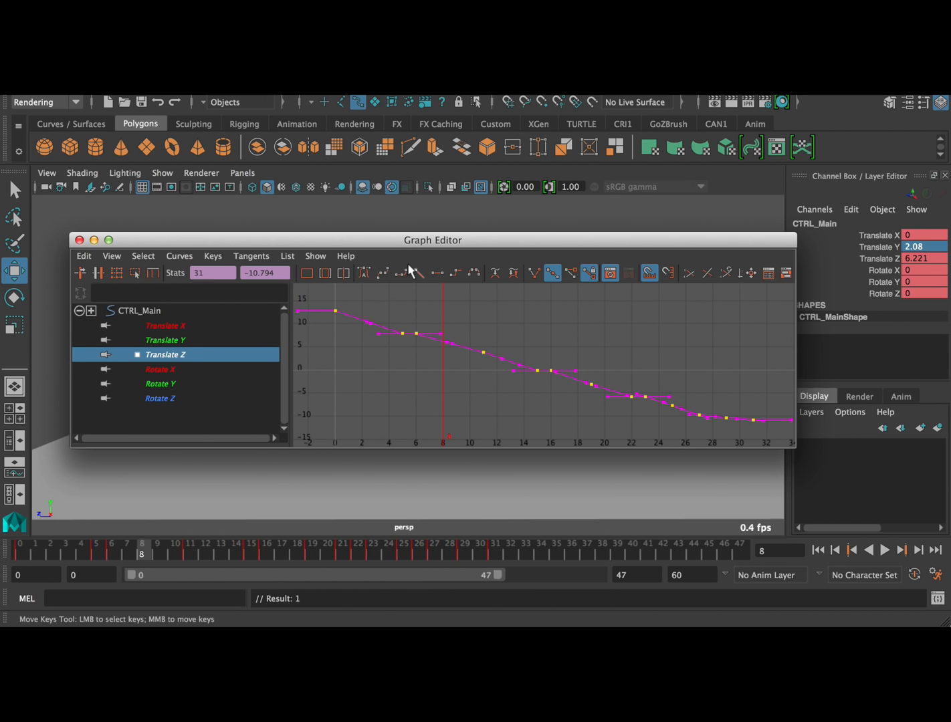
Close the Graph Editor and play the animation to review the forward motion
click(79, 240)
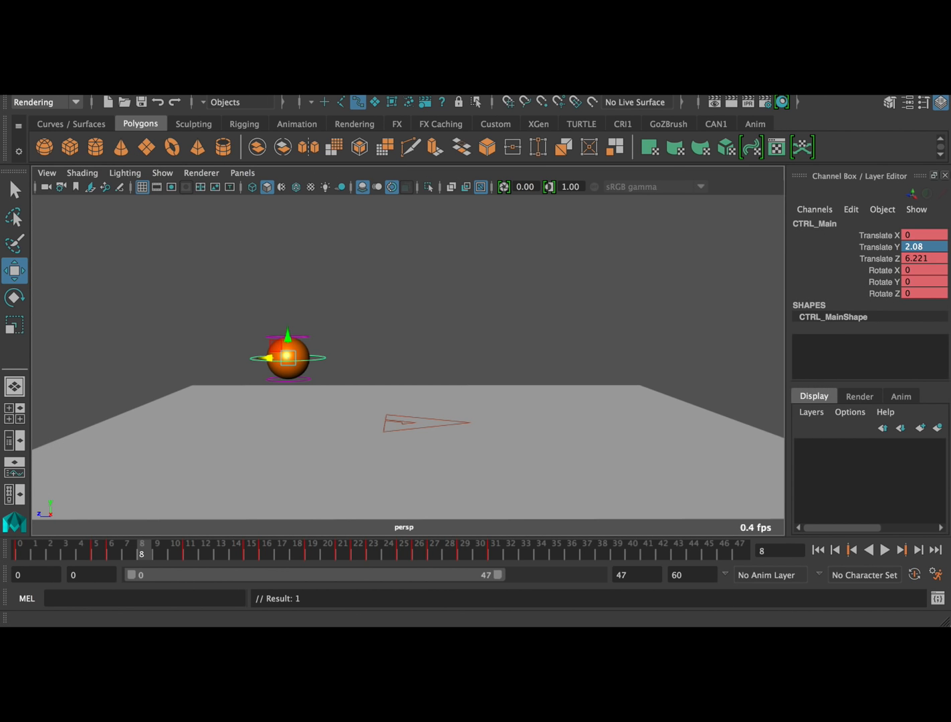
click(883, 550)
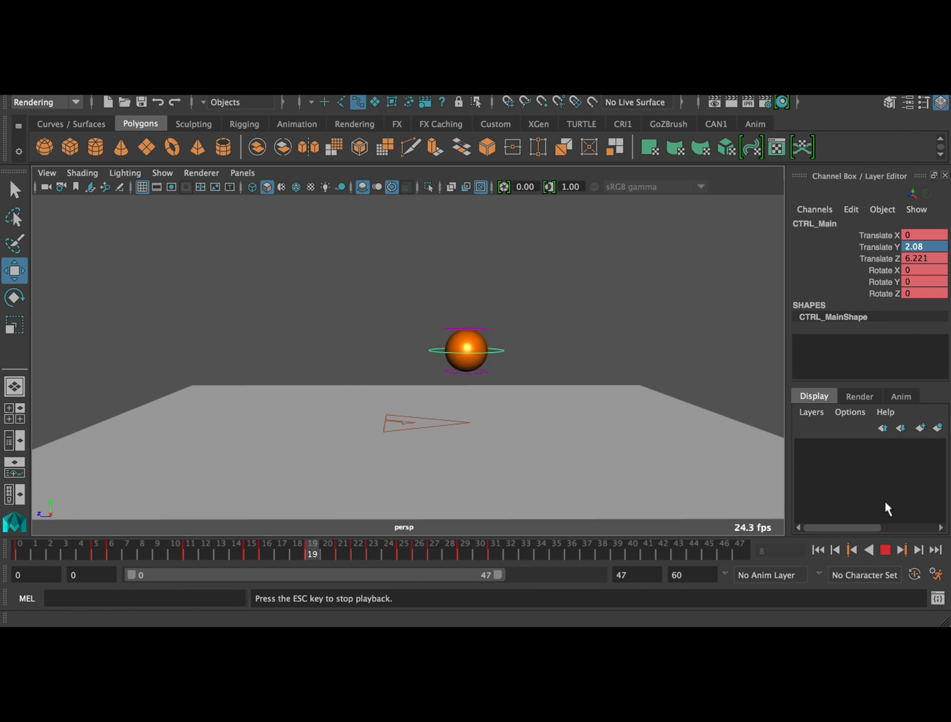
click(885, 550)
Reopen the Graph Editor on CTRL_Main's Translate Z and raise the keys from frame 19 onward slightly
click(301, 91)
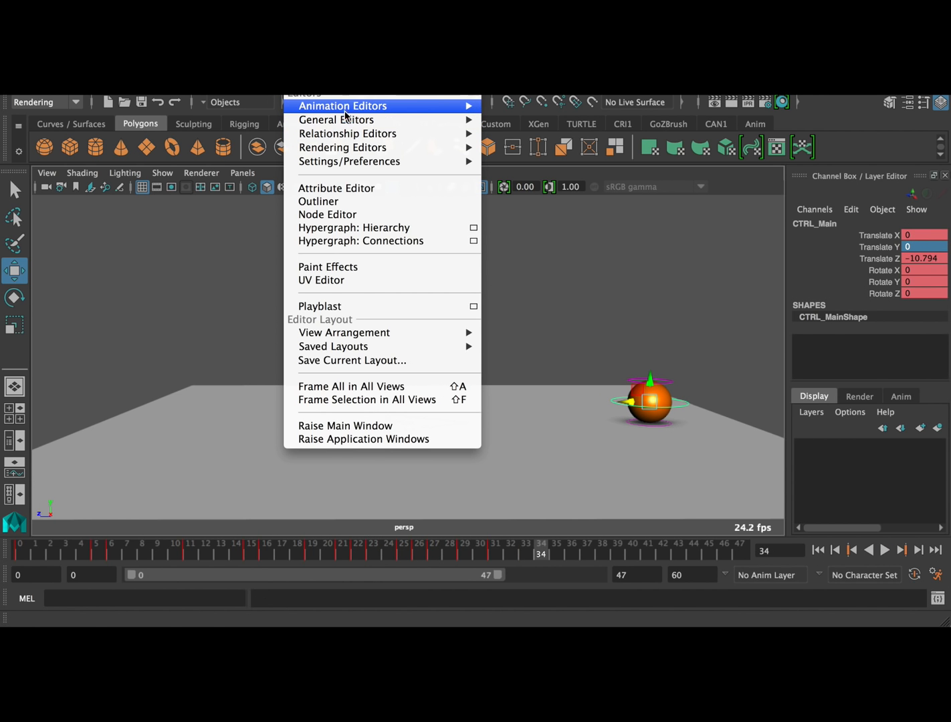
click(525, 112)
click(232, 351)
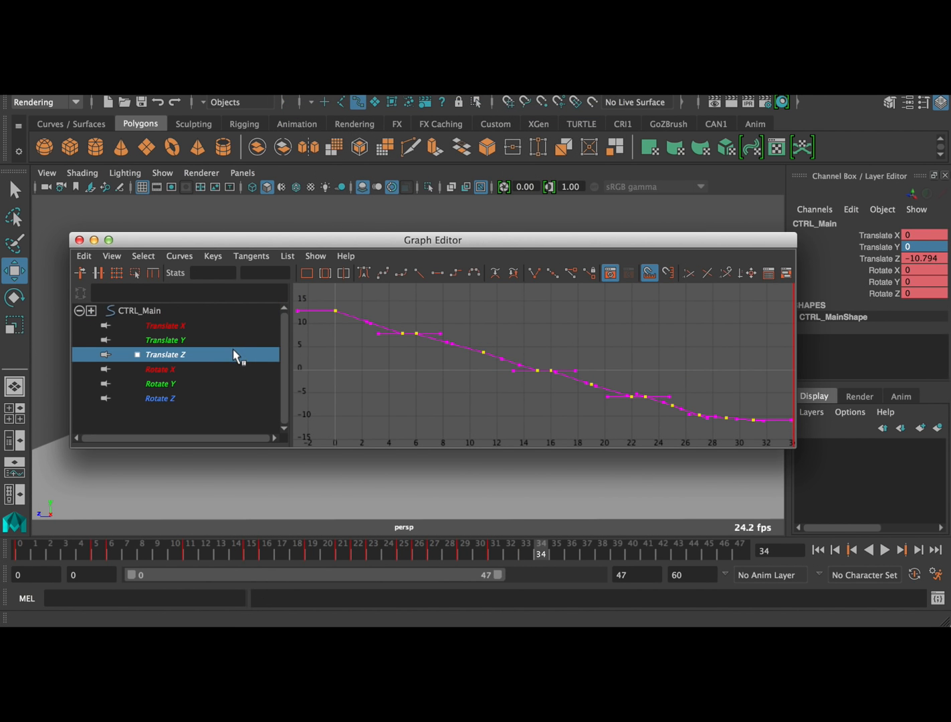
click(573, 316)
alt+middle_drag(659, 340, 652, 330)
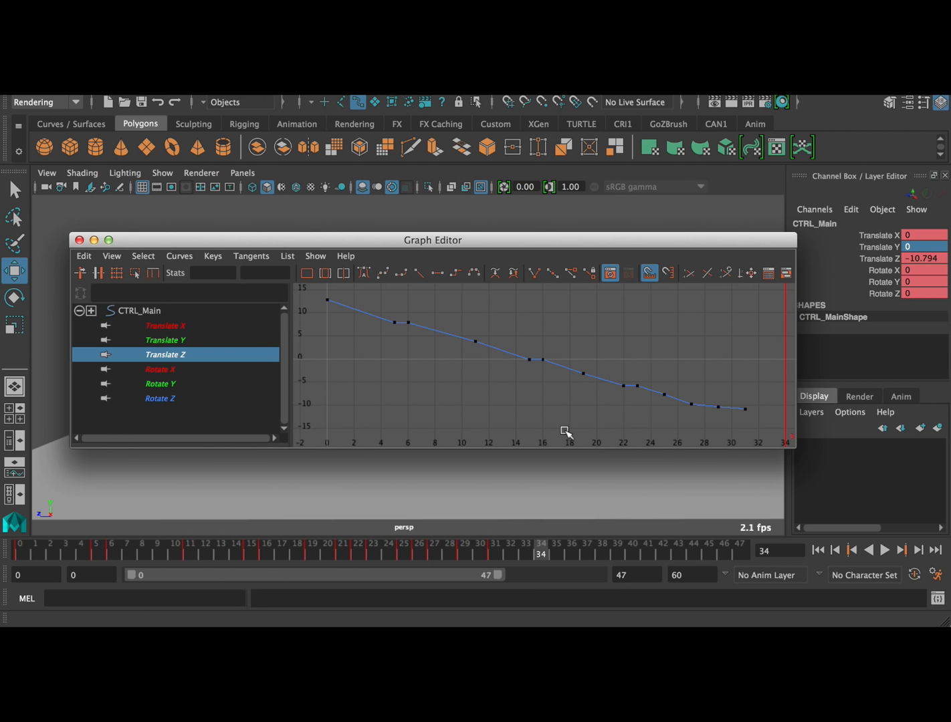
drag(564, 434, 741, 378)
middle_drag(689, 396, 690, 394)
Raise the Translate Z keys from frame 22 onward and again from frame 25 onward, bringing the final key to about -8.115
click(635, 421)
drag(605, 436, 753, 357)
middle_drag(741, 403, 741, 400)
click(663, 414)
drag(650, 435, 763, 366)
shift+middle_drag(757, 395, 757, 392)
click(699, 422)
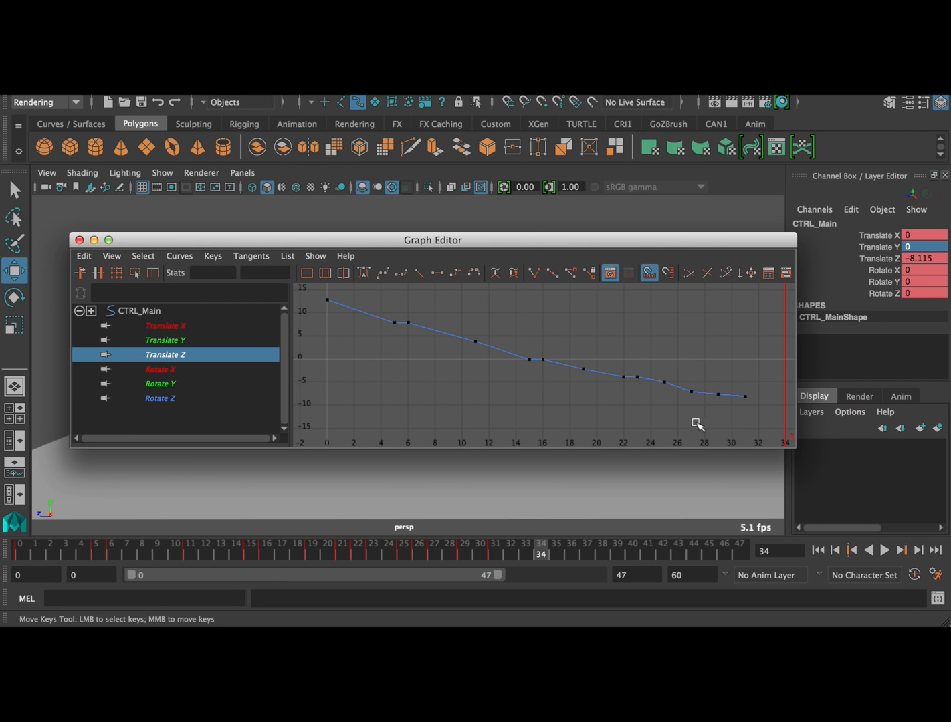
Raise the Translate Z keys from frame 27 onward, bringing the final key to about -7.328, and play the animation
drag(780, 374, 779, 372)
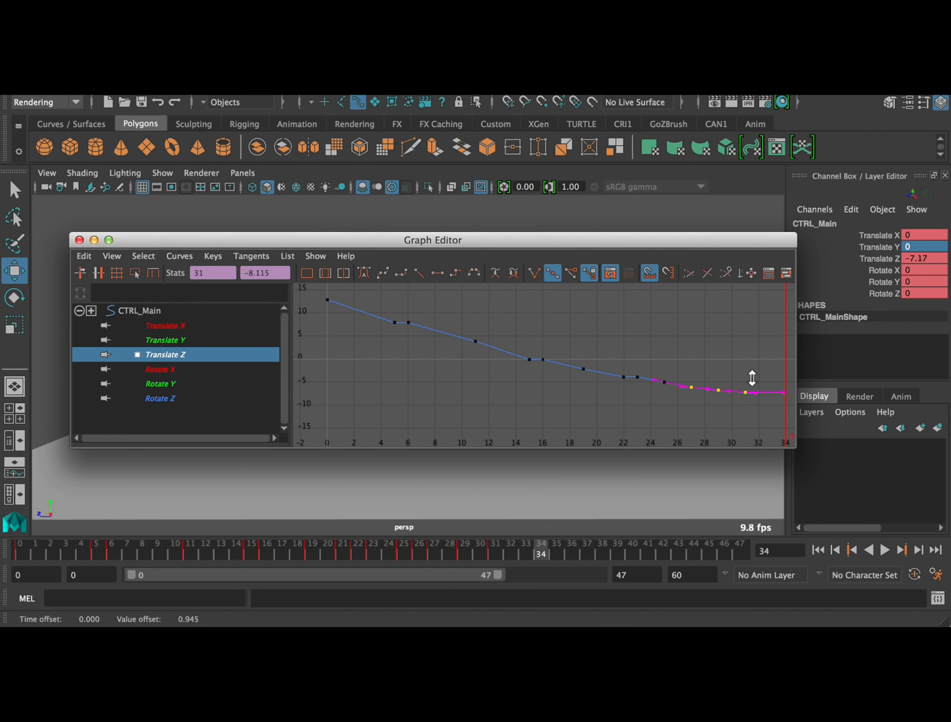
click(643, 415)
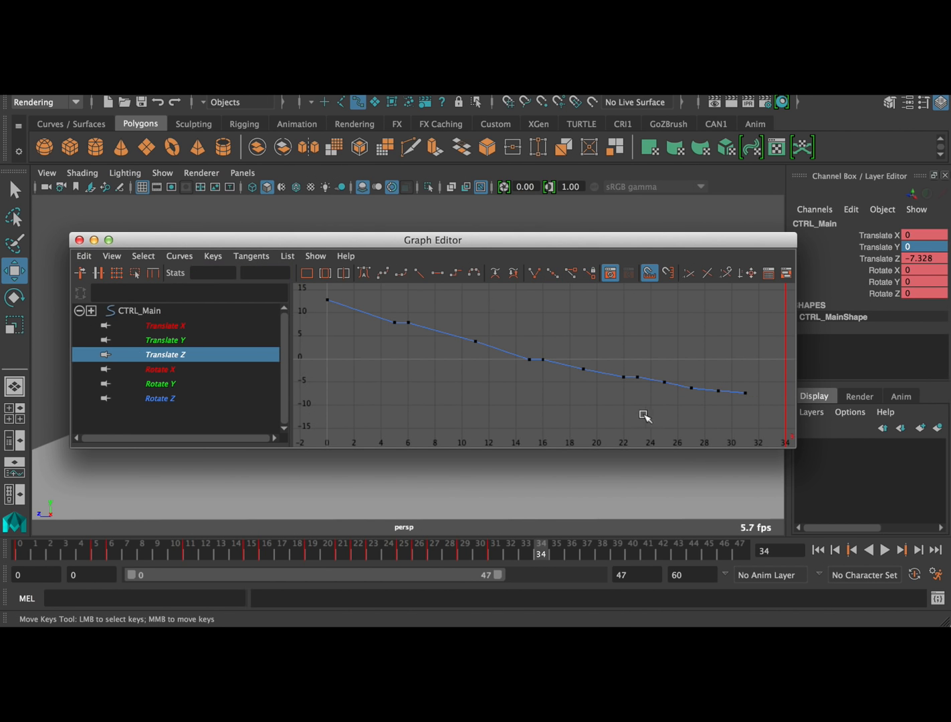
click(79, 240)
click(885, 550)
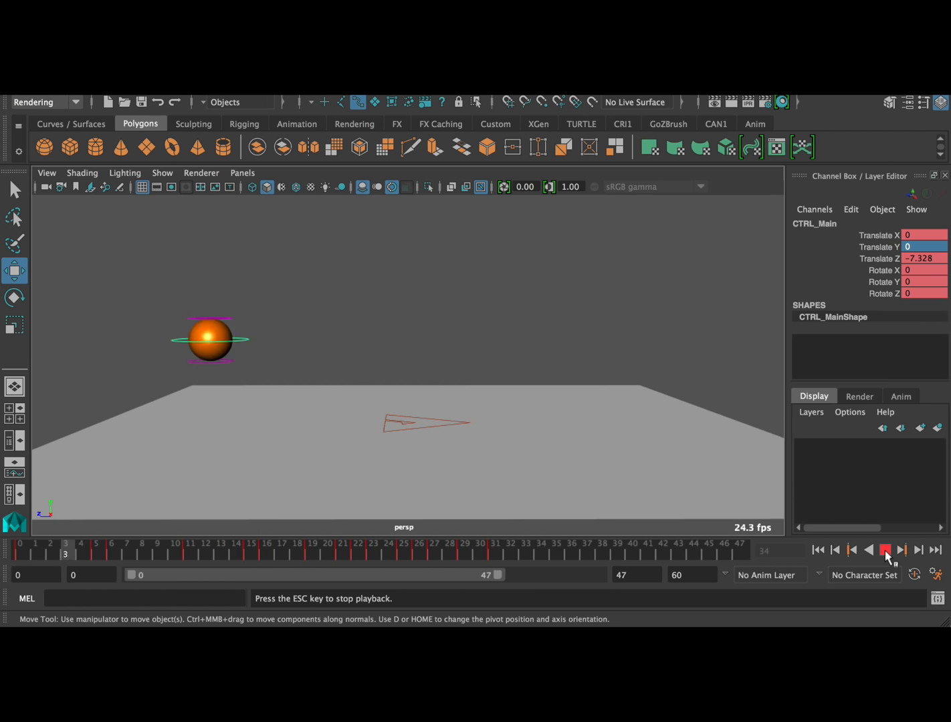
click(886, 552)
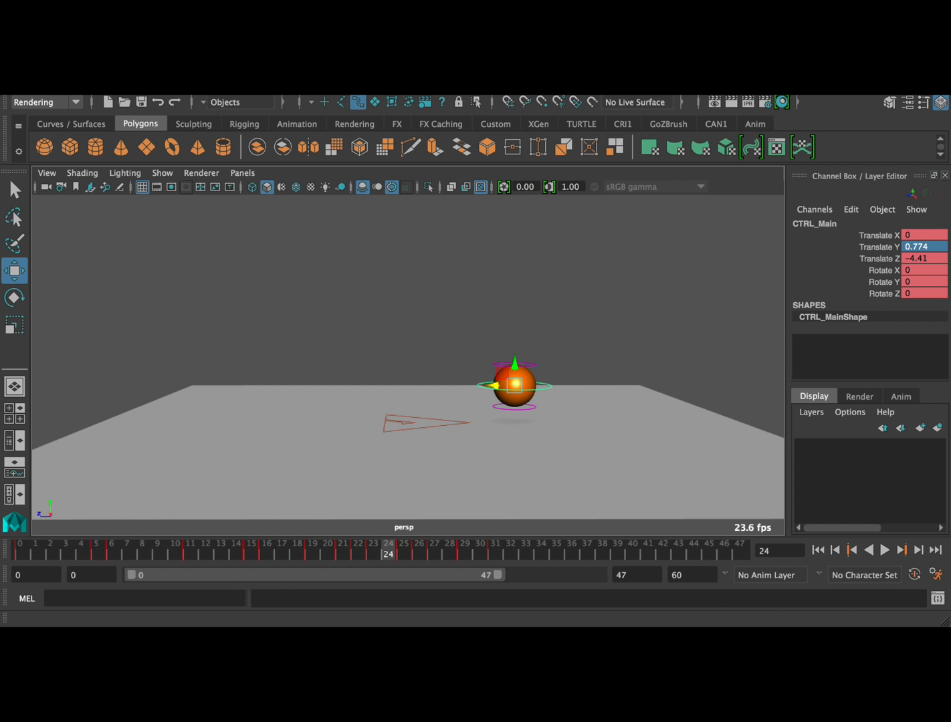
Reopen the Graph Editor on CTRL_Main's Translate Y curve and frame the first ground-contact keys at frames 5 and 6
click(305, 94)
mouse_move(400, 106)
click(525, 113)
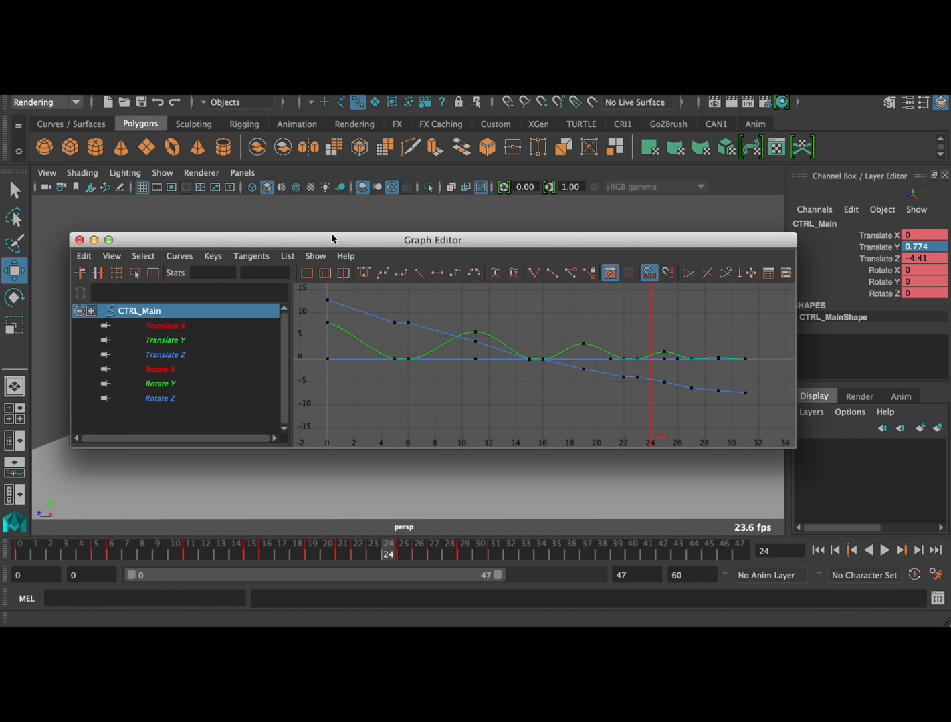
click(214, 334)
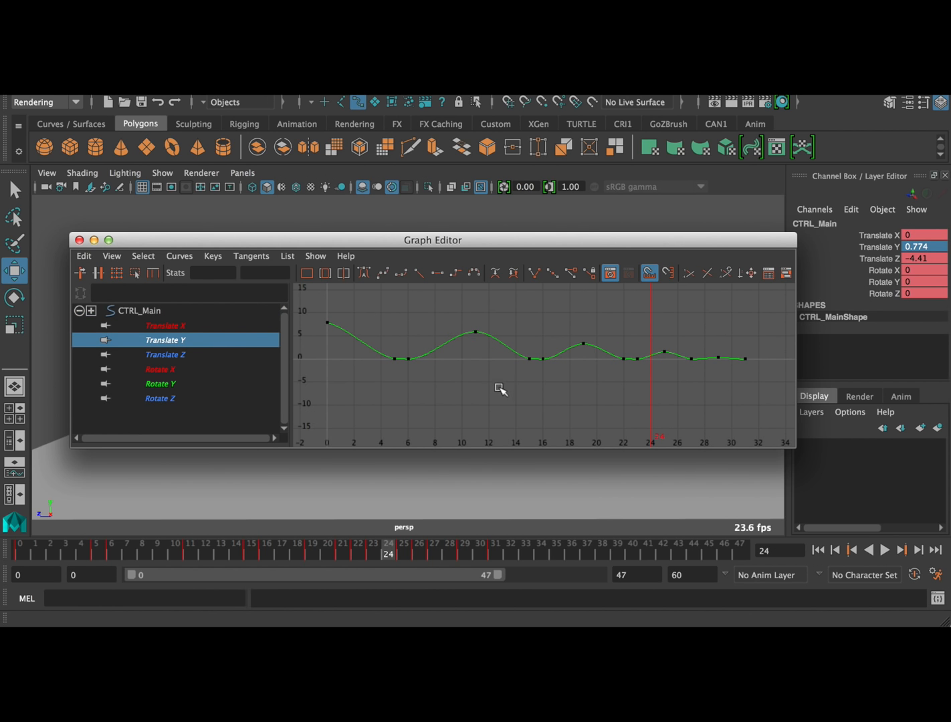
key(f)
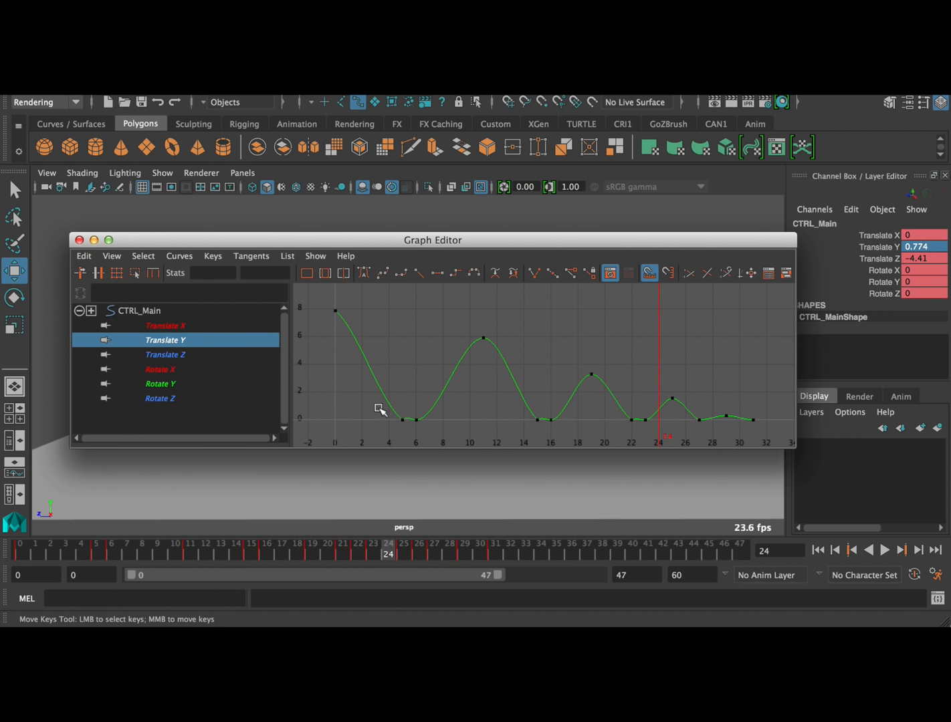
drag(456, 429, 457, 429)
scroll(438, 344, up, 5)
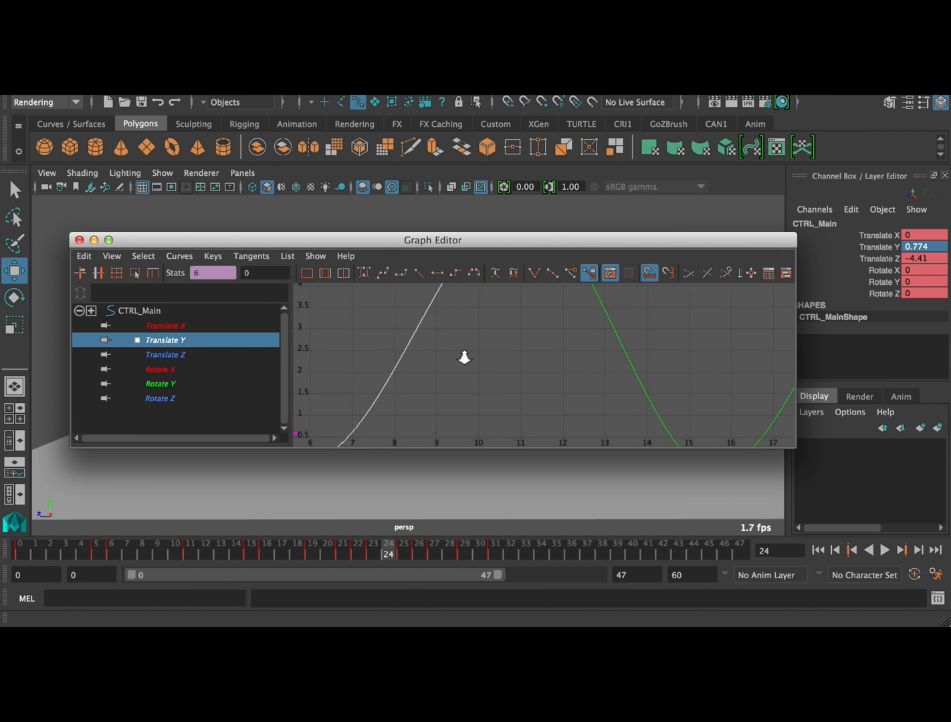
alt+middle_drag(435, 365, 576, 328)
scroll(533, 325, up, 5)
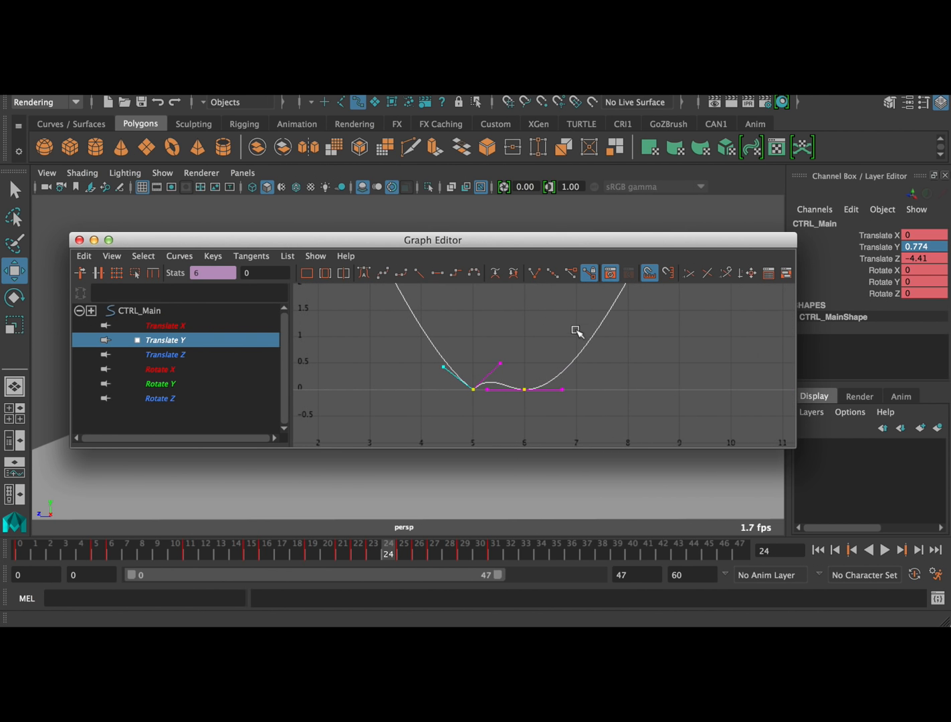
Break the Translate Y tangents at frames 5 and 6, flattening the span between them and steepening the curve into and out of the contact
click(468, 418)
mouse_move(497, 363)
mouse_down()
mouse_move(492, 357)
mouse_move(506, 372)
mouse_up()
middle_drag(507, 371, 527, 368)
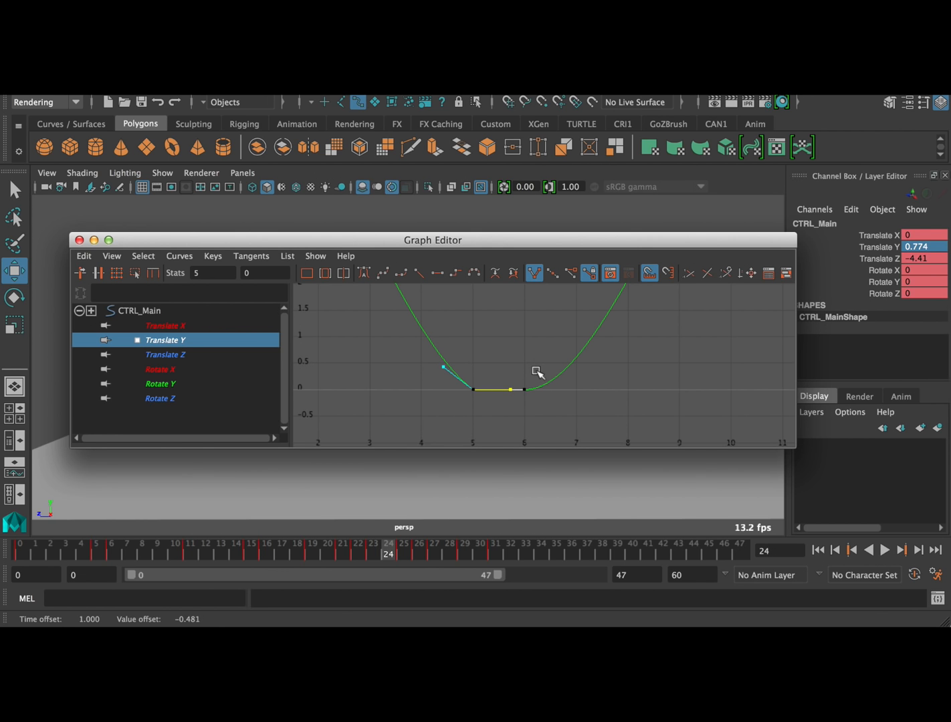
click(547, 350)
drag(520, 404, 519, 404)
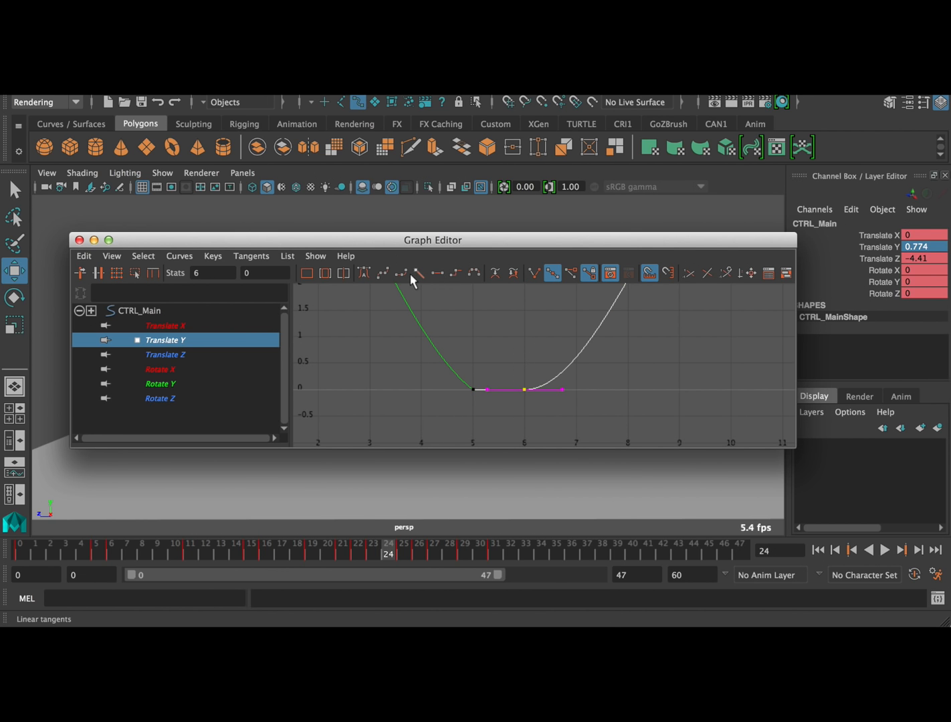
click(533, 273)
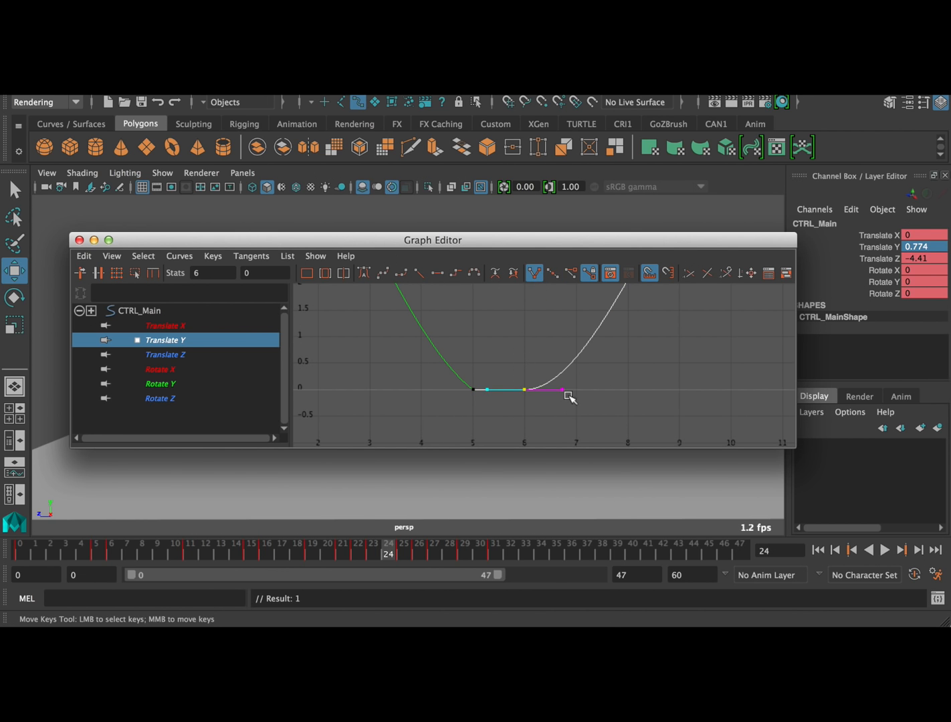
middle_drag(550, 405, 651, 367)
scroll(629, 361, down, 3)
click(539, 419)
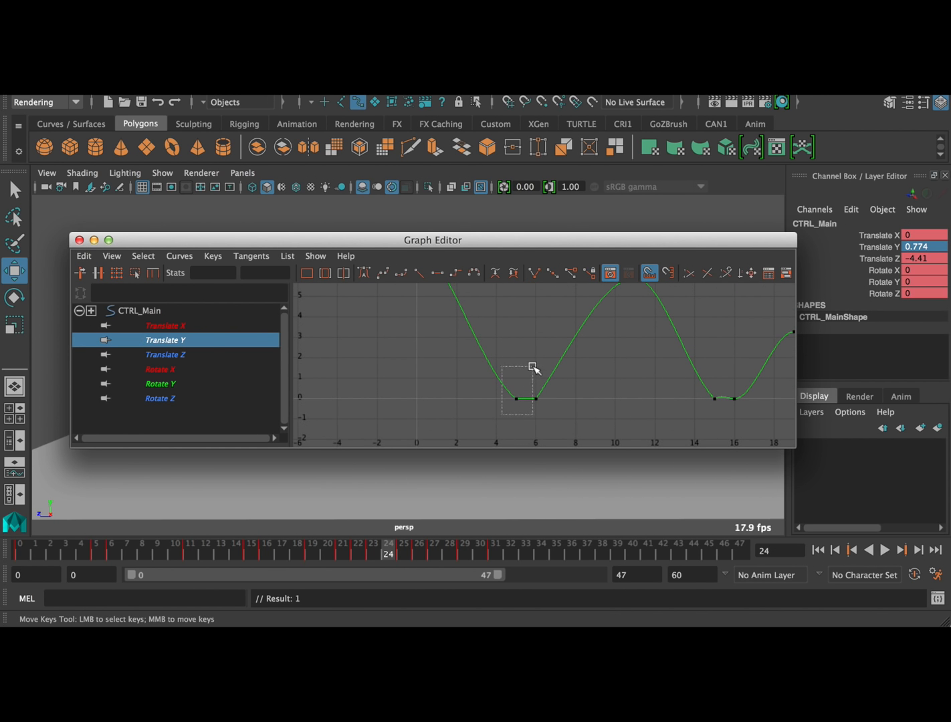
drag(533, 366, 533, 368)
middle_drag(486, 373, 495, 362)
Break the tangents at frames 15 and 16, level the contact span, and steepen the second bounce's entry and exit
alt+middle_drag(557, 361, 470, 327)
drag(513, 398, 574, 364)
middle_drag(573, 349, 573, 350)
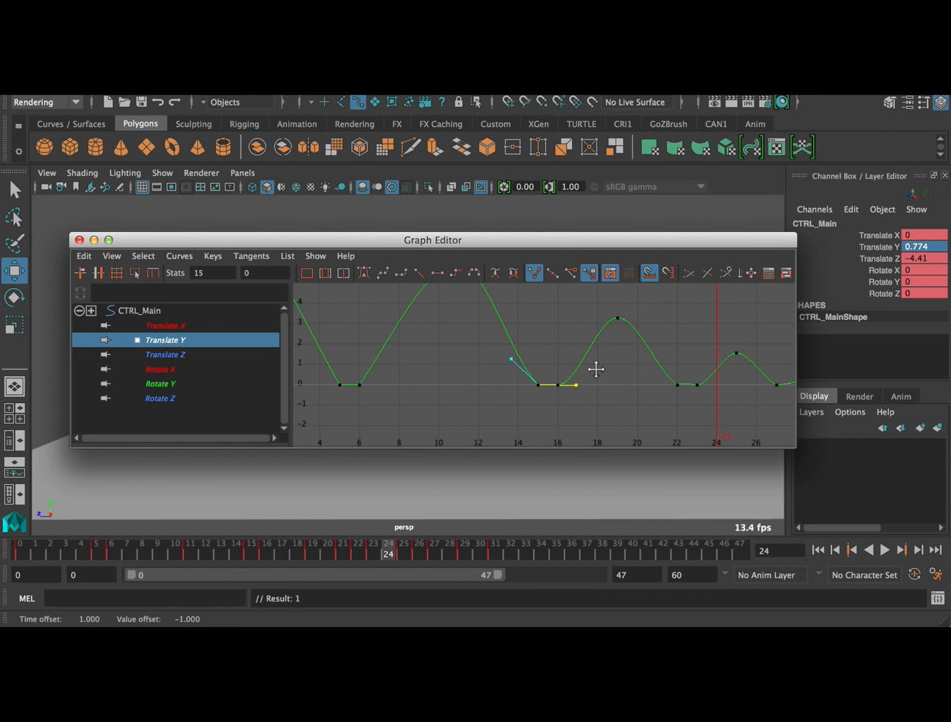
click(540, 398)
drag(568, 364, 567, 361)
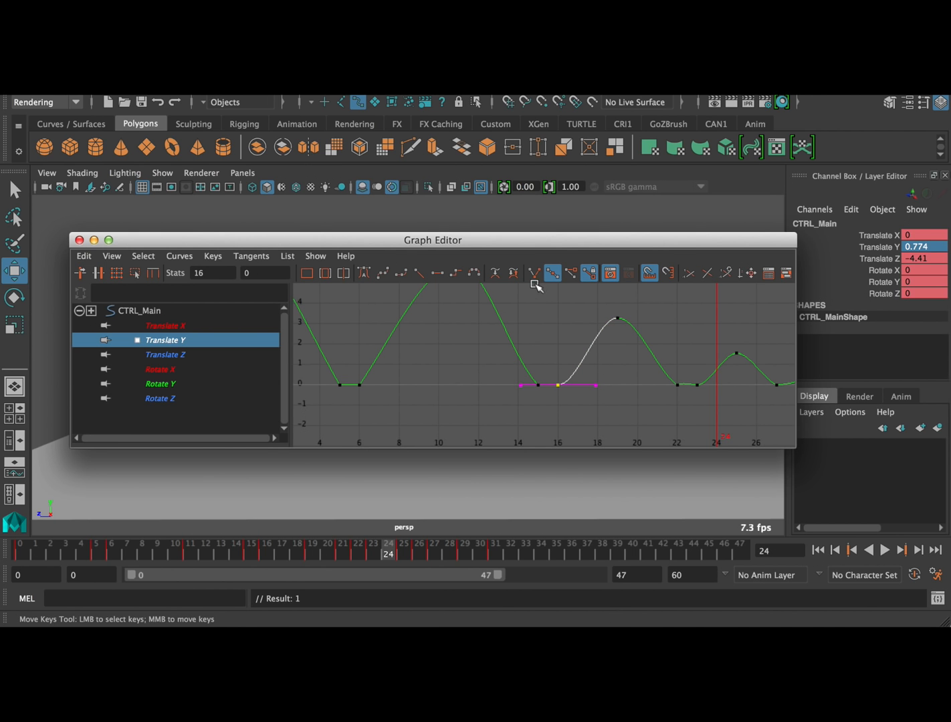
middle_drag(587, 412, 602, 337)
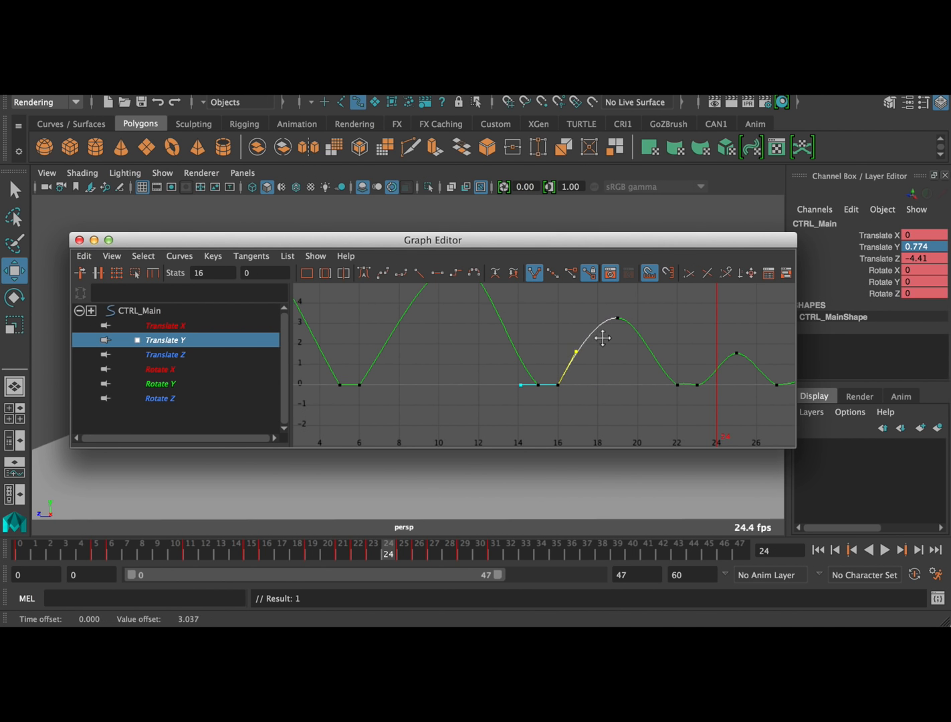
drag(510, 380, 515, 347)
middle_drag(515, 347, 527, 337)
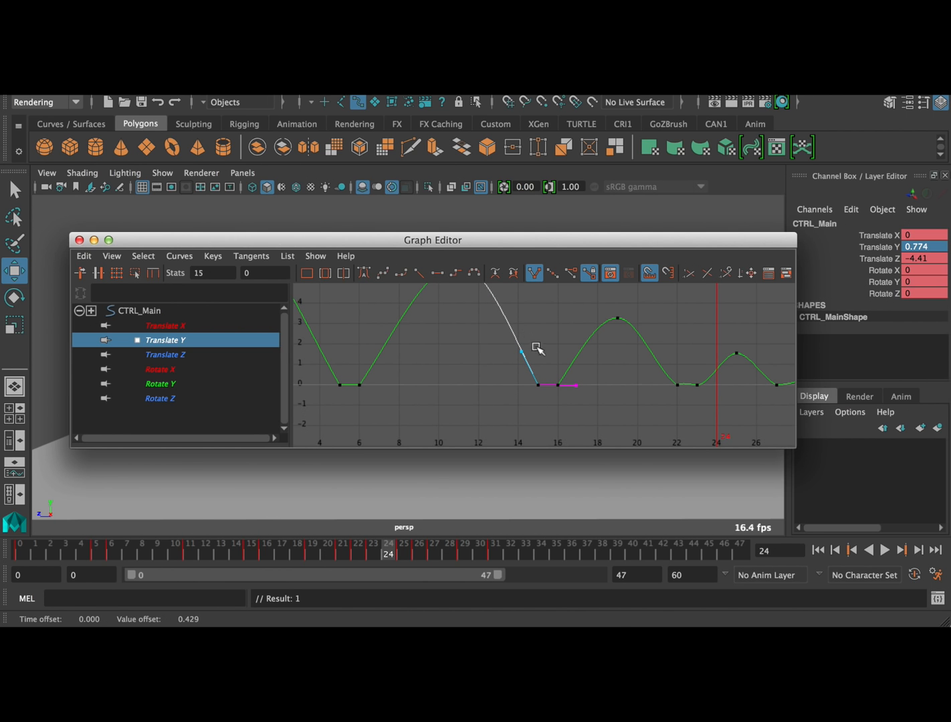
Break the tangents at frames 22 and 23, level the contact span, and steepen the third bounce's entry and exit
drag(668, 402, 684, 382)
alt+middle_drag(683, 382, 518, 412)
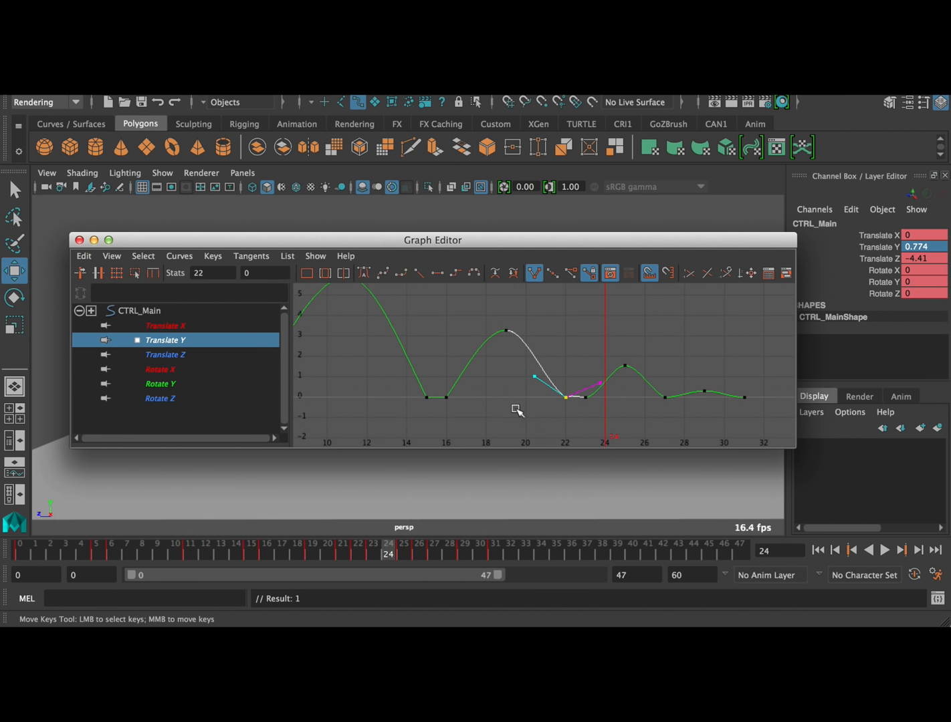
middle_drag(539, 364, 545, 353)
drag(611, 388, 609, 386)
middle_drag(605, 364, 622, 381)
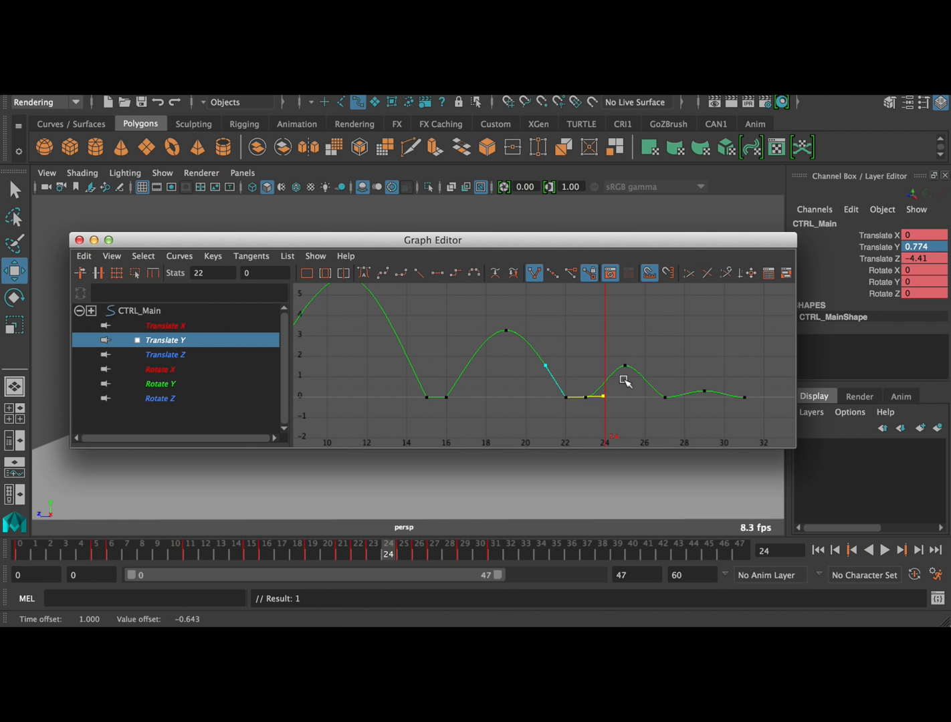
click(601, 425)
drag(581, 388, 583, 386)
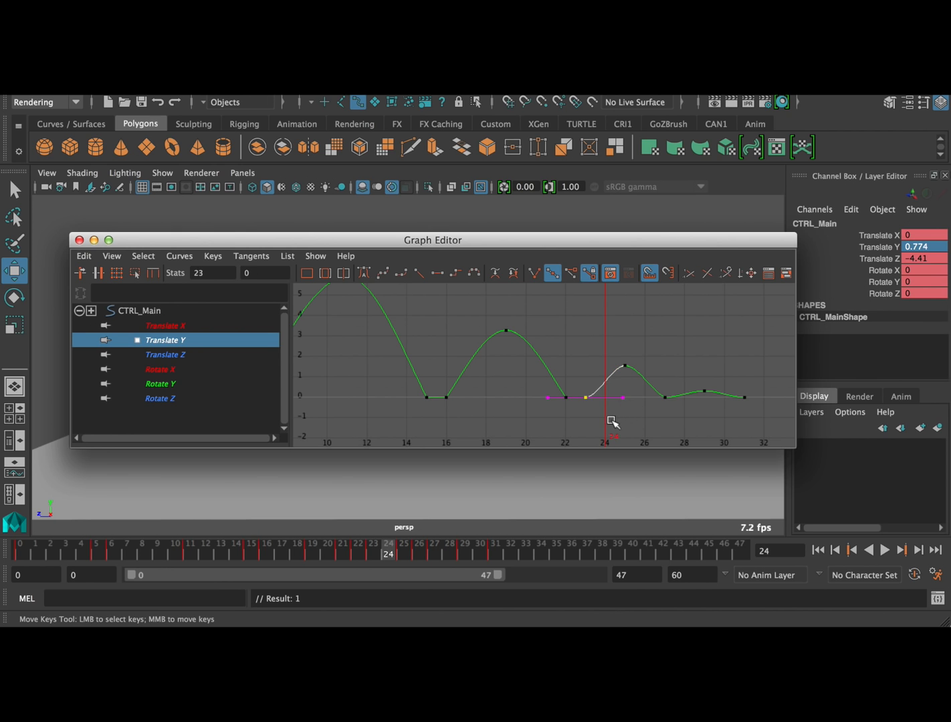
click(535, 274)
middle_drag(634, 387, 636, 349)
Break the Translate Y tangents at frame 27 and raise its incoming and outgoing handles to sharpen the contact
drag(656, 415, 633, 370)
middle_drag(633, 370, 632, 375)
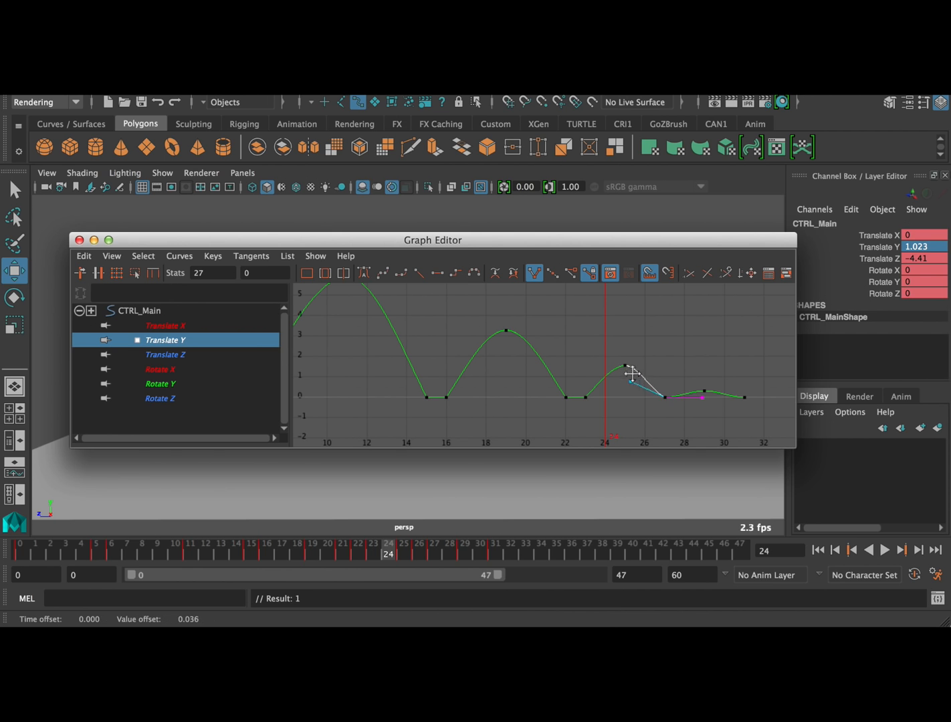
click(659, 414)
drag(682, 368, 713, 397)
middle_drag(713, 397, 715, 391)
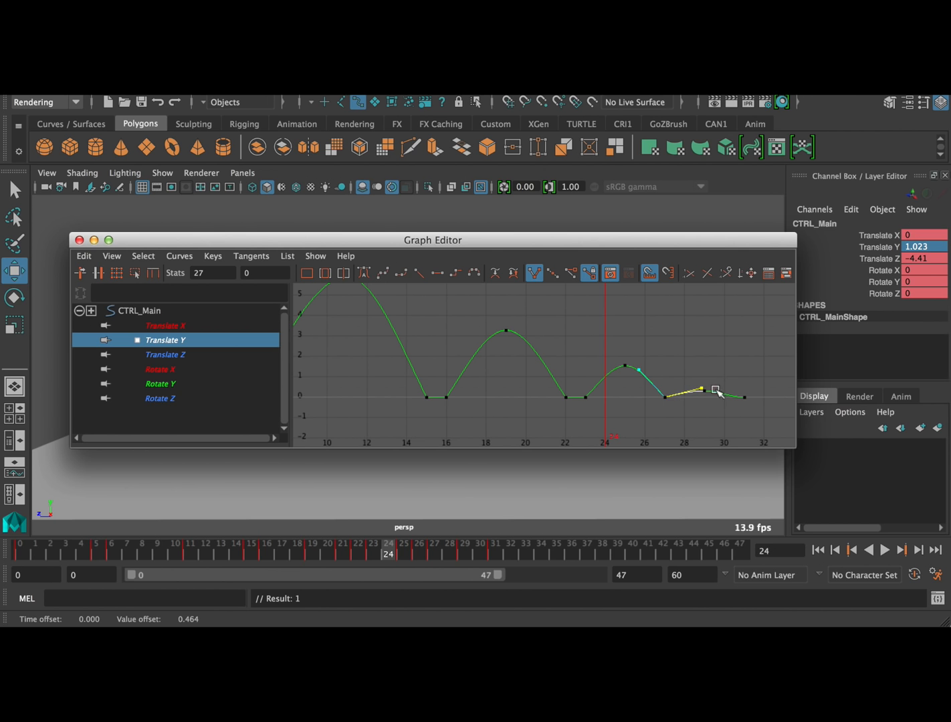
Retime the last two keys of Translate Y and Translate Z to frames 28 and 29 to shorten the final bounce
click(696, 418)
drag(758, 367, 758, 367)
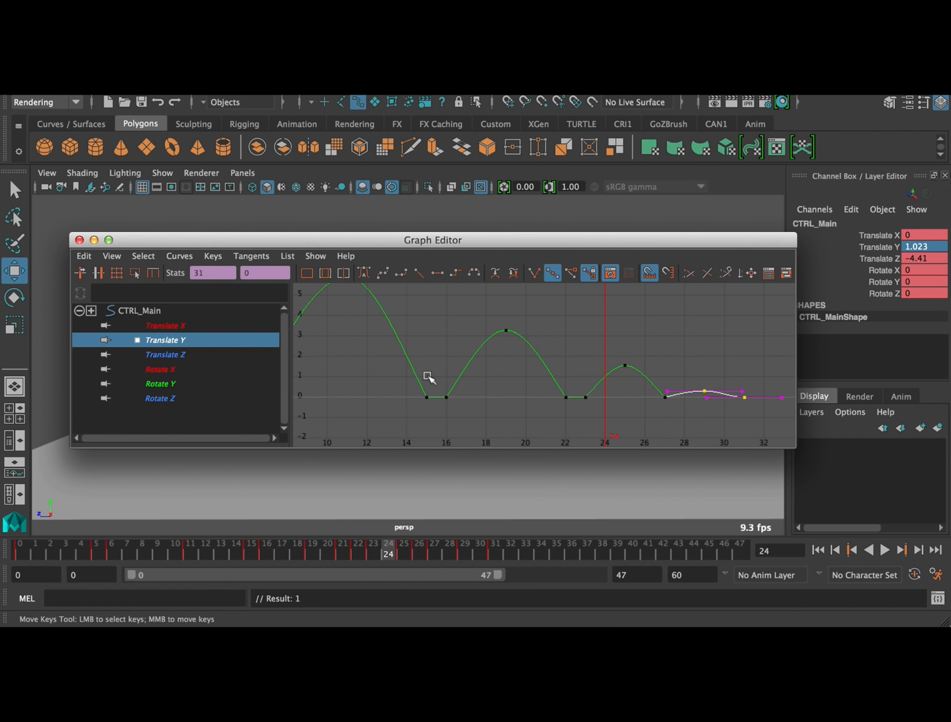
click(207, 359)
alt+middle_drag(600, 382, 547, 289)
shift+click(201, 339)
alt+shift+right_drag(606, 339, 595, 376)
drag(605, 405, 624, 429)
middle_drag(697, 379, 673, 375)
Raise the final small bounce's Translate Y peak at frame 28 to about 0.68
click(172, 342)
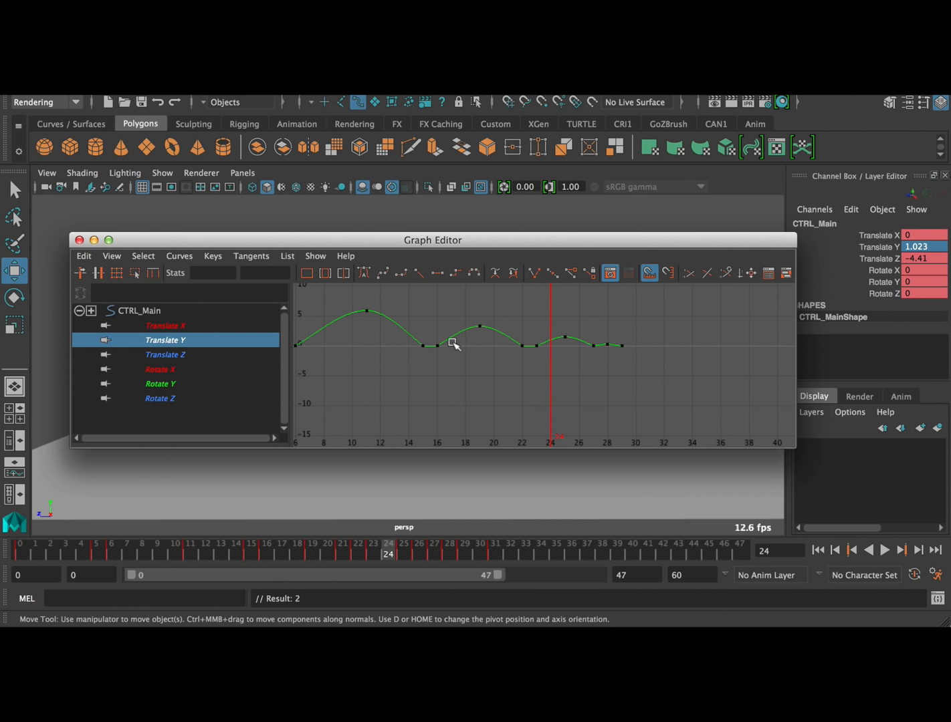
alt+right_drag(593, 359, 612, 357)
alt+middle_drag(607, 356, 505, 393)
alt+right_drag(504, 393, 540, 362)
drag(541, 357, 563, 386)
shift+middle_drag(563, 386, 562, 357)
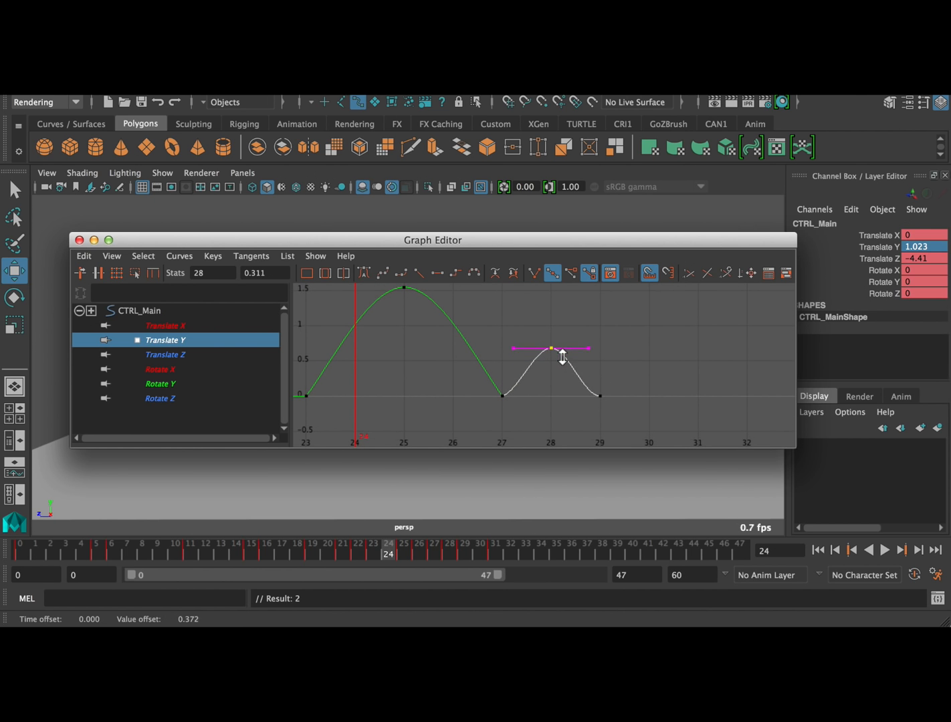
Adjust the tangent handles around the final small bounce between frames 27 and 29 to refine its arc
drag(589, 387, 613, 408)
shift+middle_drag(560, 401, 569, 377)
drag(481, 415, 556, 377)
shift+middle_drag(557, 376, 557, 355)
alt+right_drag(632, 352, 583, 347)
click(590, 391)
alt+middle_drag(465, 395, 657, 388)
alt+right_drag(657, 388, 611, 342)
alt+middle_drag(610, 343, 592, 329)
drag(607, 396, 607, 395)
middle_drag(626, 362, 627, 368)
alt+right_drag(628, 367, 626, 365)
Close the Graph Editor and play the animation from the start to review the sharpened bounces
click(79, 240)
click(817, 549)
click(885, 550)
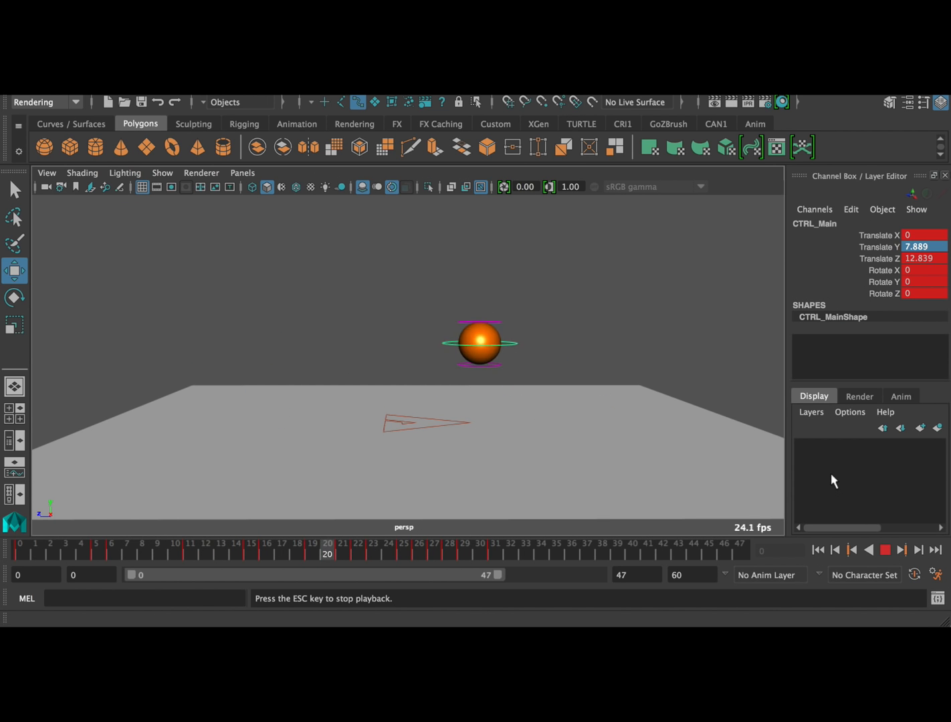
click(885, 550)
Reopen the Graph Editor on Translate Z and lower the keys from frame 19 onward, bringing the final key to about -9.261
click(290, 89)
mouse_move(388, 102)
click(535, 111)
click(187, 355)
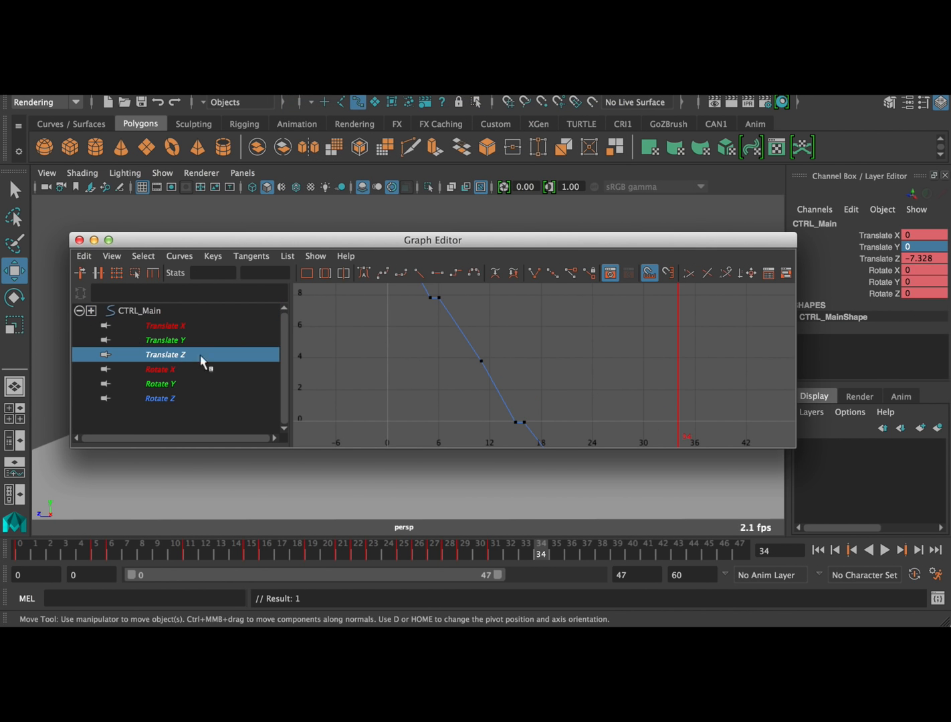
alt+shift+right_drag(592, 363, 610, 399)
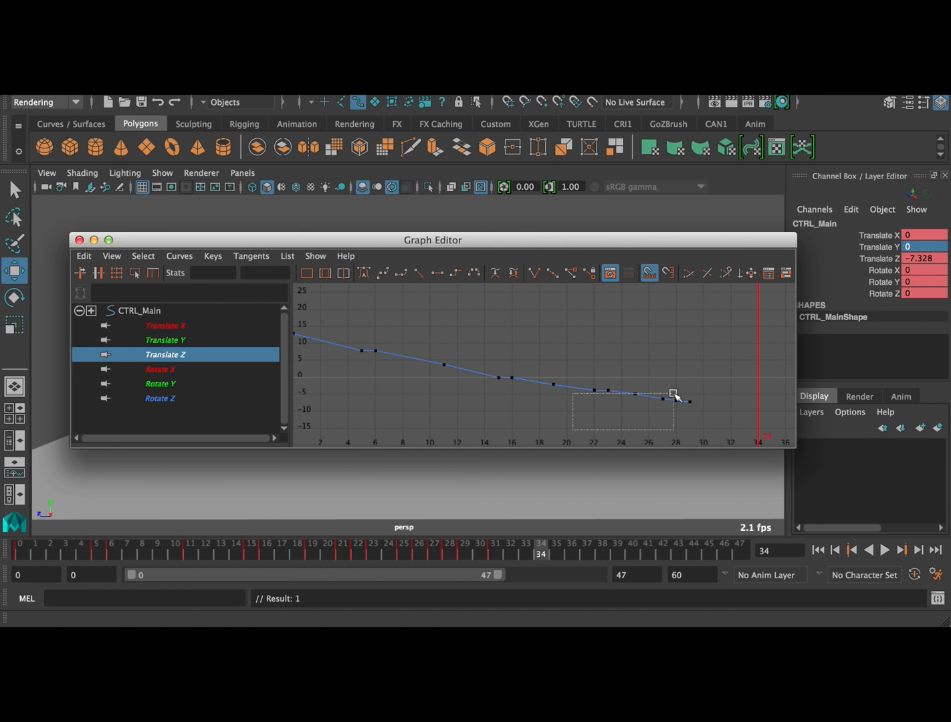
drag(652, 399, 702, 305)
drag(509, 345, 756, 447)
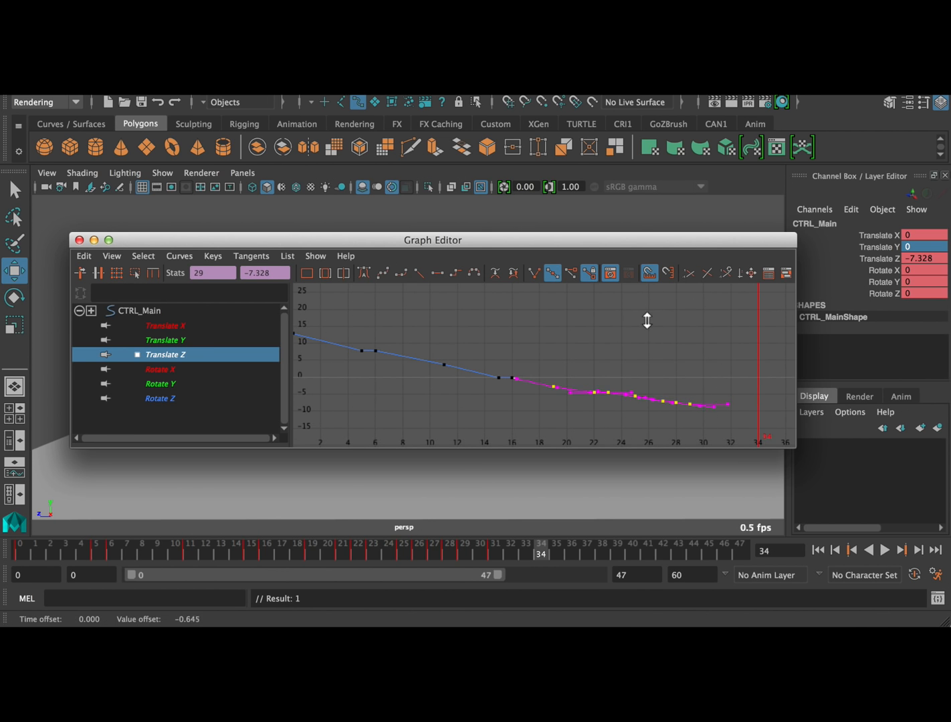
click(569, 364)
Lower the Translate Z keys from frame 22 onward and again from frame 25 onward, bringing the final key to about -12.484
drag(594, 369, 734, 449)
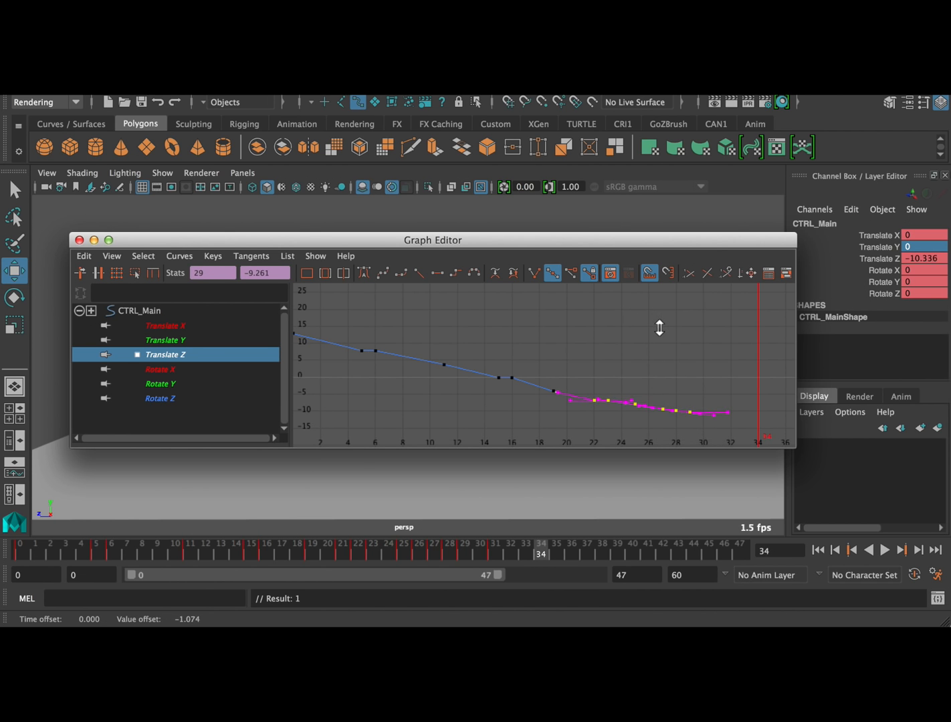
click(620, 353)
drag(622, 354, 717, 447)
shift+middle_drag(678, 336, 676, 344)
drag(625, 364, 712, 444)
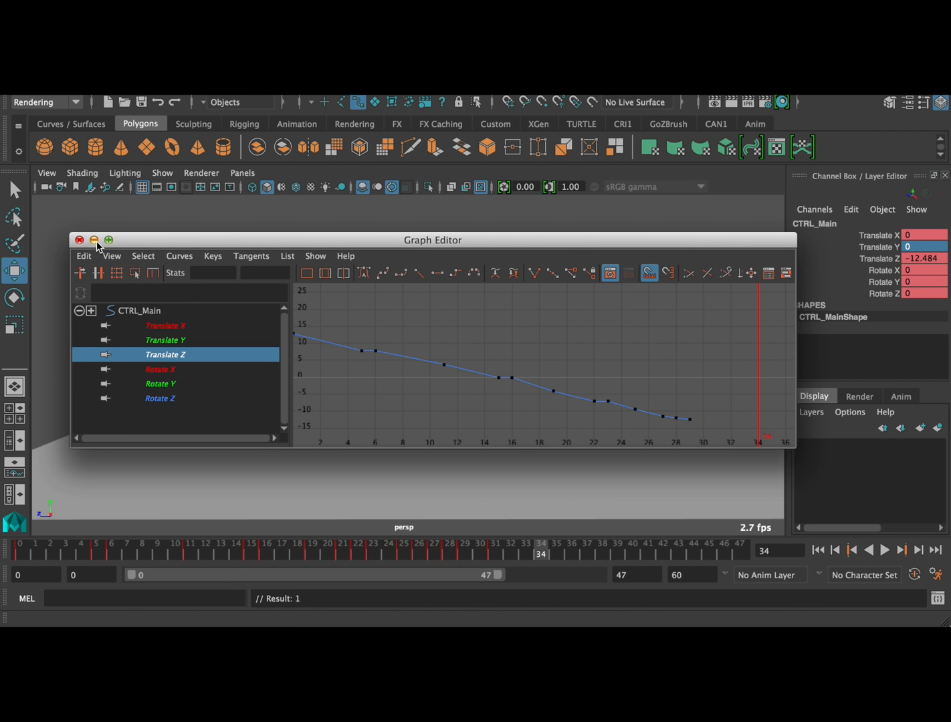
Close the Graph Editor and play the animation in a wider, slightly higher perspective view of the ground plane
click(79, 239)
click(888, 551)
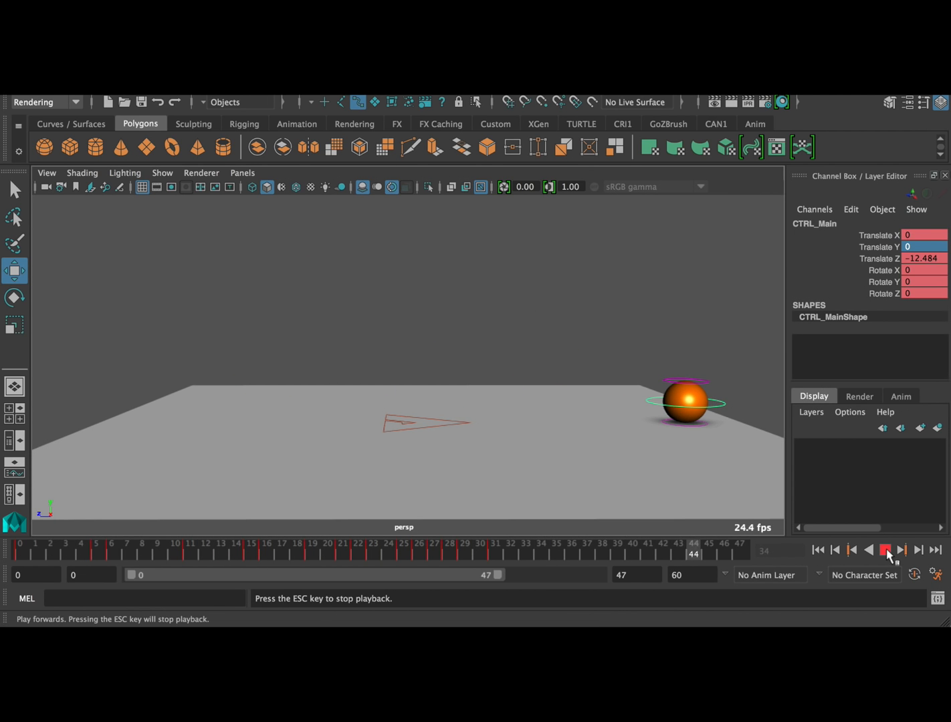
scroll(620, 315, down, 5)
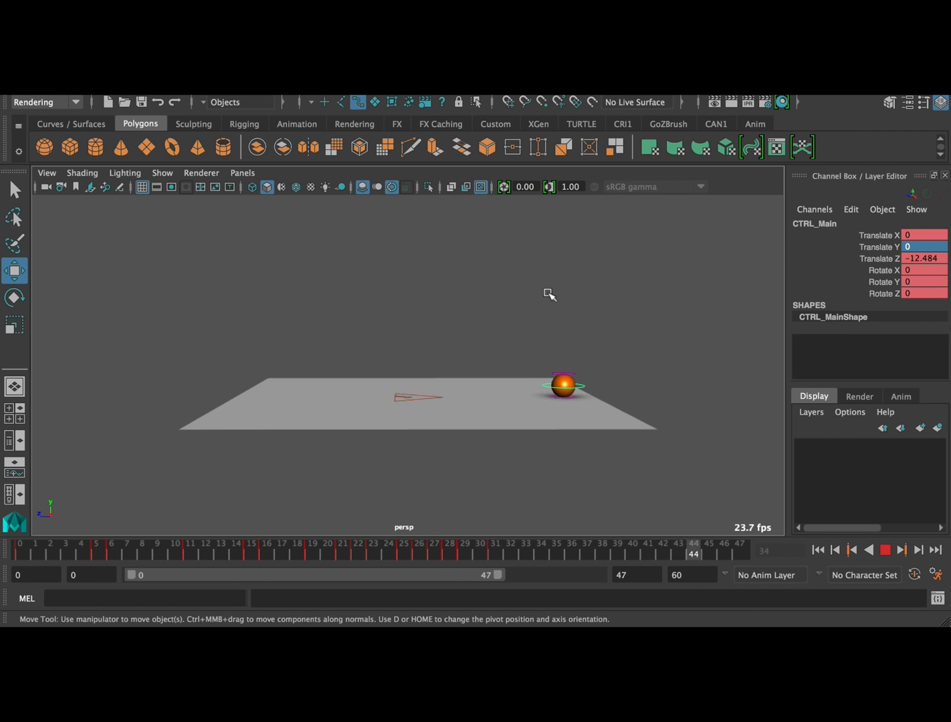
alt+drag(551, 293, 545, 340)
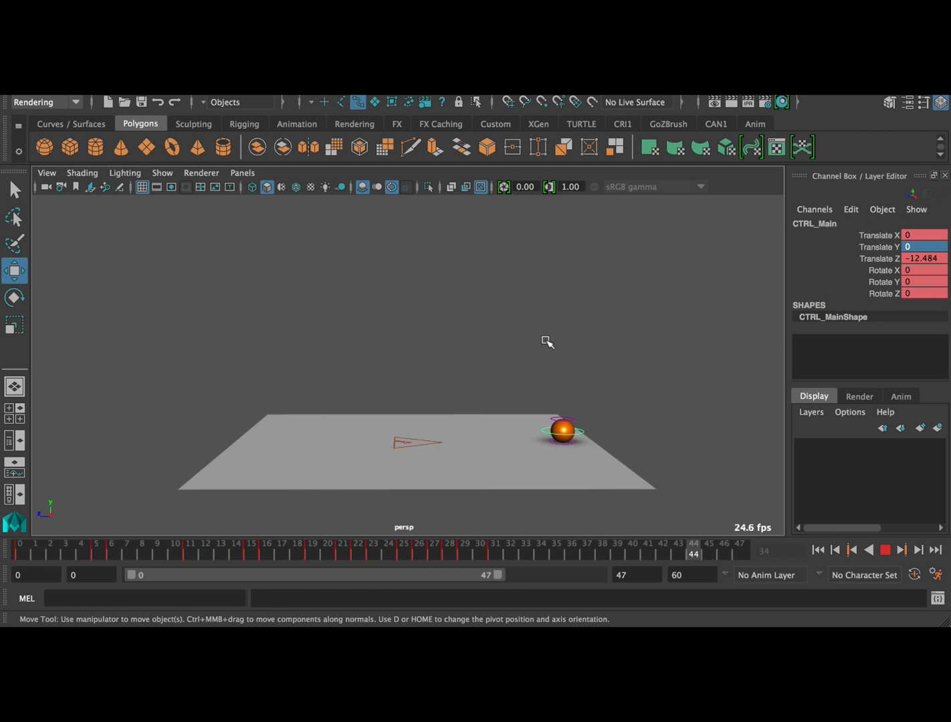
Limit playback to frame 38 and review it with NURBS curves hidden, restoring the display of all object types
drag(495, 575, 426, 575)
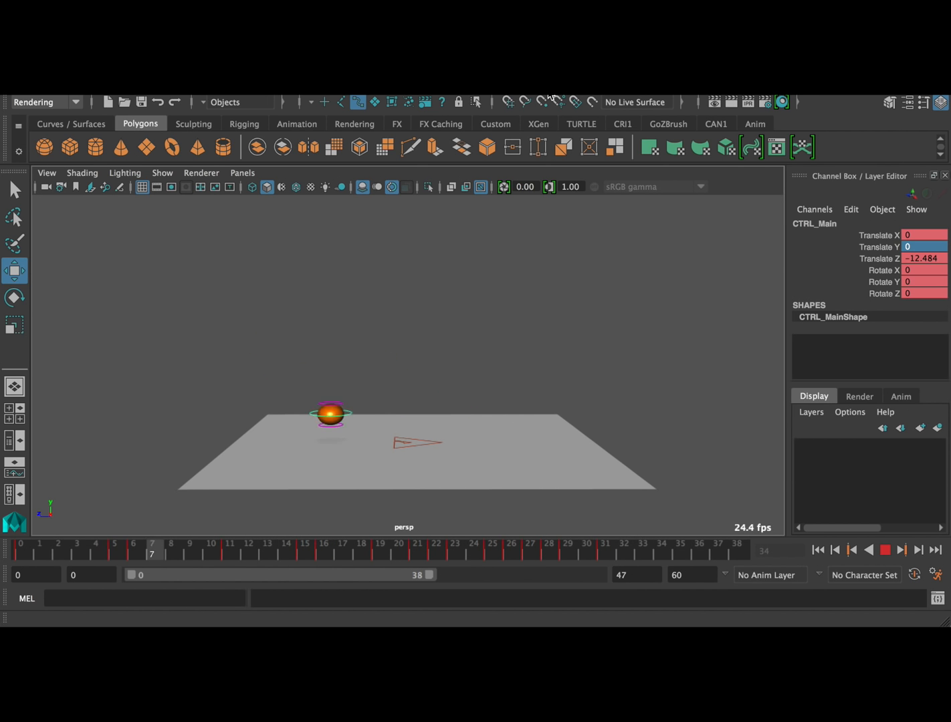
click(162, 172)
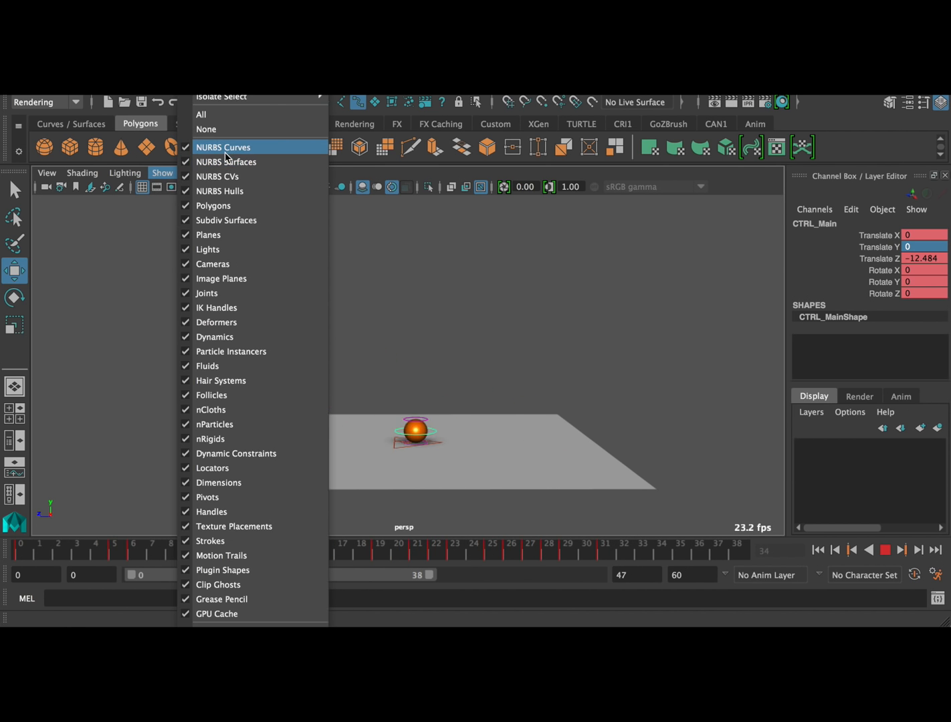
click(224, 153)
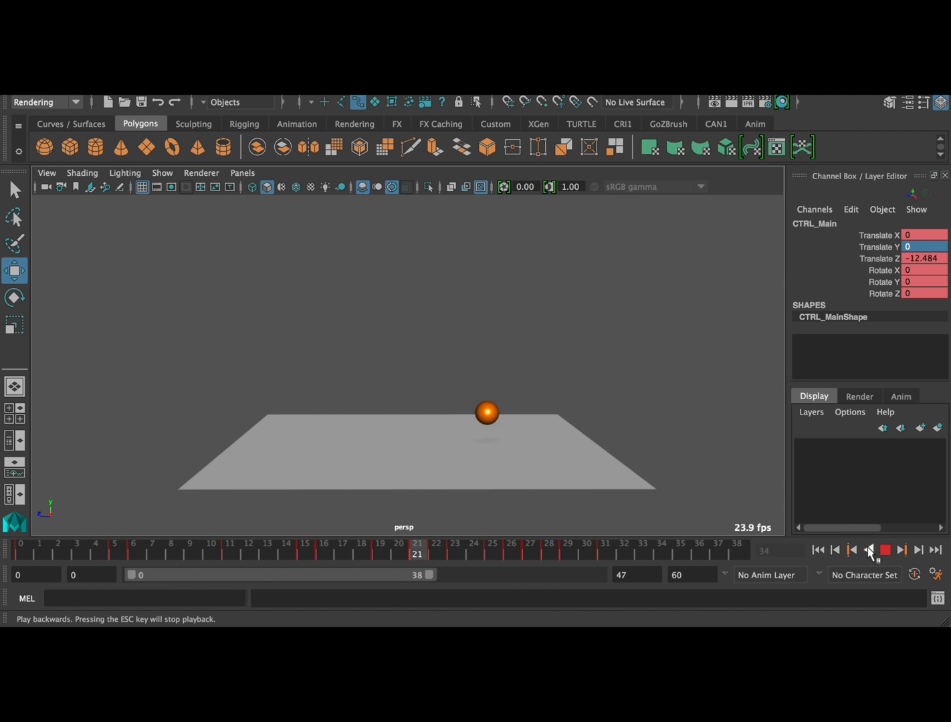
click(198, 210)
click(164, 172)
click(200, 112)
Delete all keys of the ball's main control CTRL_Main across the timeline
click(338, 432)
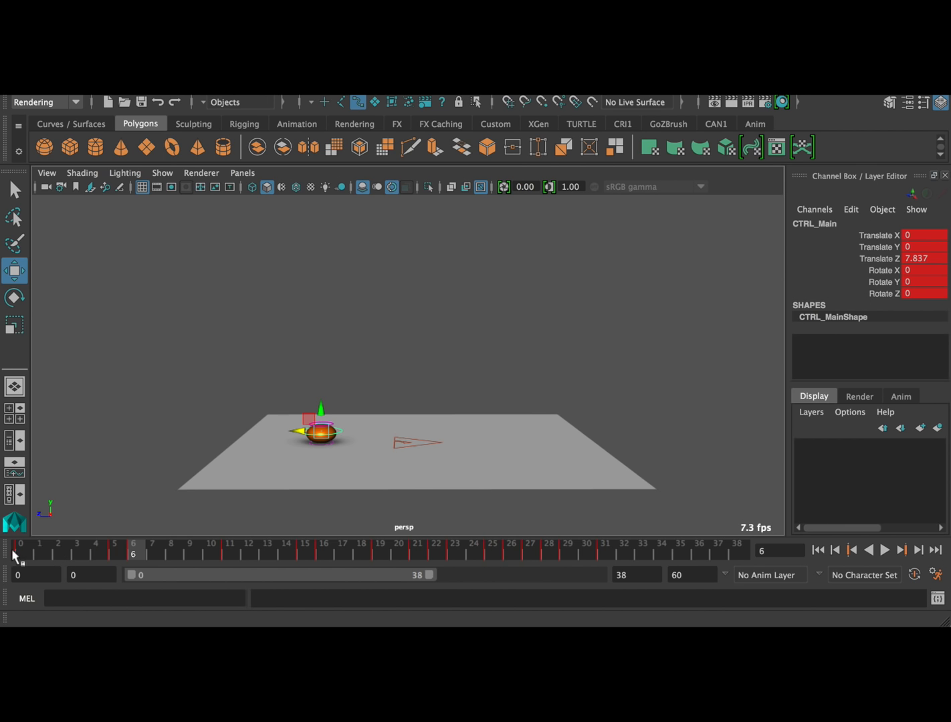
shift+drag(19, 555, 660, 555)
right_click(553, 557)
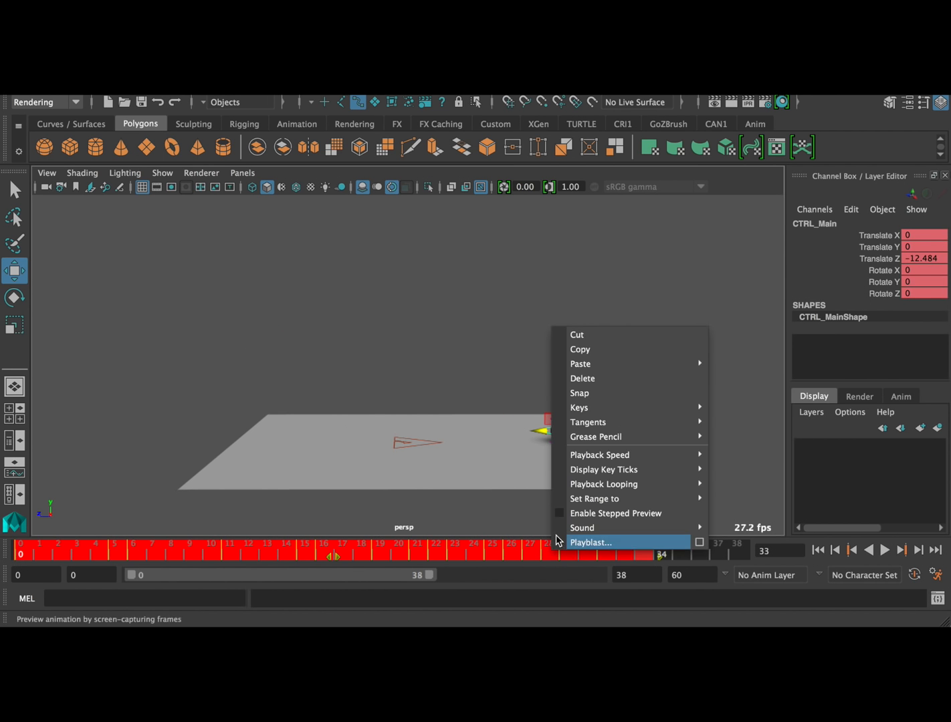
click(613, 378)
Delete the keys of the squash control CTRL_Top from frame 4 to frame 28
click(572, 420)
click(563, 431)
shift+drag(97, 552, 563, 554)
right_click(484, 559)
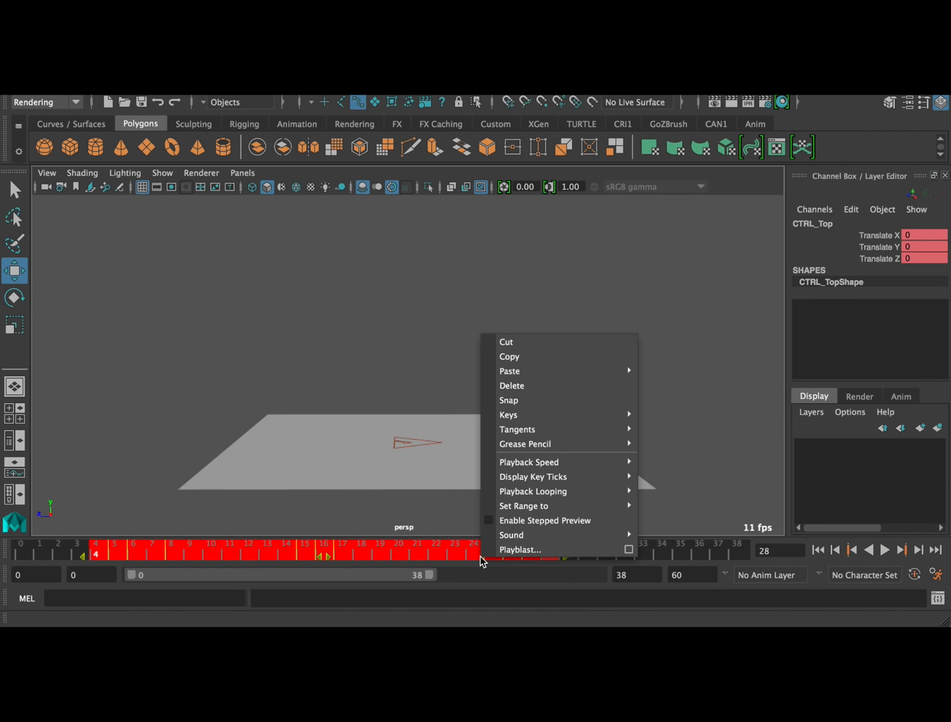
click(514, 386)
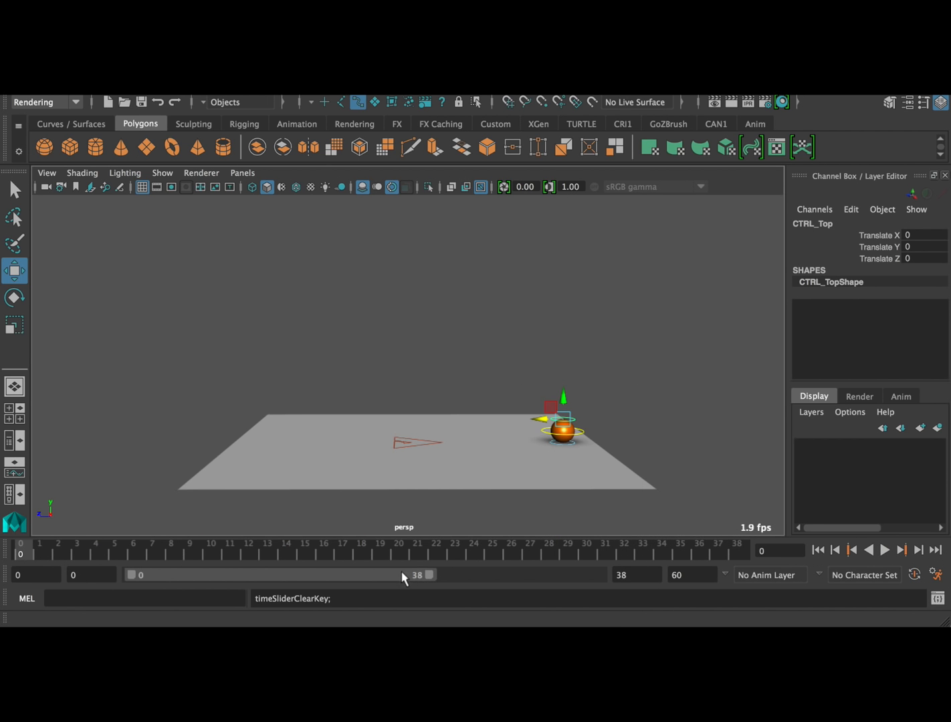
End the playback range at frame 18 and set Translate Z of CTRL_Main to 0
drag(427, 576, 276, 576)
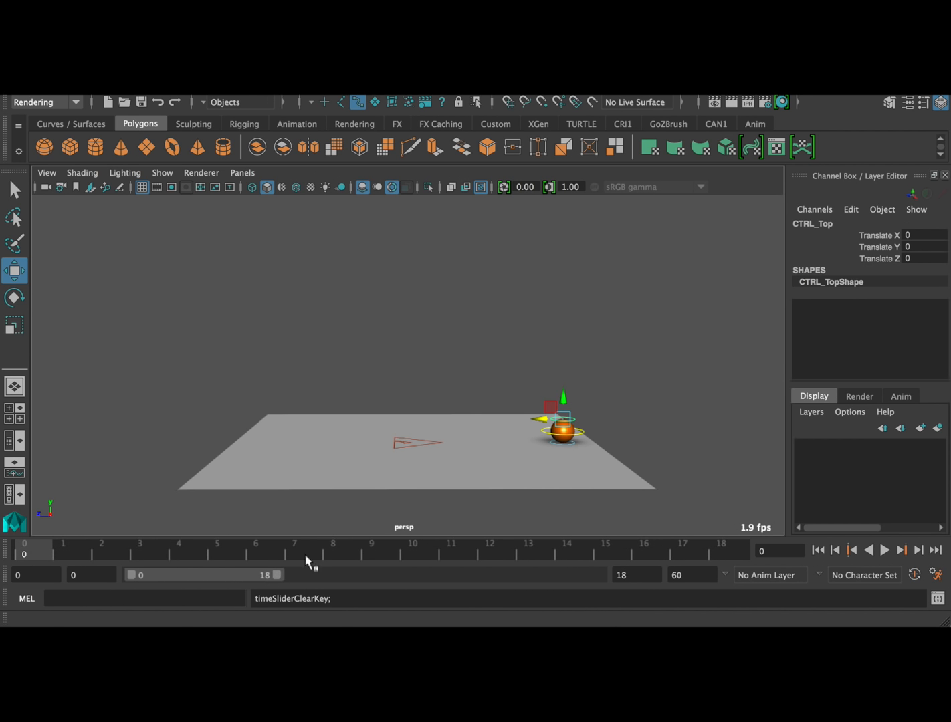
click(582, 432)
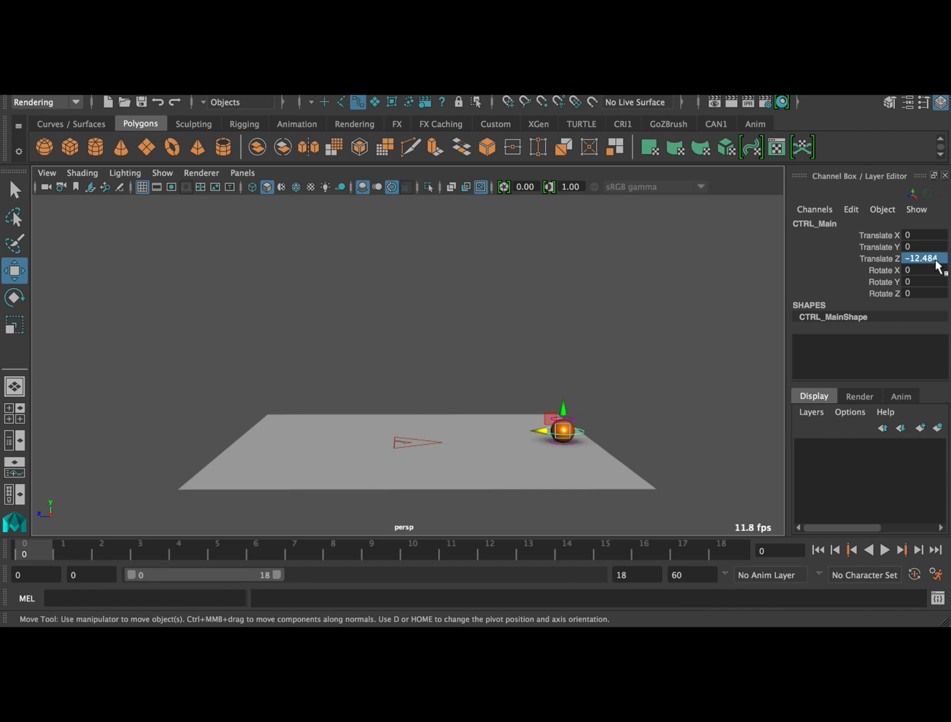
key(Return)
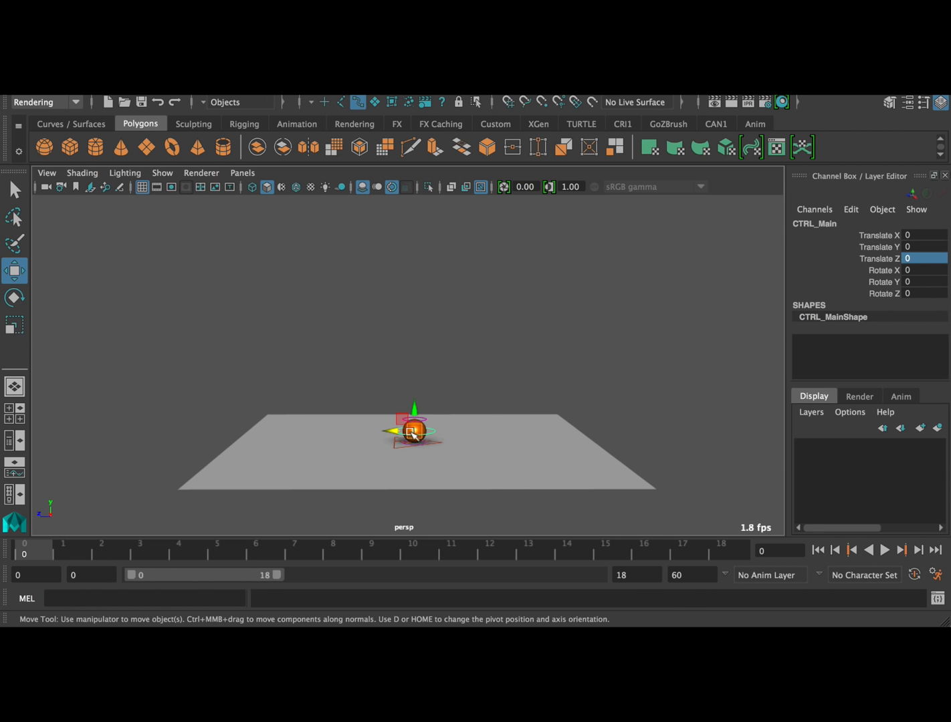
Raise CTRL_Main above the ground plane to a Translate Y of about 10.884 and frame the ball closer
drag(418, 409, 424, 276)
alt+right_drag(300, 381, 346, 393)
alt+middle_drag(346, 391, 386, 386)
alt+right_drag(387, 387, 462, 383)
alt+middle_drag(462, 382, 419, 383)
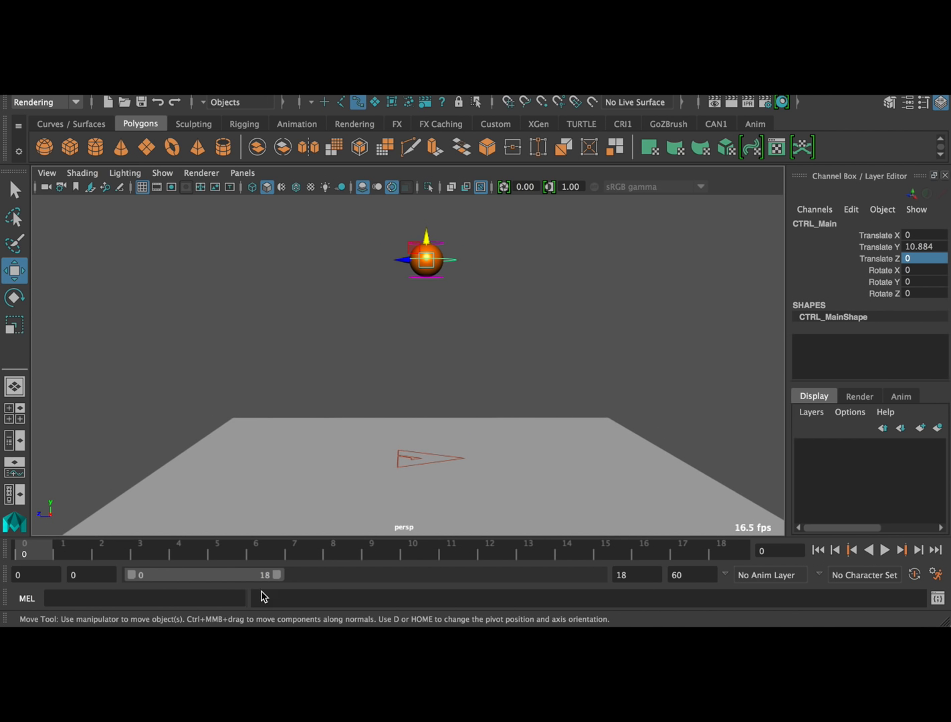
Key the raised CTRL_Main pose at frames 0 and 18, and shorten the playback range to frame 17
key(s)
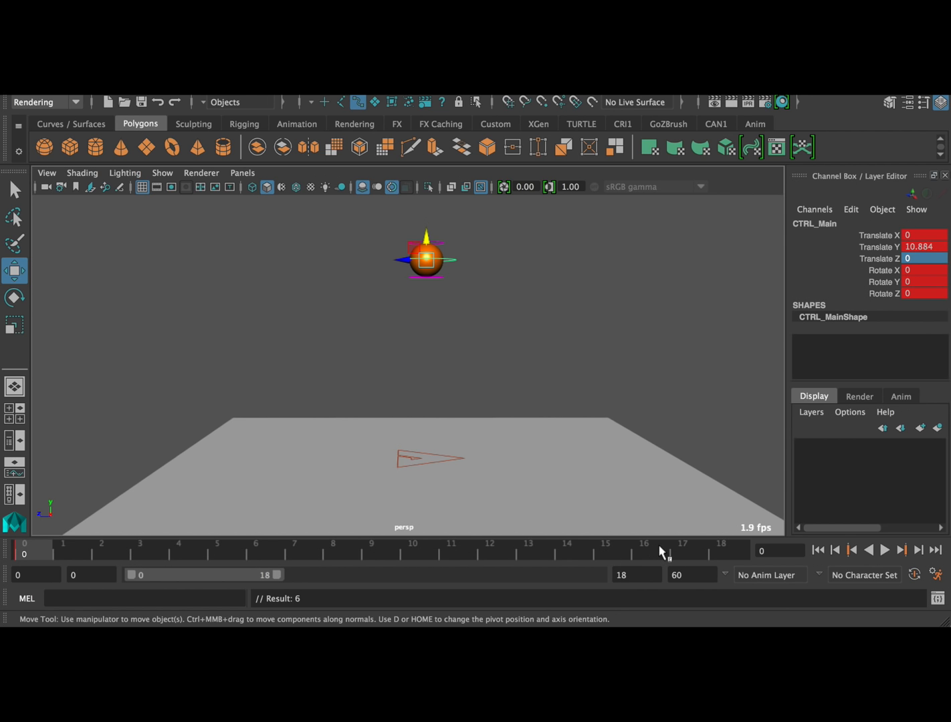
click(734, 547)
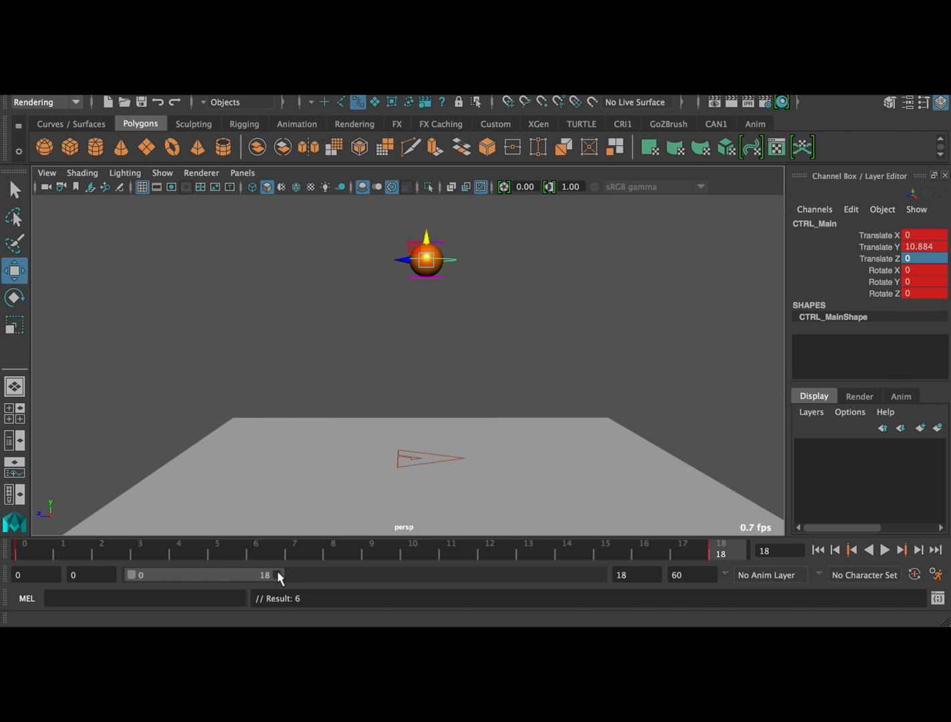
drag(278, 574, 271, 575)
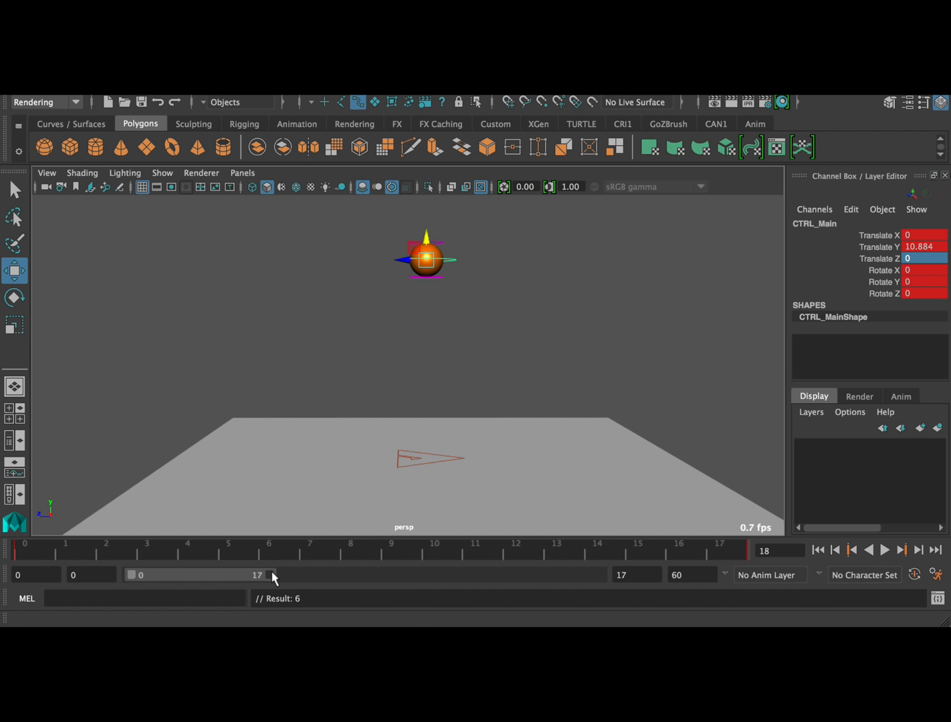
Key CTRL_Main at frame 9 with Translate Y at 0 and scrub through the bounce
click(388, 553)
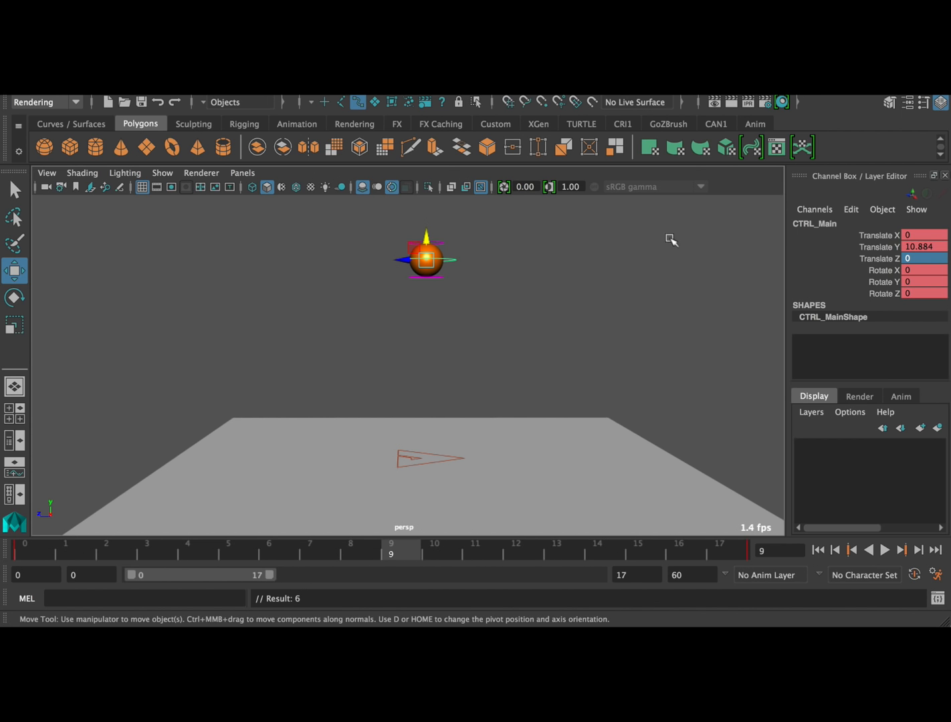
text(0)
key(Return)
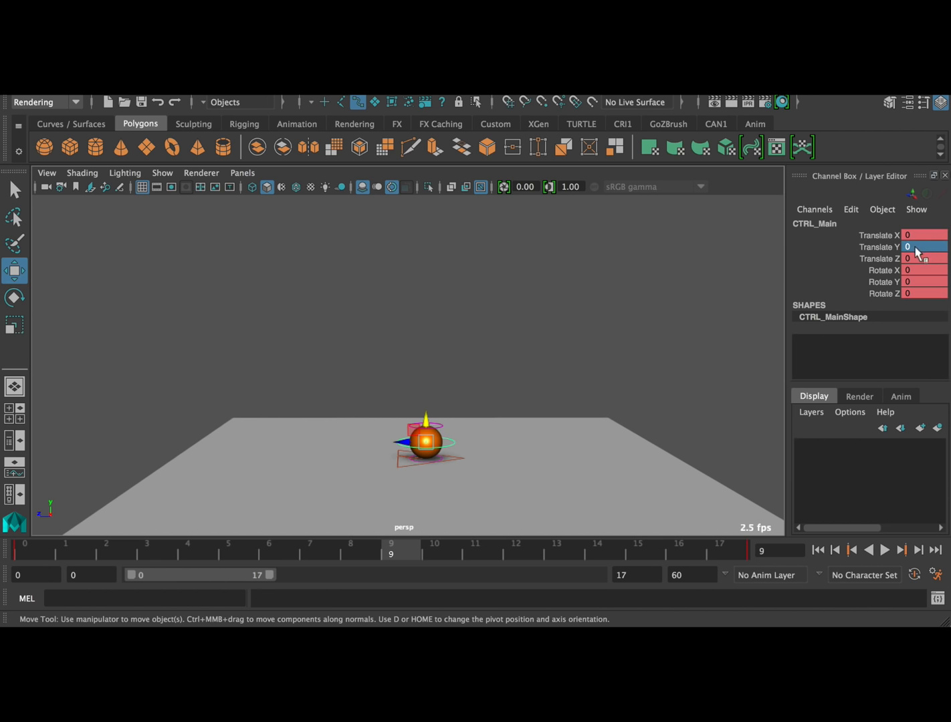
key(s)
drag(180, 557, 727, 559)
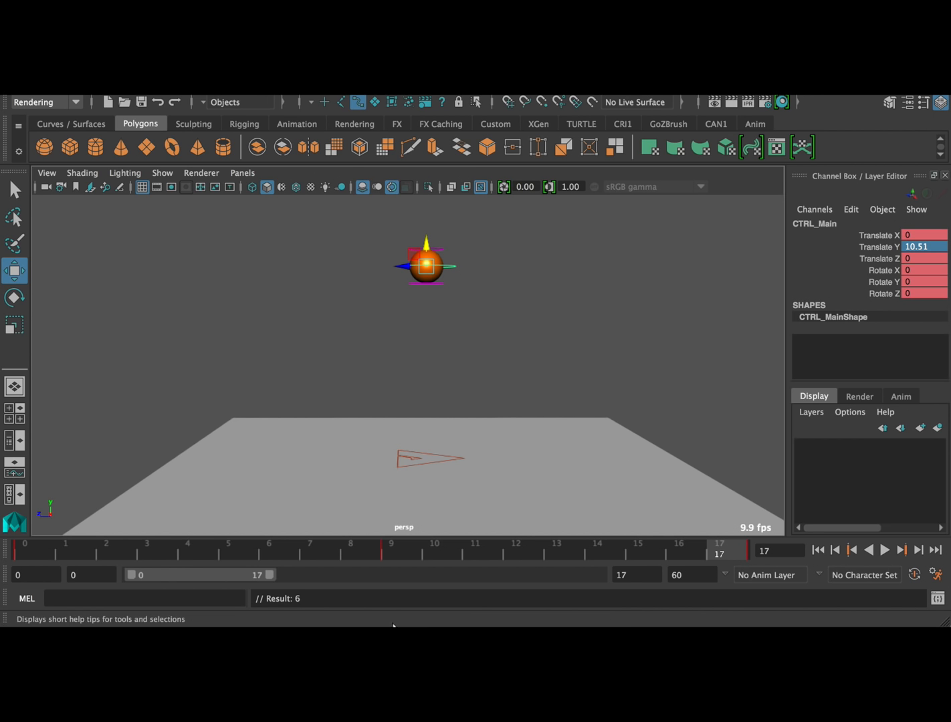
Move the CTRL_Main ground contact key from frame 9 to frame 8 and key the same pose at frame 9
click(391, 551)
drag(399, 561, 382, 559)
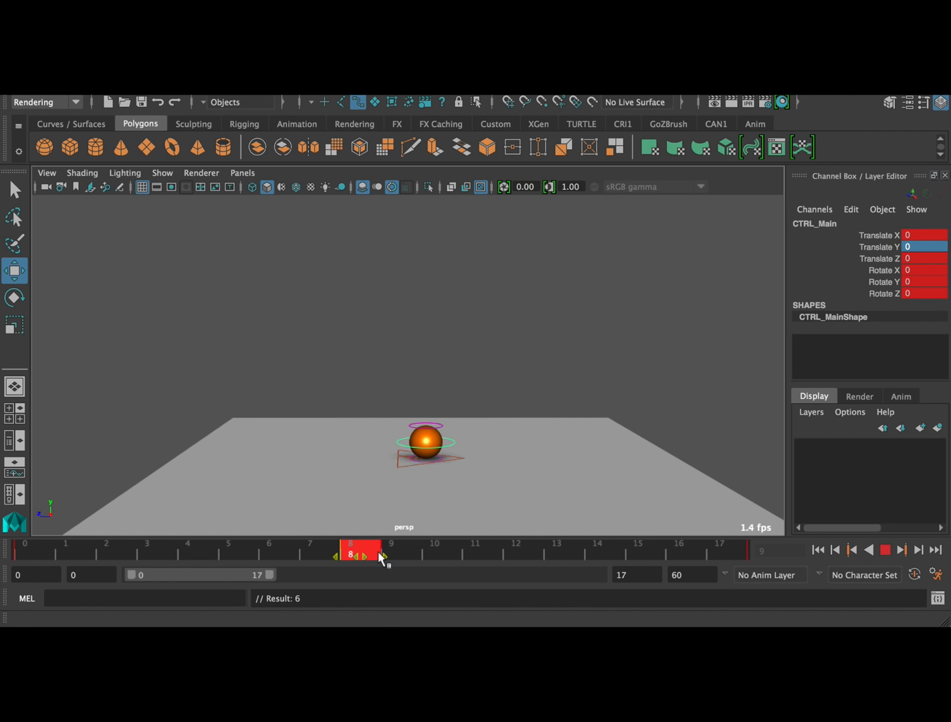
click(476, 553)
click(394, 551)
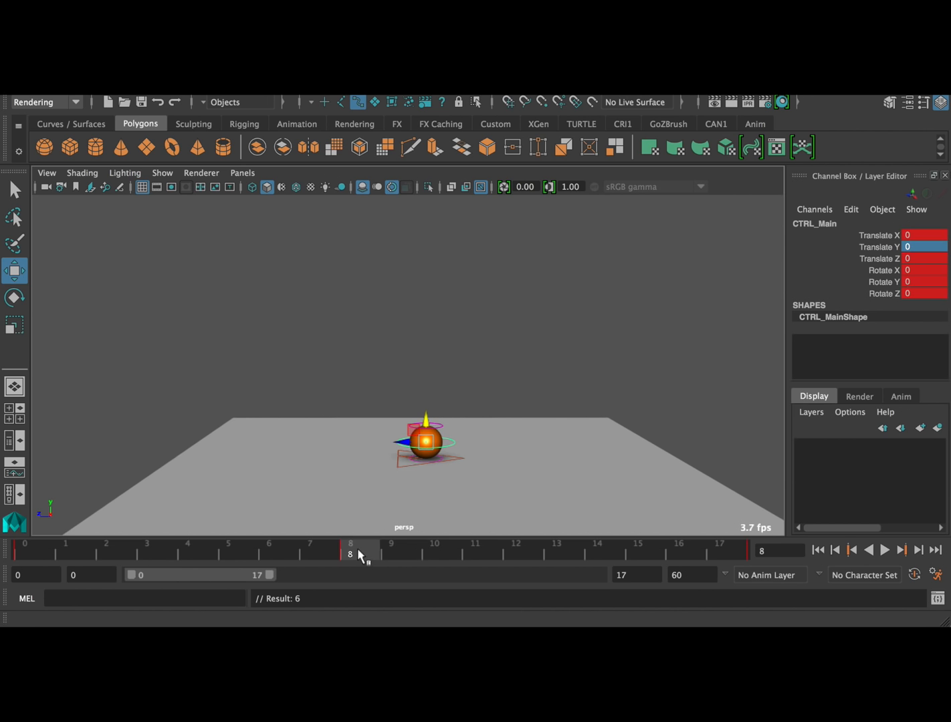
Key CTRL_Top squashed to a Translate Y of about -0.353 at frame 9, and at 0 on frame 8
click(442, 423)
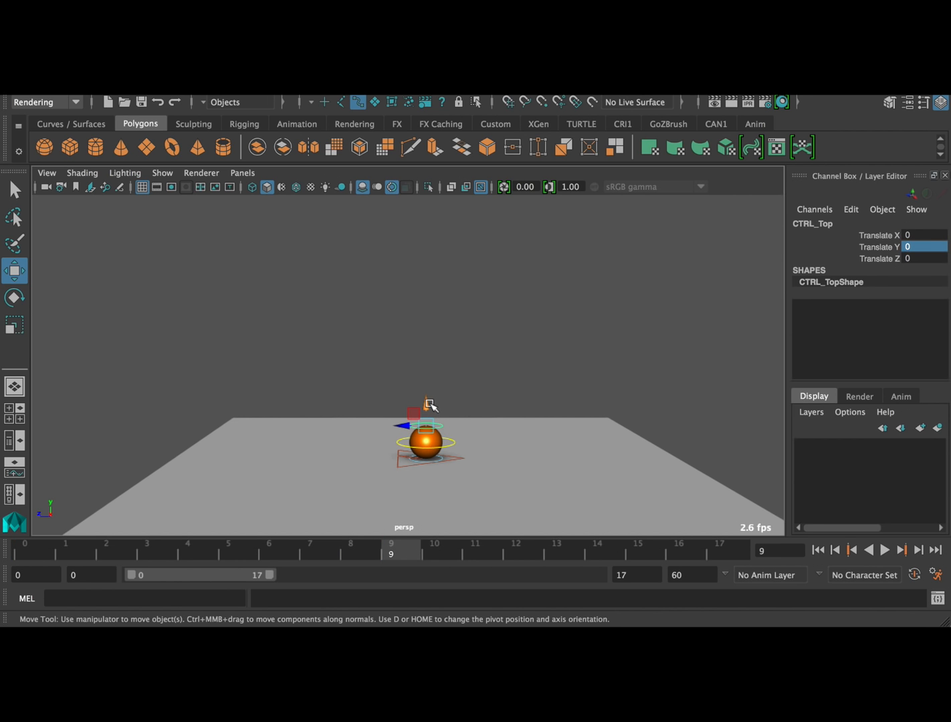
drag(430, 405, 430, 407)
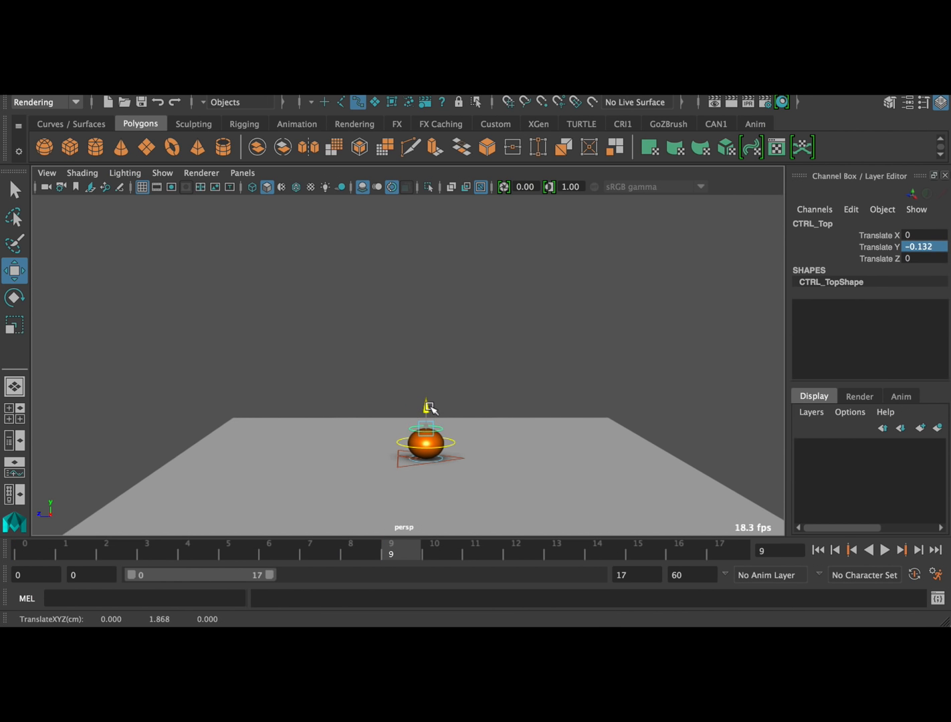
click(376, 554)
text(0)
key(Return)
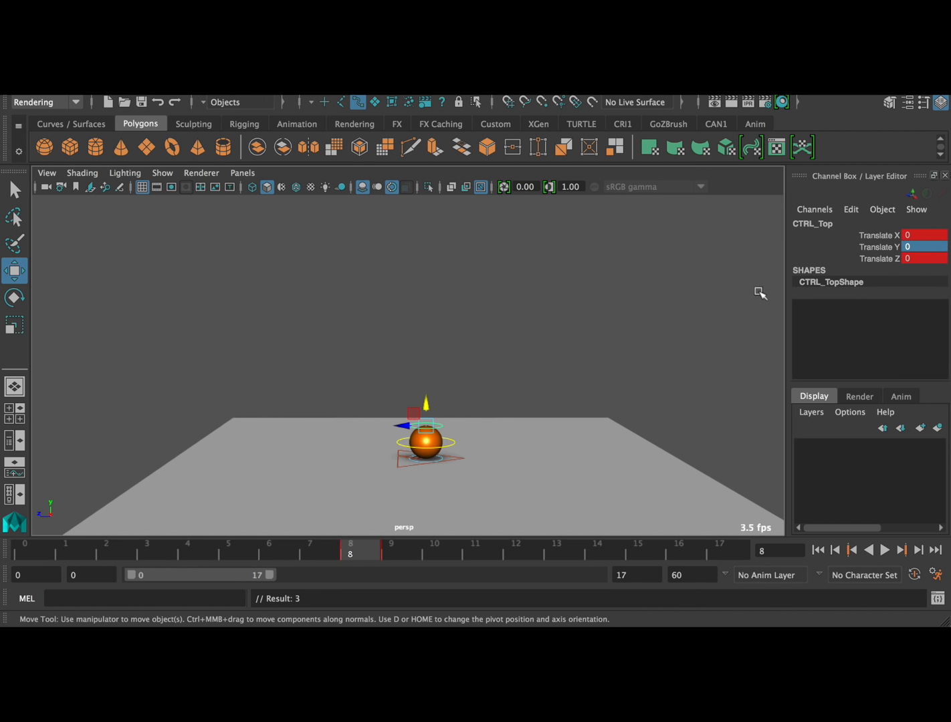
Open the Graph Editor for CTRL_Main and isolate and frame its Translate Y curve
click(446, 446)
click(400, 72)
mouse_move(311, 73)
mouse_move(469, 110)
click(513, 113)
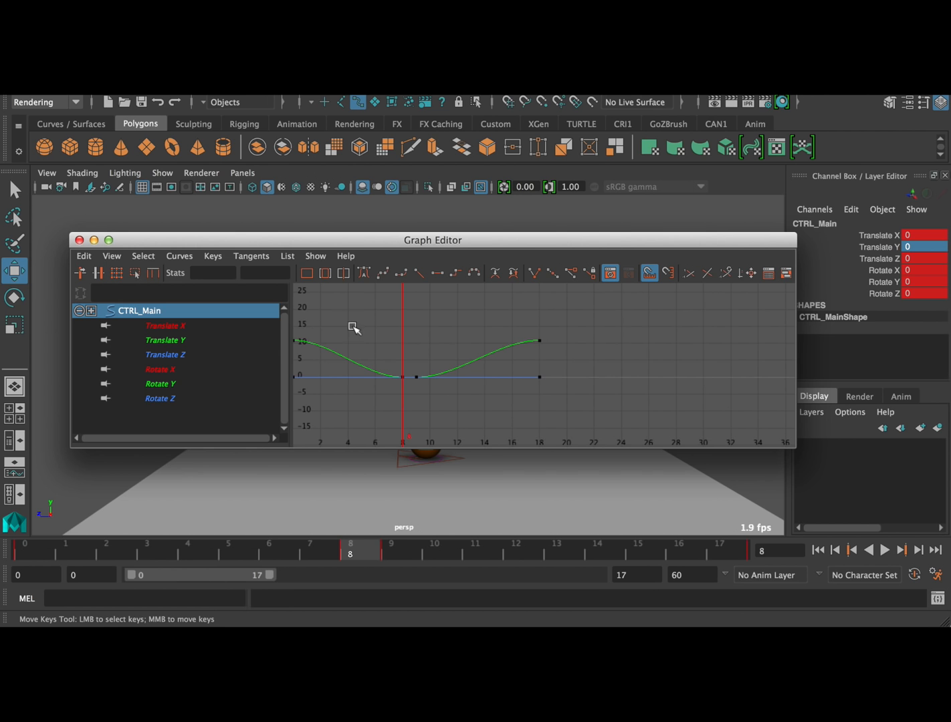
click(209, 346)
key(f)
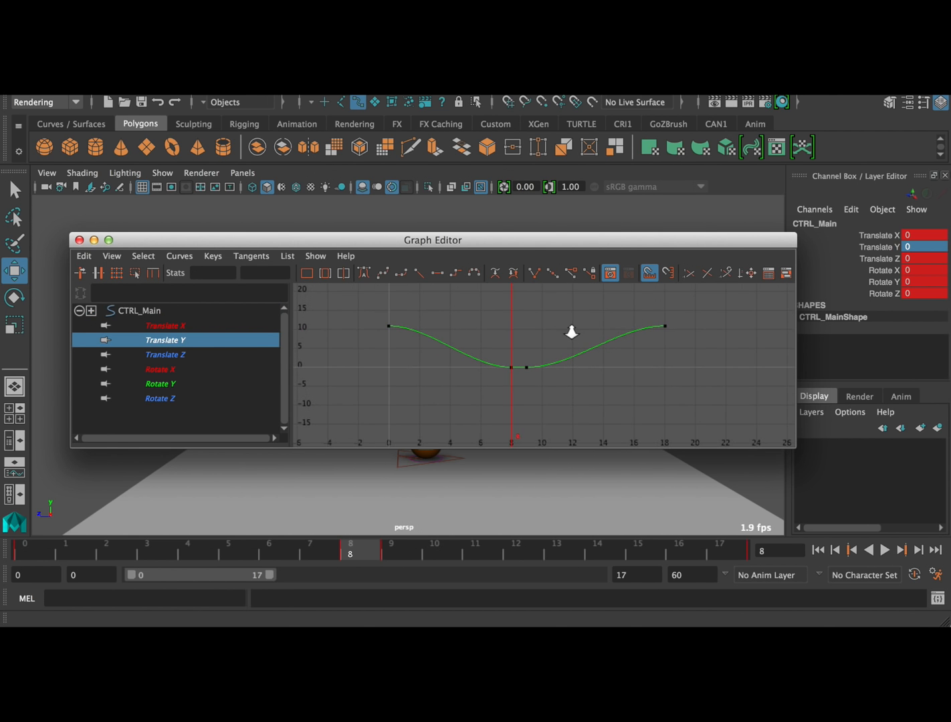
Break the Translate Y tangents at frames 8 and 9, and steepen the incoming and outgoing handles into a sharp bounce
drag(537, 349, 538, 351)
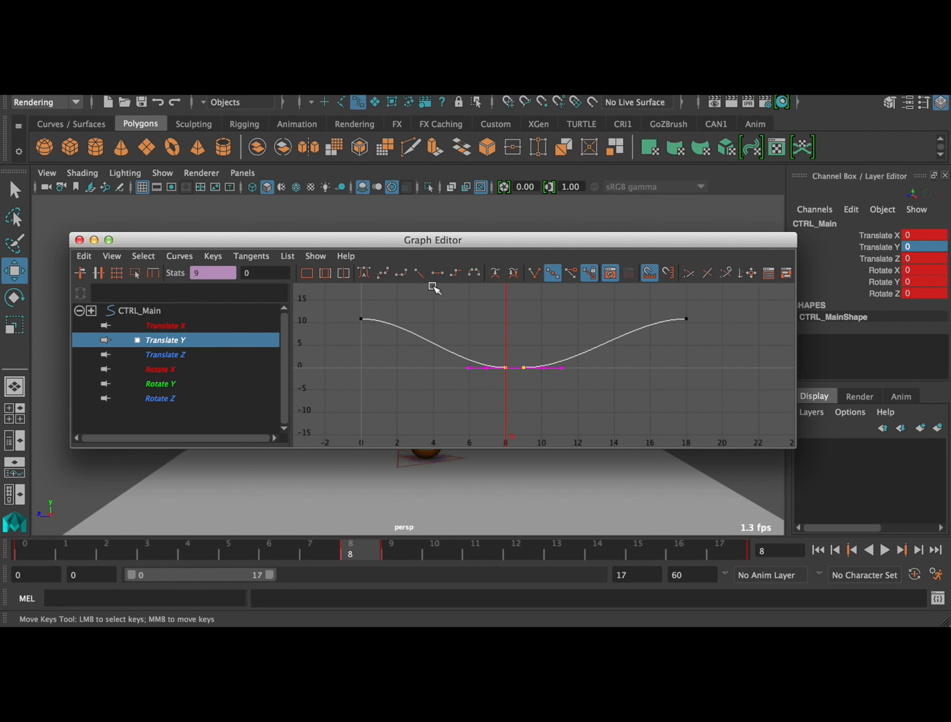
click(539, 275)
click(461, 390)
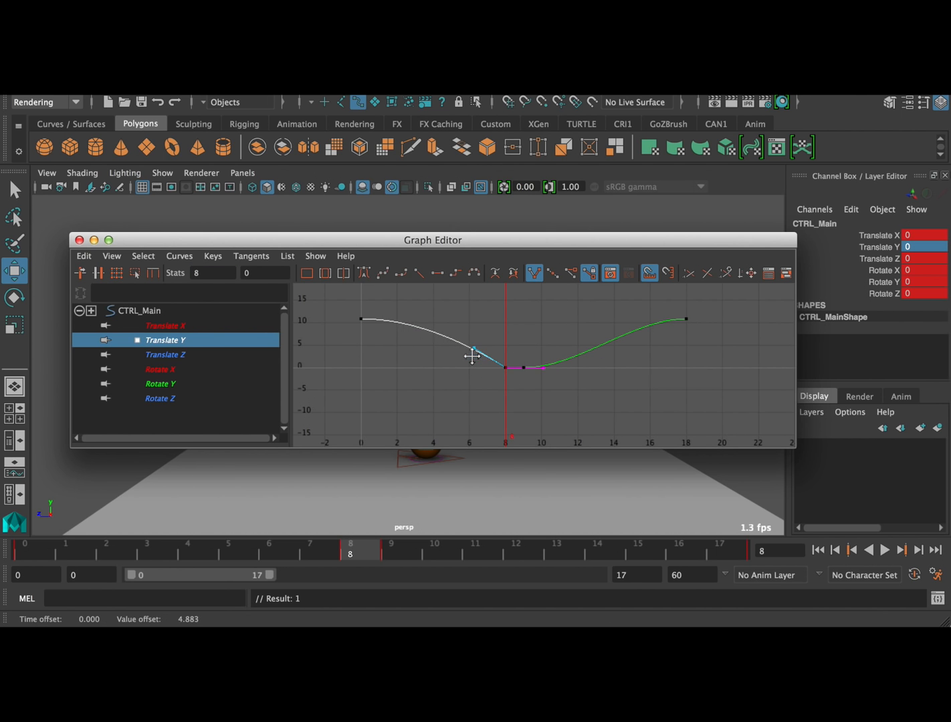
click(524, 399)
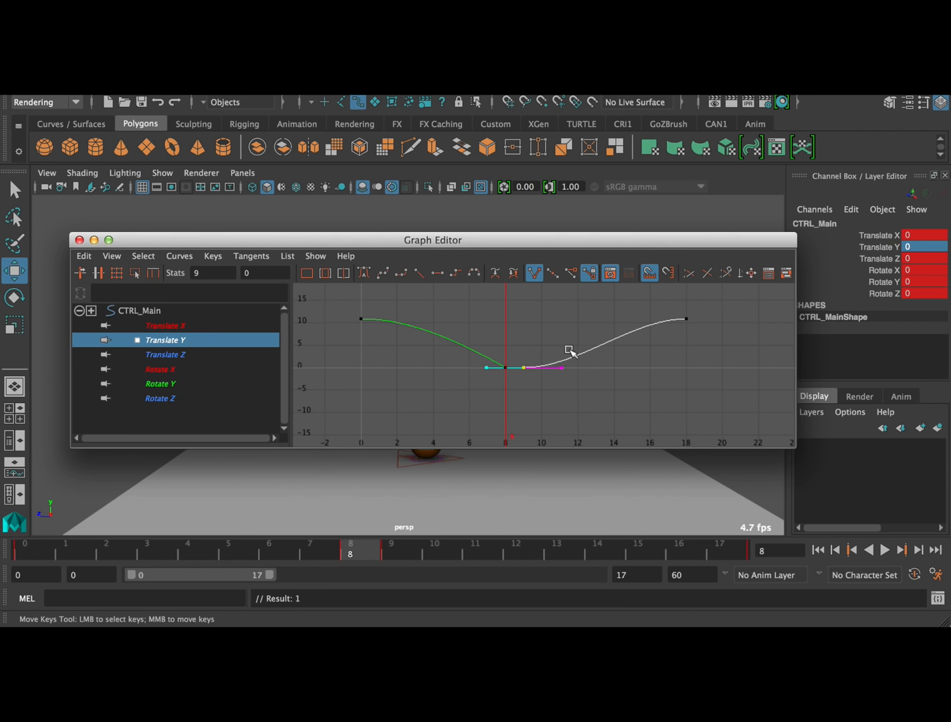
middle_drag(579, 393, 594, 370)
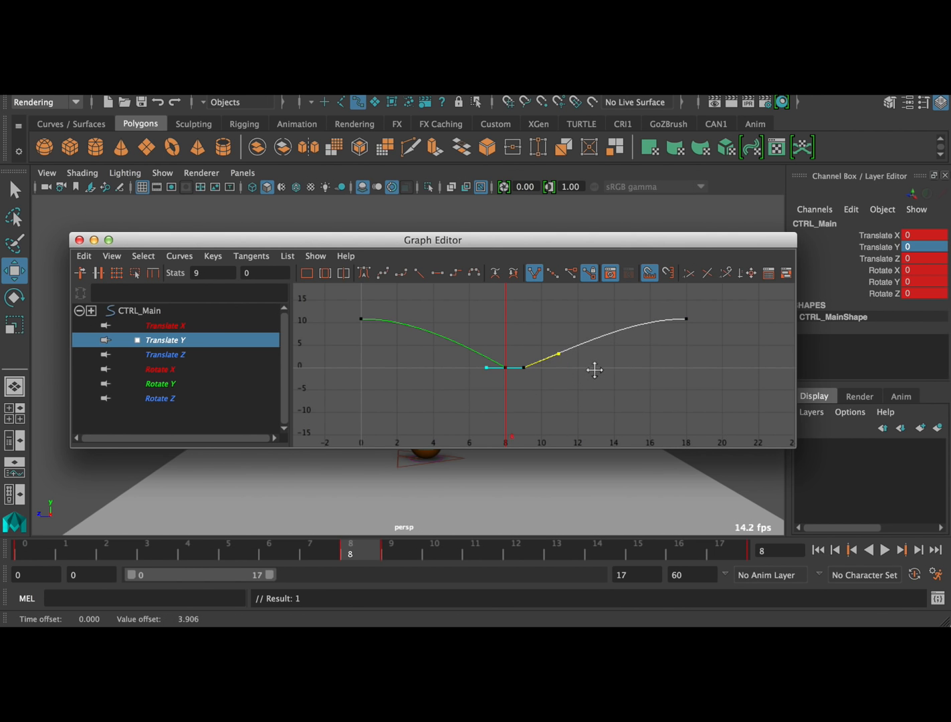
Close the Graph Editor and play the in-place bounce to review it
click(79, 242)
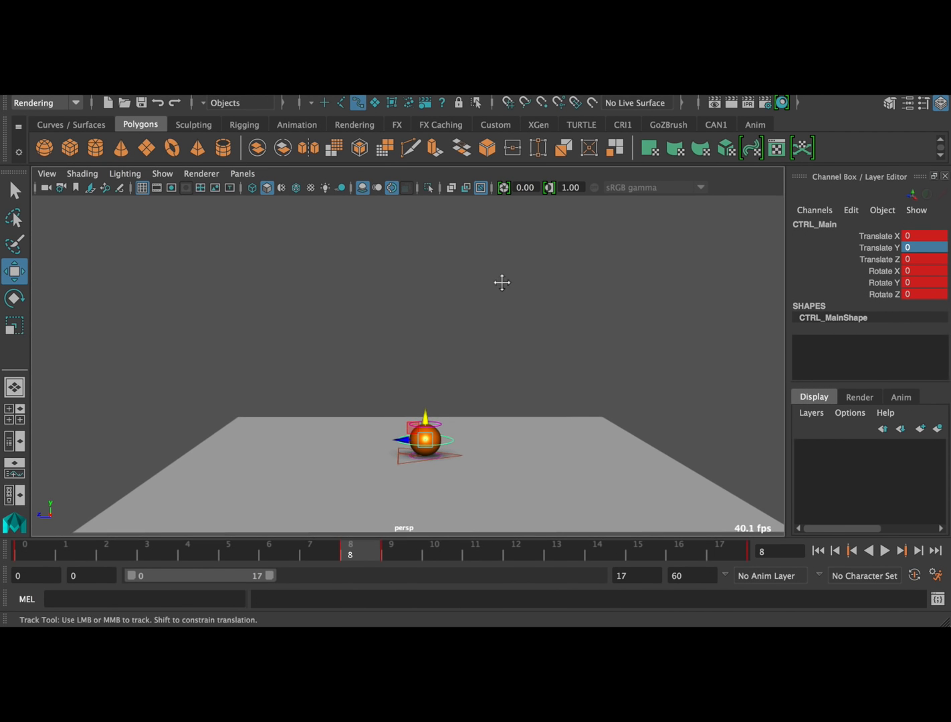
click(885, 552)
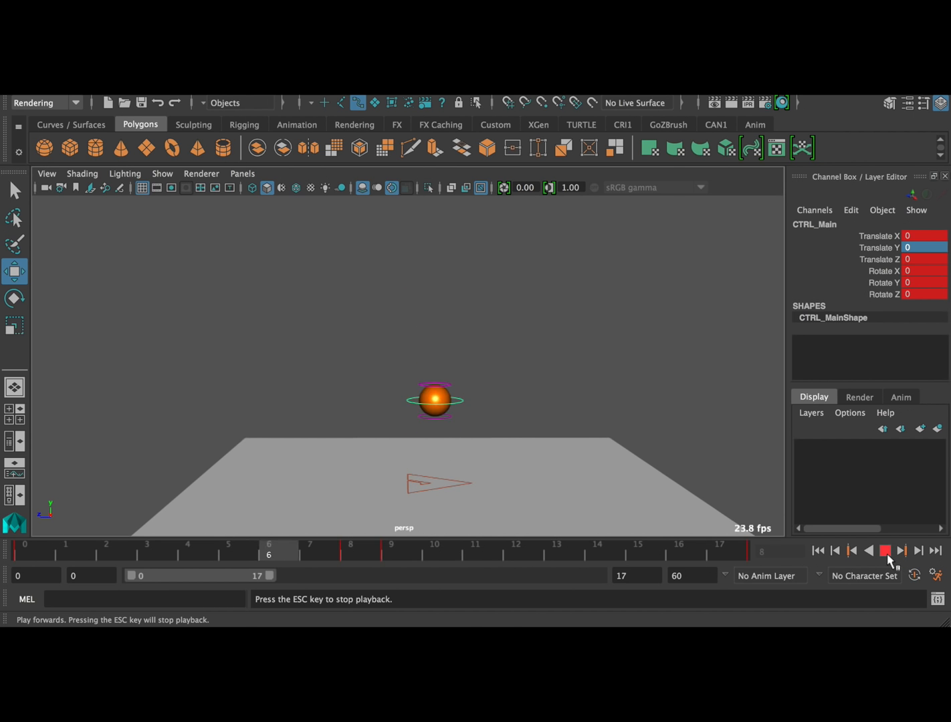
click(886, 551)
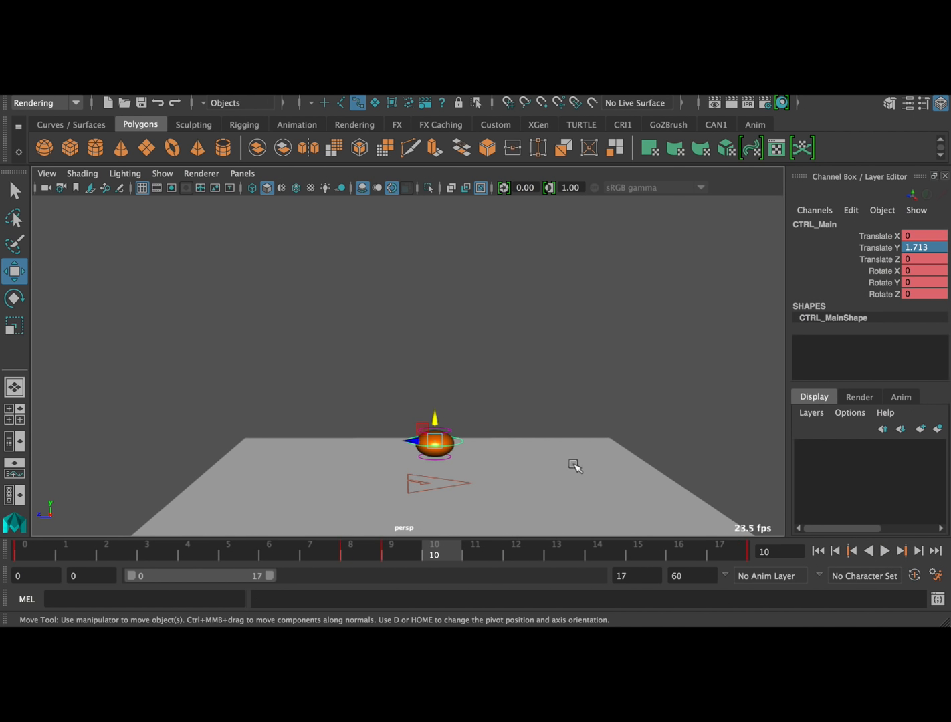
Key CTRL_Top at frame 10 with Translate Y at 0 to end the squash, and play the animation
click(452, 426)
click(452, 426)
click(391, 548)
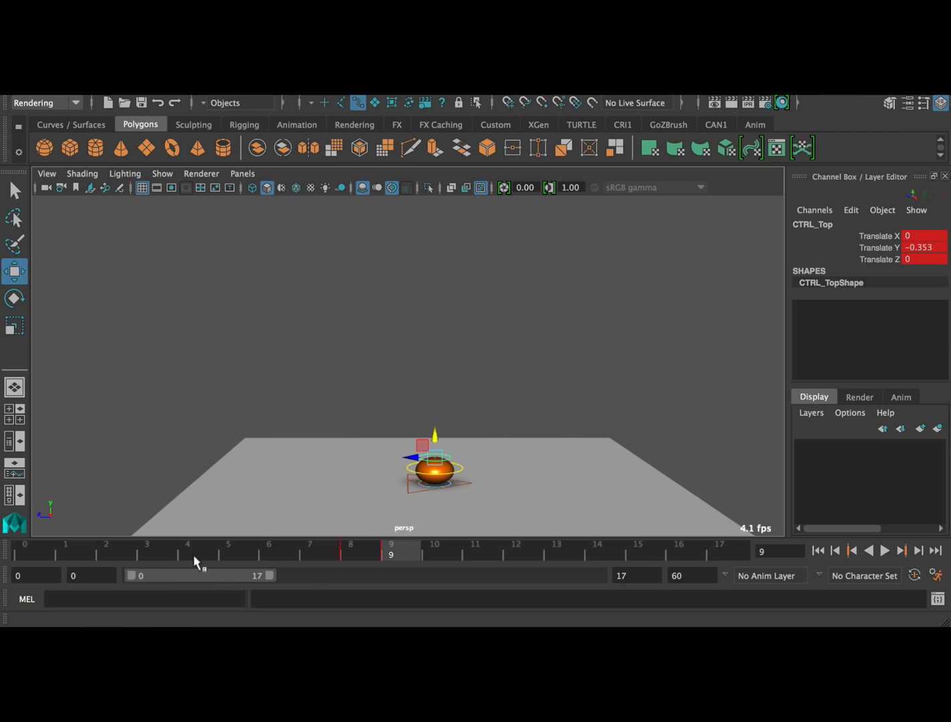
click(49, 552)
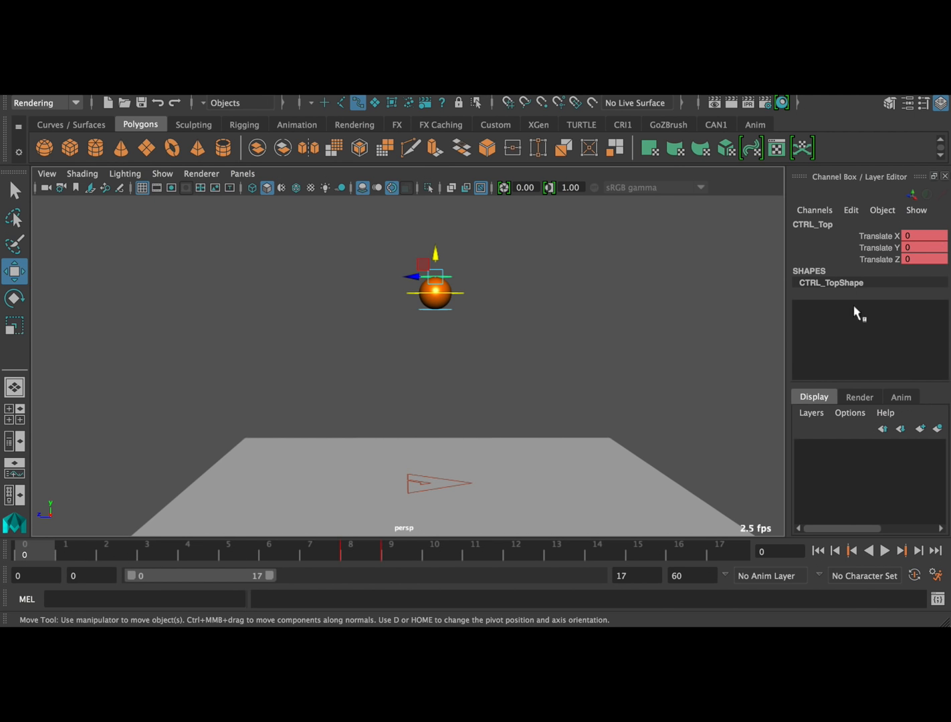
click(342, 556)
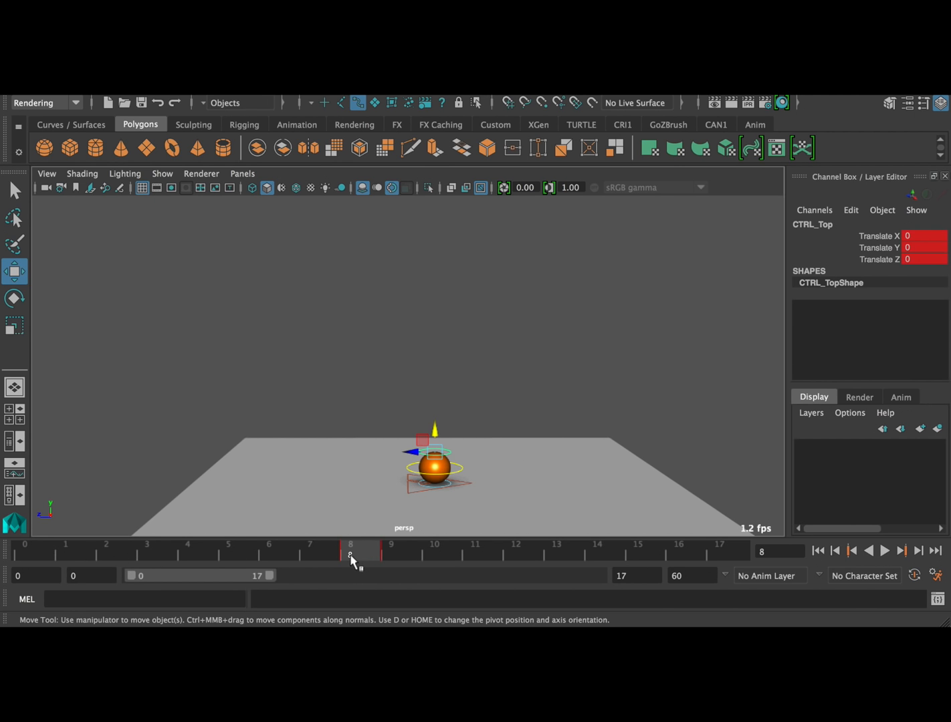
drag(386, 557, 435, 552)
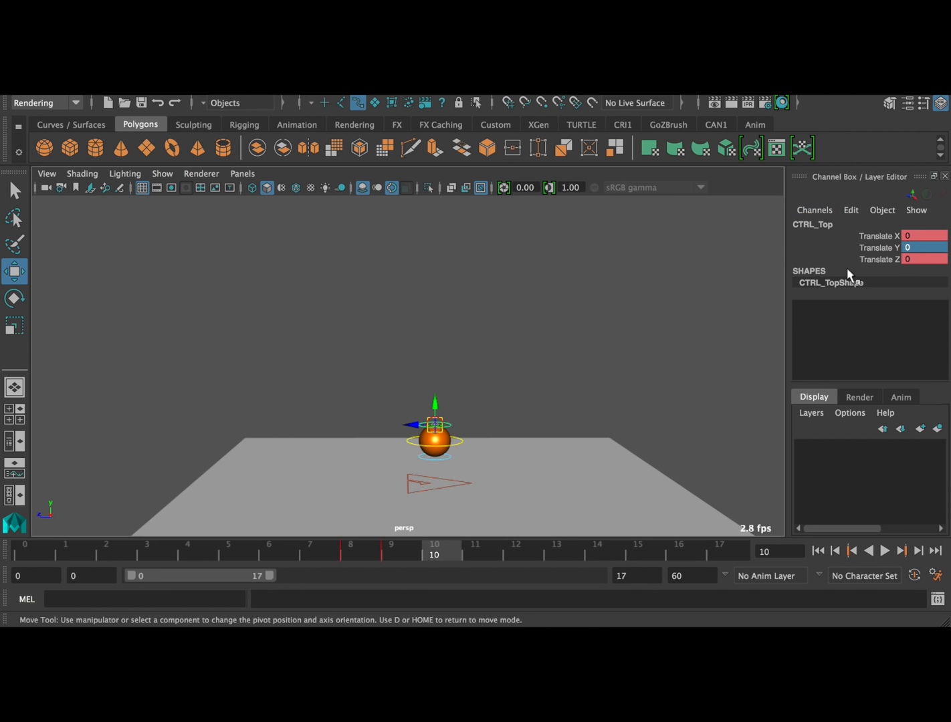
key(s)
click(882, 551)
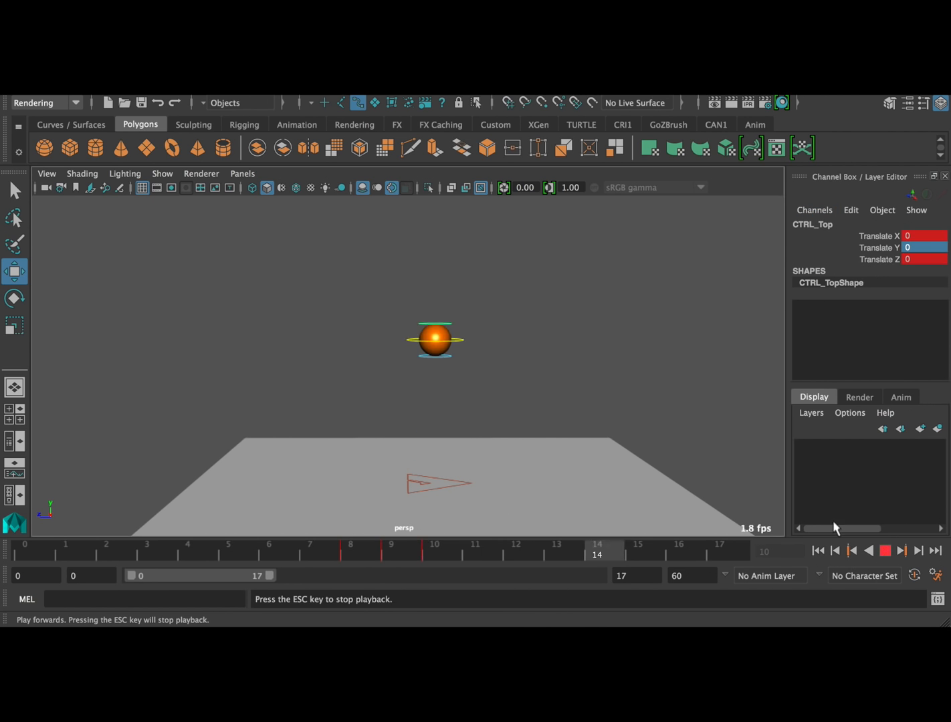
Hide the NURBS control curves in the viewport, review the looping ball bounce without them, and stop playback
click(171, 175)
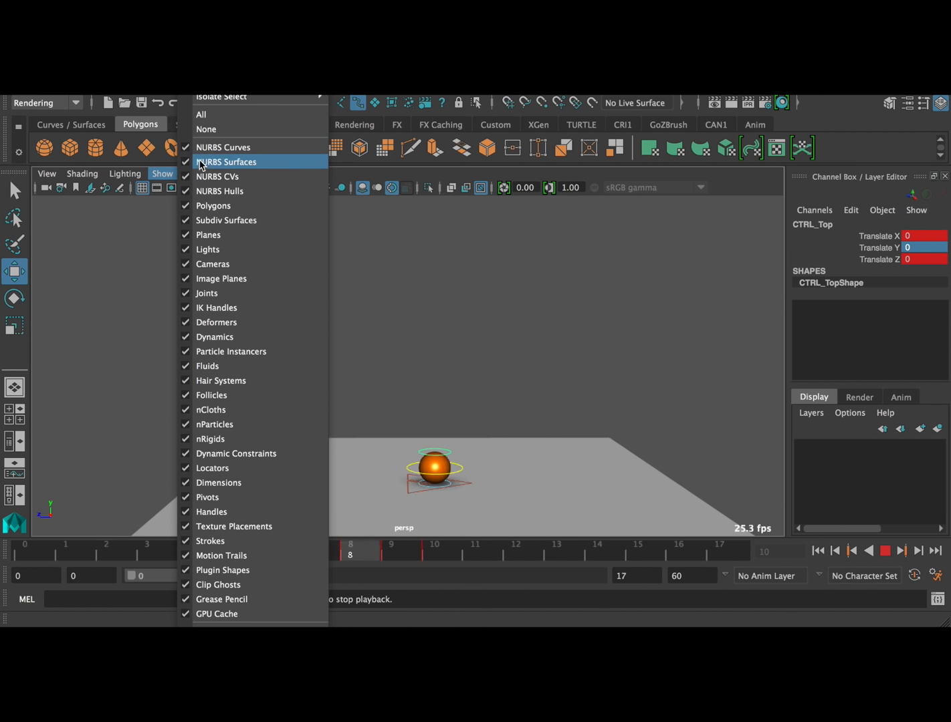
click(254, 160)
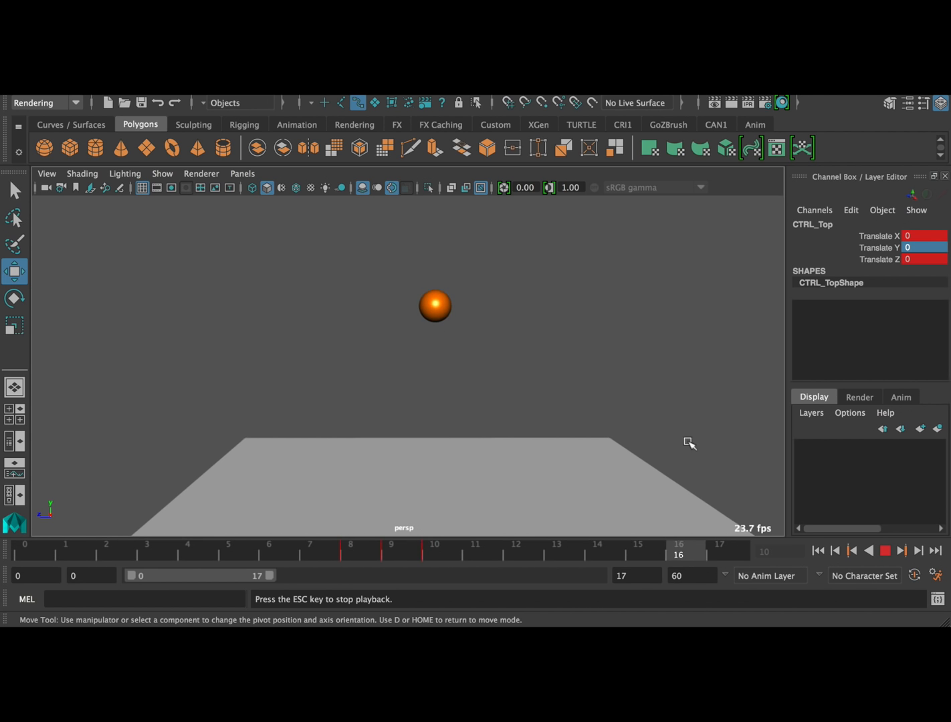
click(892, 554)
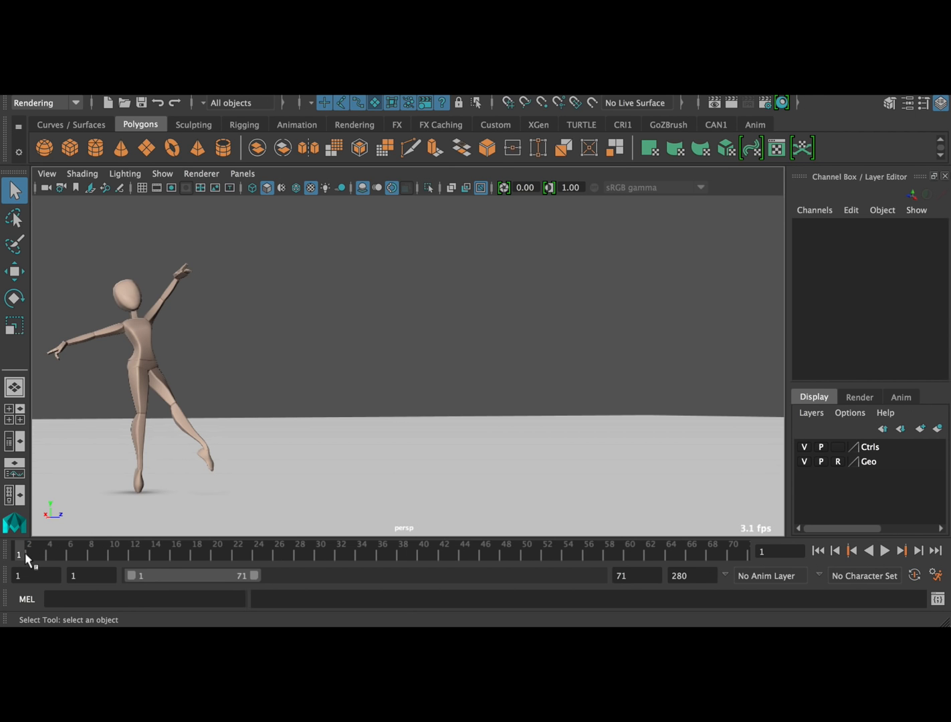
Play the slim dancer's leap animation, scrub through its frames, and return to frame 1
key(alt+v)
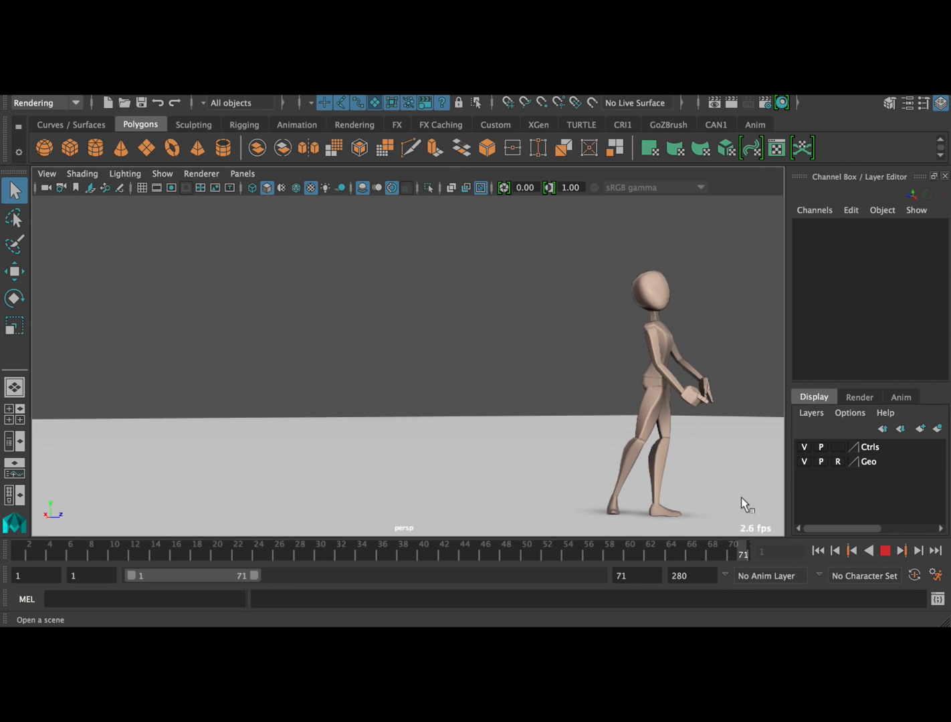
click(885, 551)
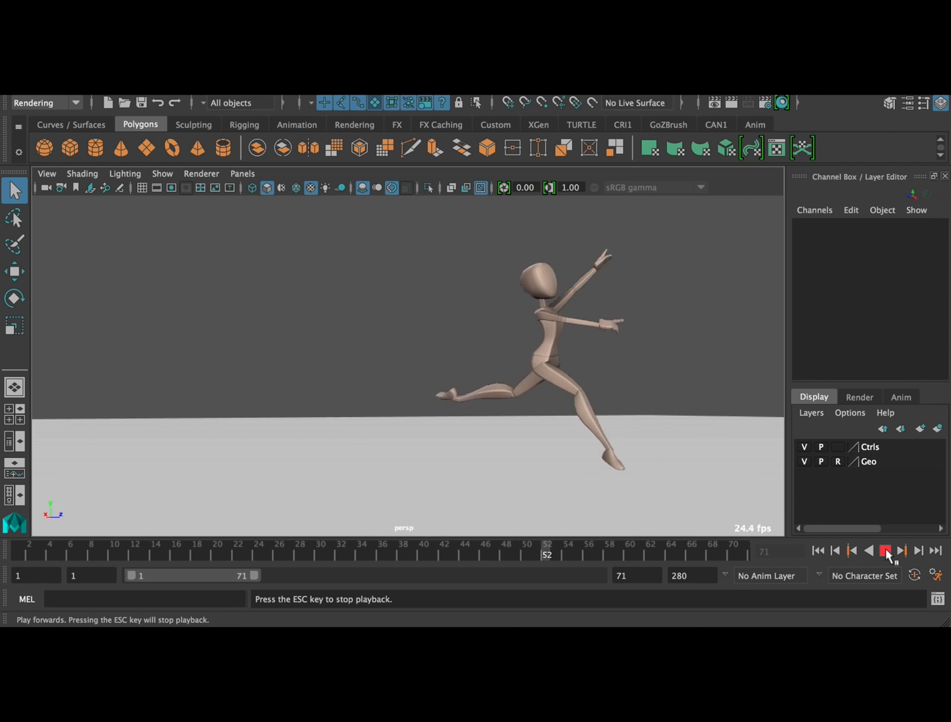
click(887, 552)
drag(435, 558, 710, 543)
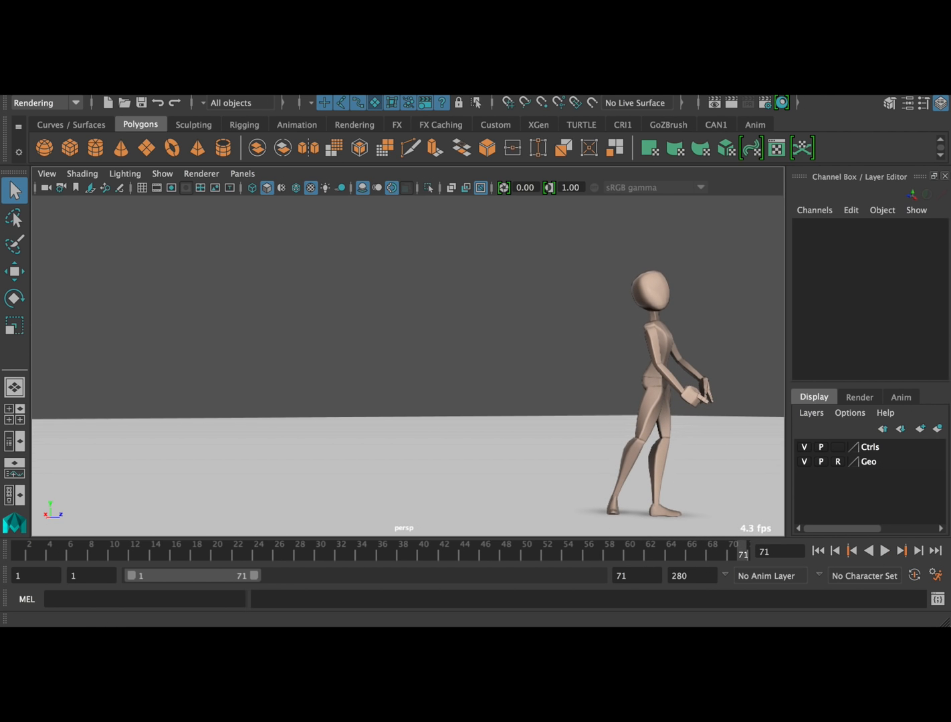
key(alt+v)
mouse_move(58, 539)
mouse_down()
mouse_move(114, 543)
mouse_move(0, 547)
mouse_move(204, 556)
mouse_move(17, 561)
mouse_up()
Open the scene containing the heavyset dancer's one-legged spin animation
click(50, 80)
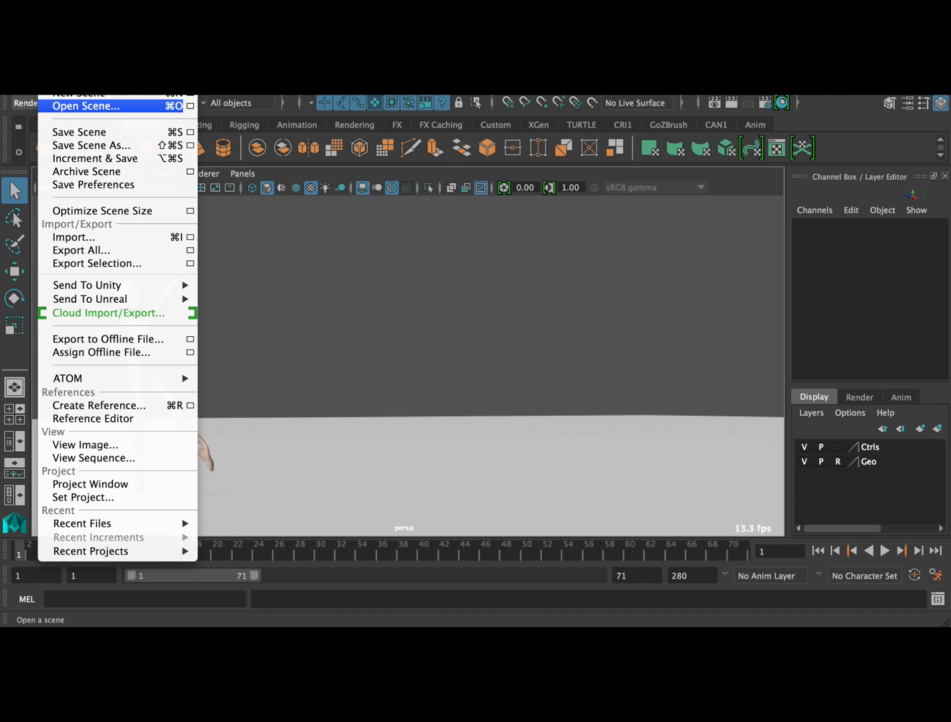
click(80, 108)
double_click(285, 260)
click(484, 398)
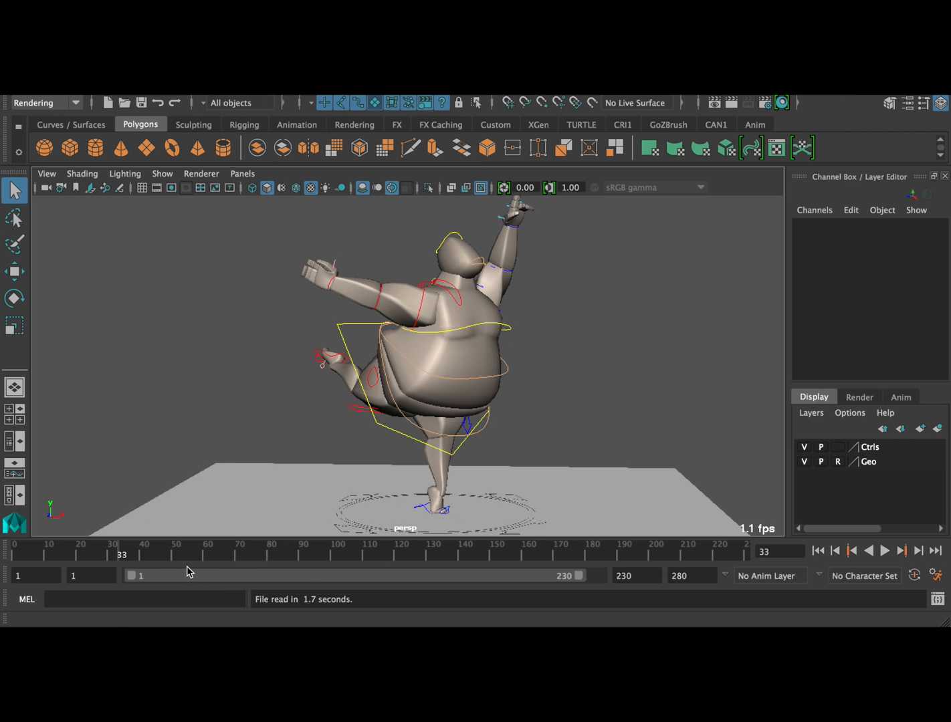
Switch the viewport renderer to Viewport 2.0 and hide the dancer rig's NURBS curves
click(196, 173)
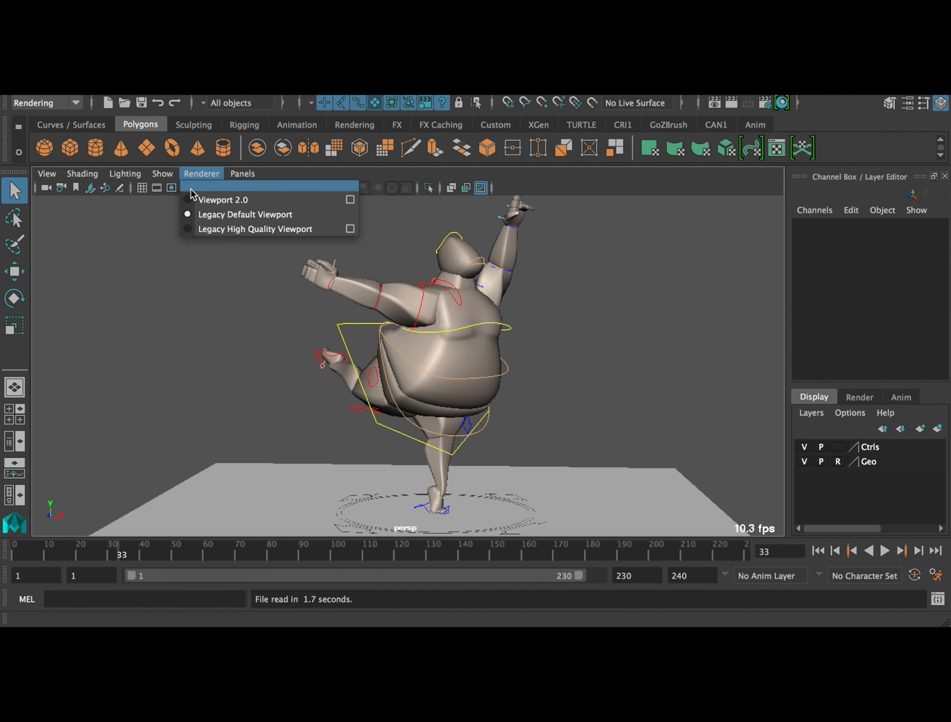
click(195, 197)
click(164, 174)
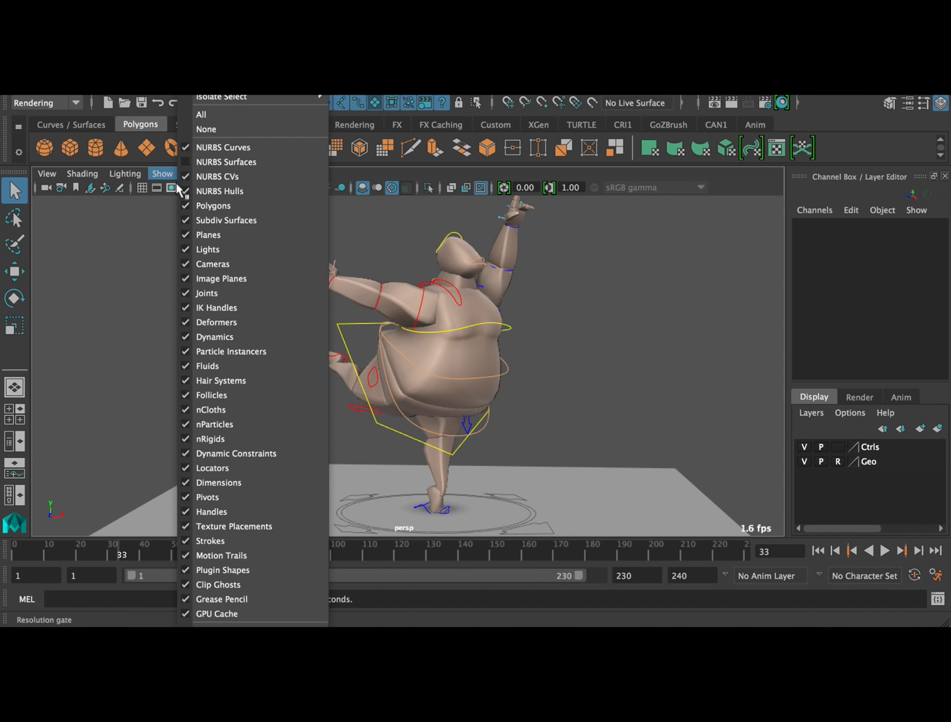
click(205, 148)
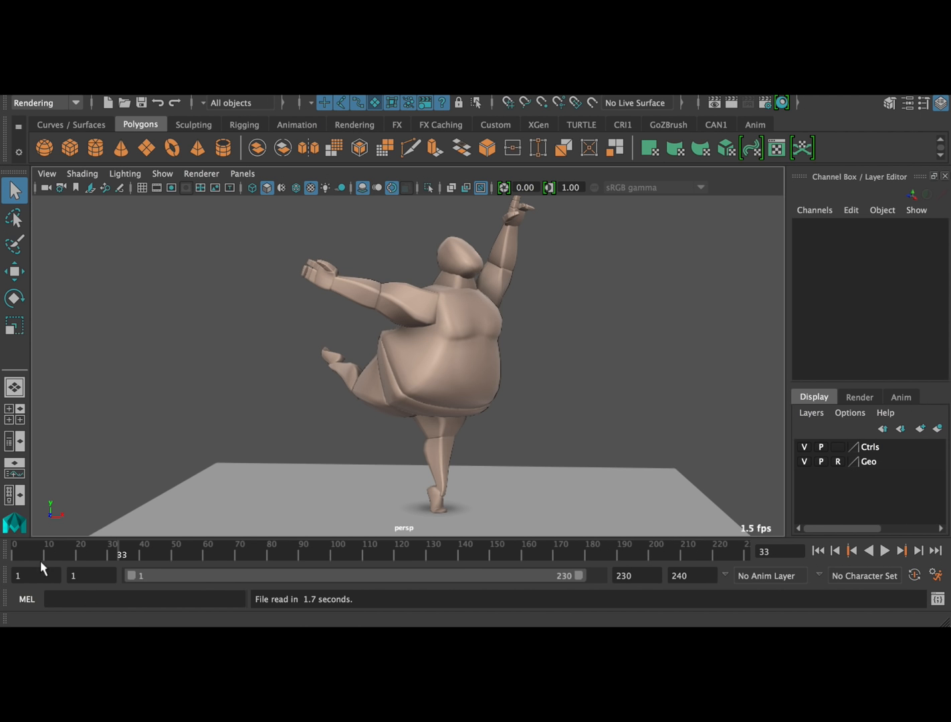
Play the heavyset dancer's spin from the start, pausing to orbit around the figure and resuming playback to examine the motion
click(15, 556)
click(890, 552)
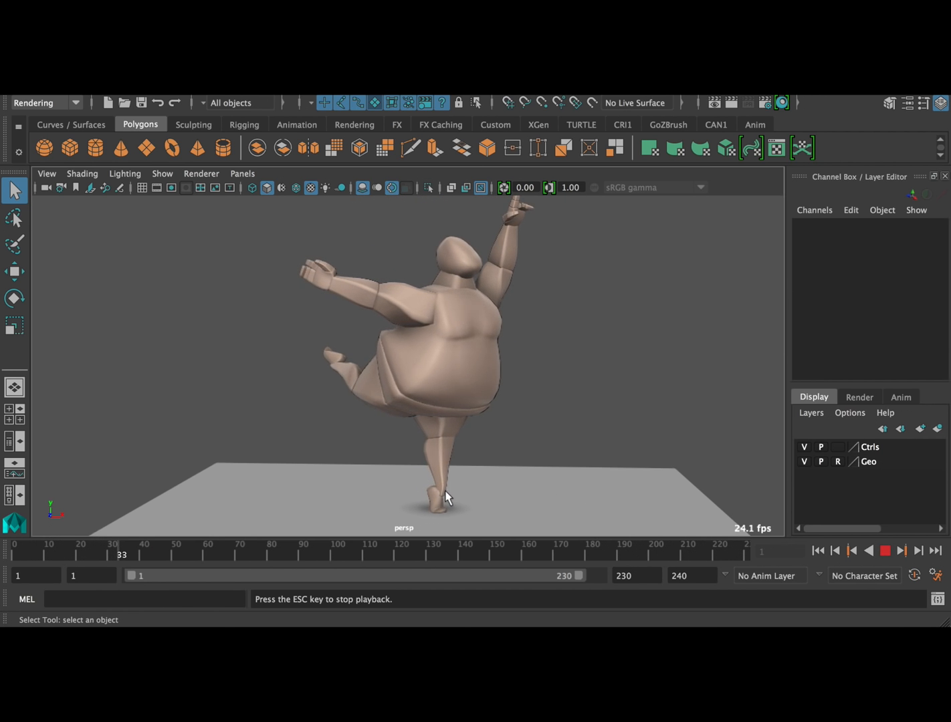
click(884, 551)
alt+drag(381, 464, 391, 465)
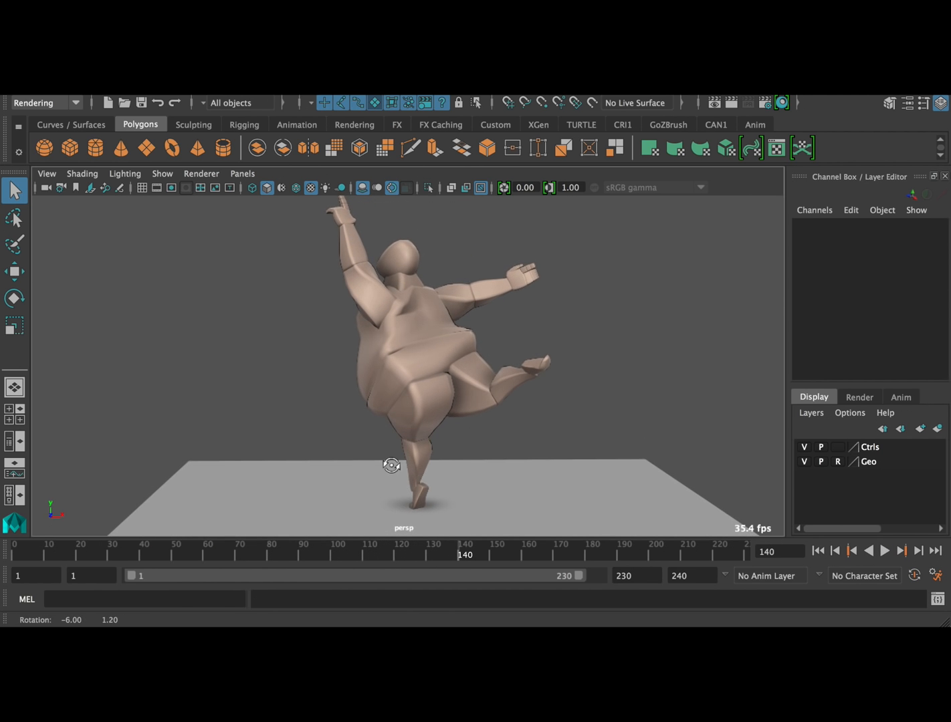
click(885, 551)
alt+drag(581, 452, 569, 436)
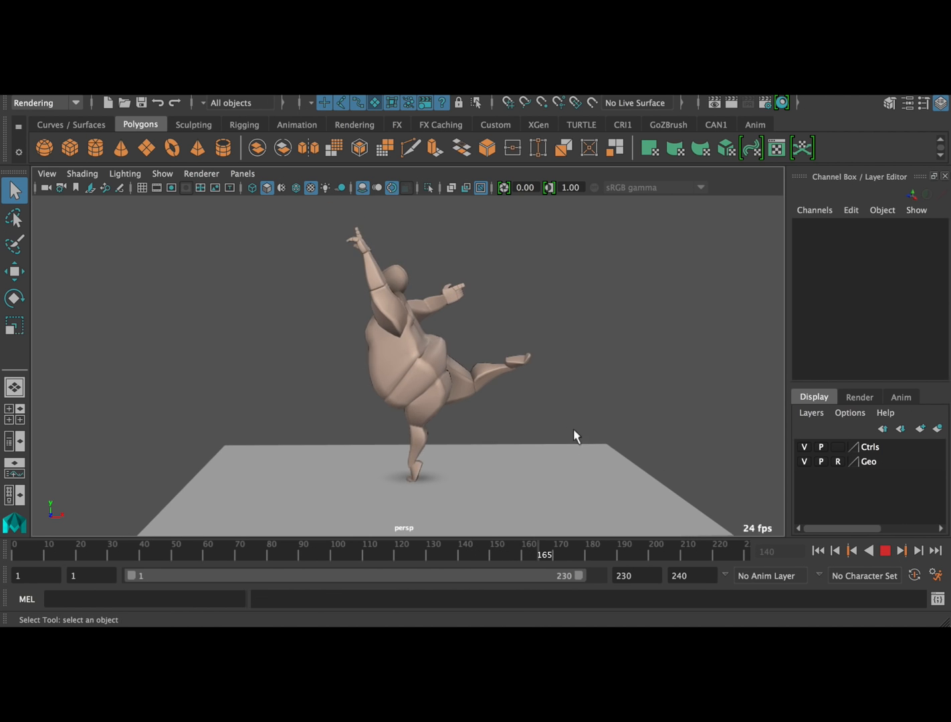